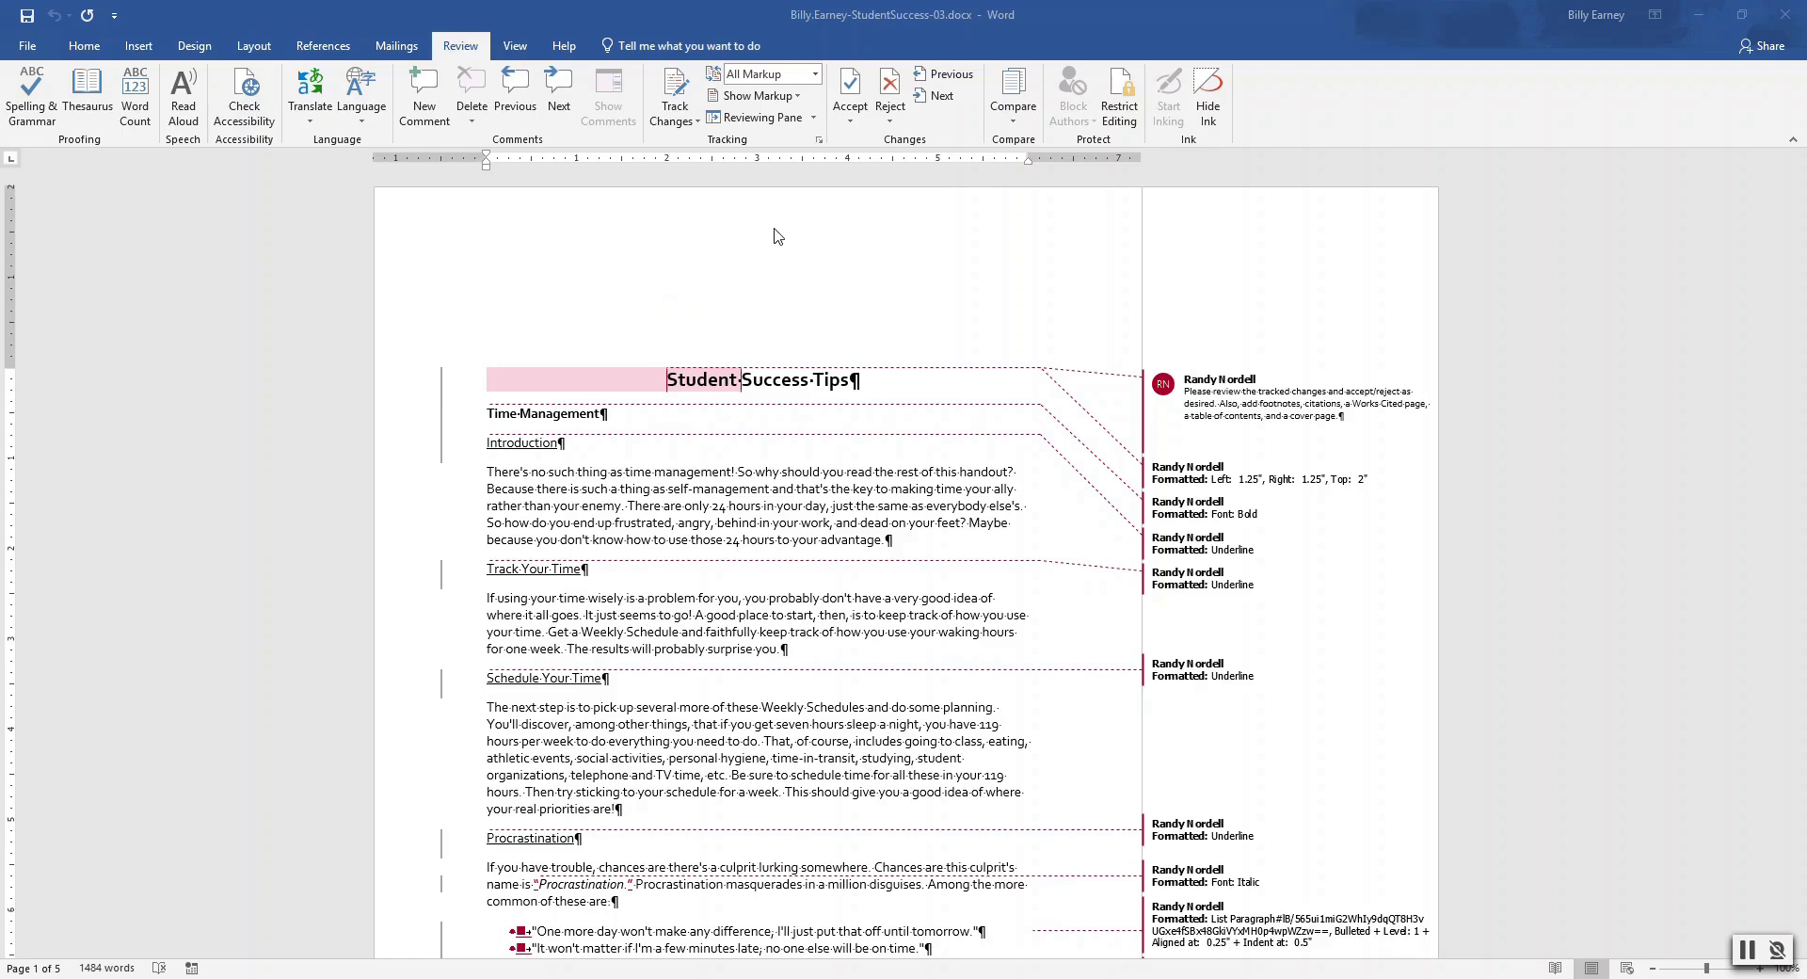
Focus the Word window and keep All Markup showing for the handout's tracked changes
left_click(464, 49)
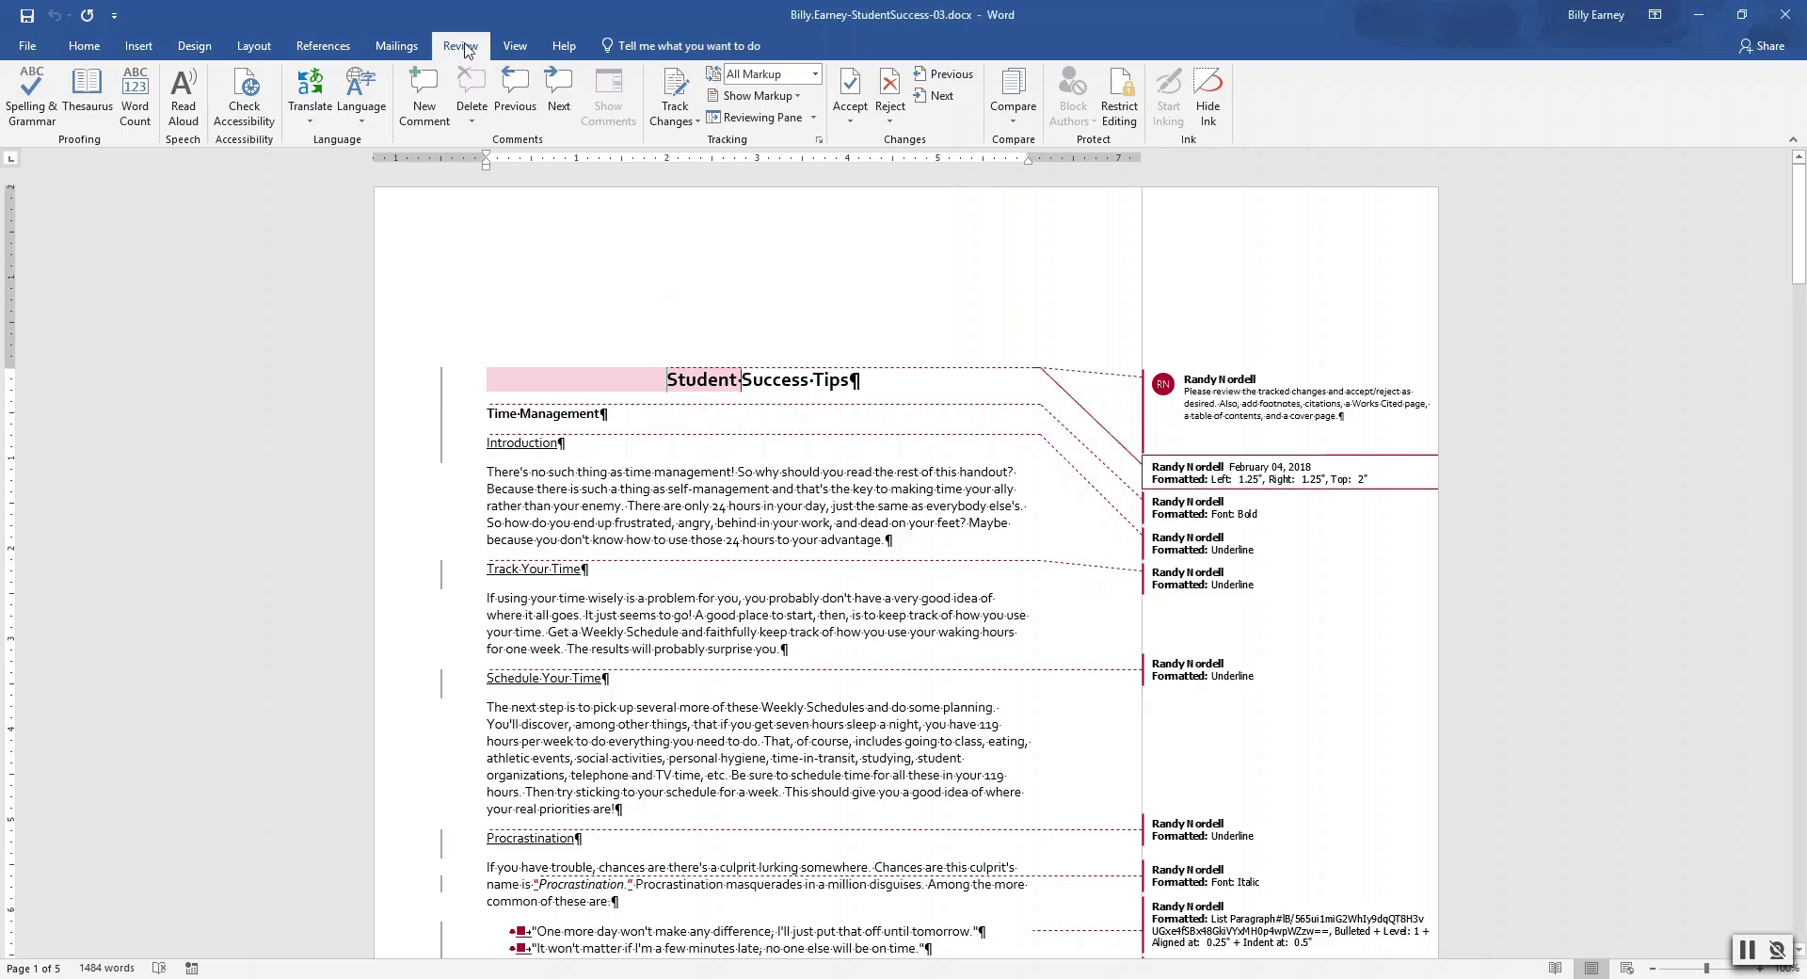
left_click(815, 73)
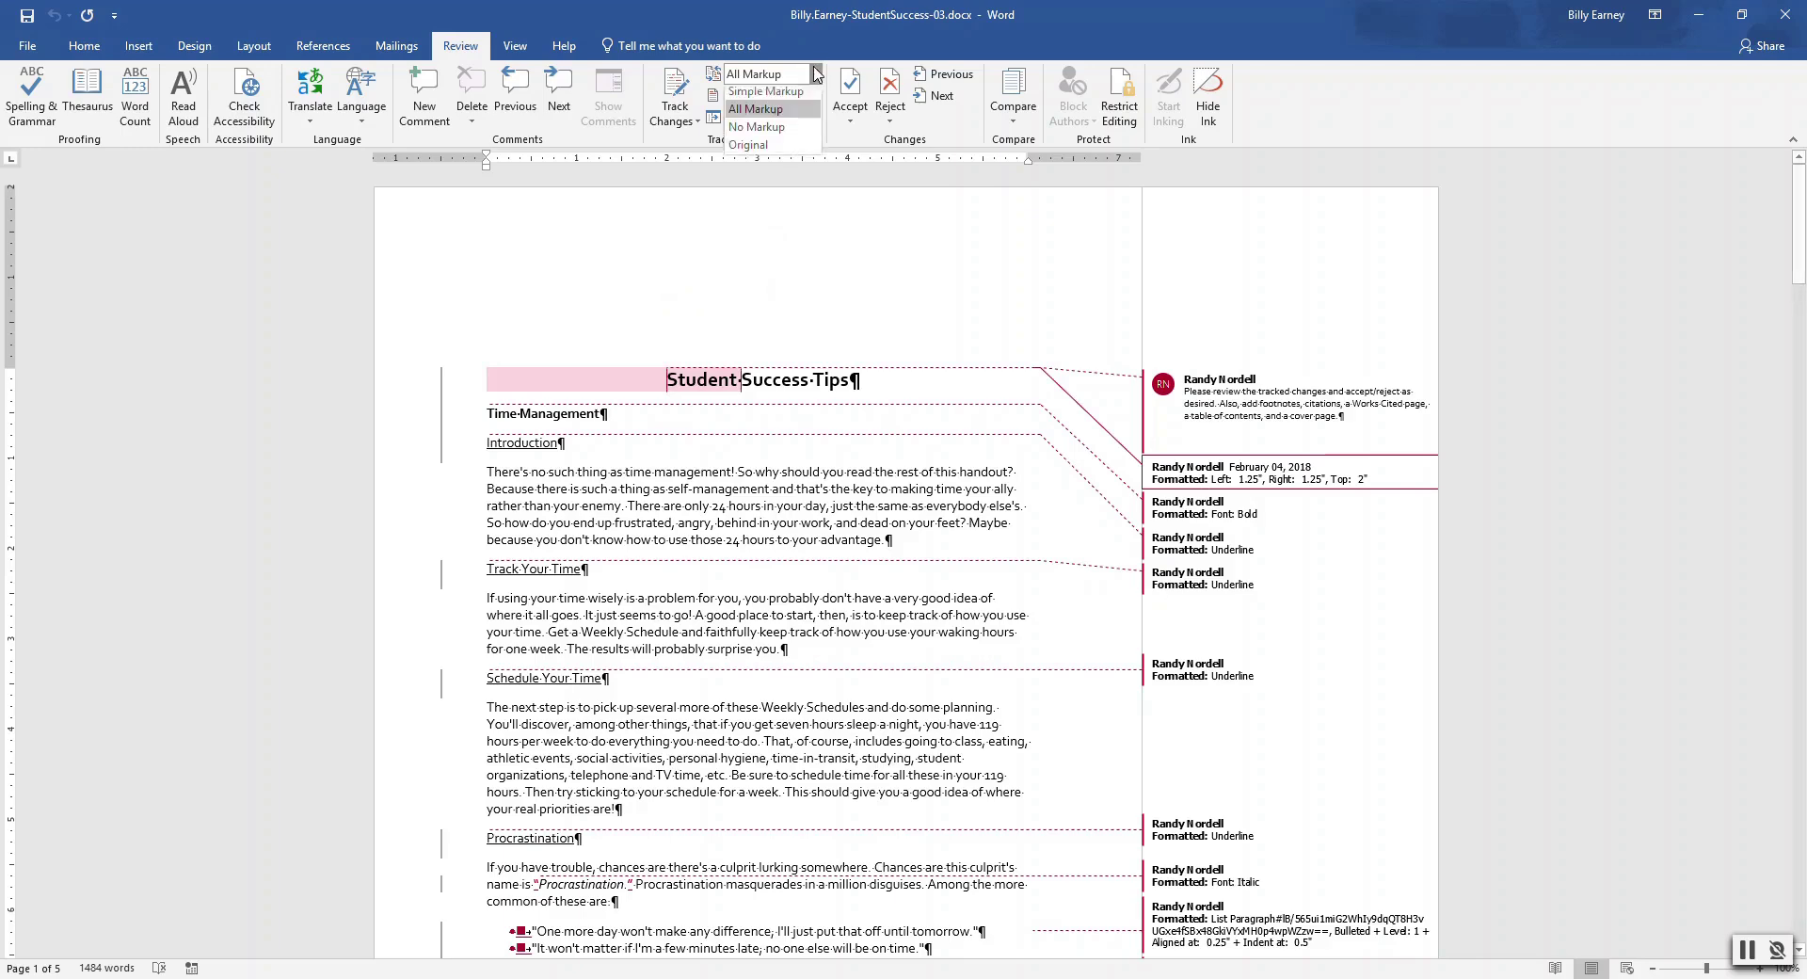
left_click(792, 114)
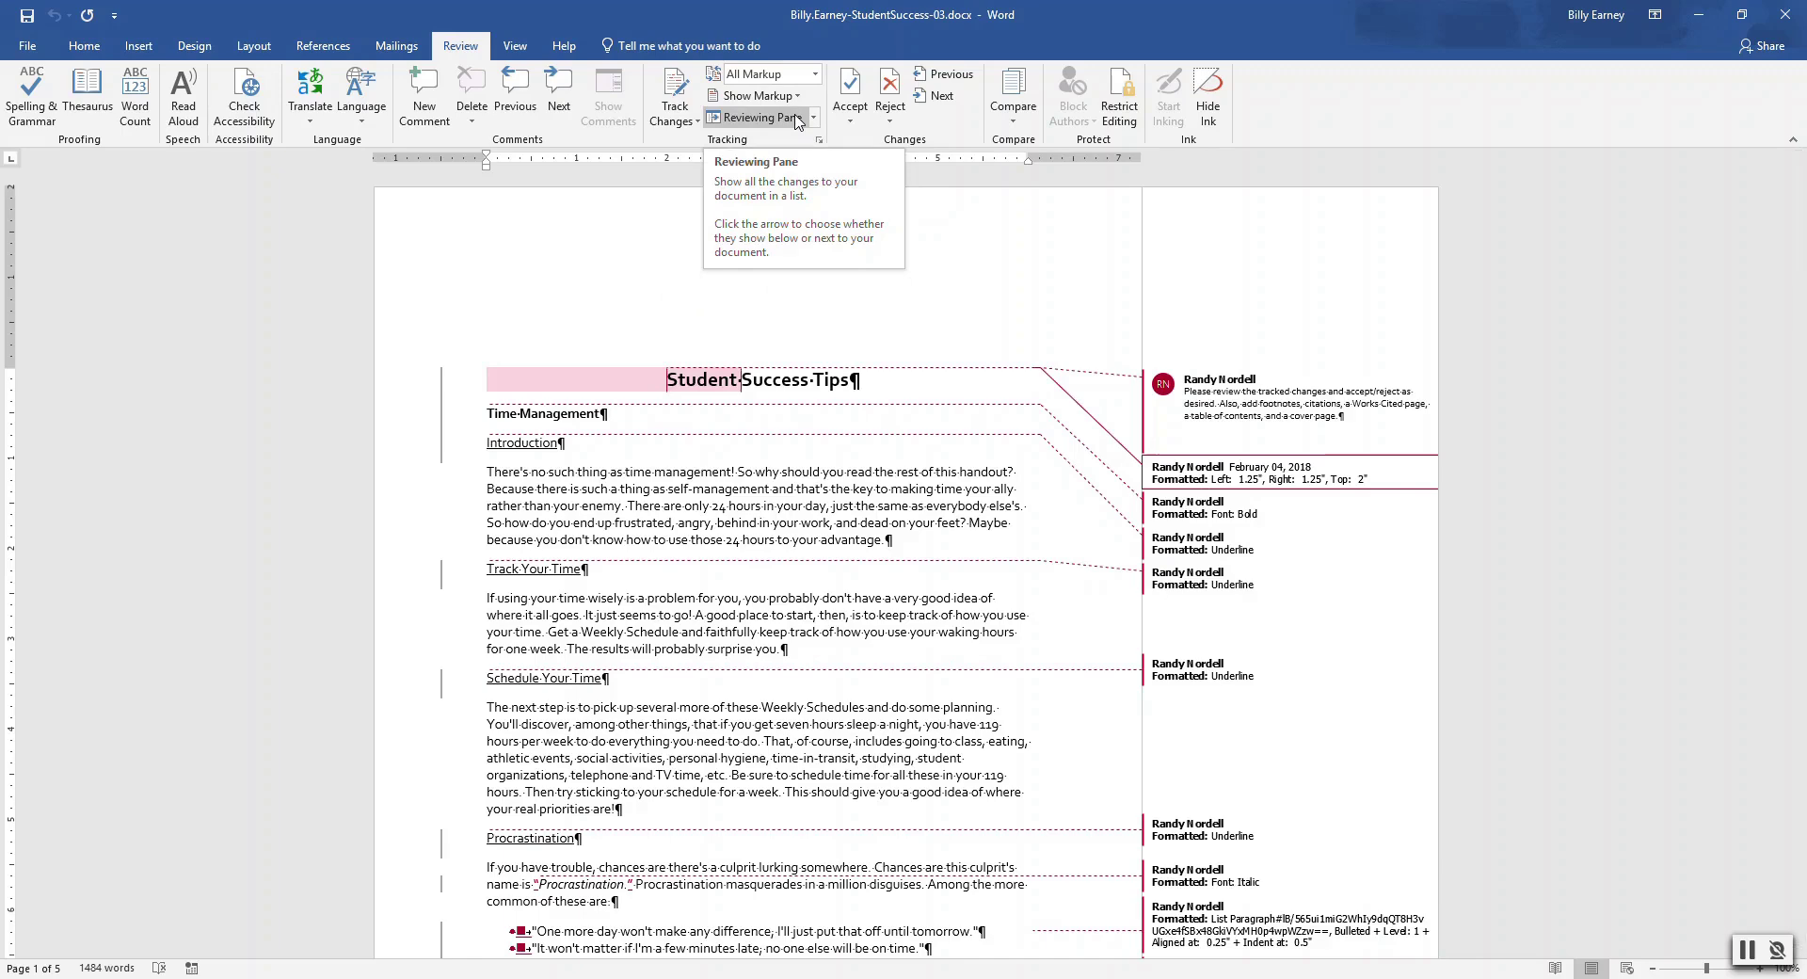
Clear the reviewer's comment text, undo that, then delete the whole comment
left_click(1168, 412)
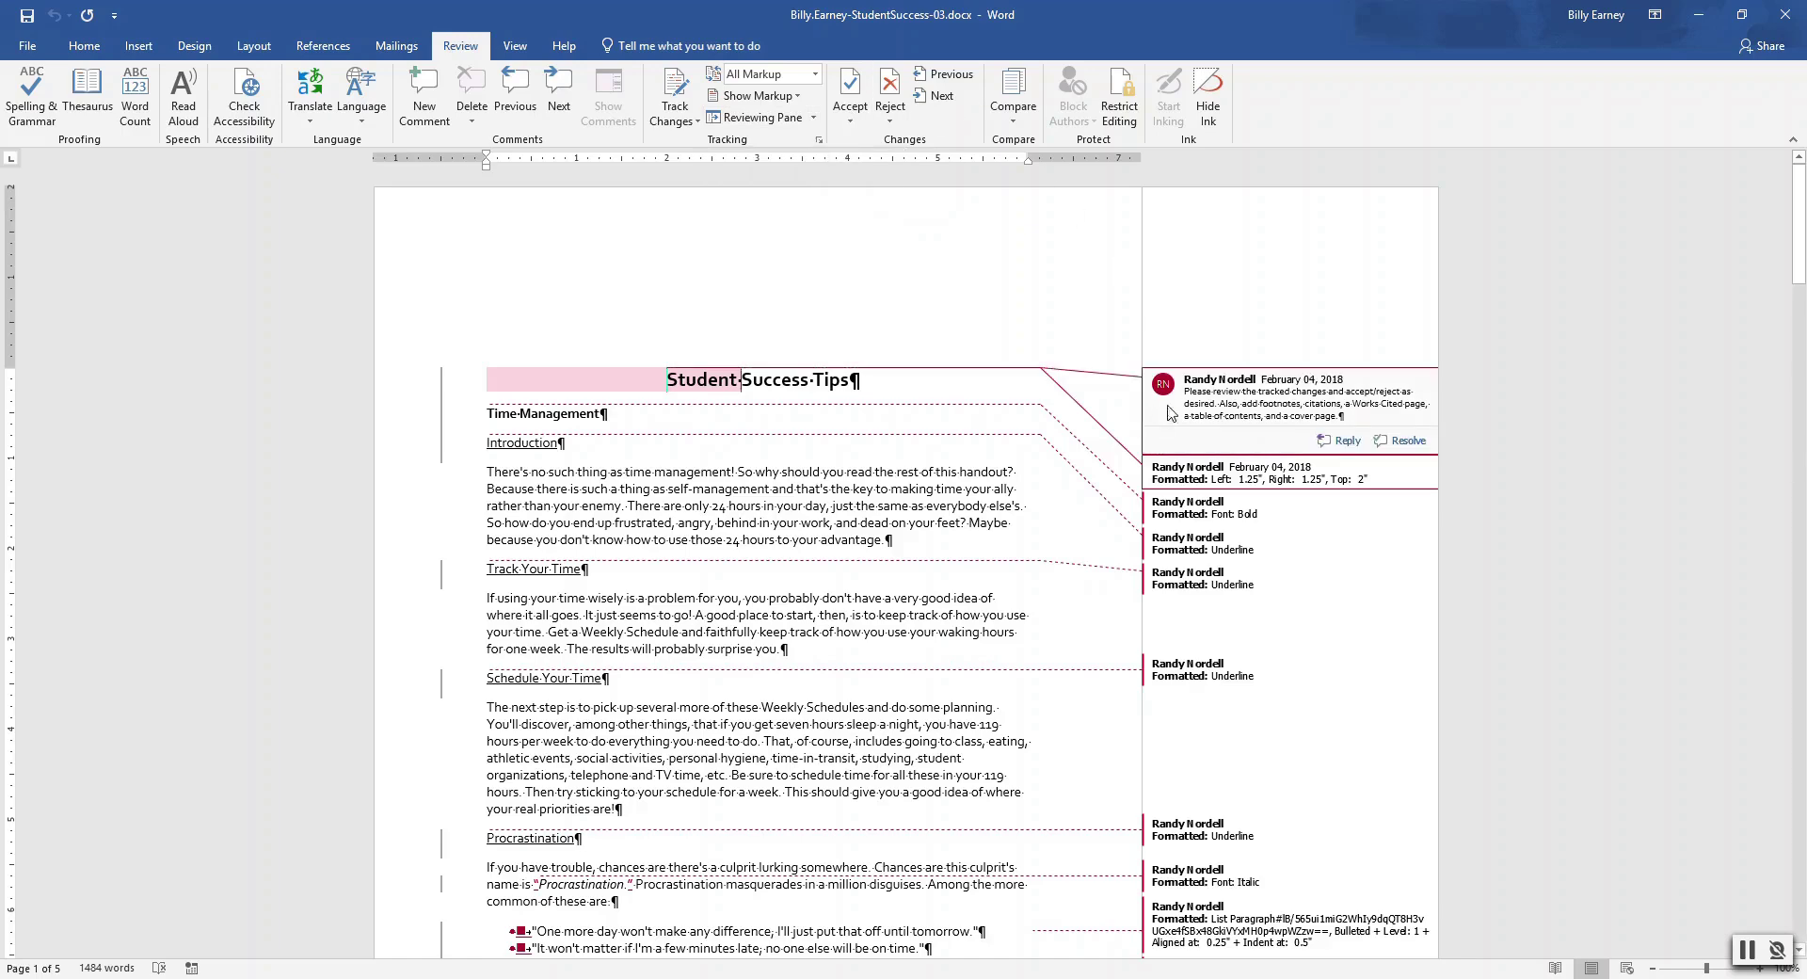
left_click(1216, 394)
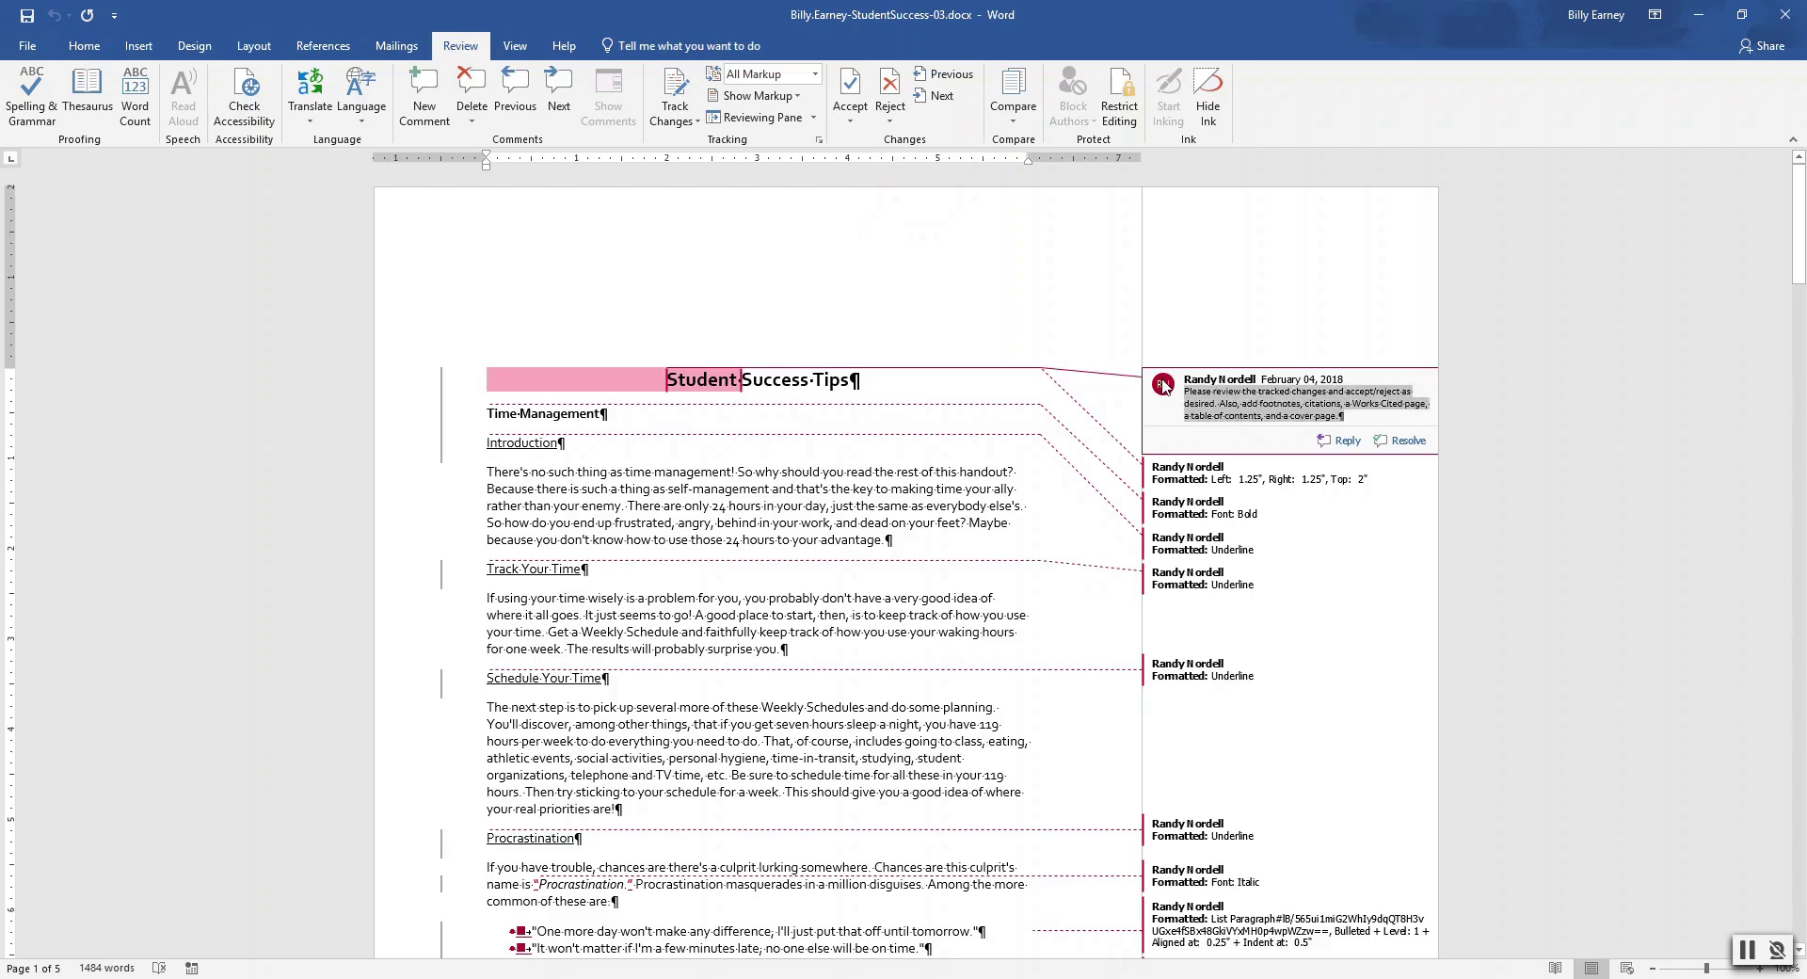
key("ctrl+a")
mouse_move(1164, 386)
key("Delete")
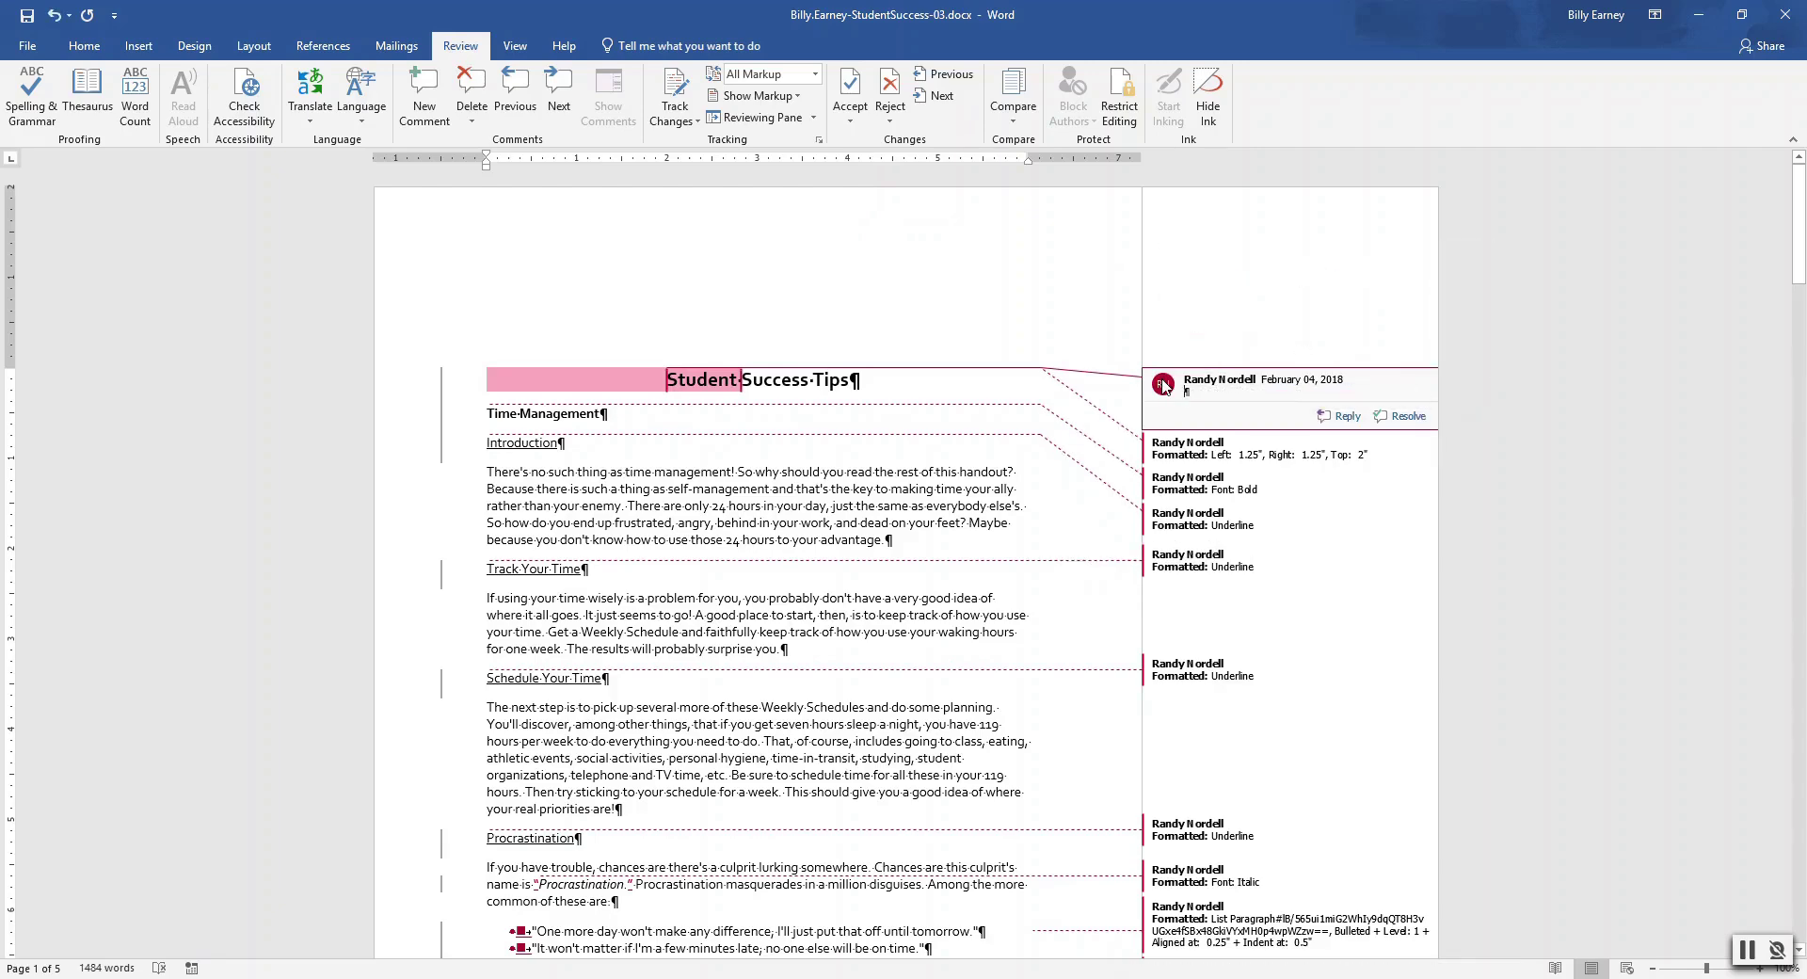
left_click(54, 15)
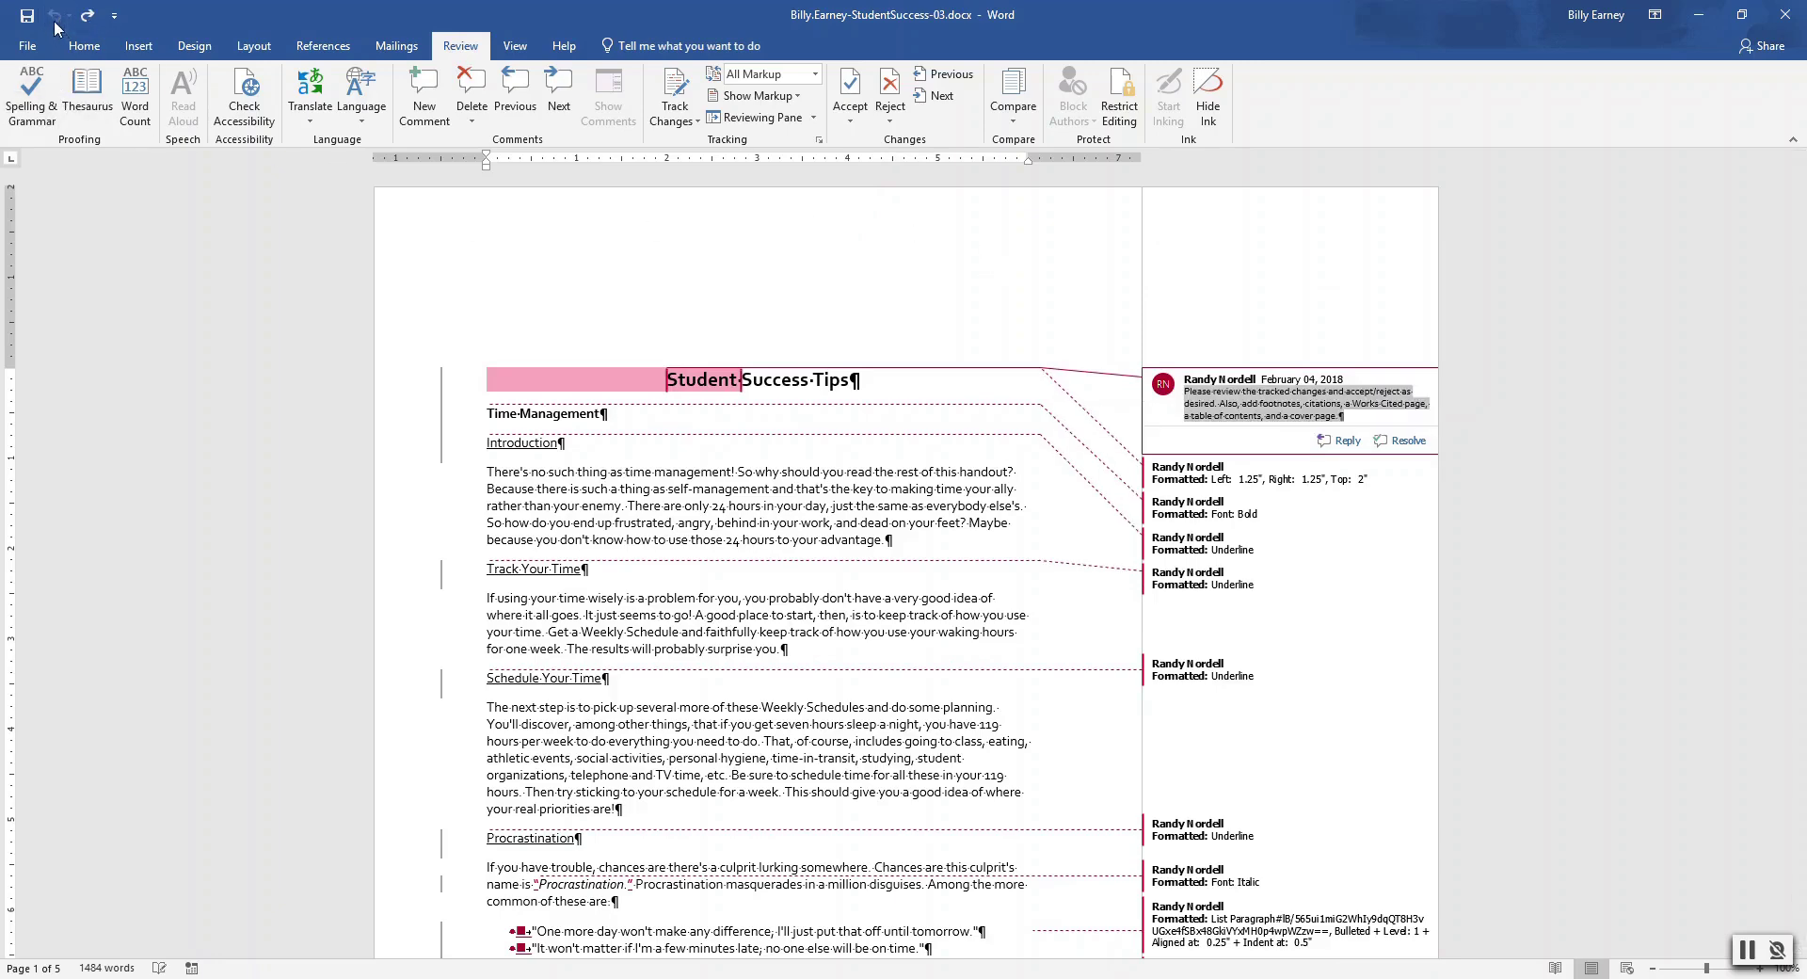
right_click(1164, 386)
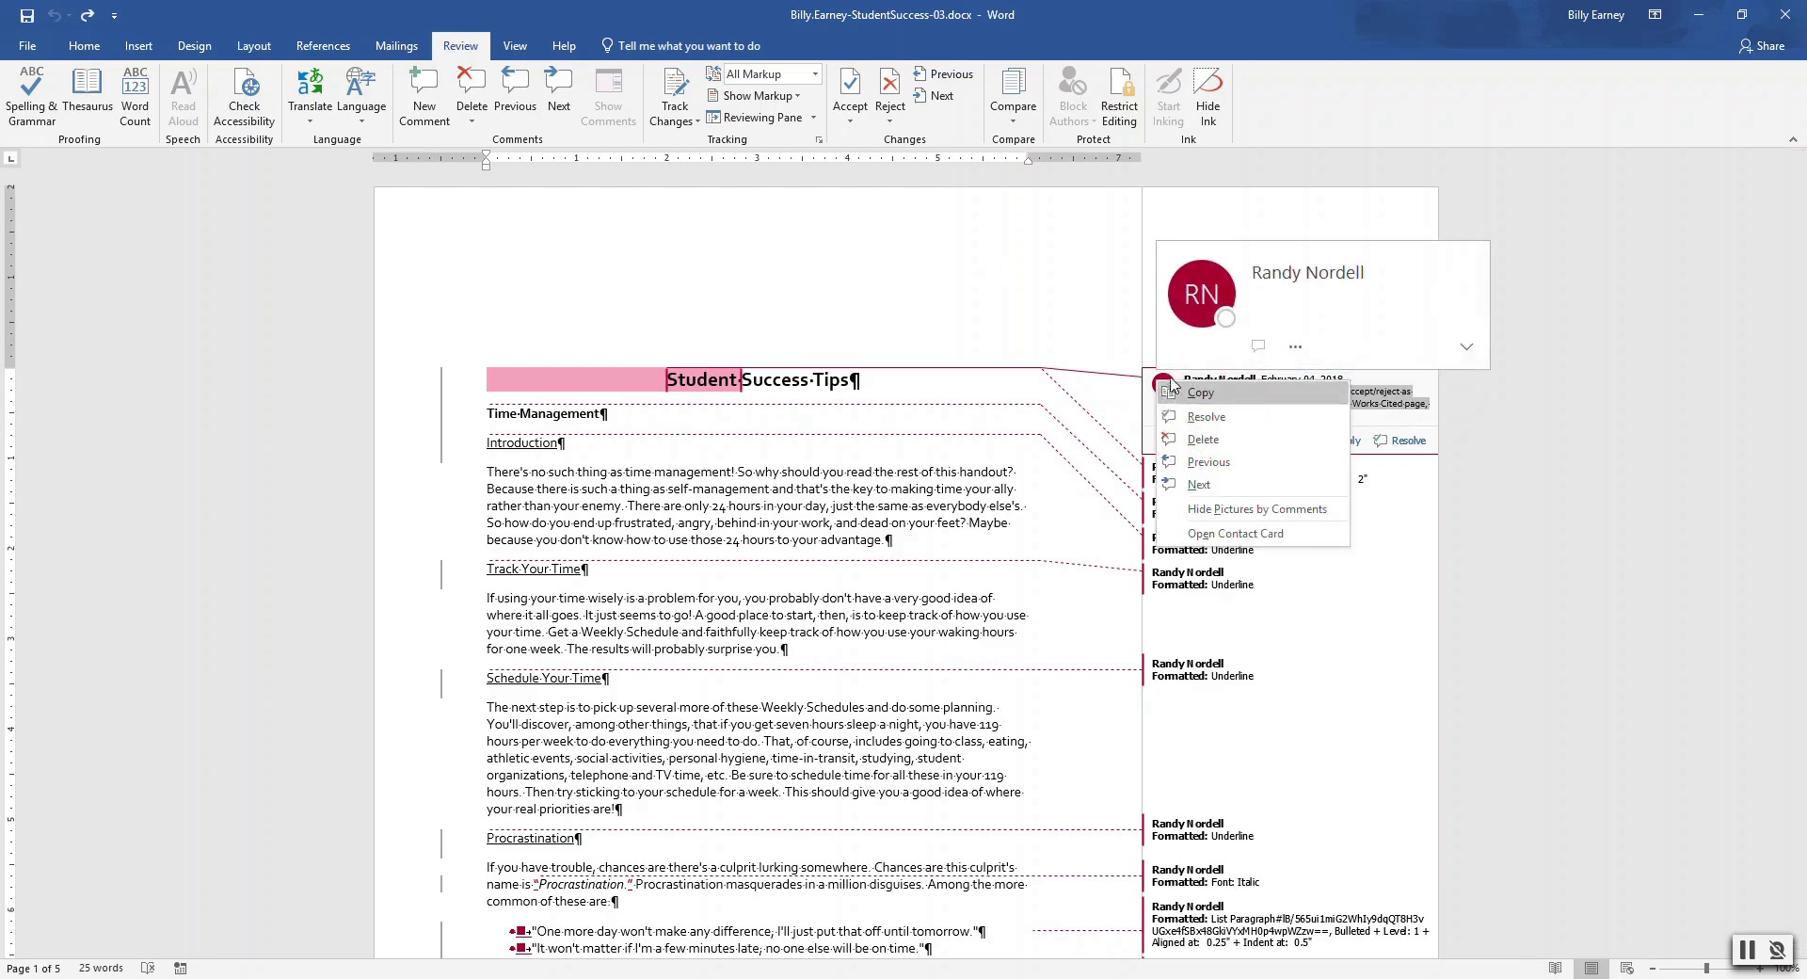
left_click(1195, 439)
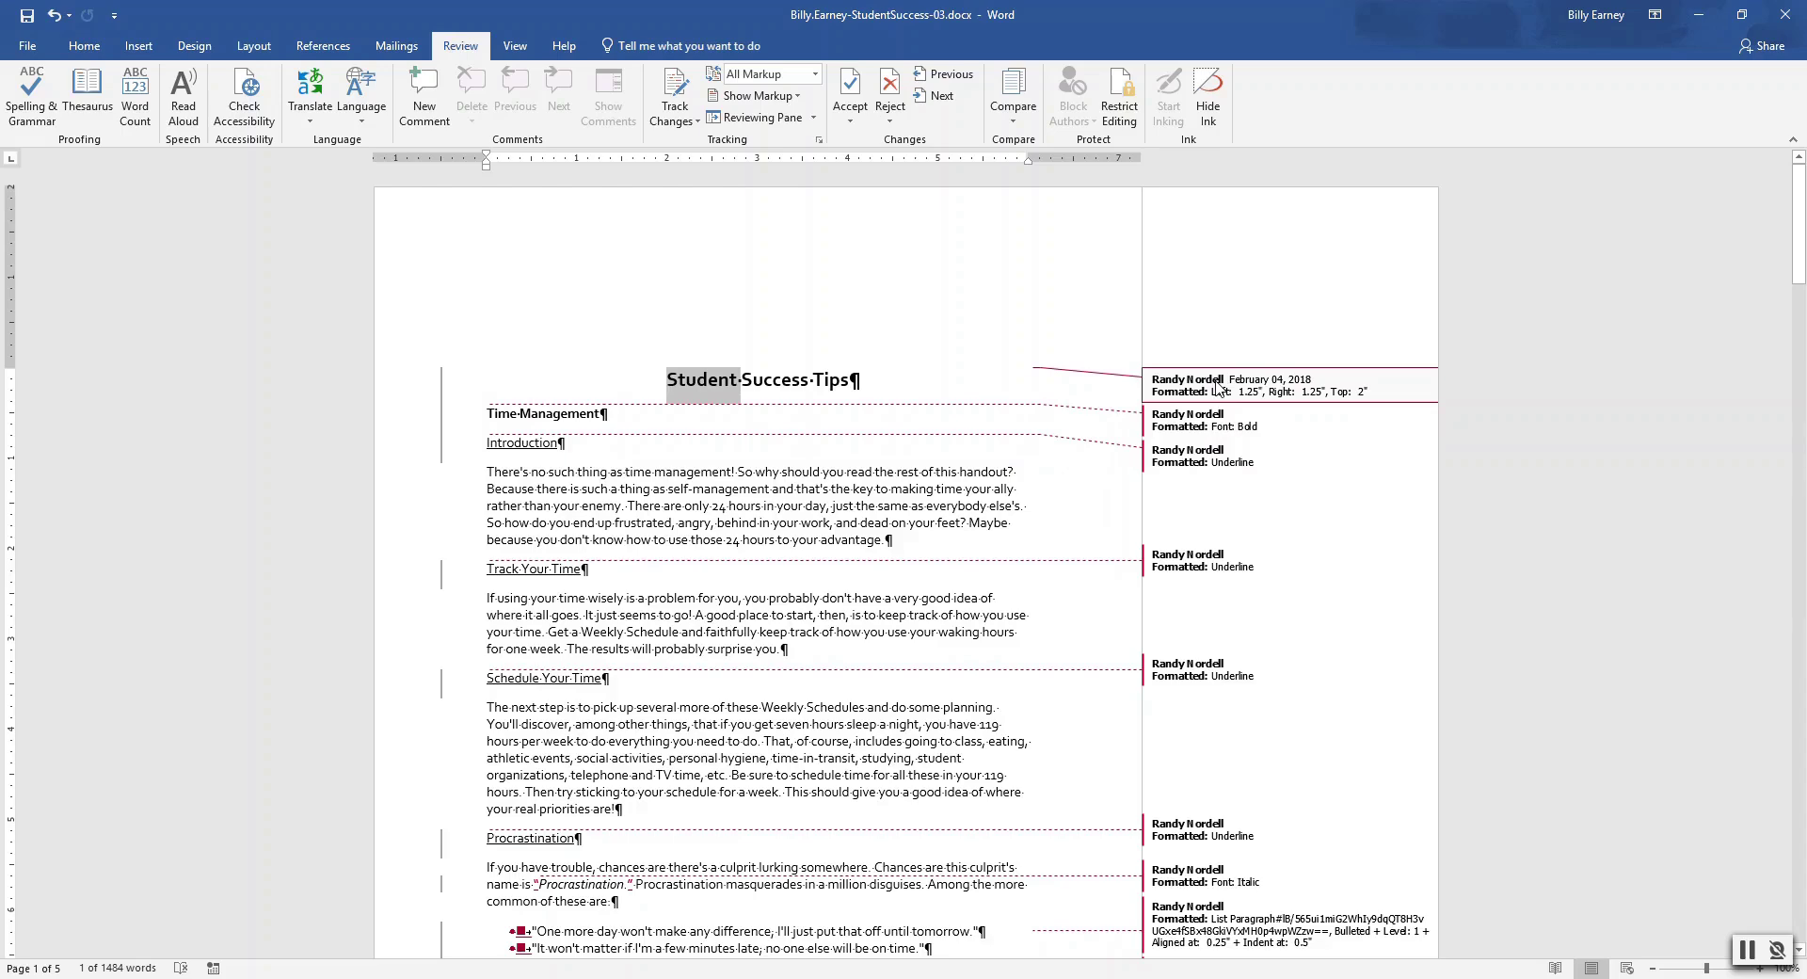
Reject the page-margin formatting change across the whole document
key("ctrl+a")
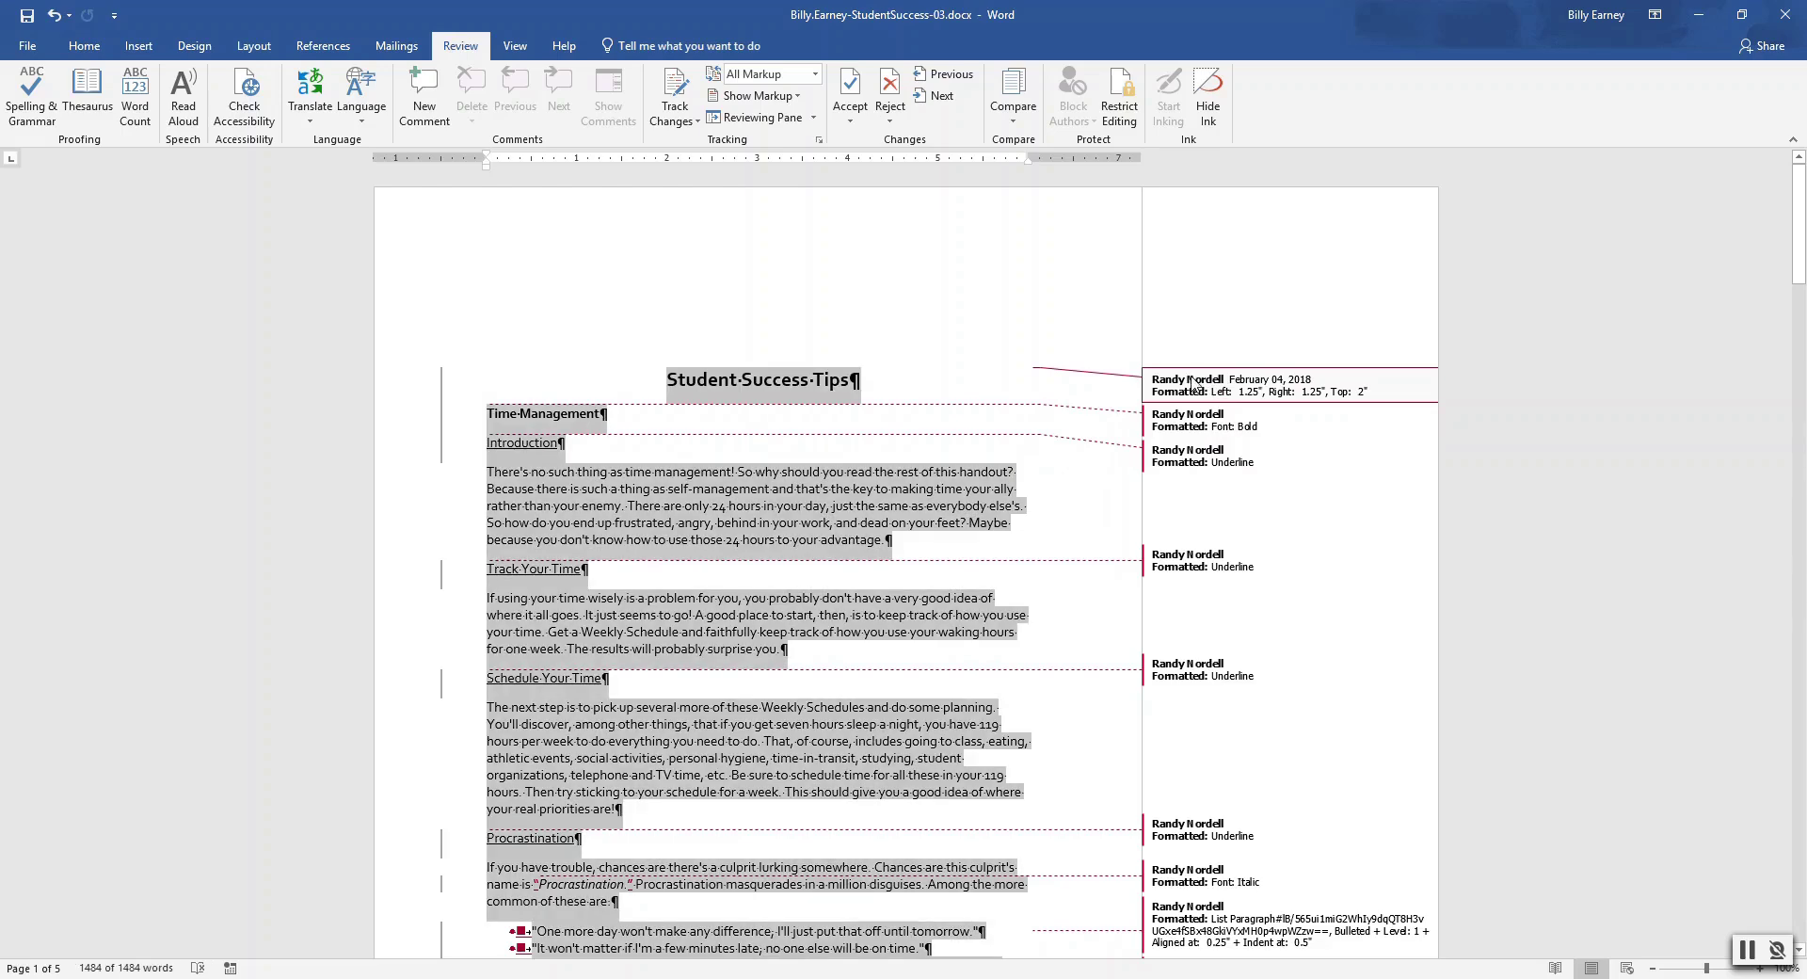
right_click(1193, 385)
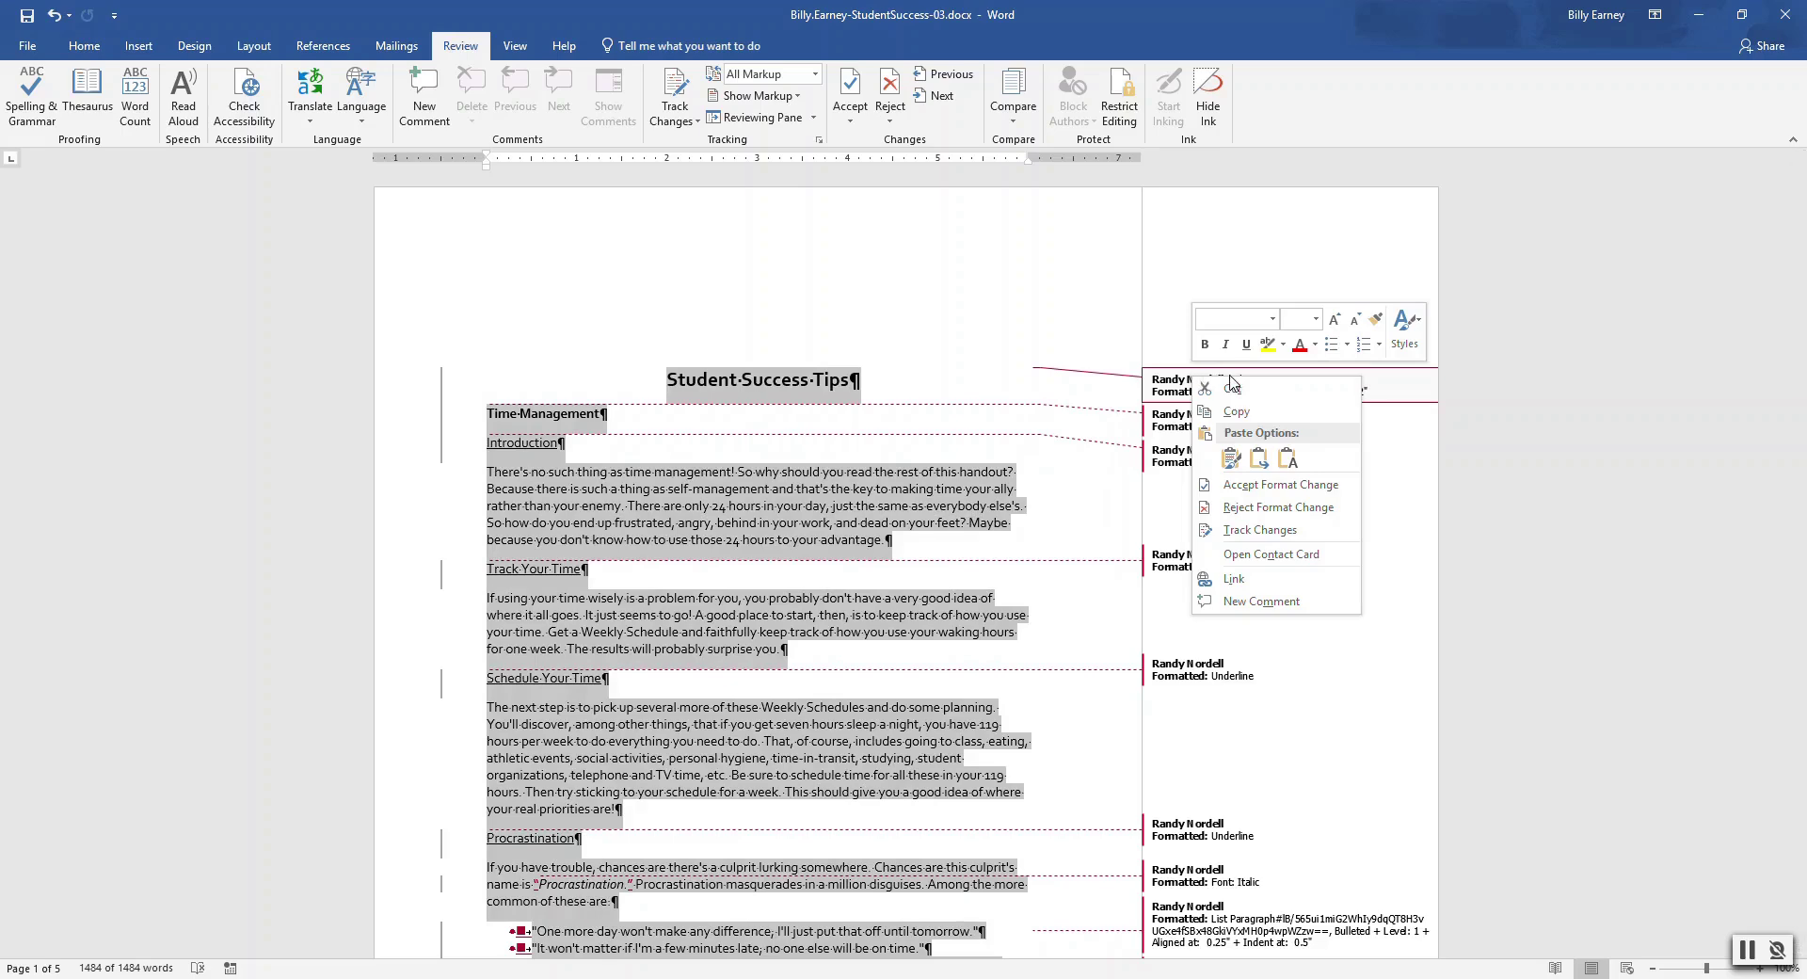
left_click(1244, 509)
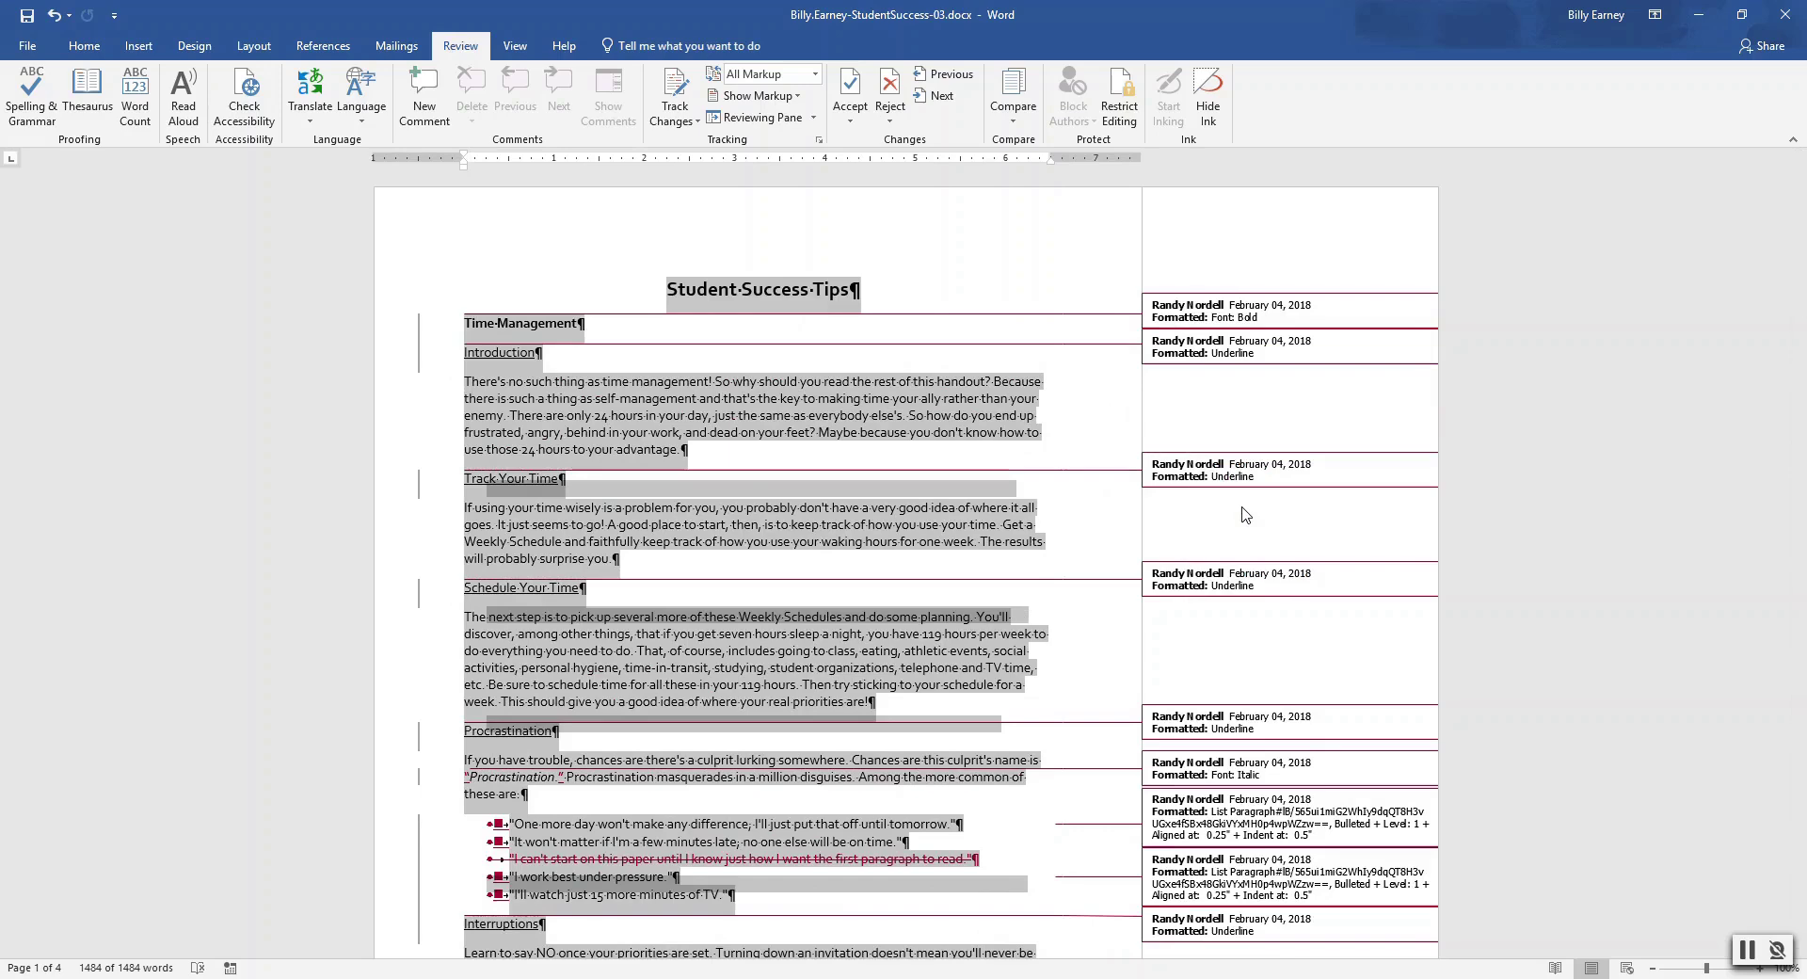
Accept all remaining tracked changes in the document
left_click_drag(1801, 303, 1802, 216)
left_click(847, 121)
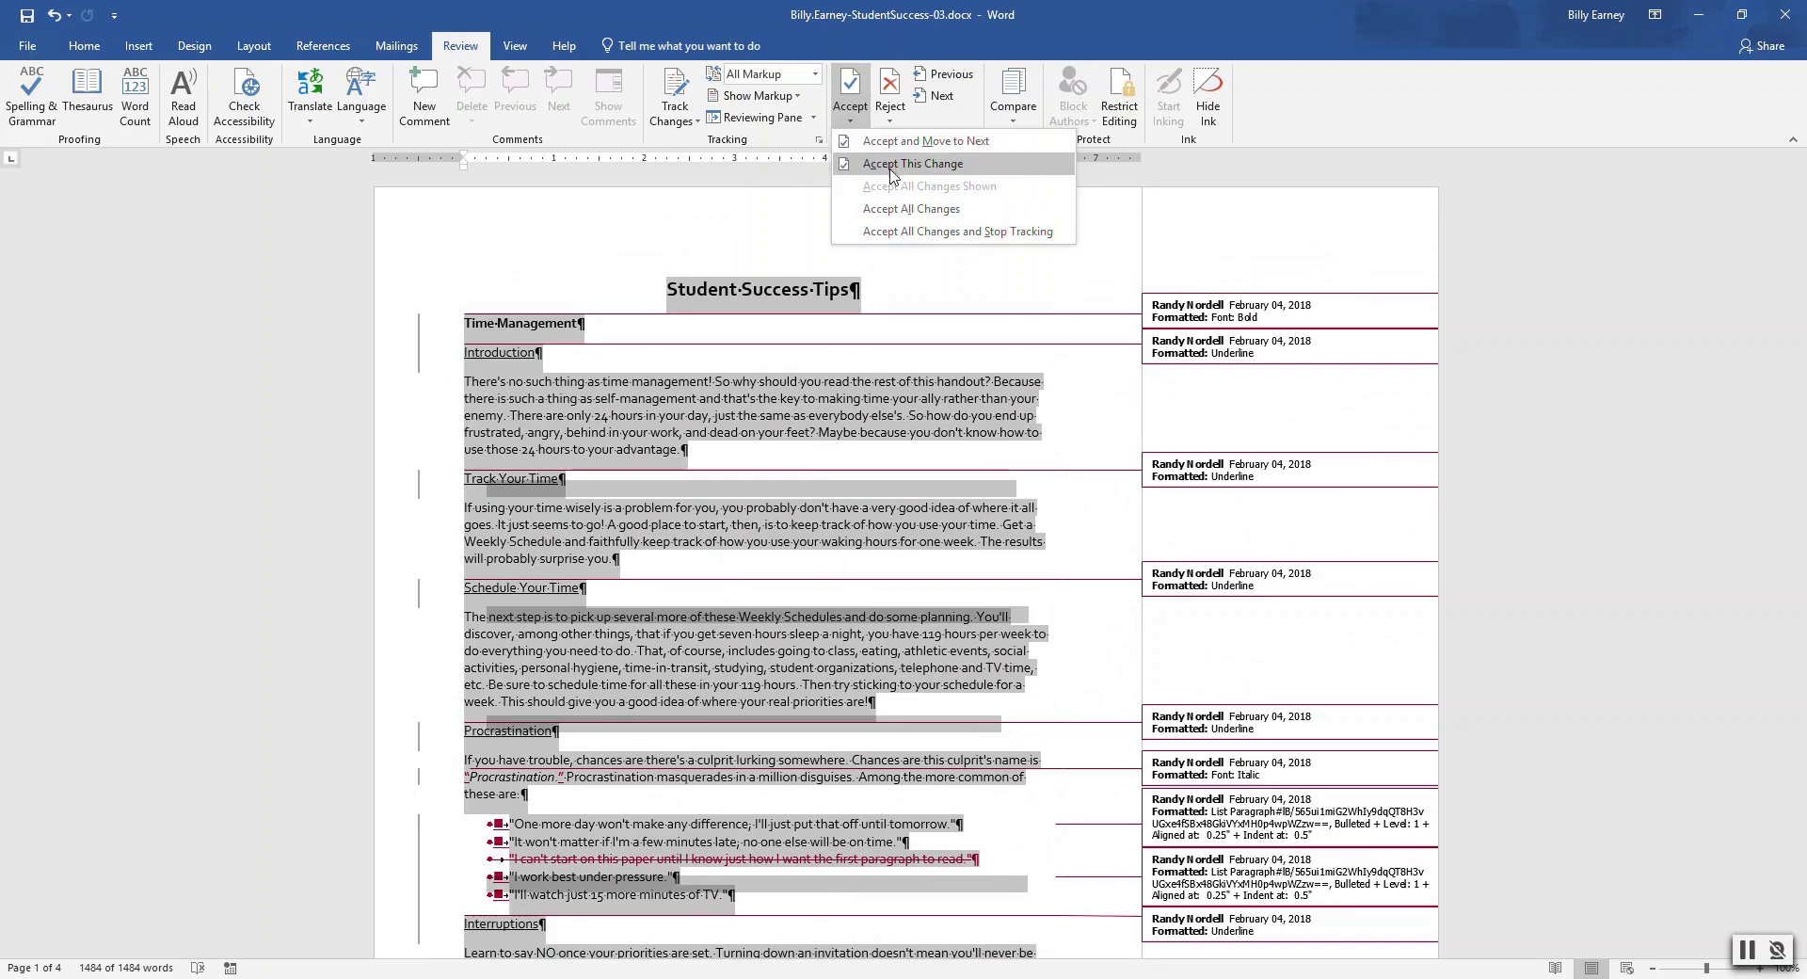
left_click(901, 209)
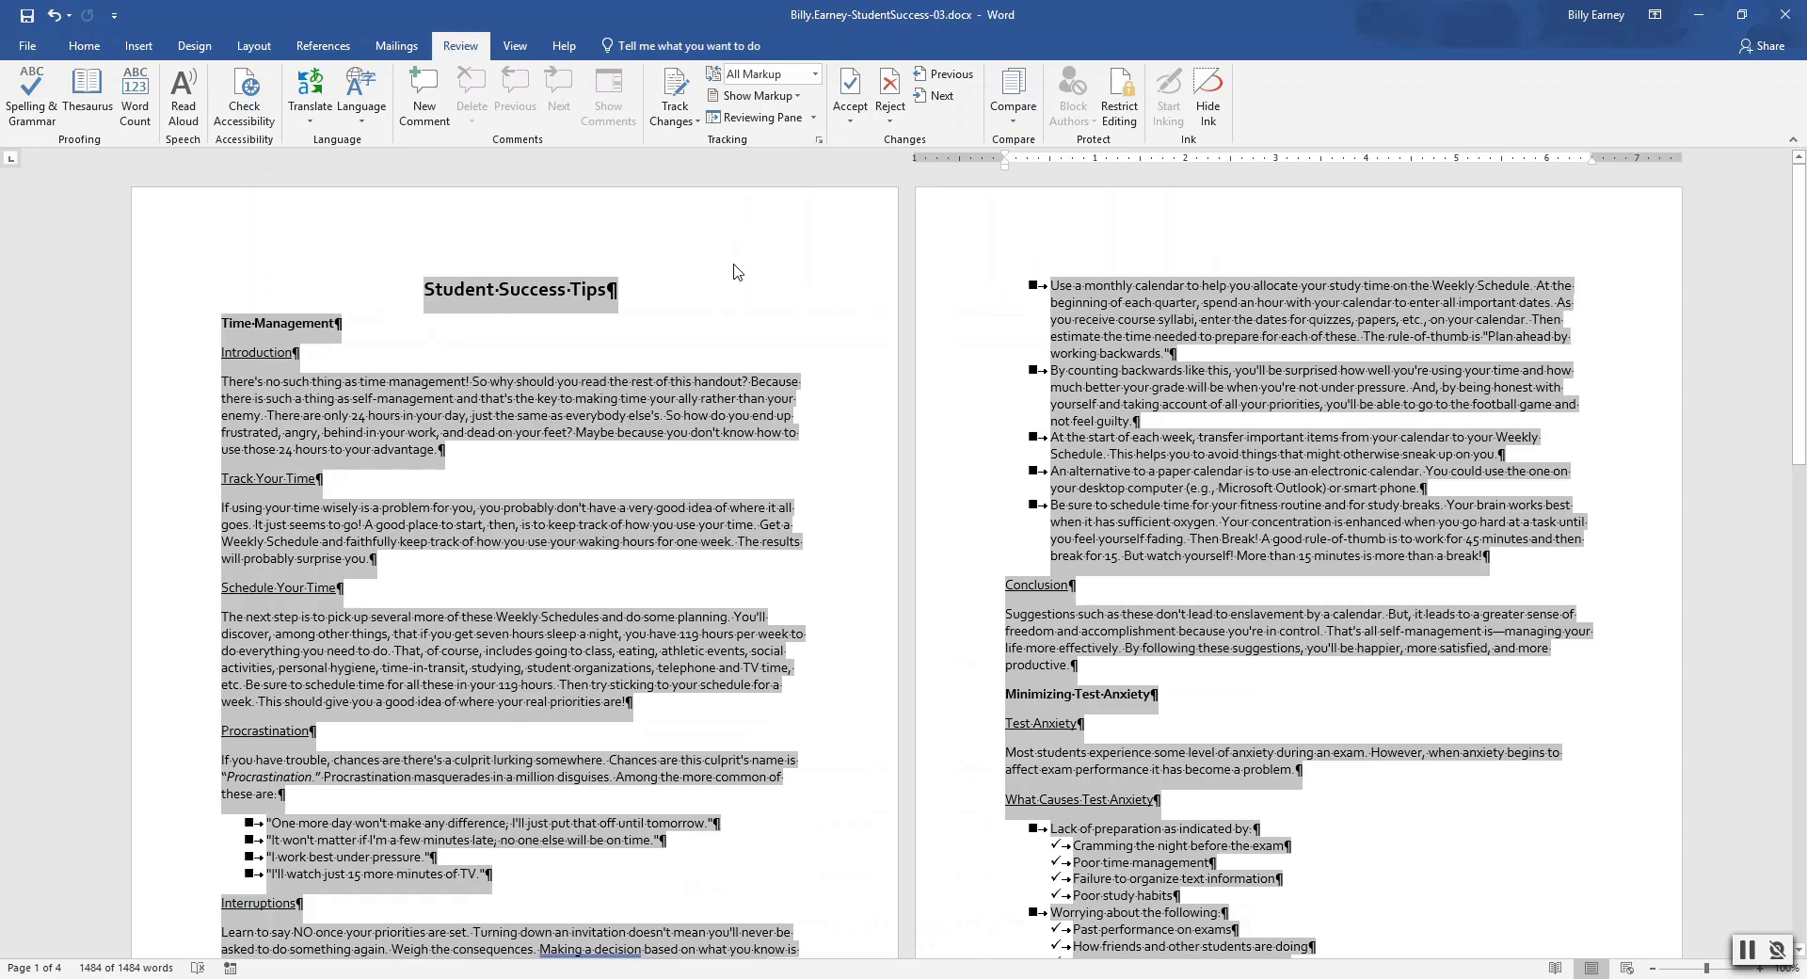
Apply the Title style to 'Student Success Tips'
left_click(509, 268)
left_click_drag(422, 284, 618, 290)
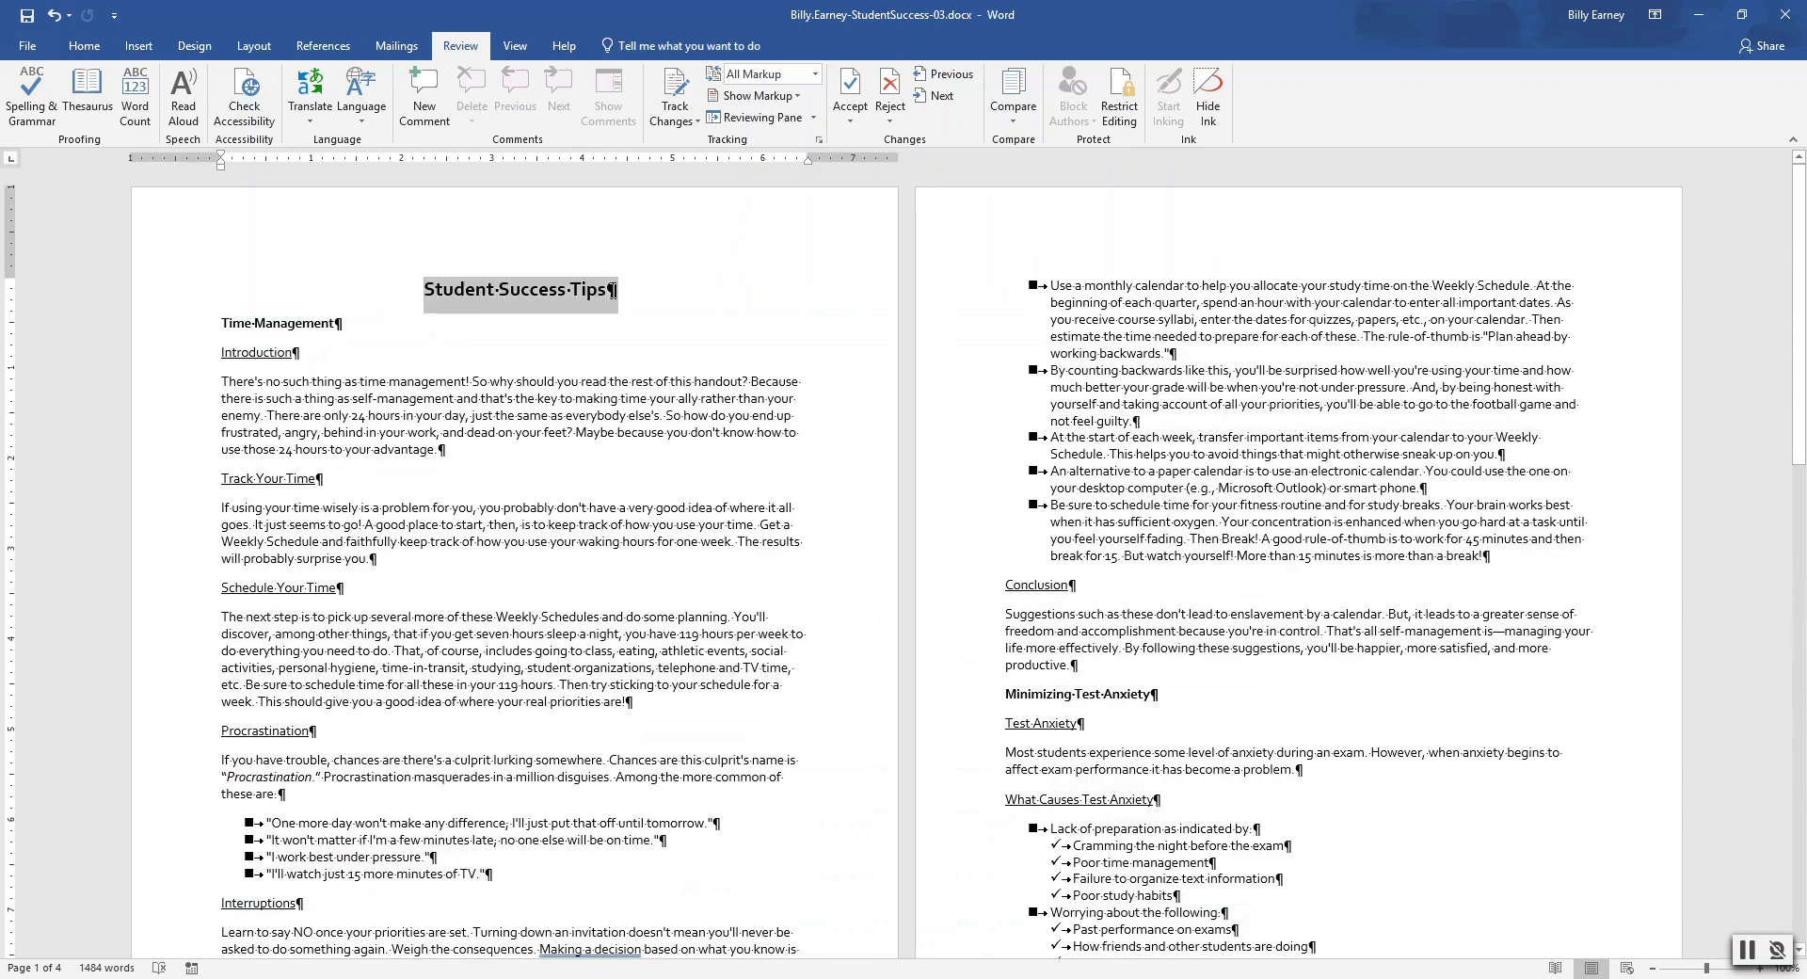
left_click(84, 46)
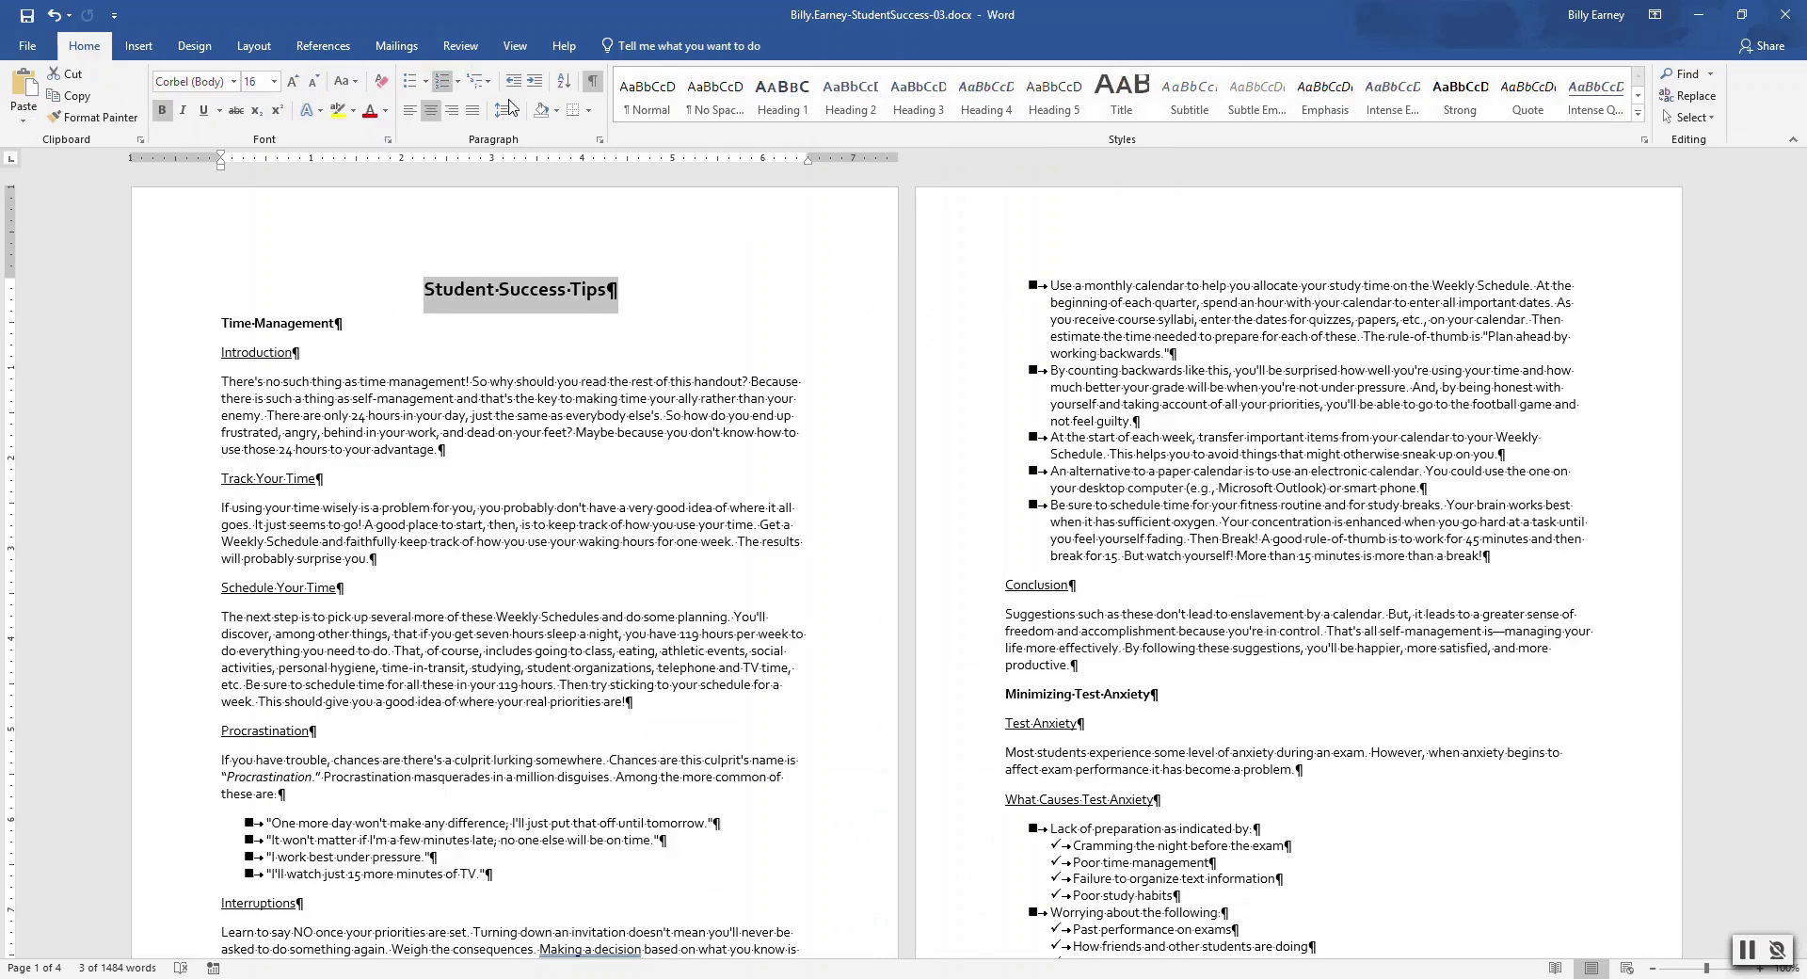
left_click(1119, 94)
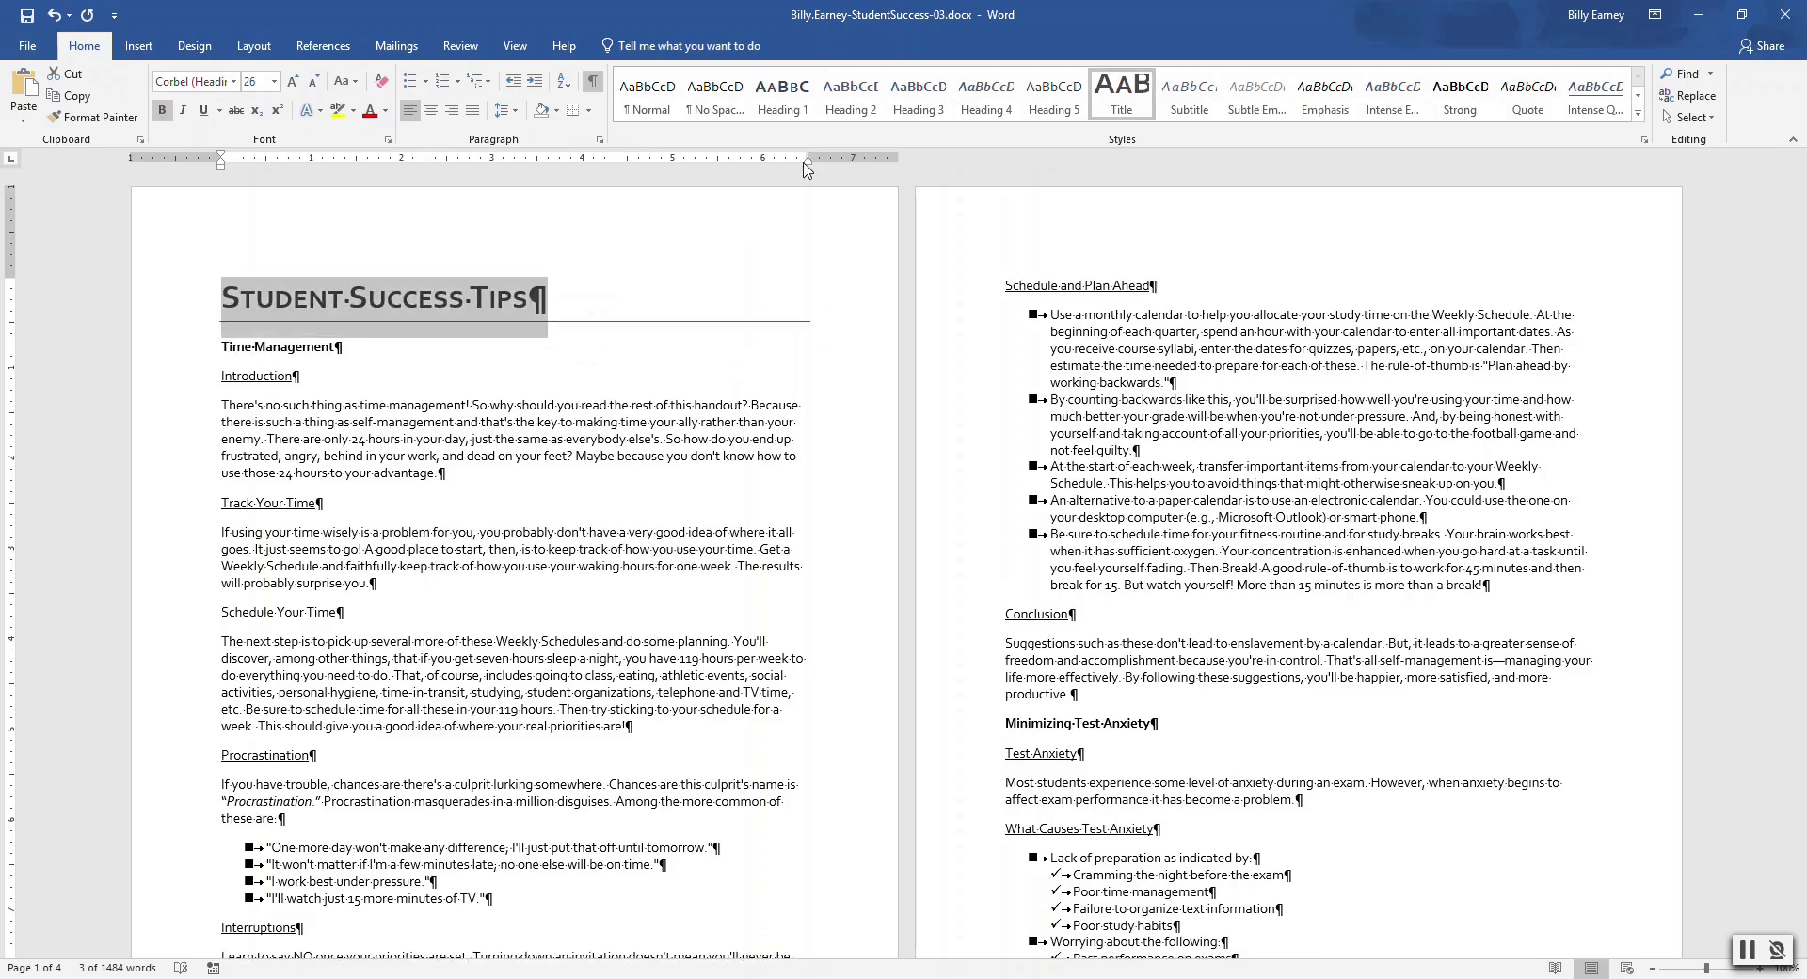
left_click(310, 345)
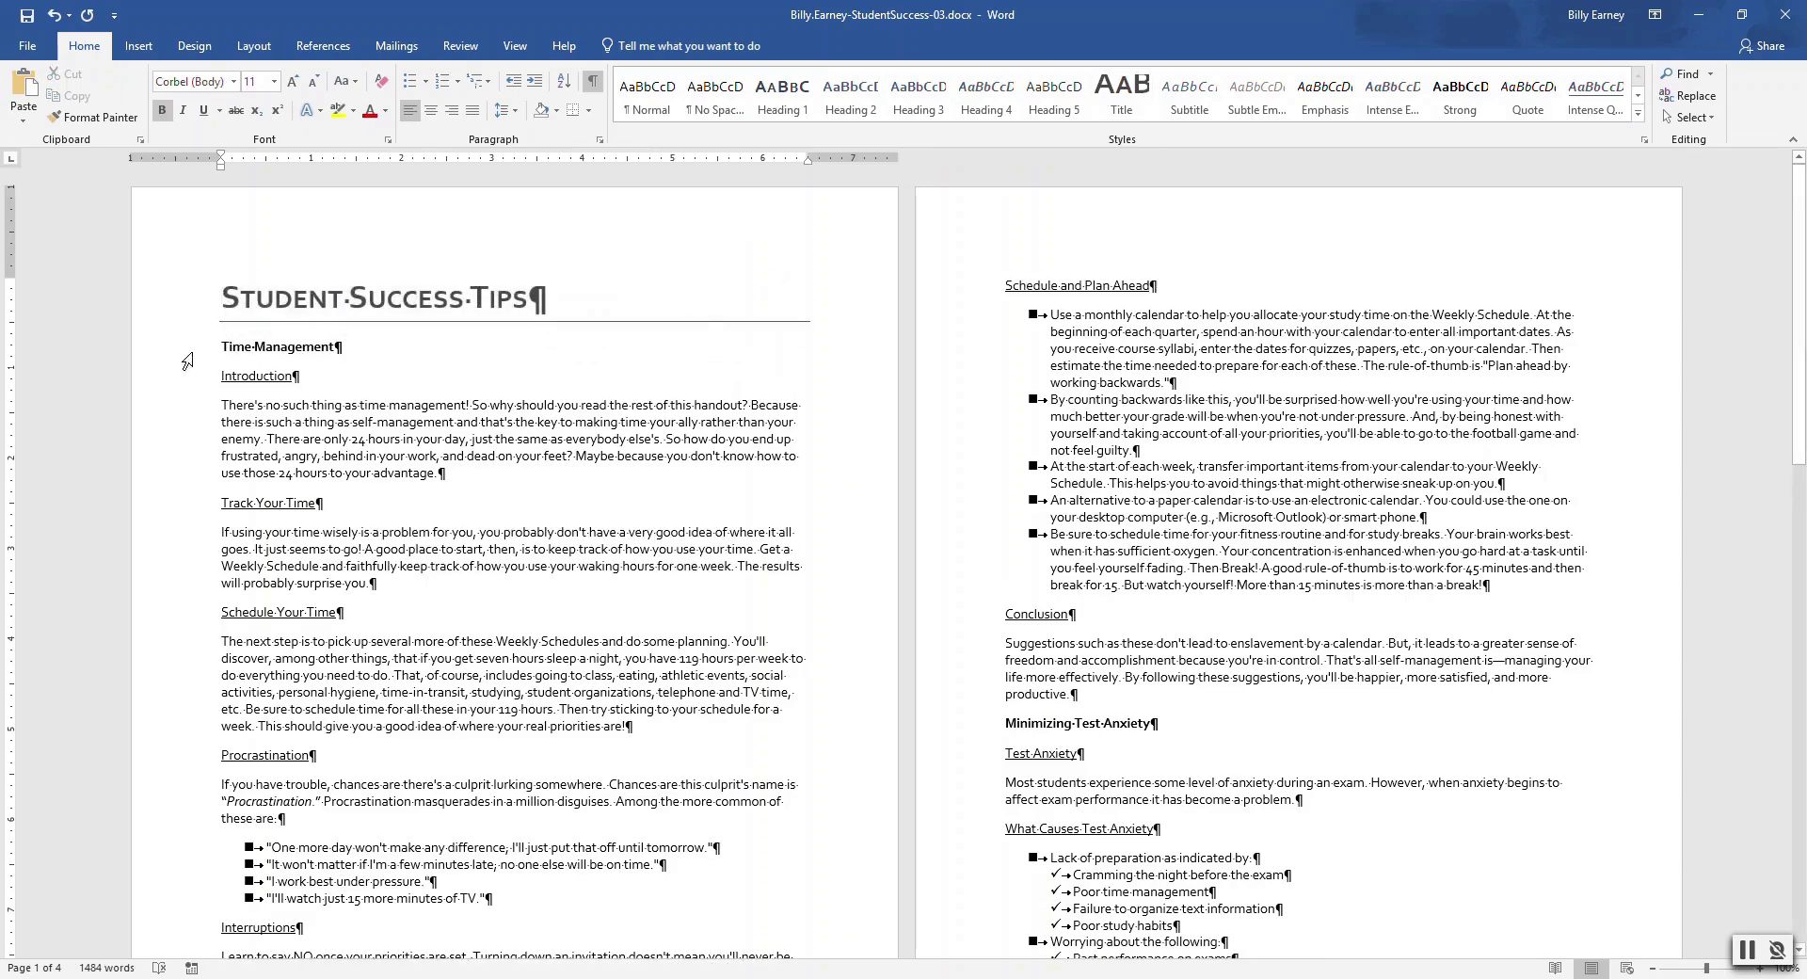
Apply Heading 1 to Time Management, Minimizing Test Anxiety and Goal Setting
left_click_drag(221, 346, 341, 344)
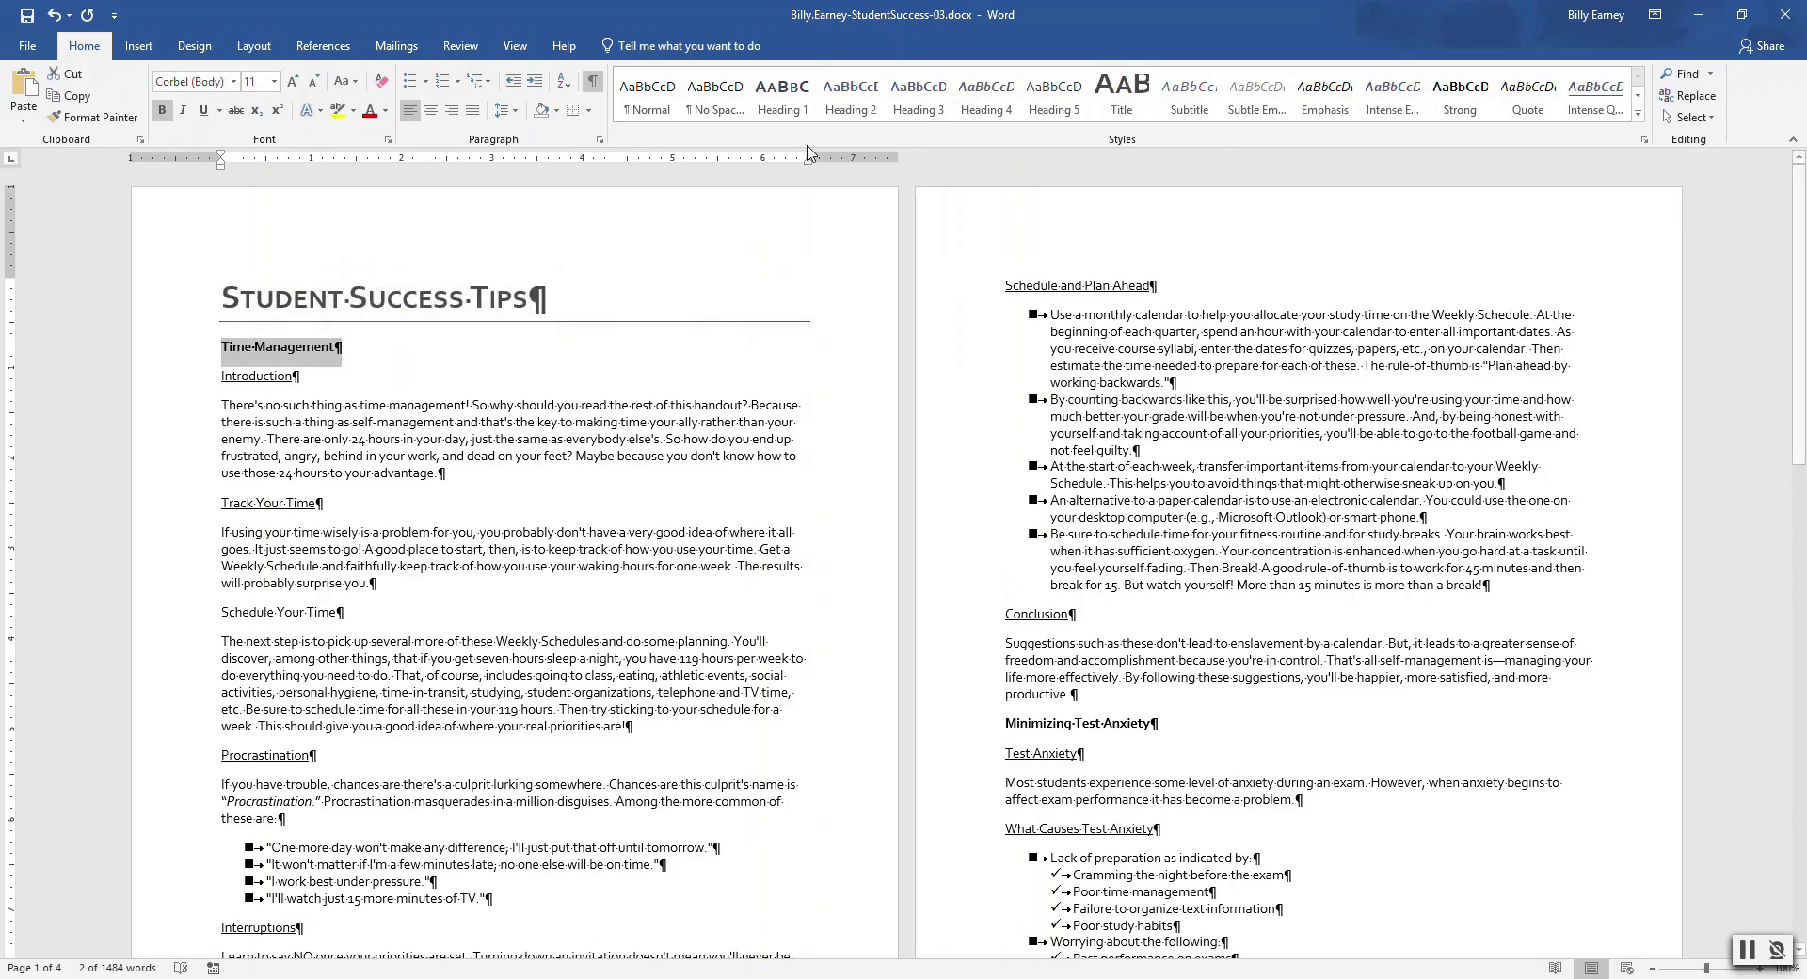
left_click(772, 108)
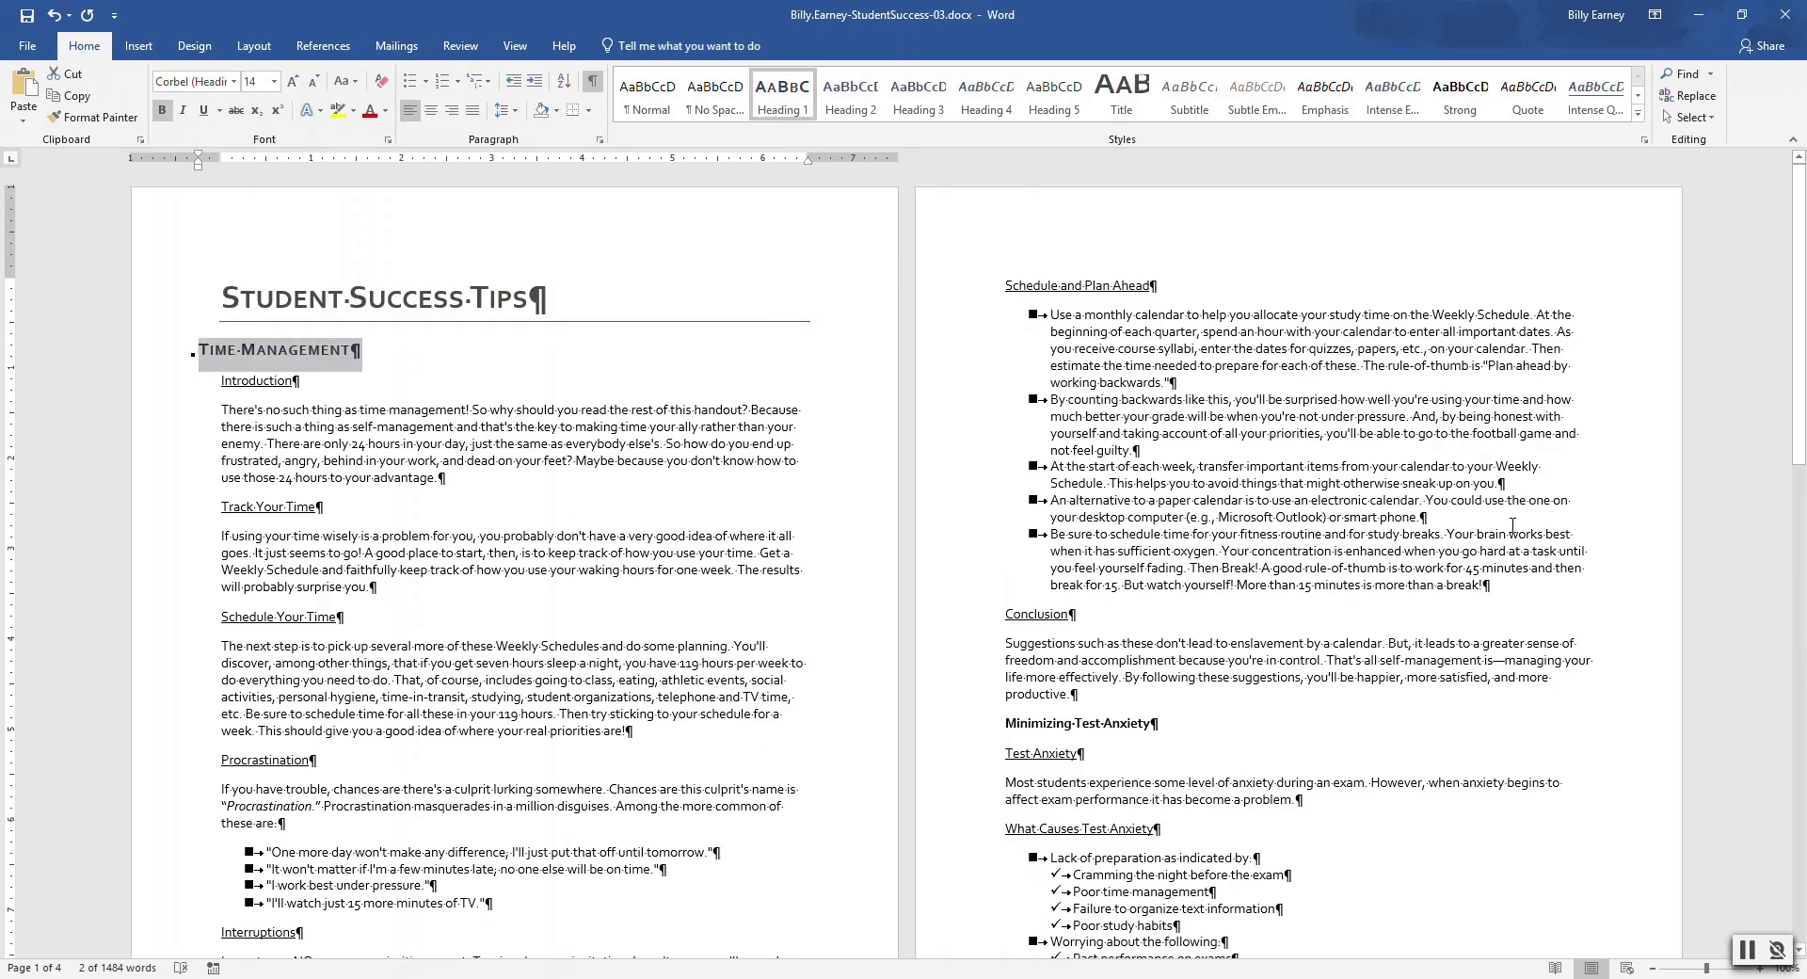
left_click_drag(1802, 345, 1804, 400)
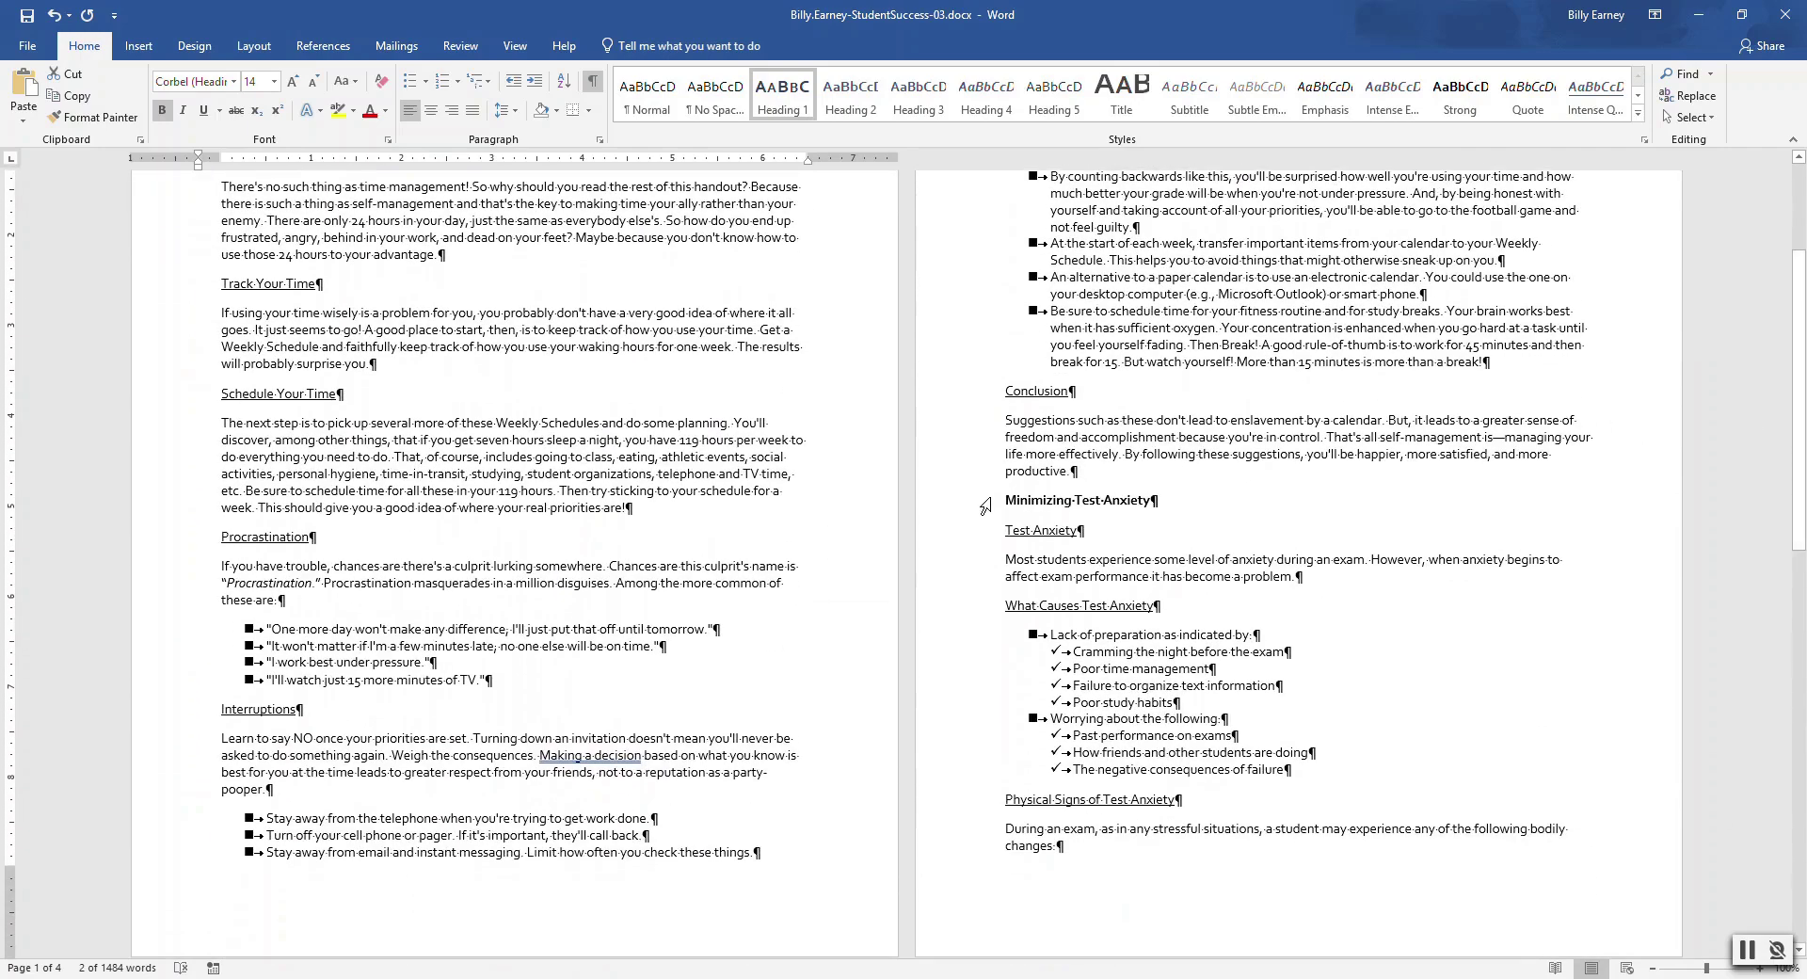
left_click_drag(1004, 497, 1159, 500)
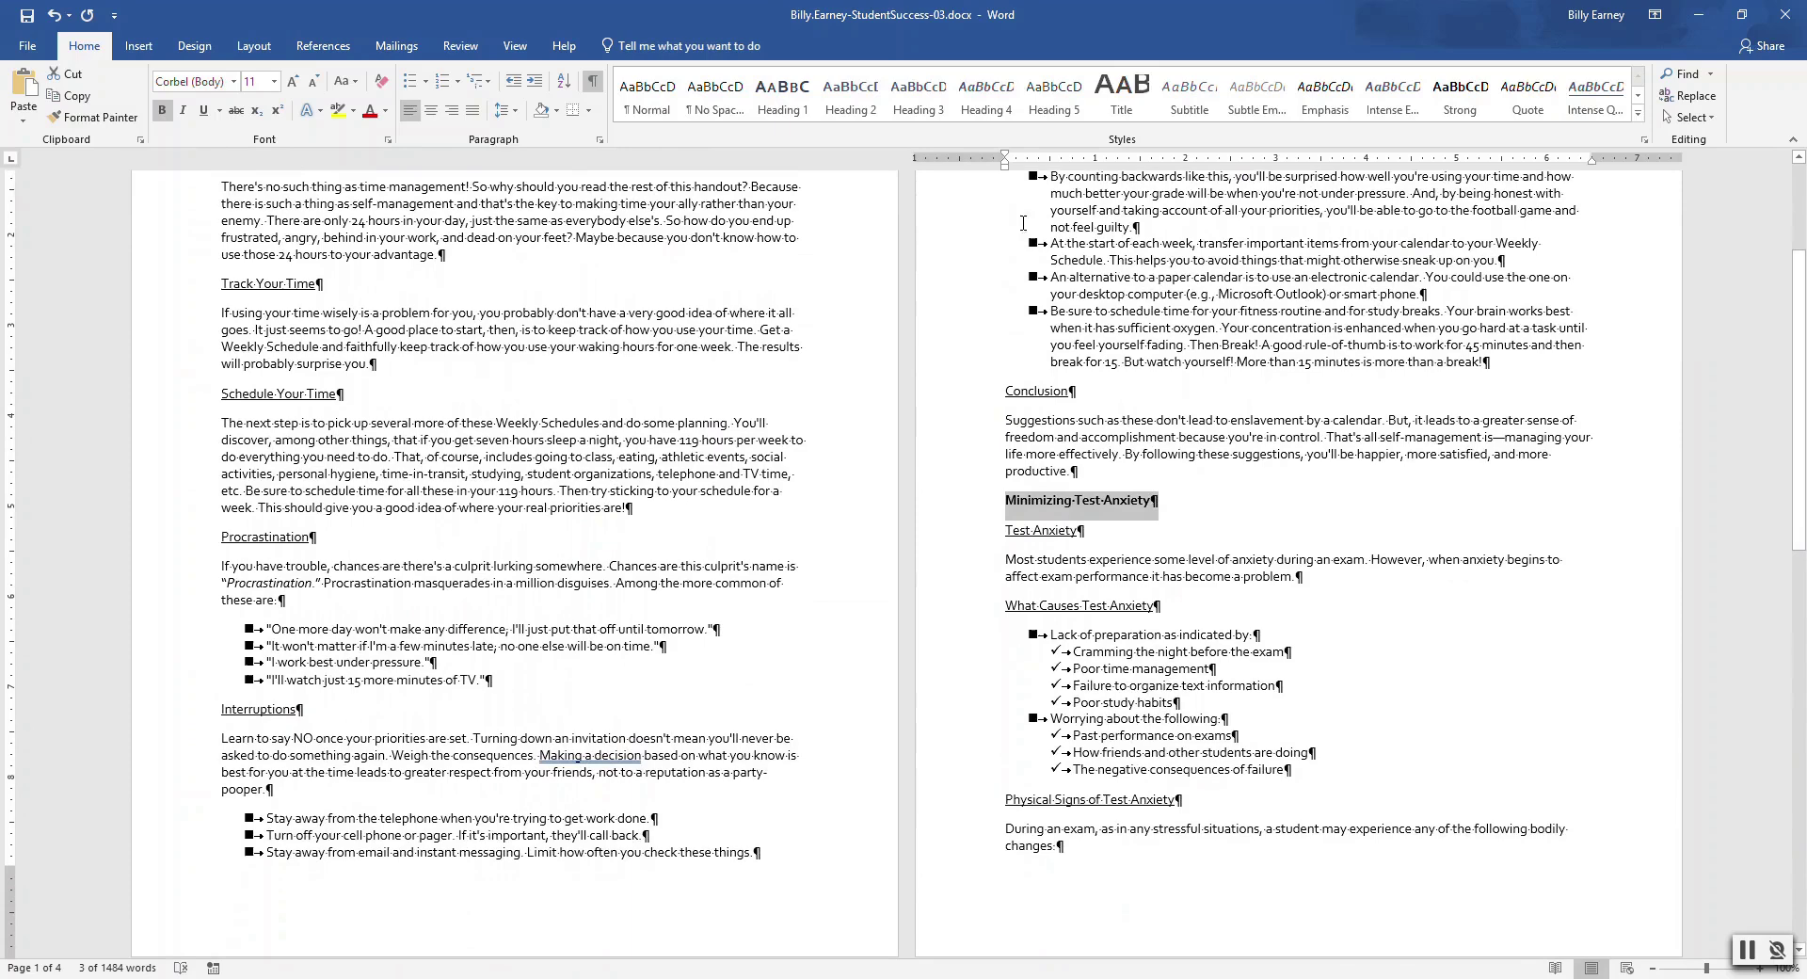
left_click(782, 94)
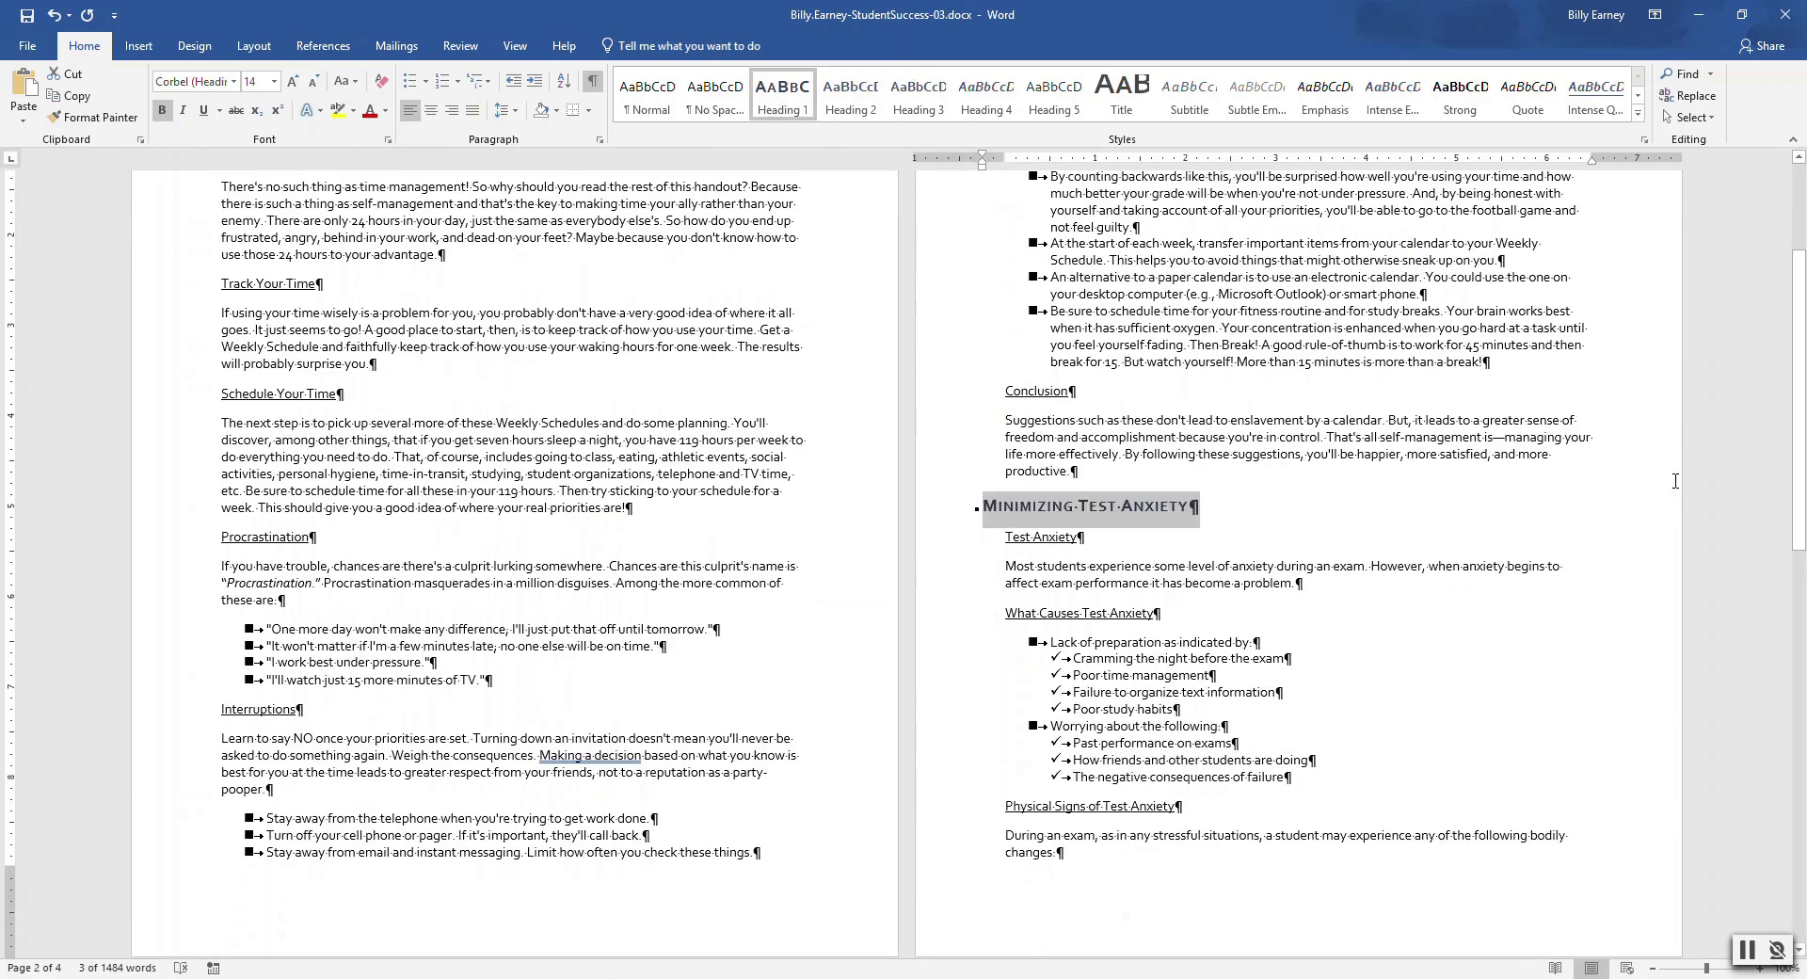
scroll(1803, 459, "down", 15)
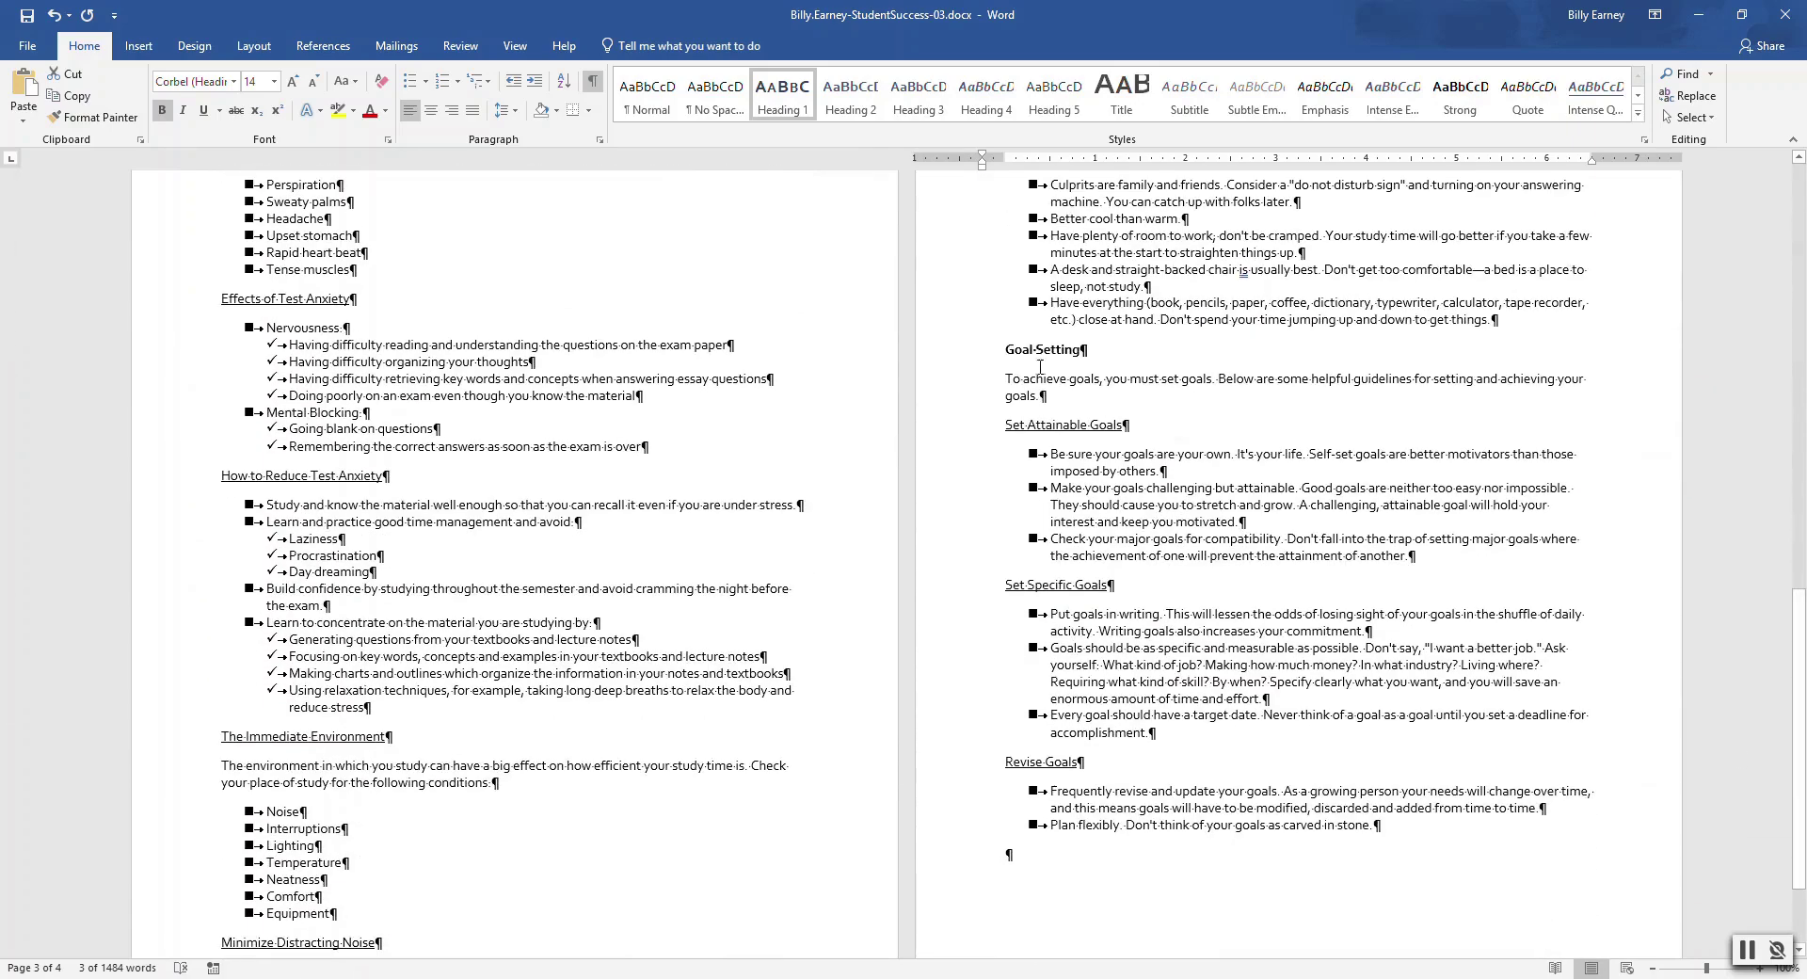
left_click_drag(1003, 348, 1090, 350)
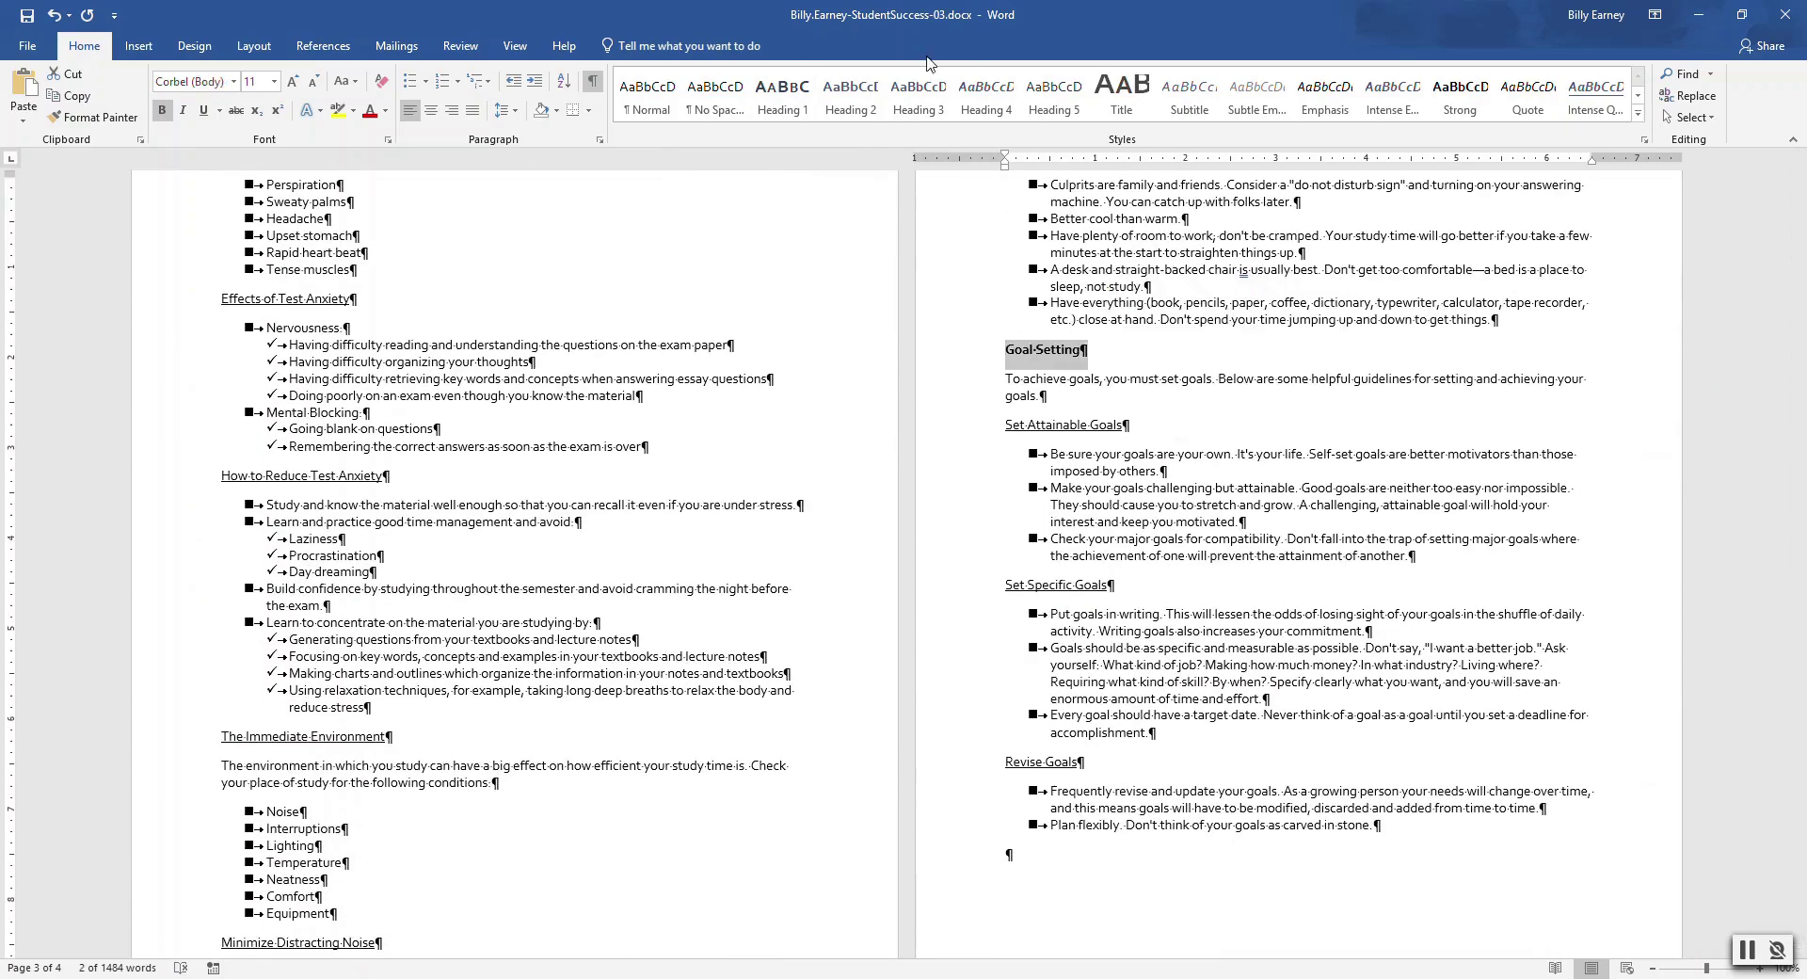
left_click(781, 106)
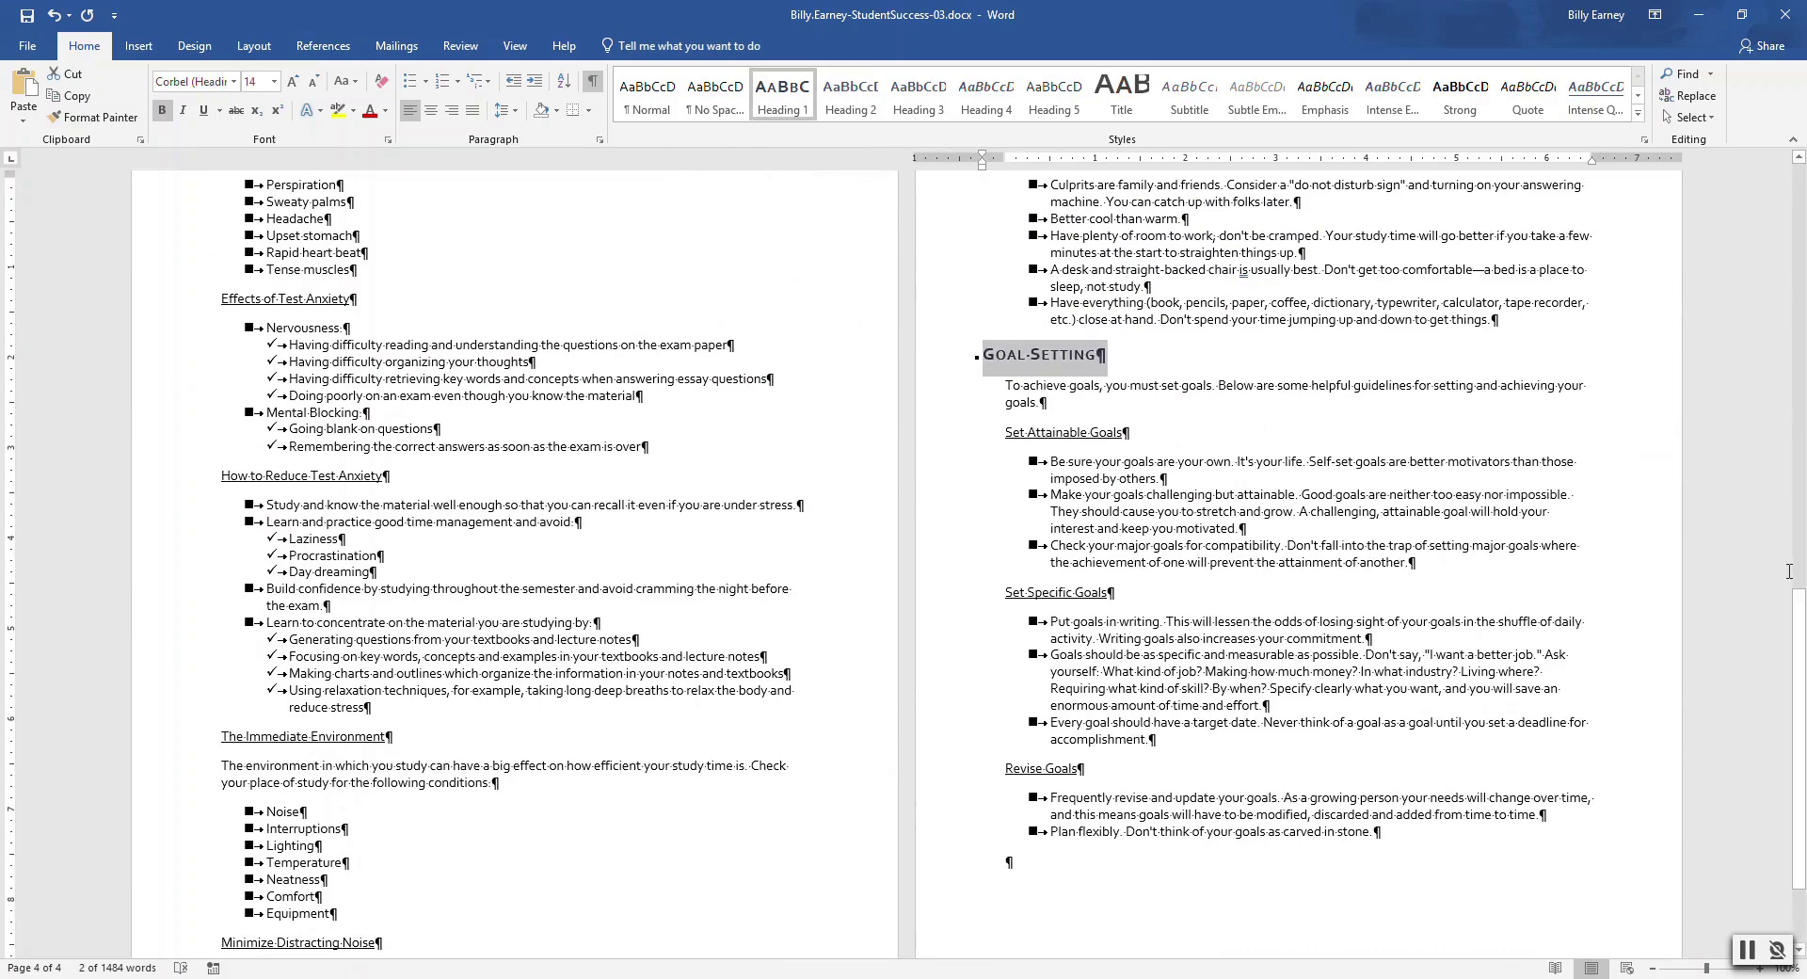
left_click_drag(1801, 581, 1803, 169)
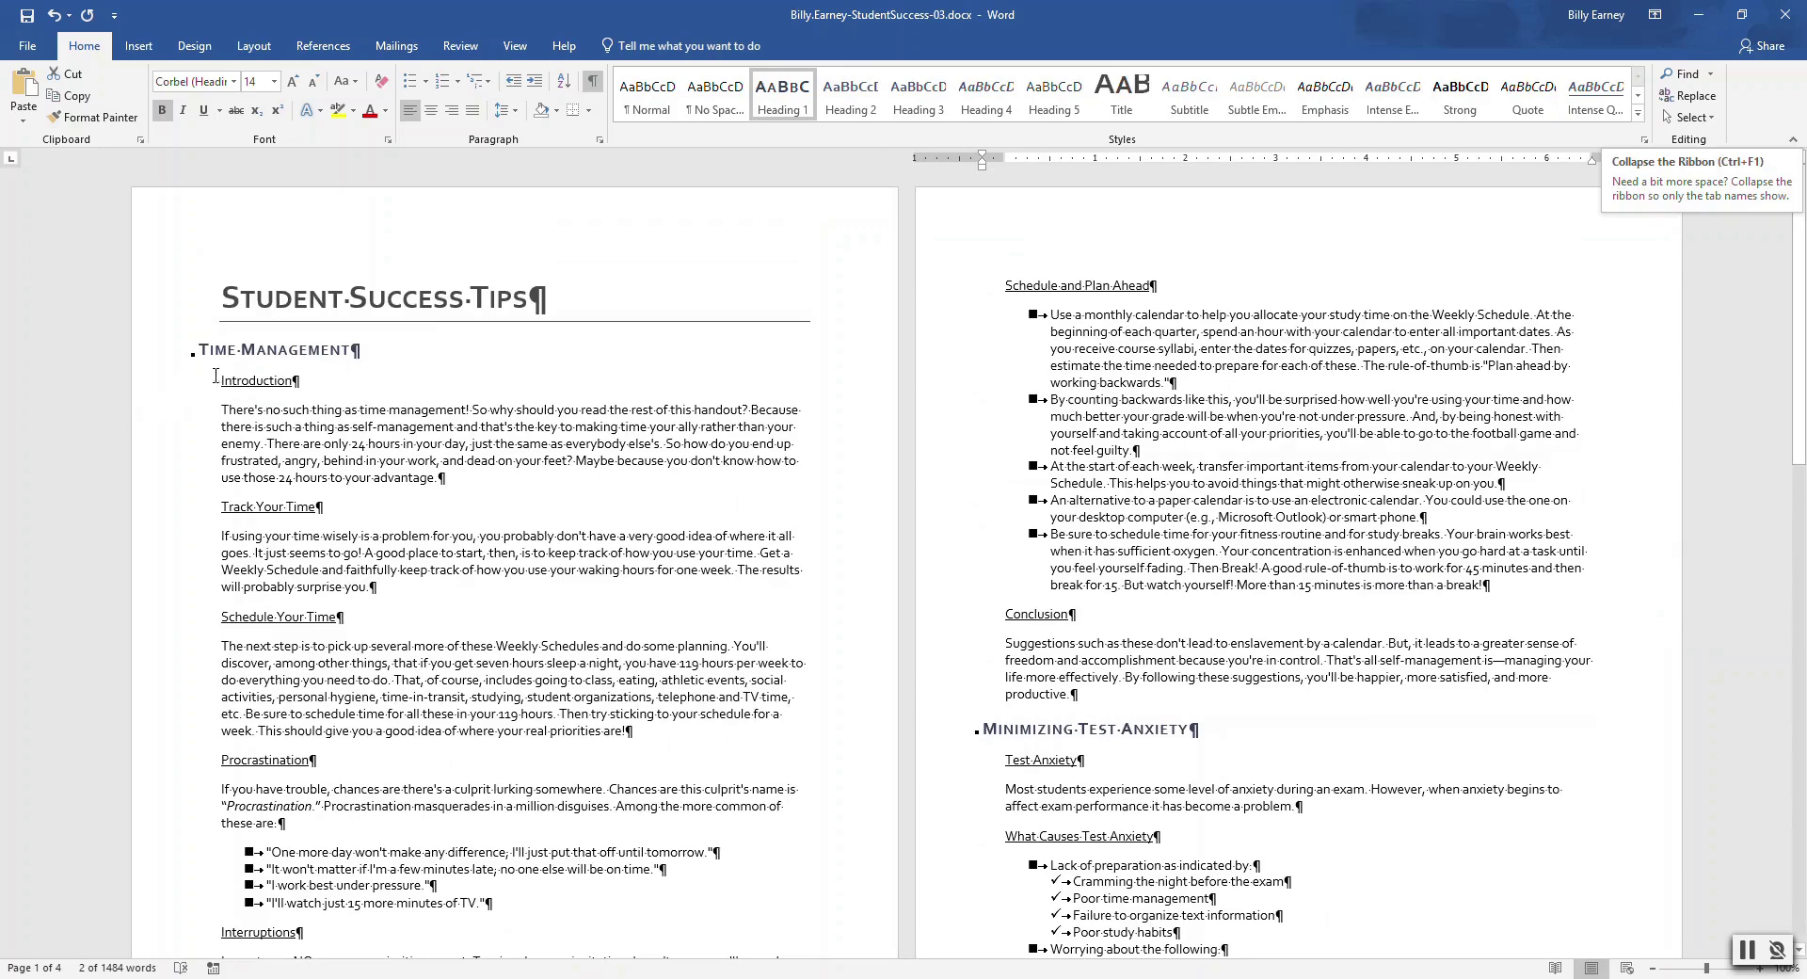
Make Introduction a Heading 2 and copy it to Track Your Time, Schedule Your Time, Procrastination, Interruptions
left_click_drag(219, 381, 303, 382)
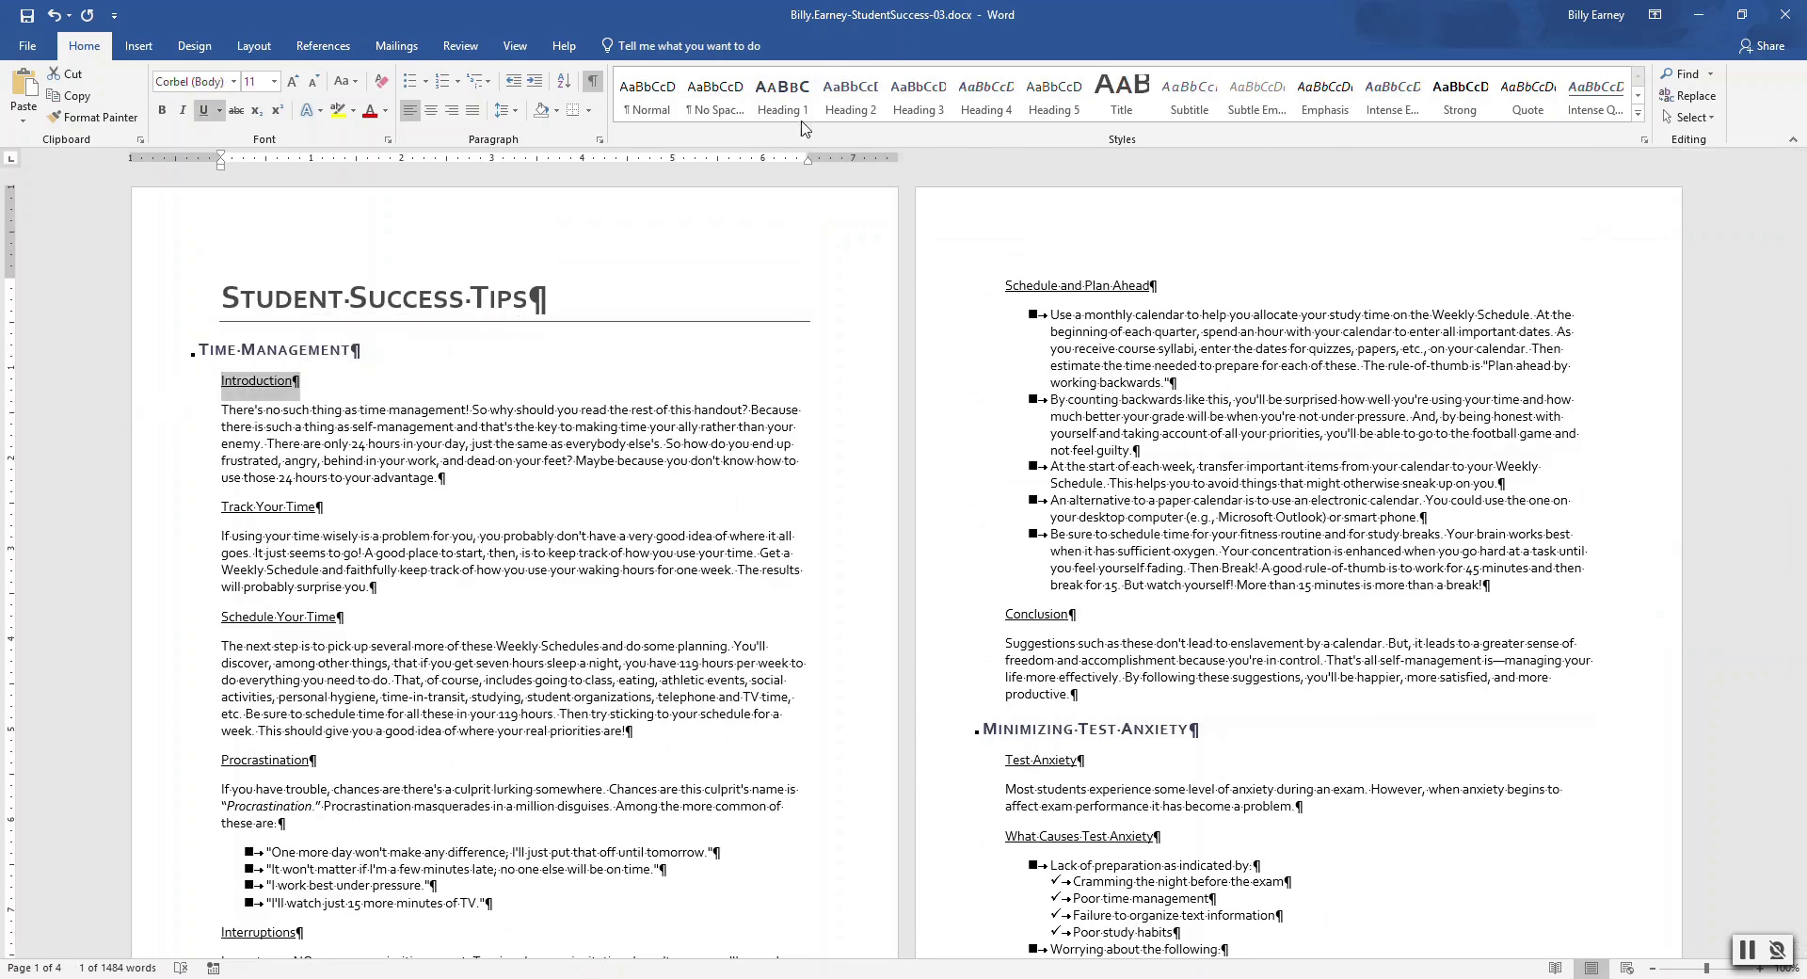
left_click(850, 94)
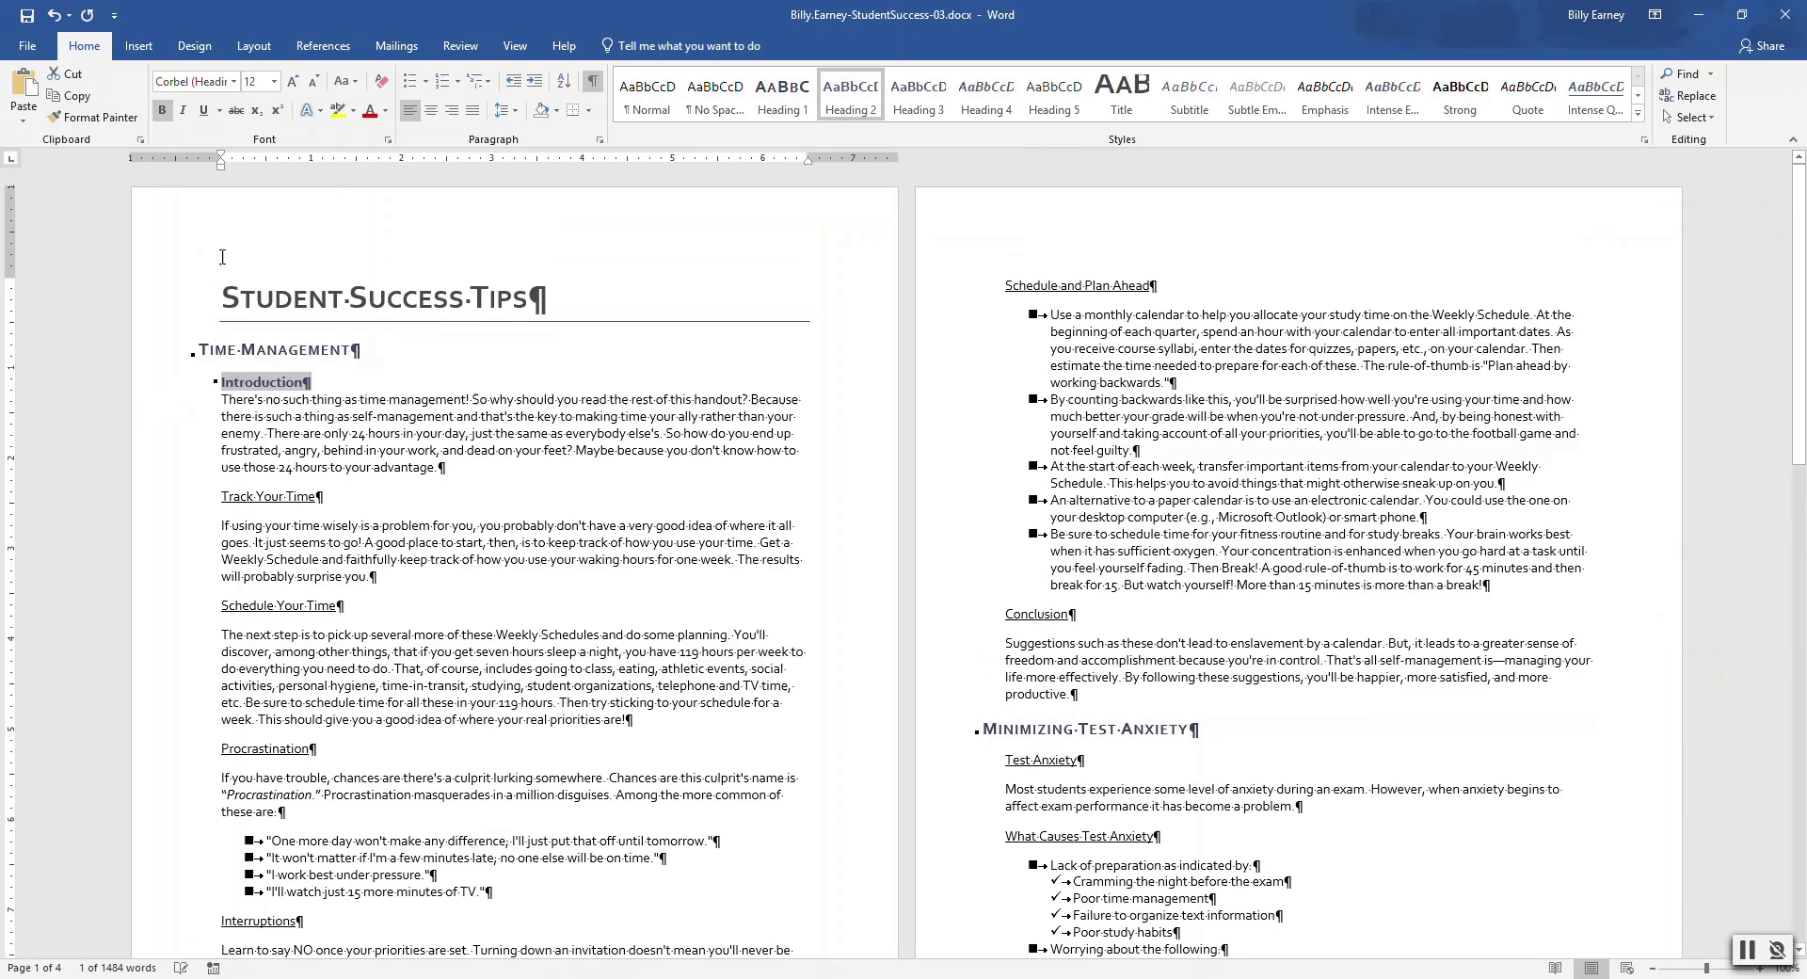
left_click(94, 117)
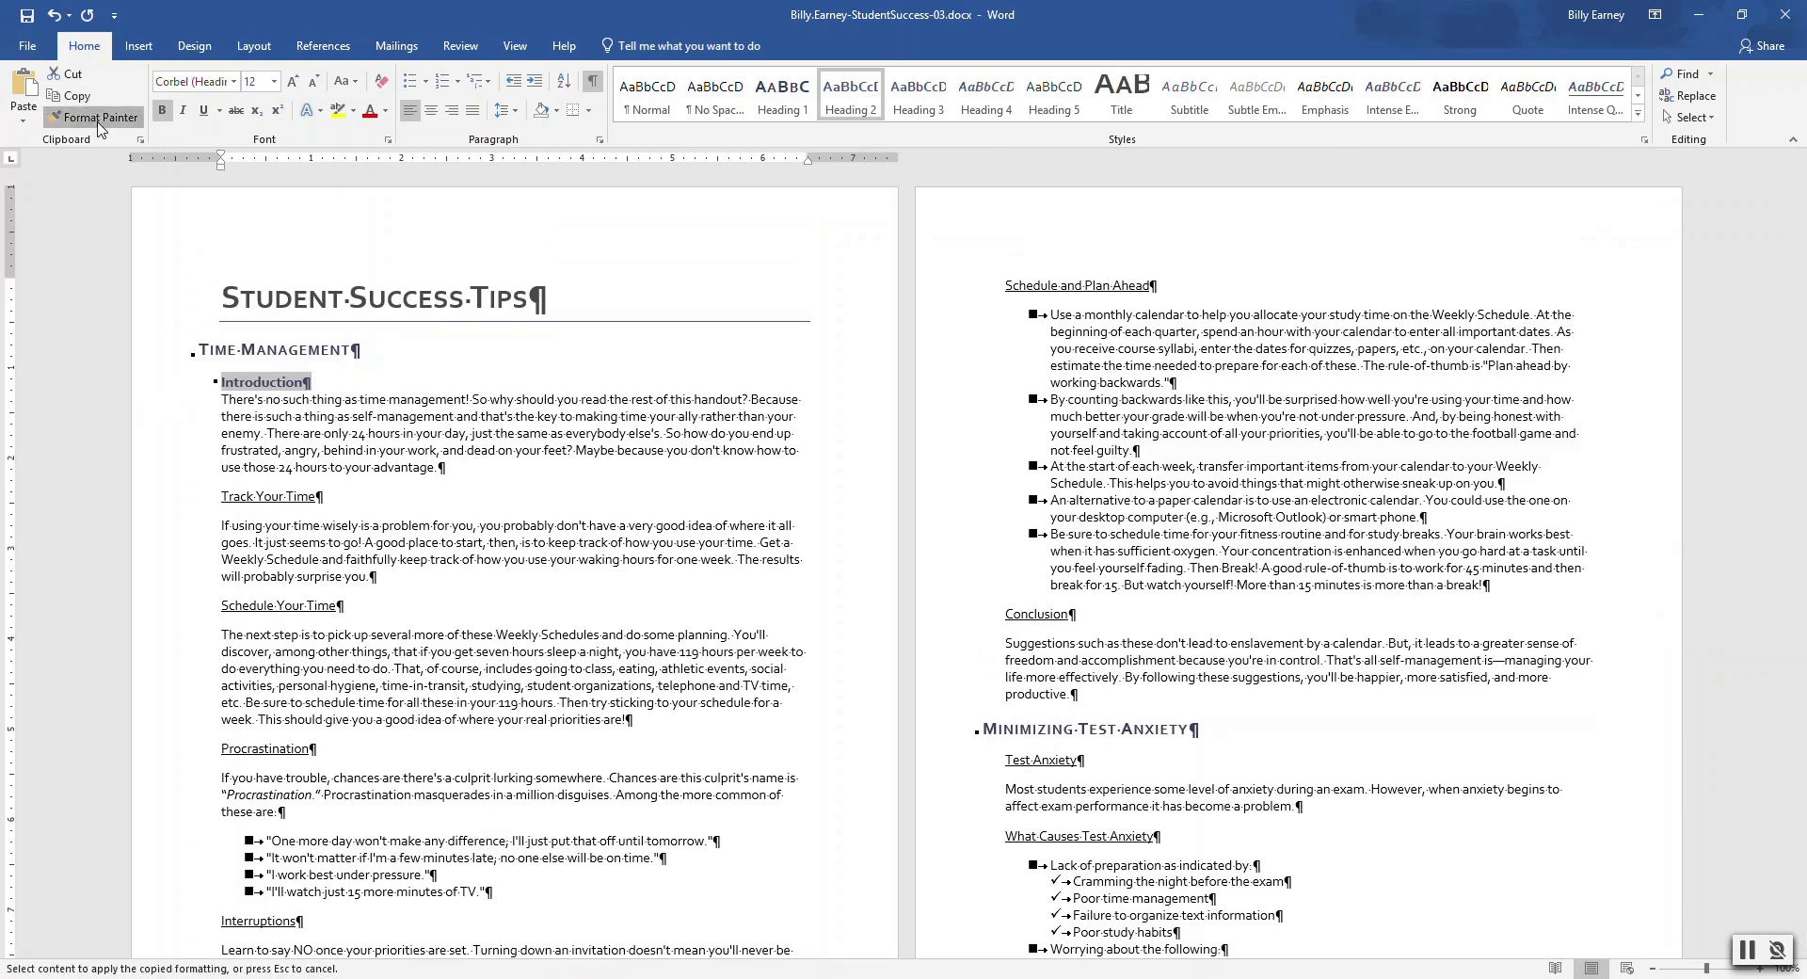
left_click(264, 496)
left_click(280, 594)
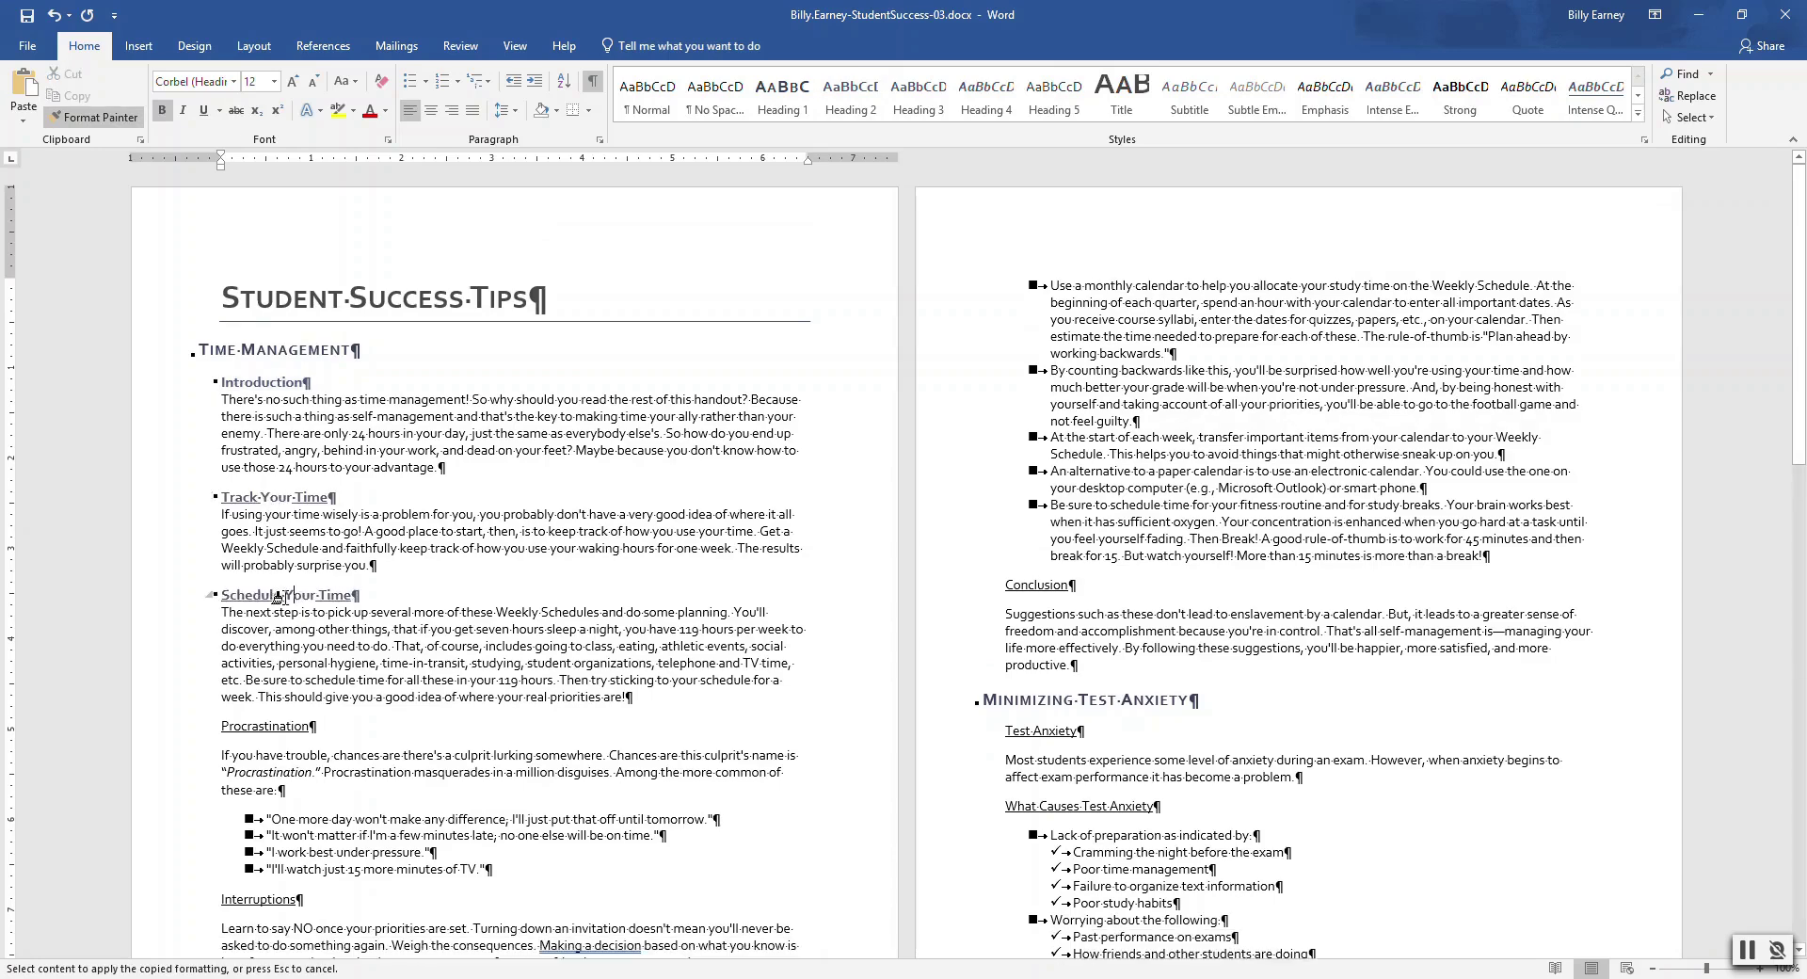
left_click(273, 726)
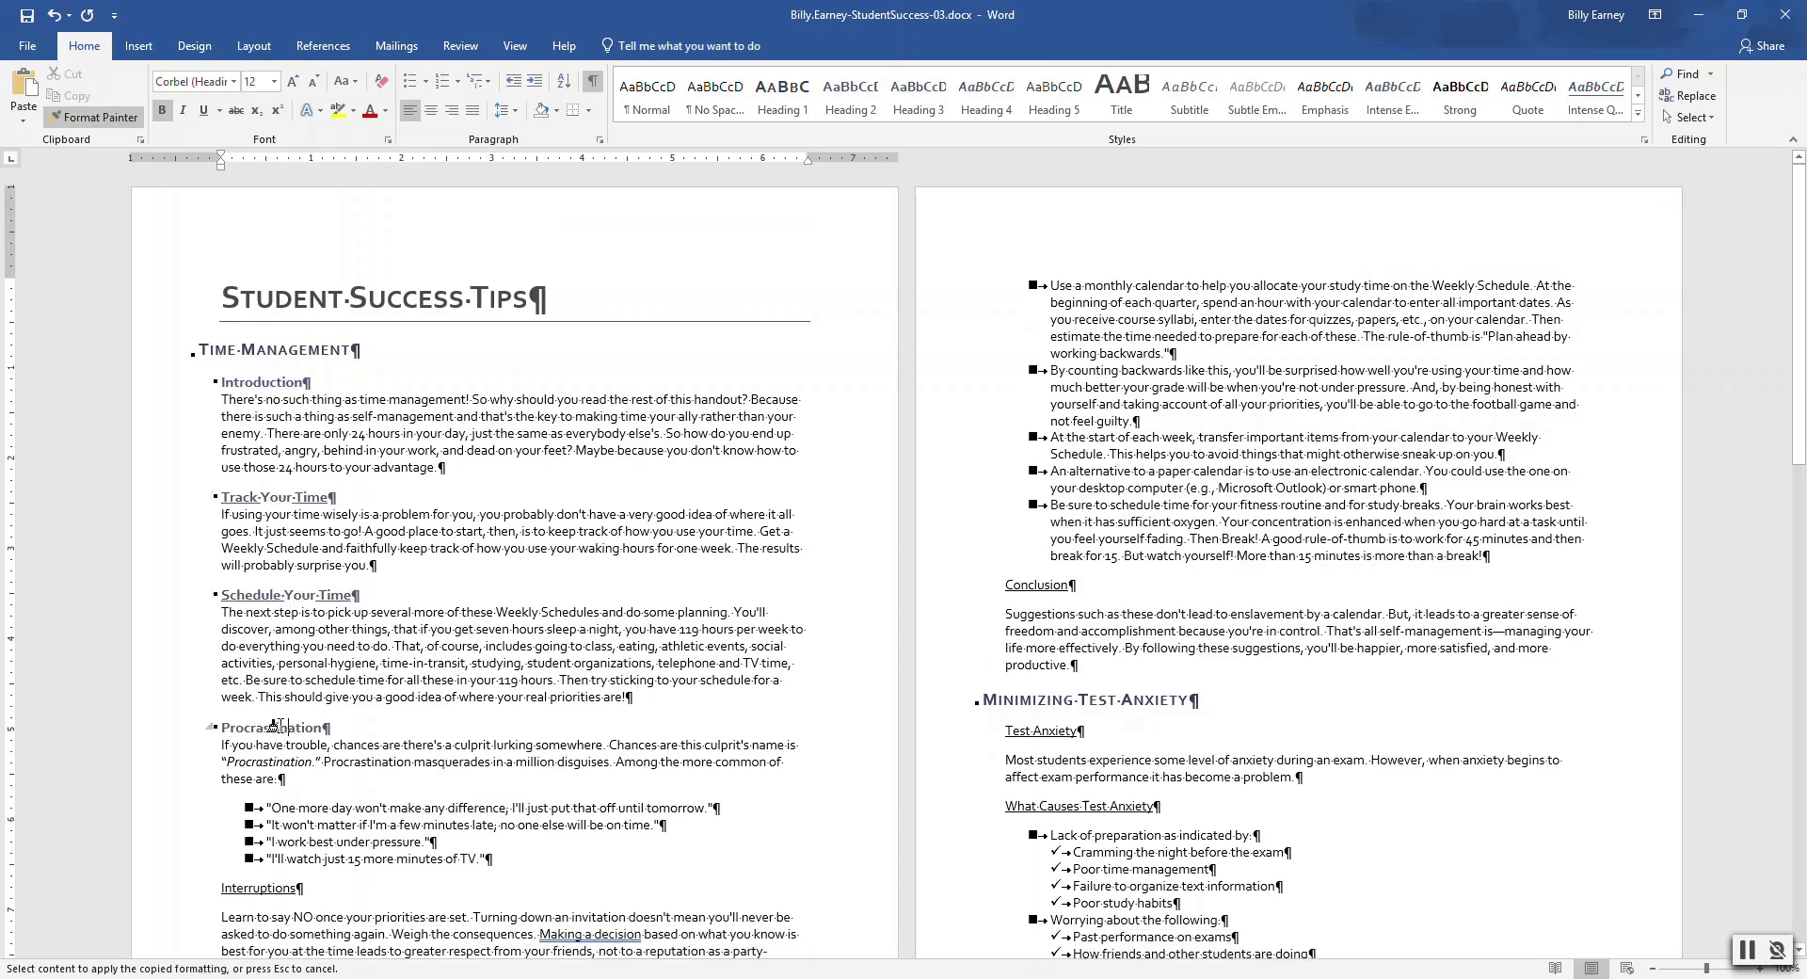
left_click(279, 885)
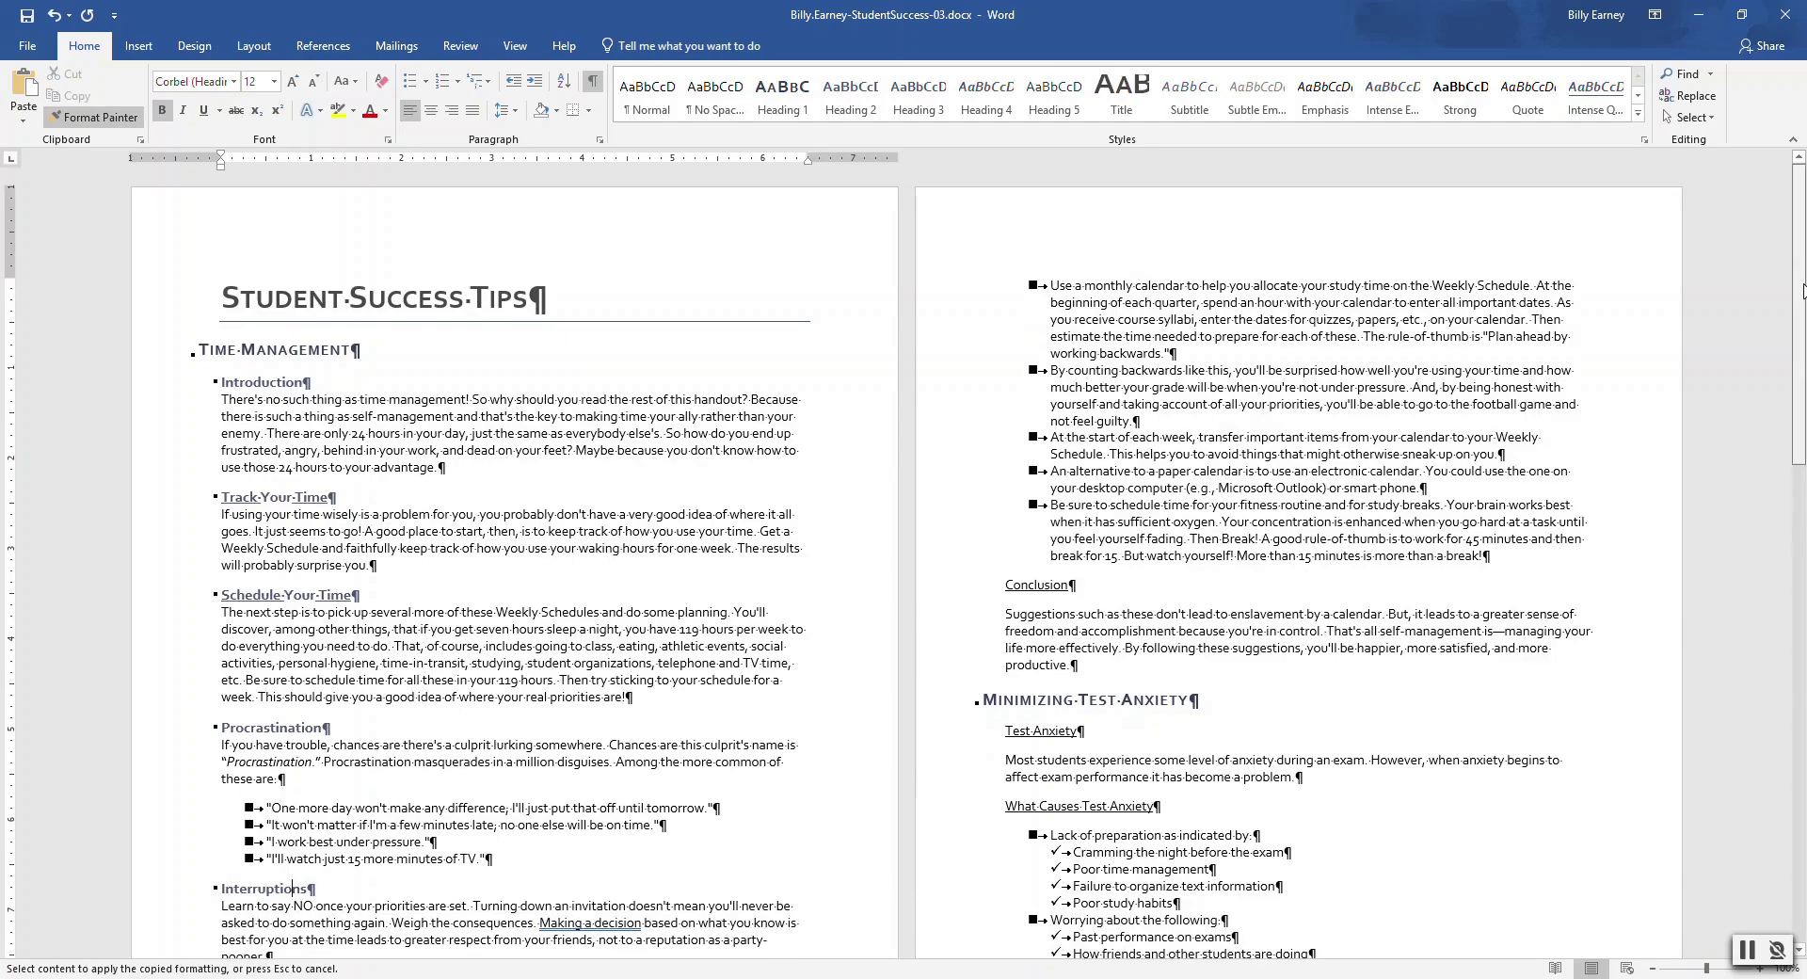
Copy the subheading format to Schedule and Plan Ahead, Conclusion, Test Anxiety, What Causes, Physical Signs
left_click_drag(1802, 290, 1802, 404)
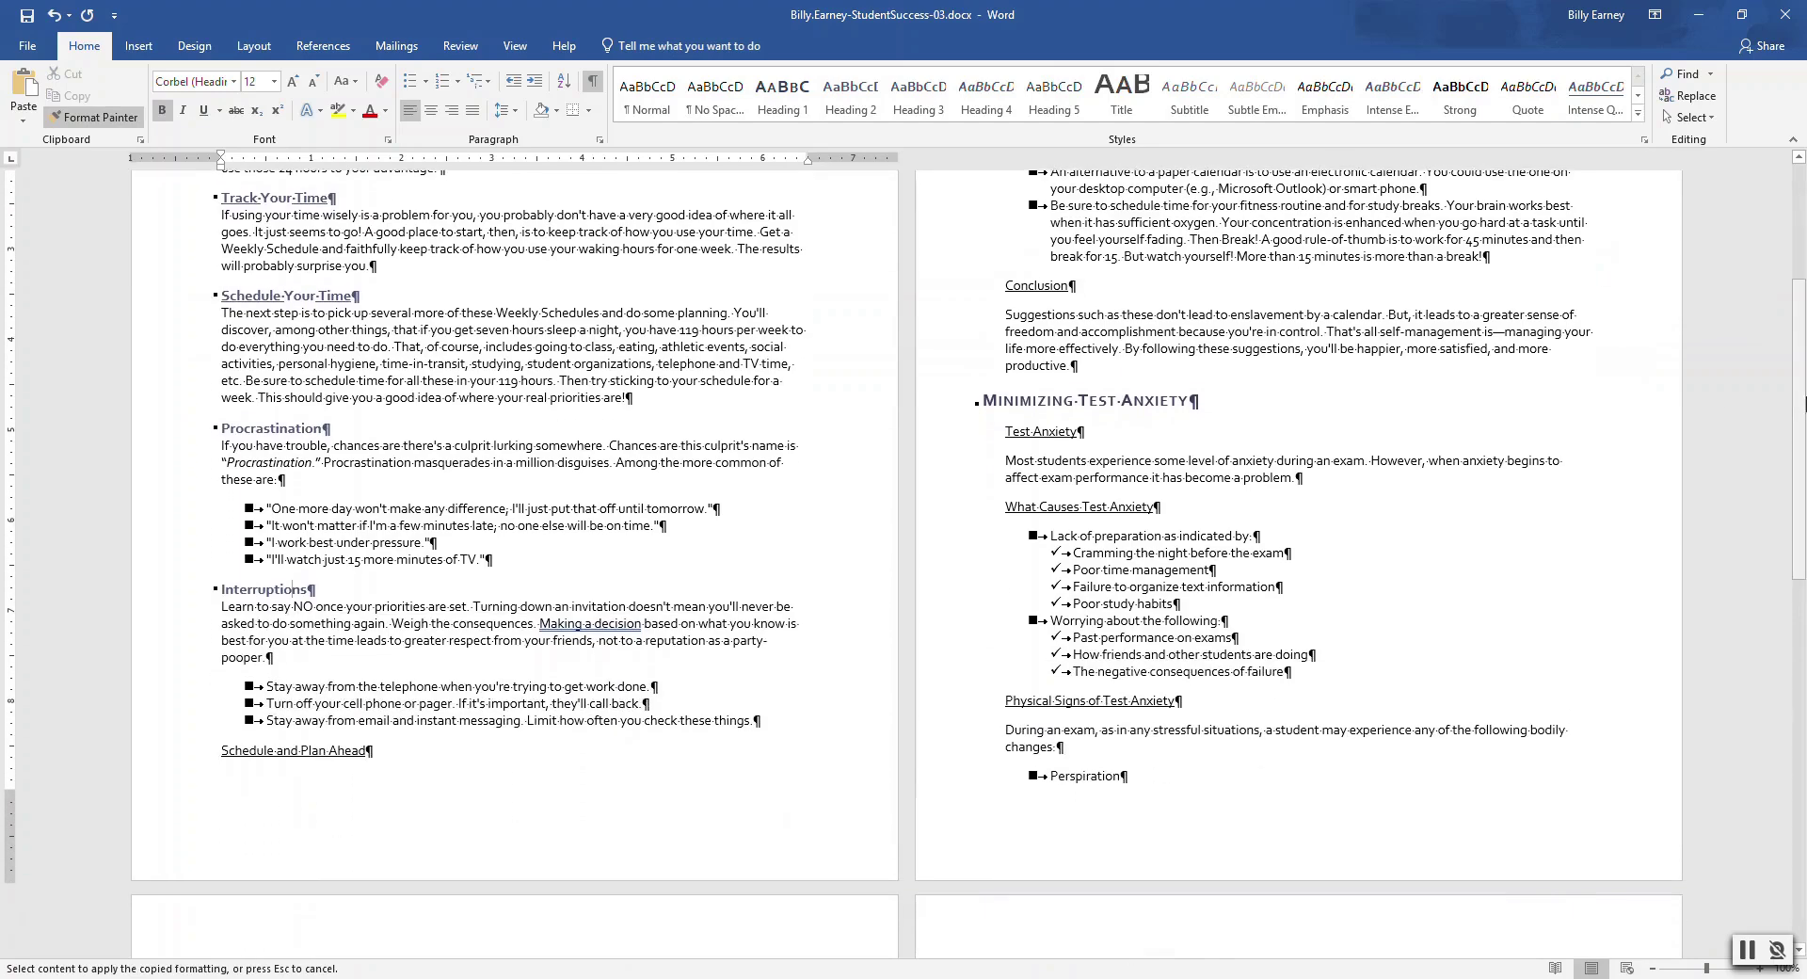
left_click(336, 749)
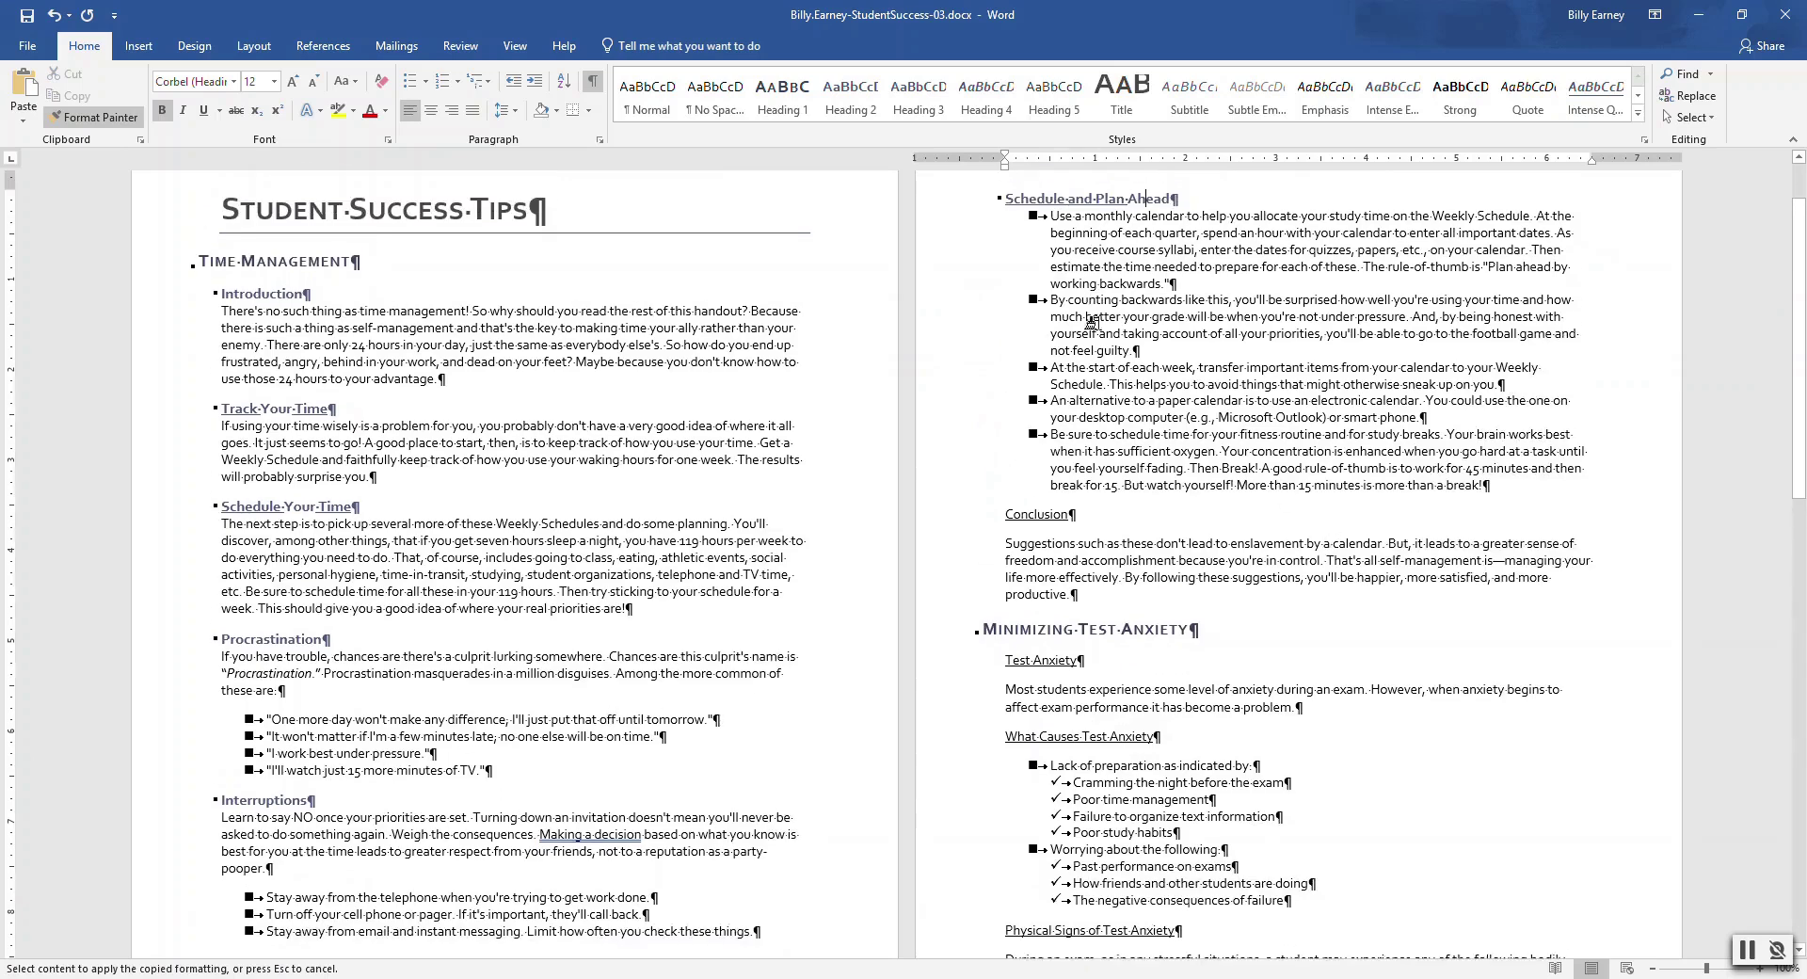
left_click(1035, 515)
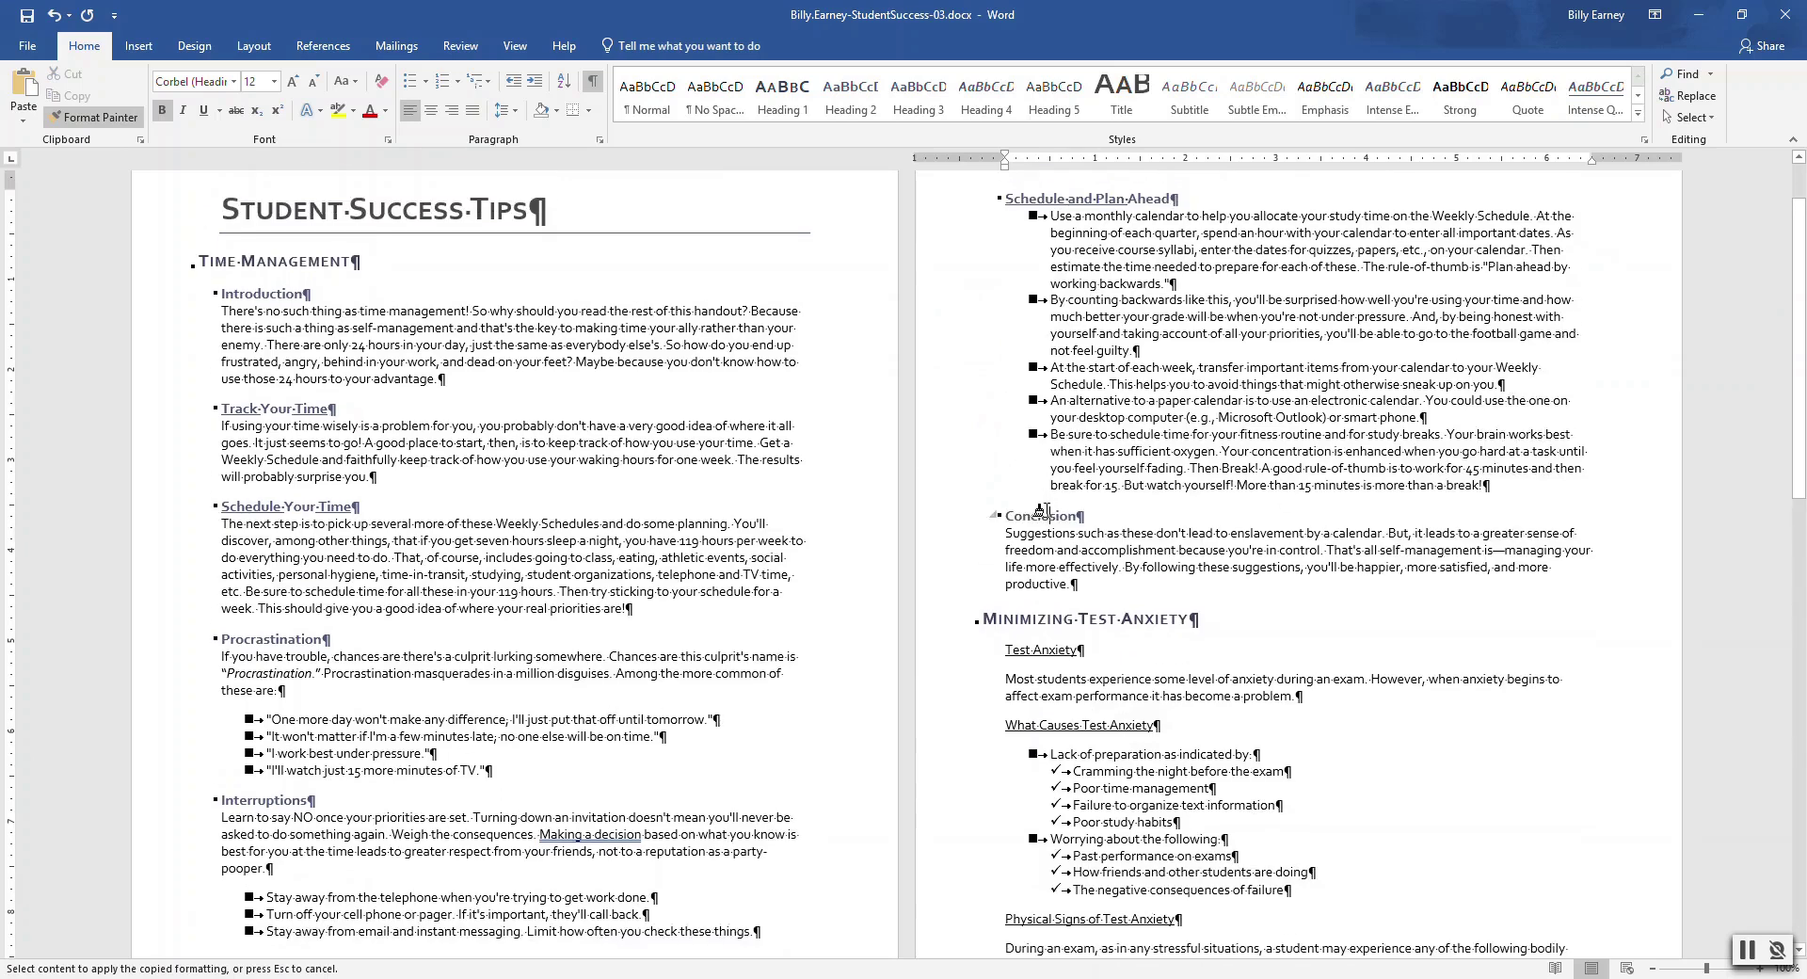
left_click(1043, 649)
left_click(1071, 713)
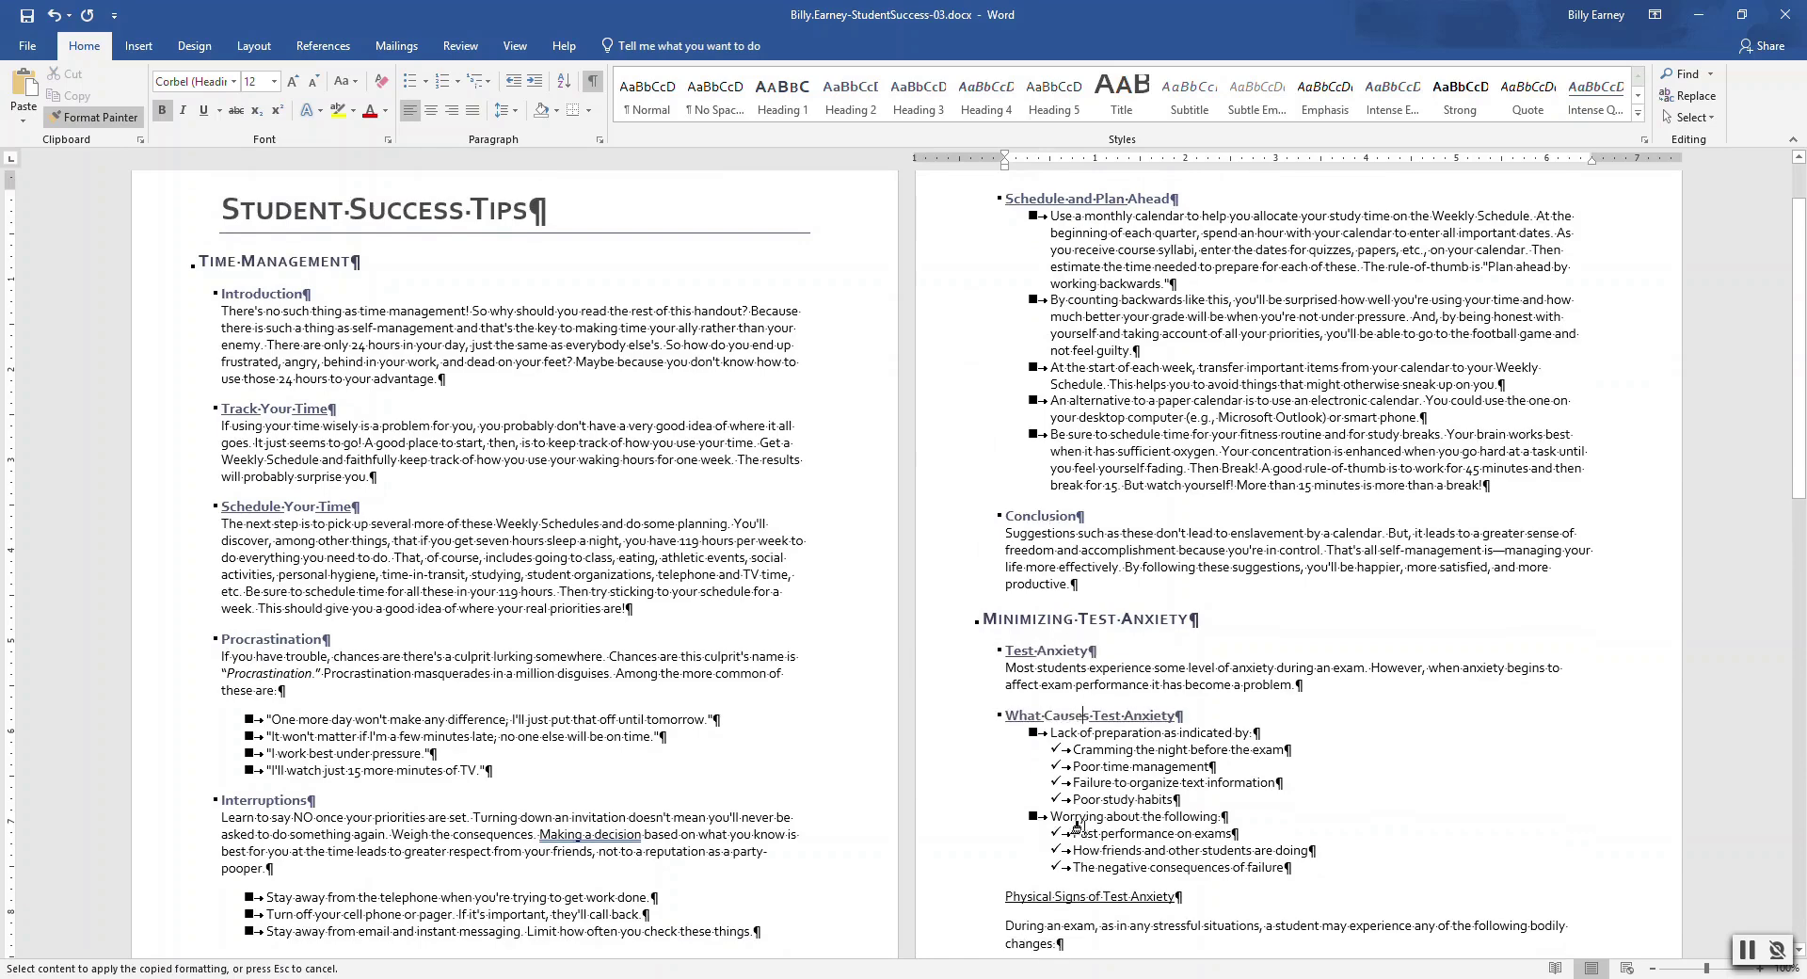
left_click(1120, 897)
left_click_drag(1799, 377, 1803, 734)
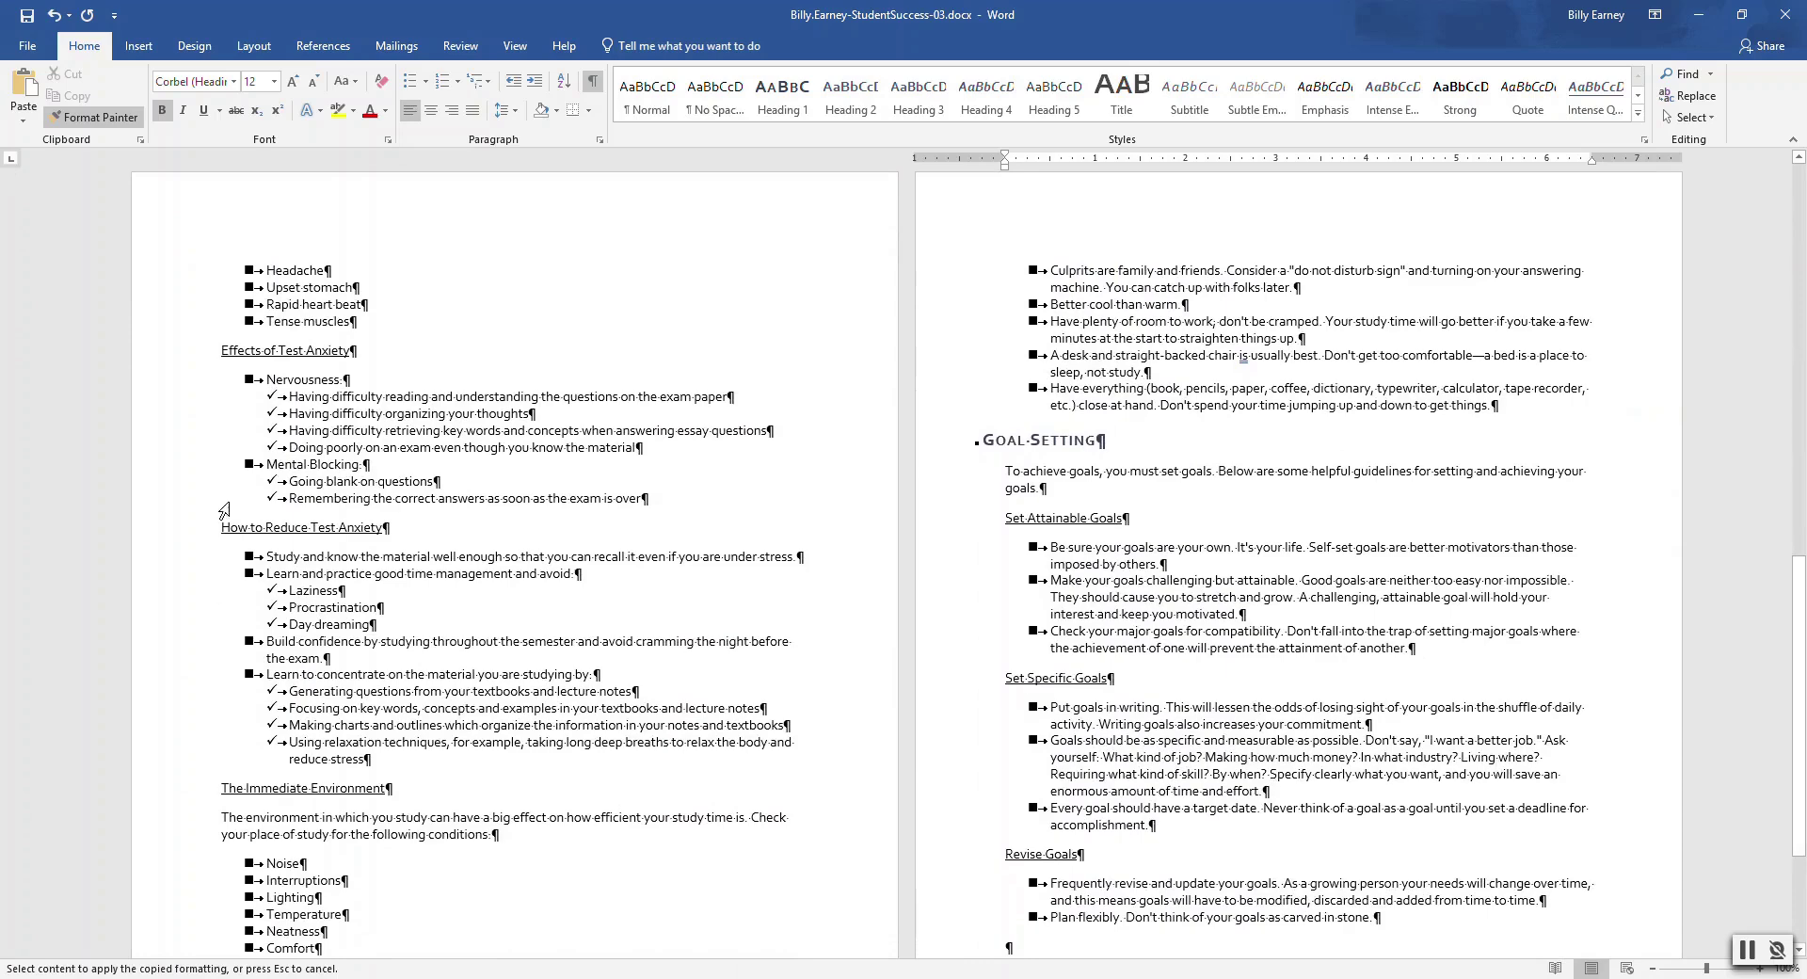
Copy it to Effects, How to Reduce, Immediate Environment, the three Goals subheadings and Minimize Distracting Noise
left_click(282, 348)
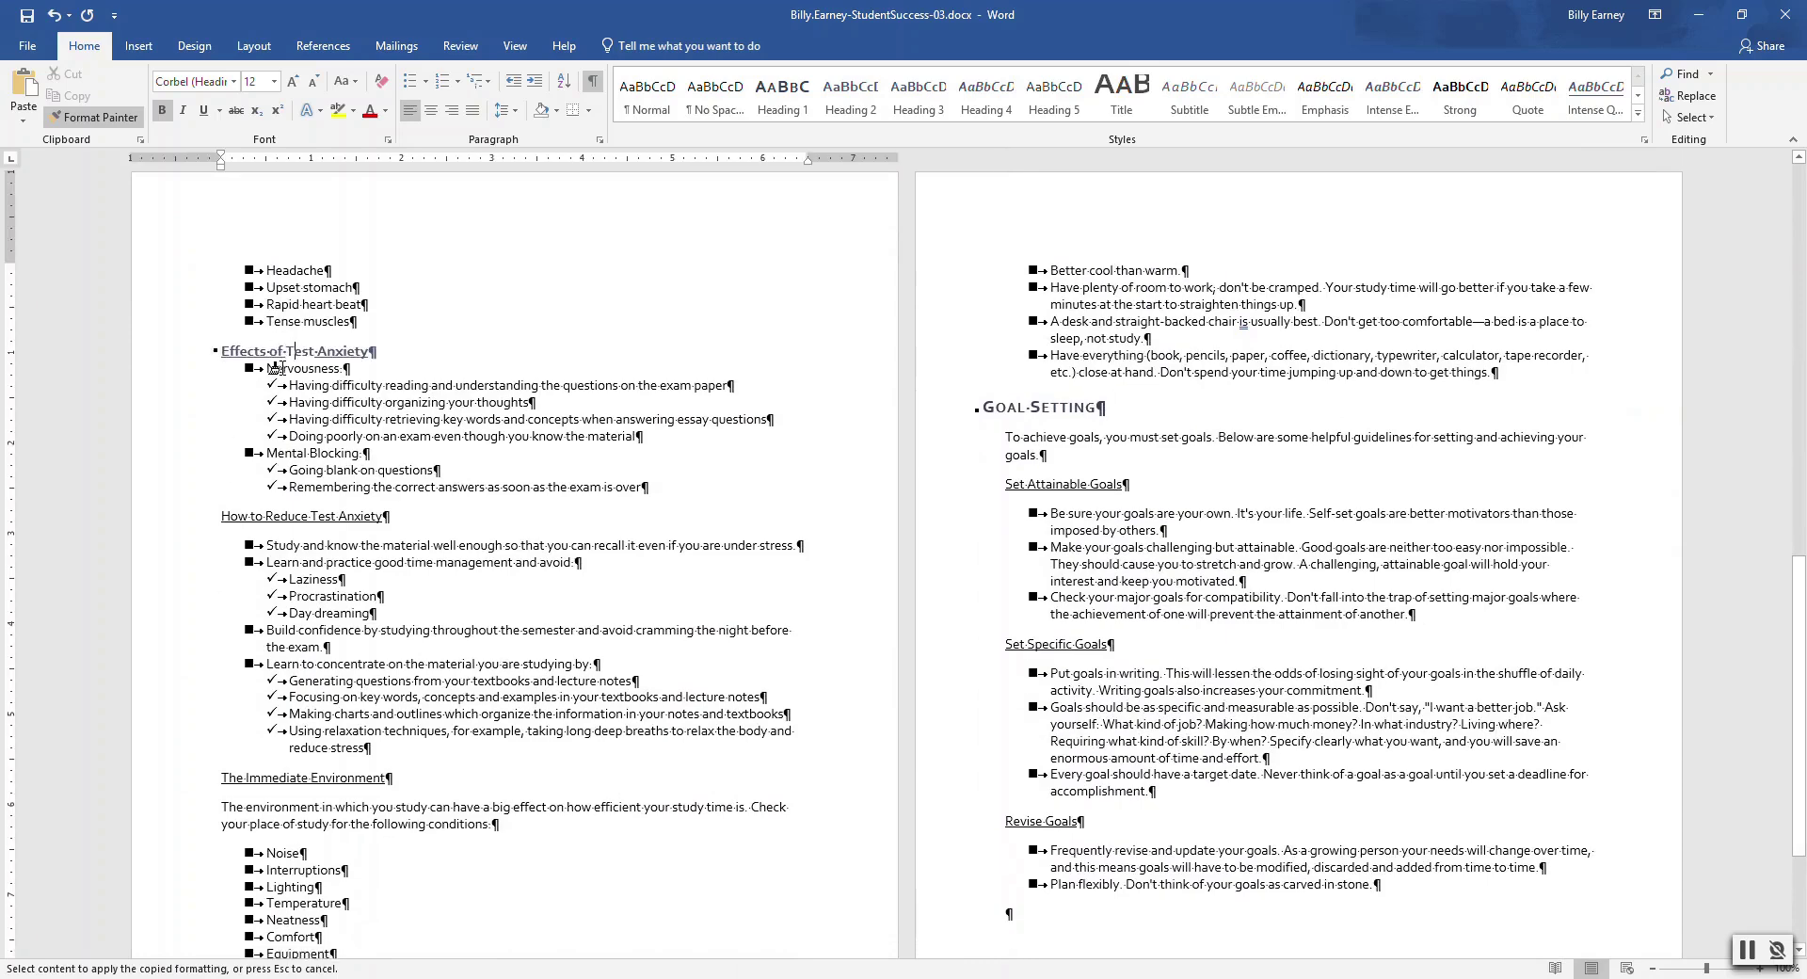
left_click(320, 517)
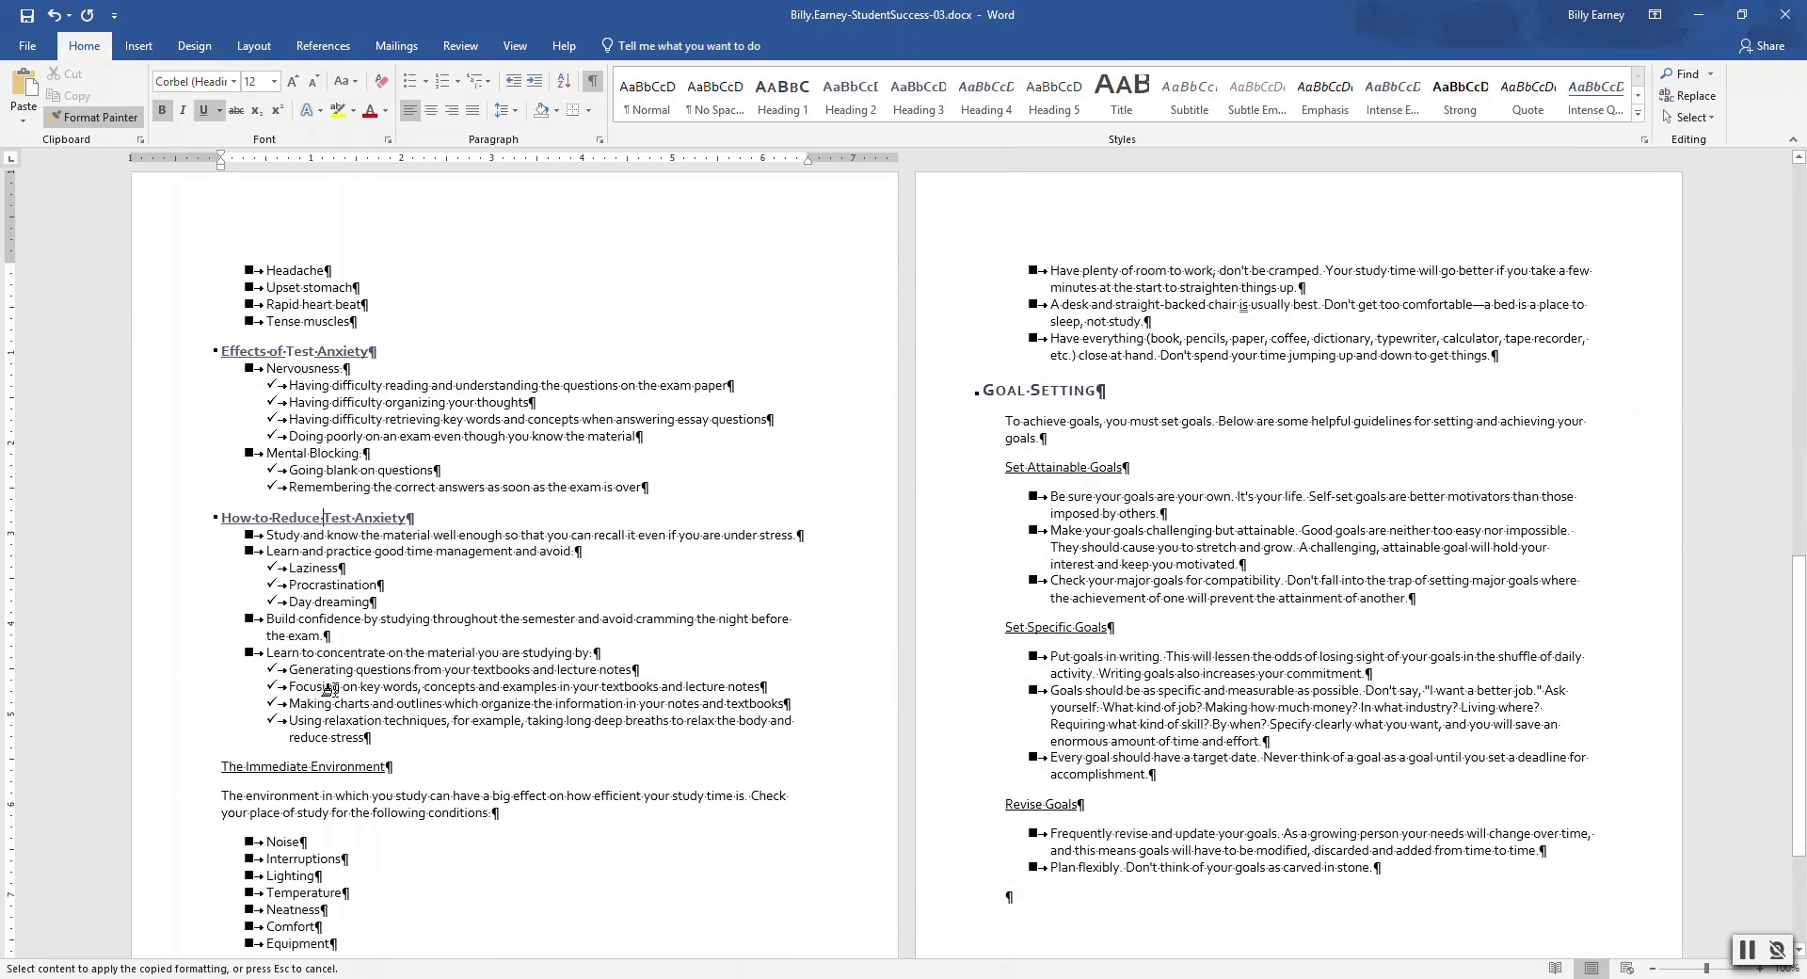
left_click(320, 766)
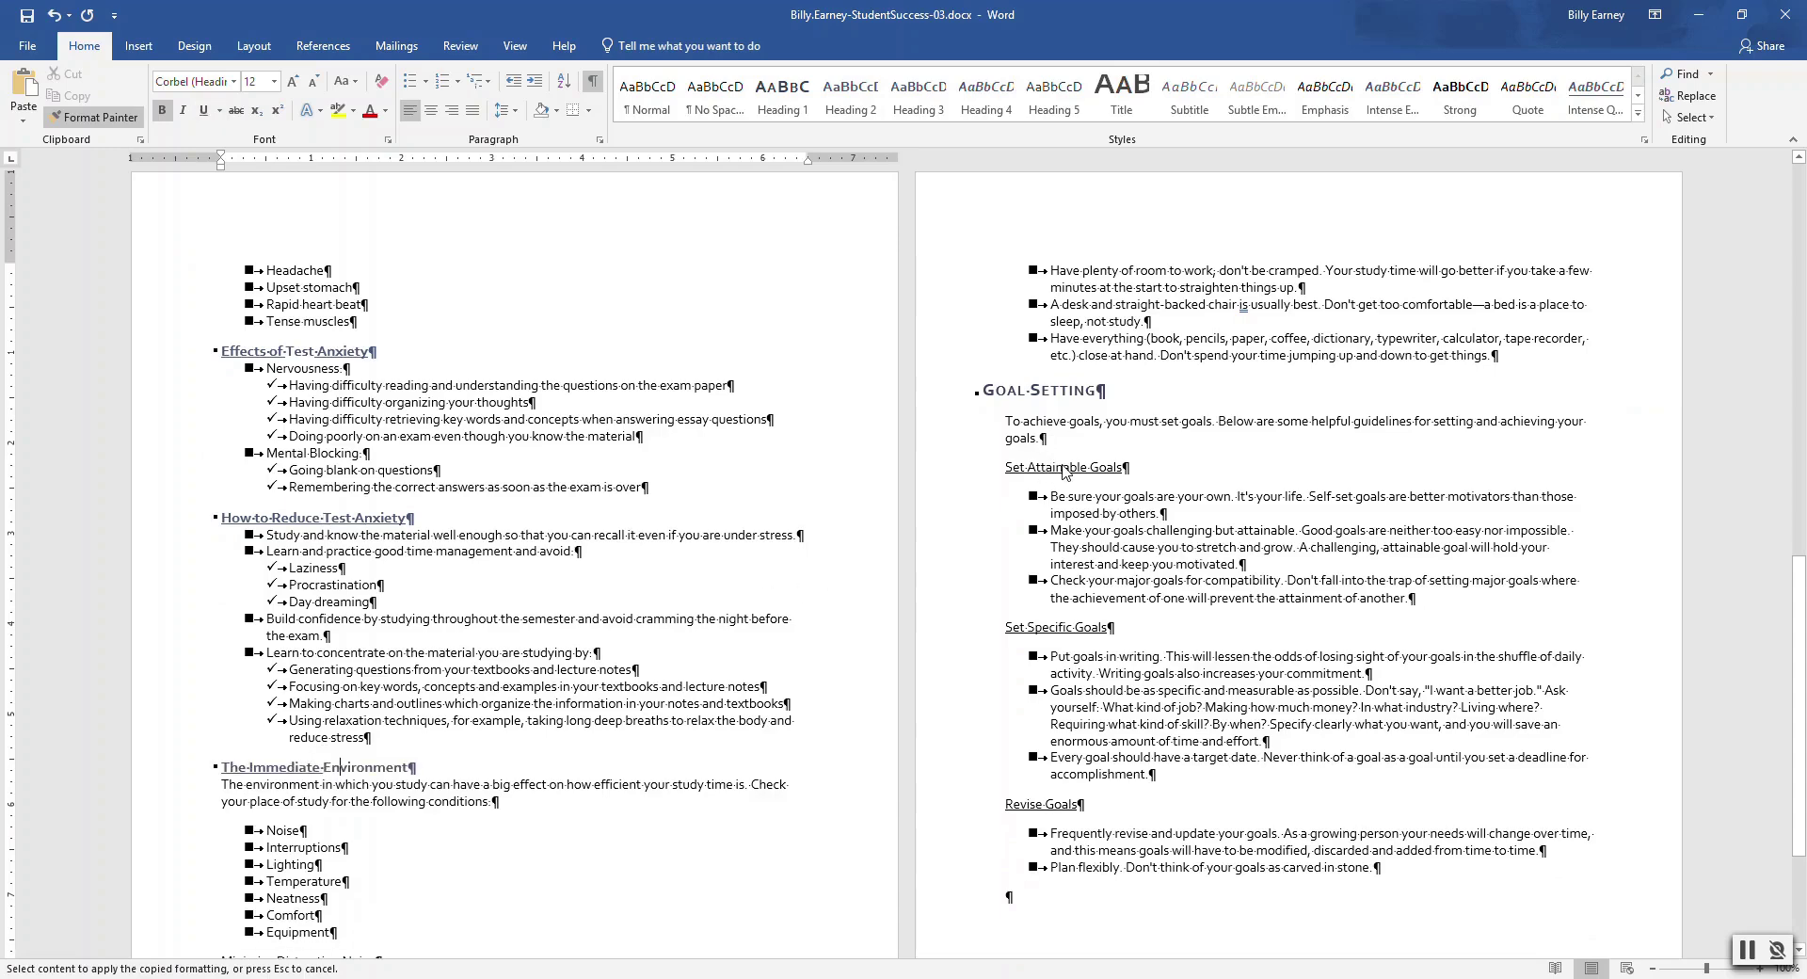
left_click(1059, 468)
left_click(1073, 615)
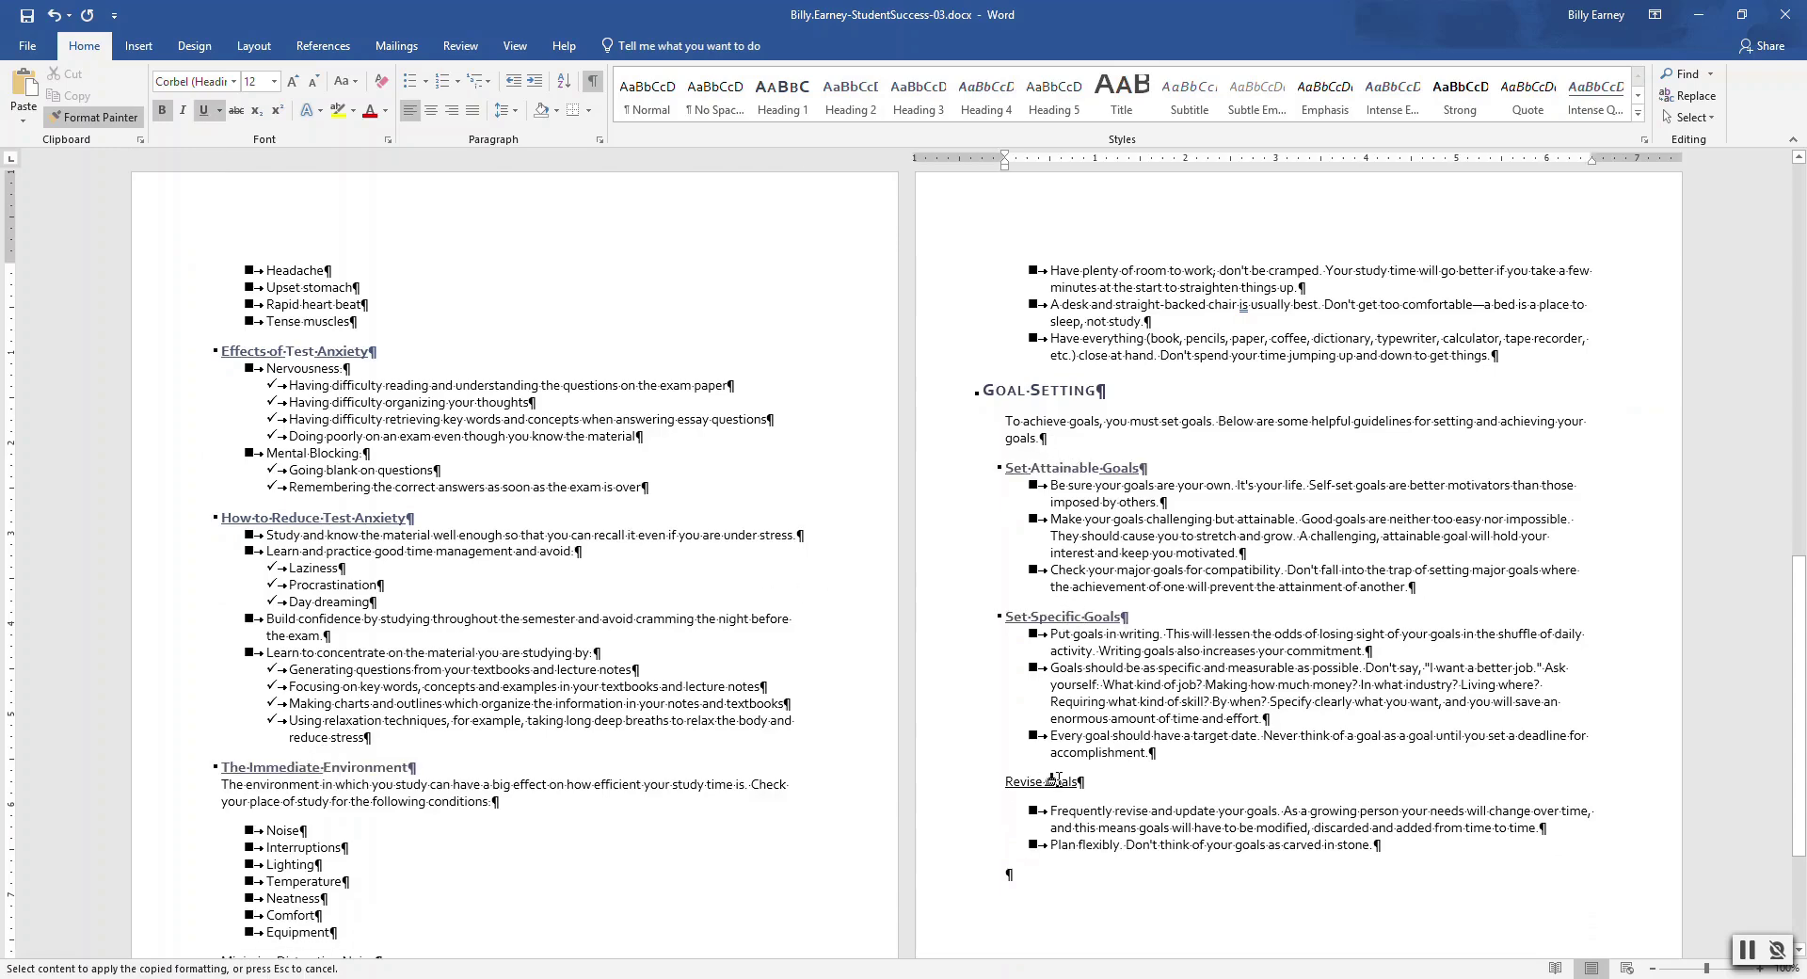
left_click(1050, 783)
left_click_drag(1799, 565, 1799, 652)
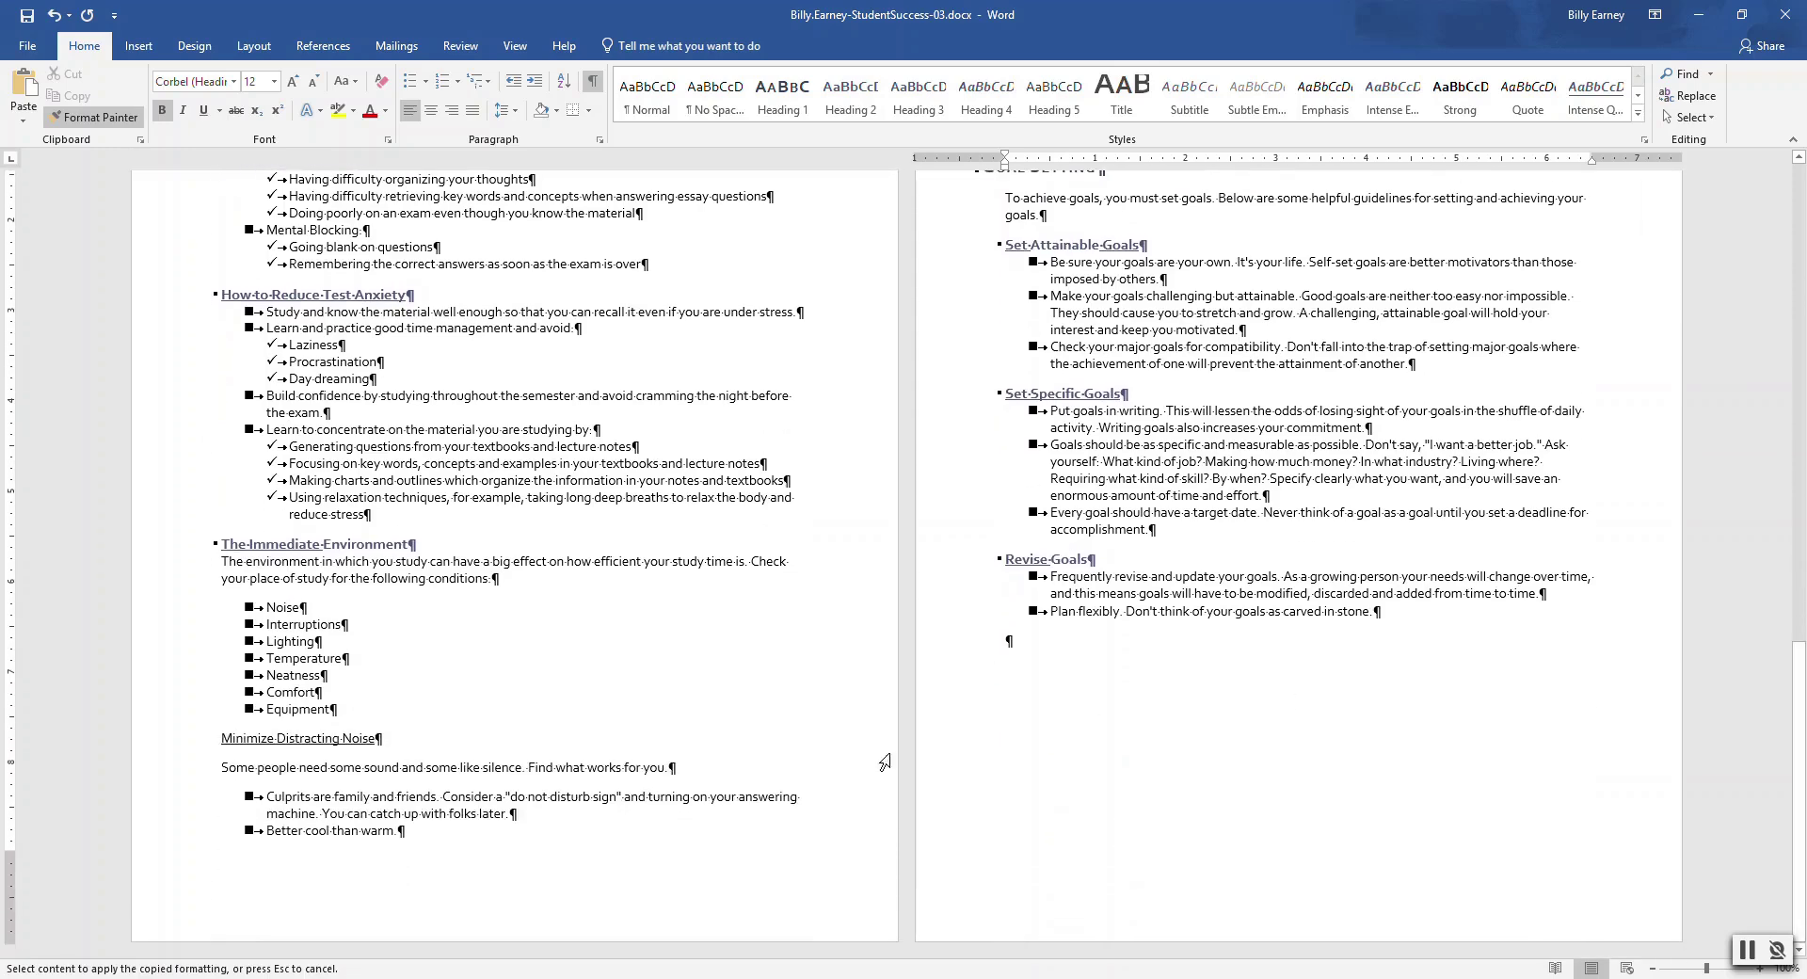
left_click(334, 737)
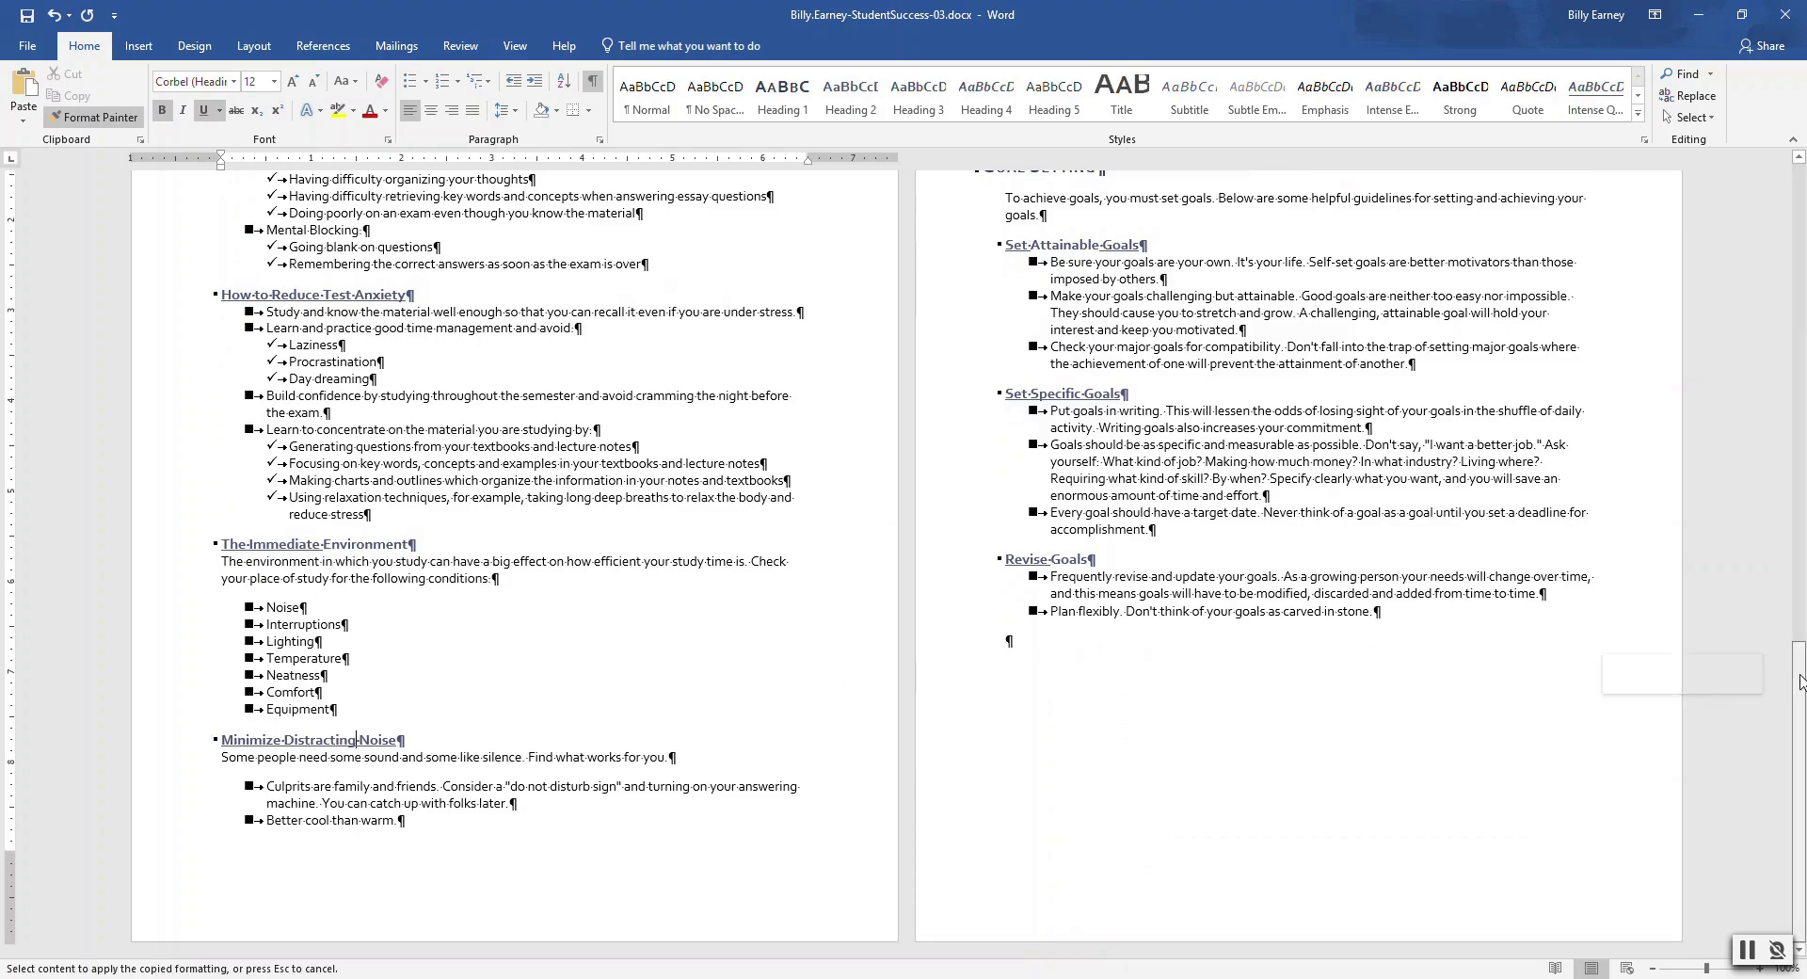
Turn off Format Painter and open page 1's footer for editing
left_click_drag(1799, 674, 1801, 315)
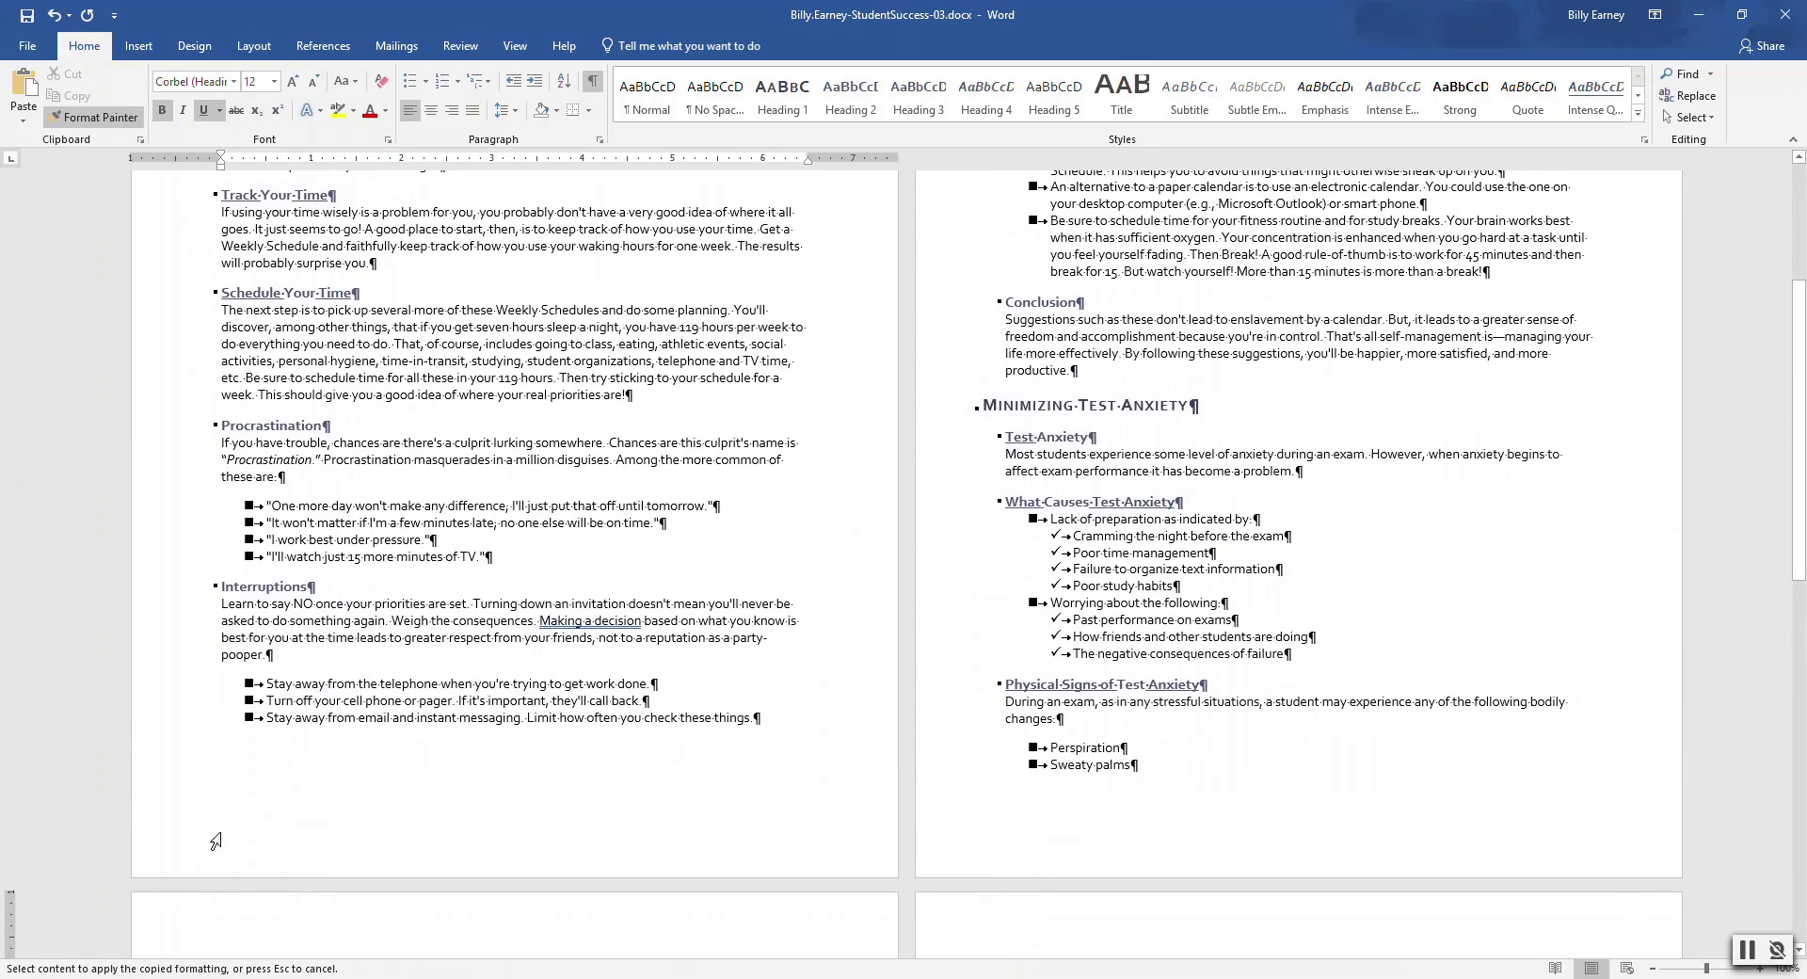
left_click(95, 118)
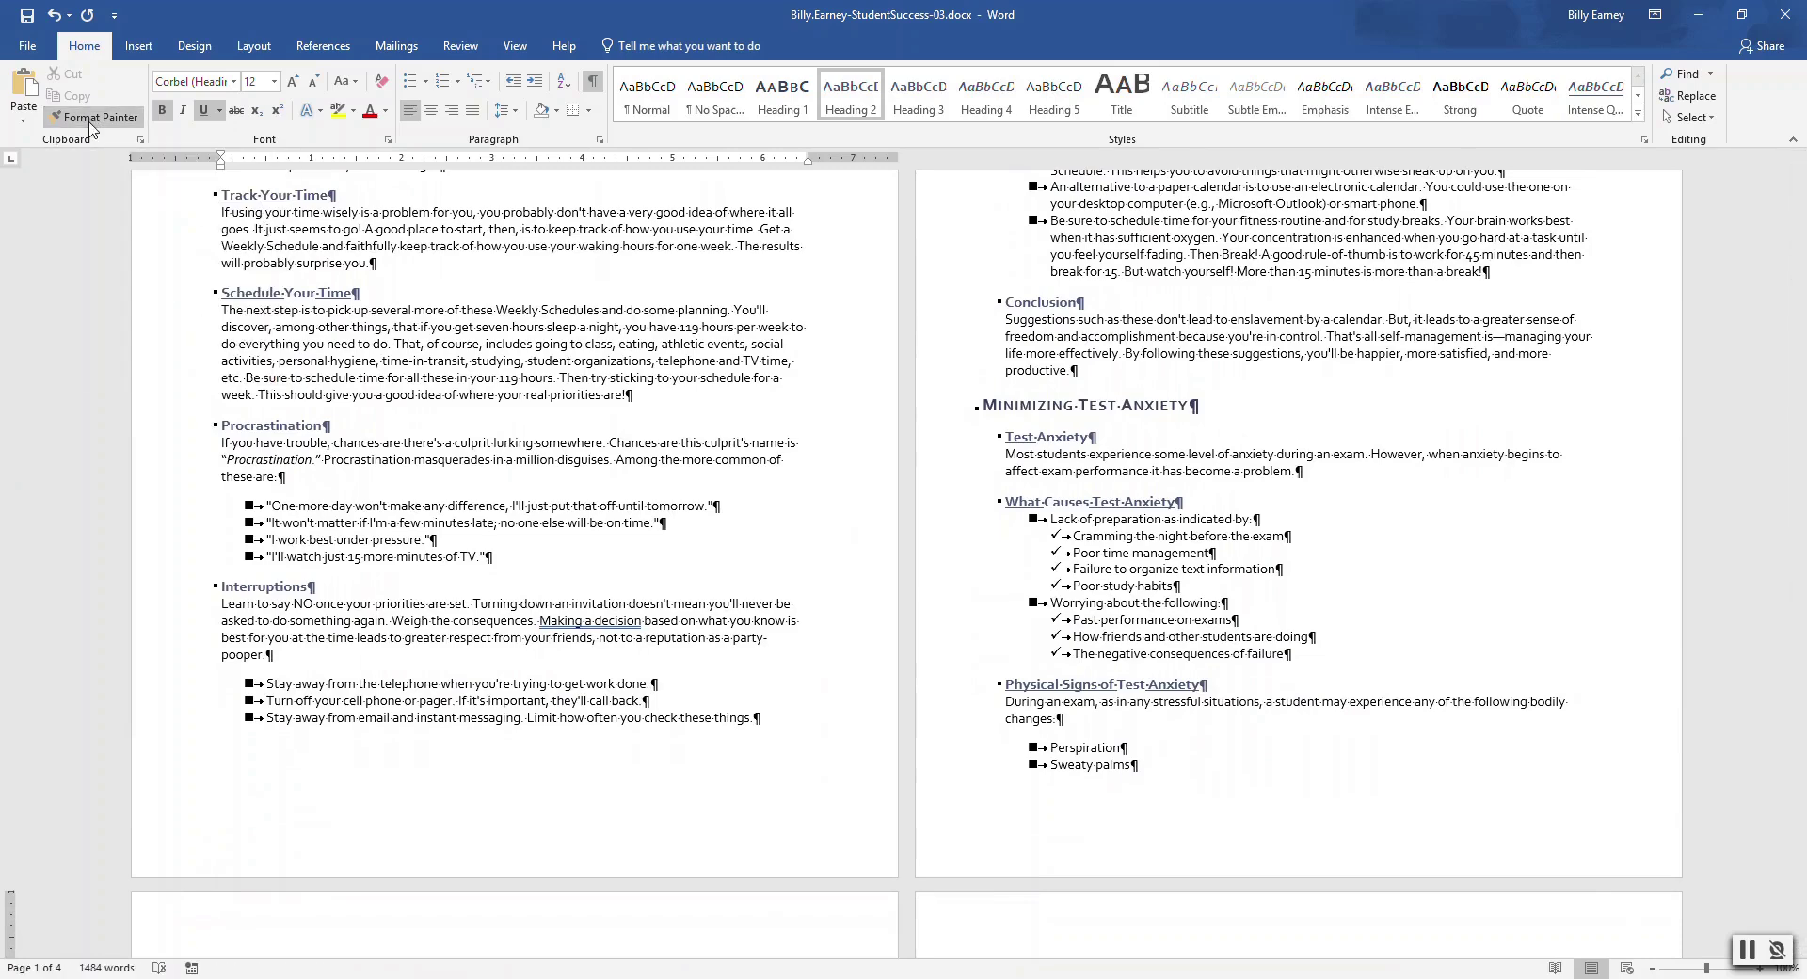
double_click(197, 828)
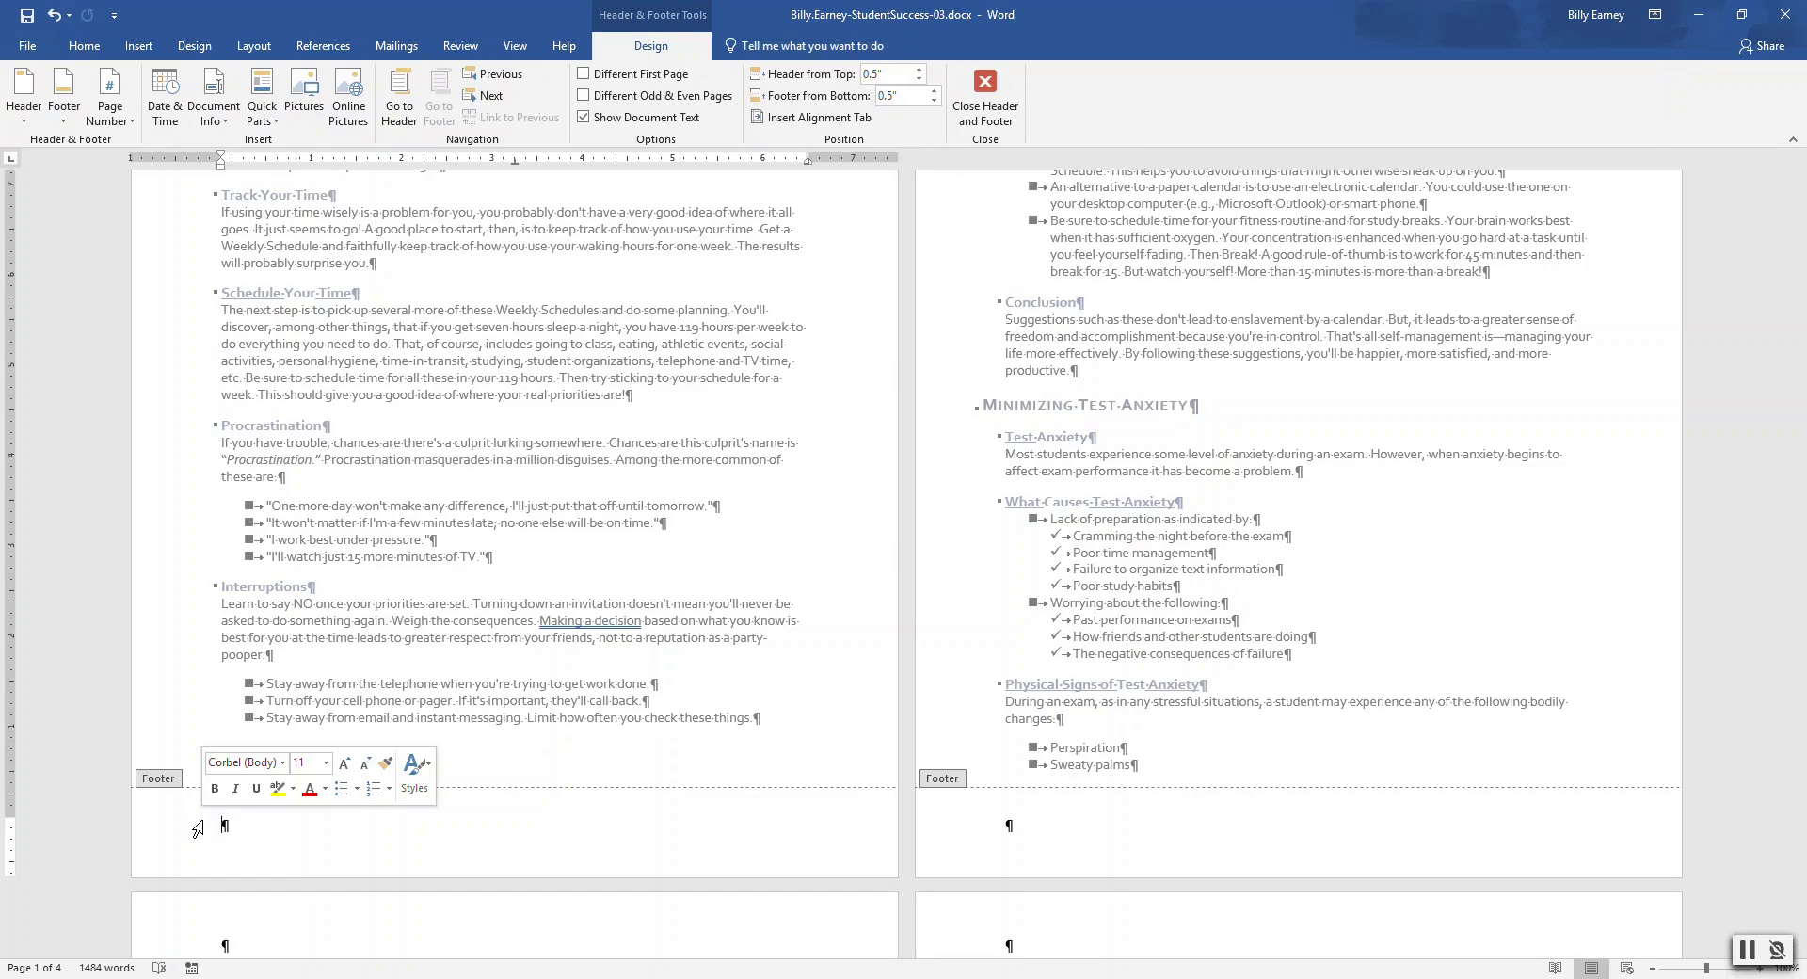
Close the footer and footnote 'Weekly Schedules': 'available from your counselor or in the college bookstore'
left_click(985, 104)
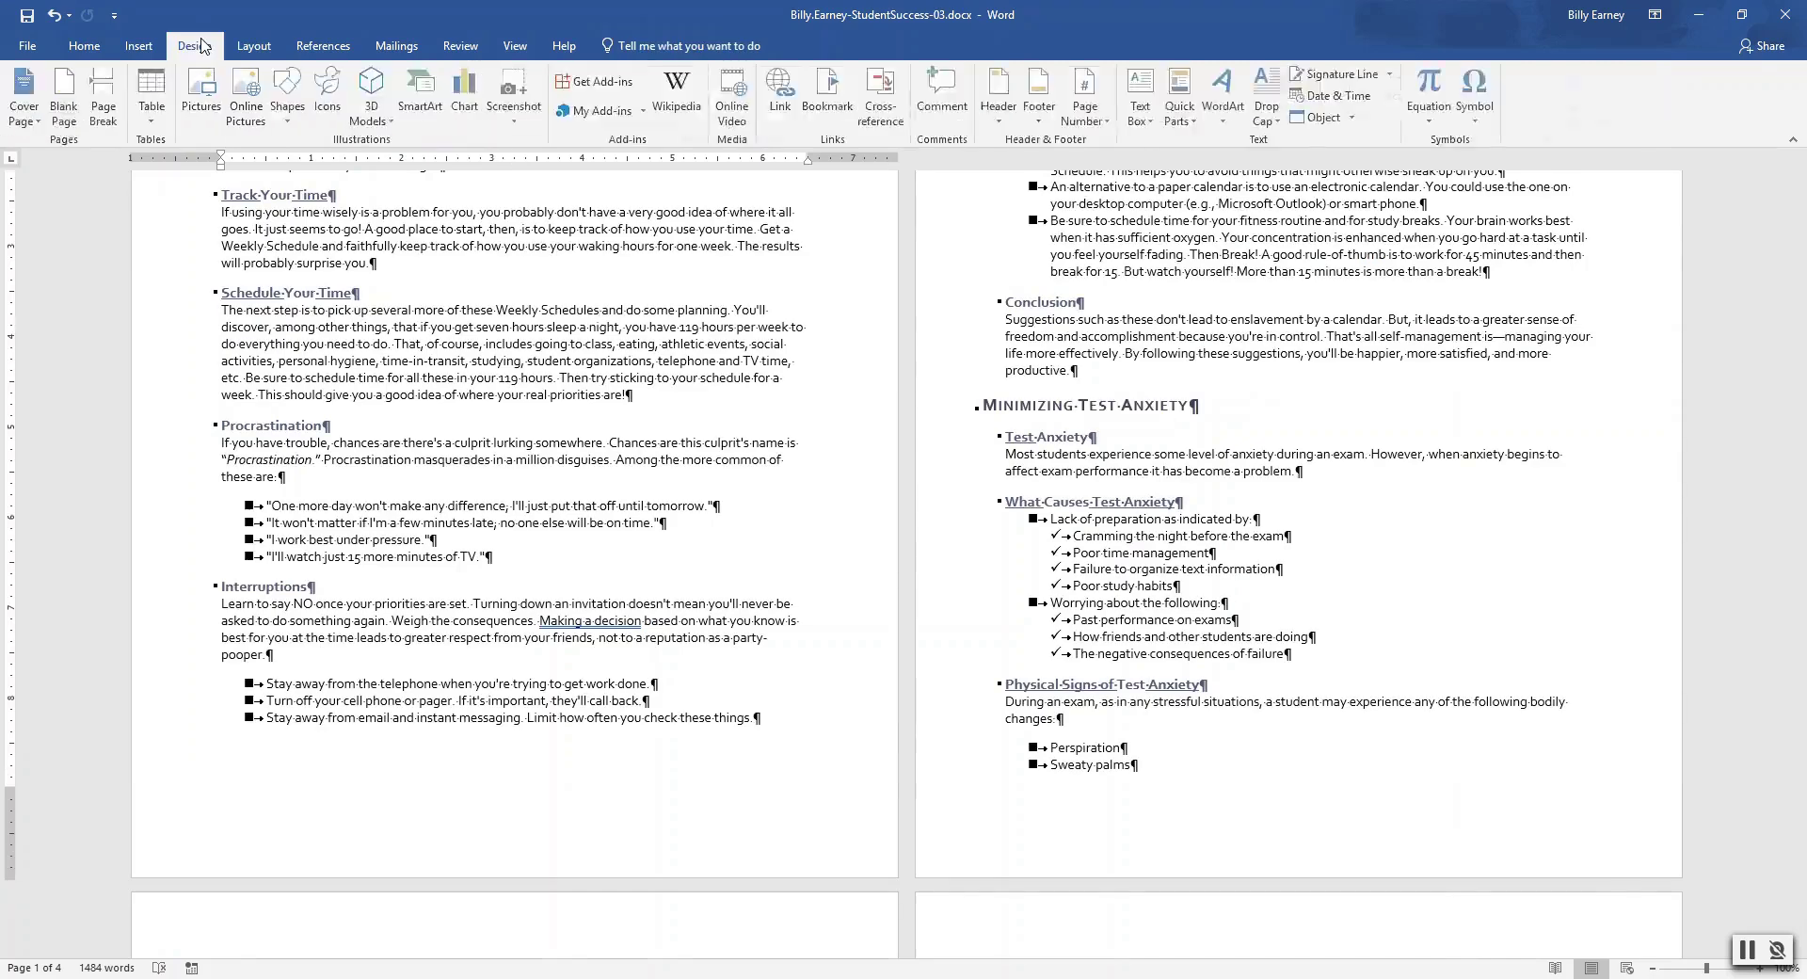
left_click(254, 45)
left_click(311, 47)
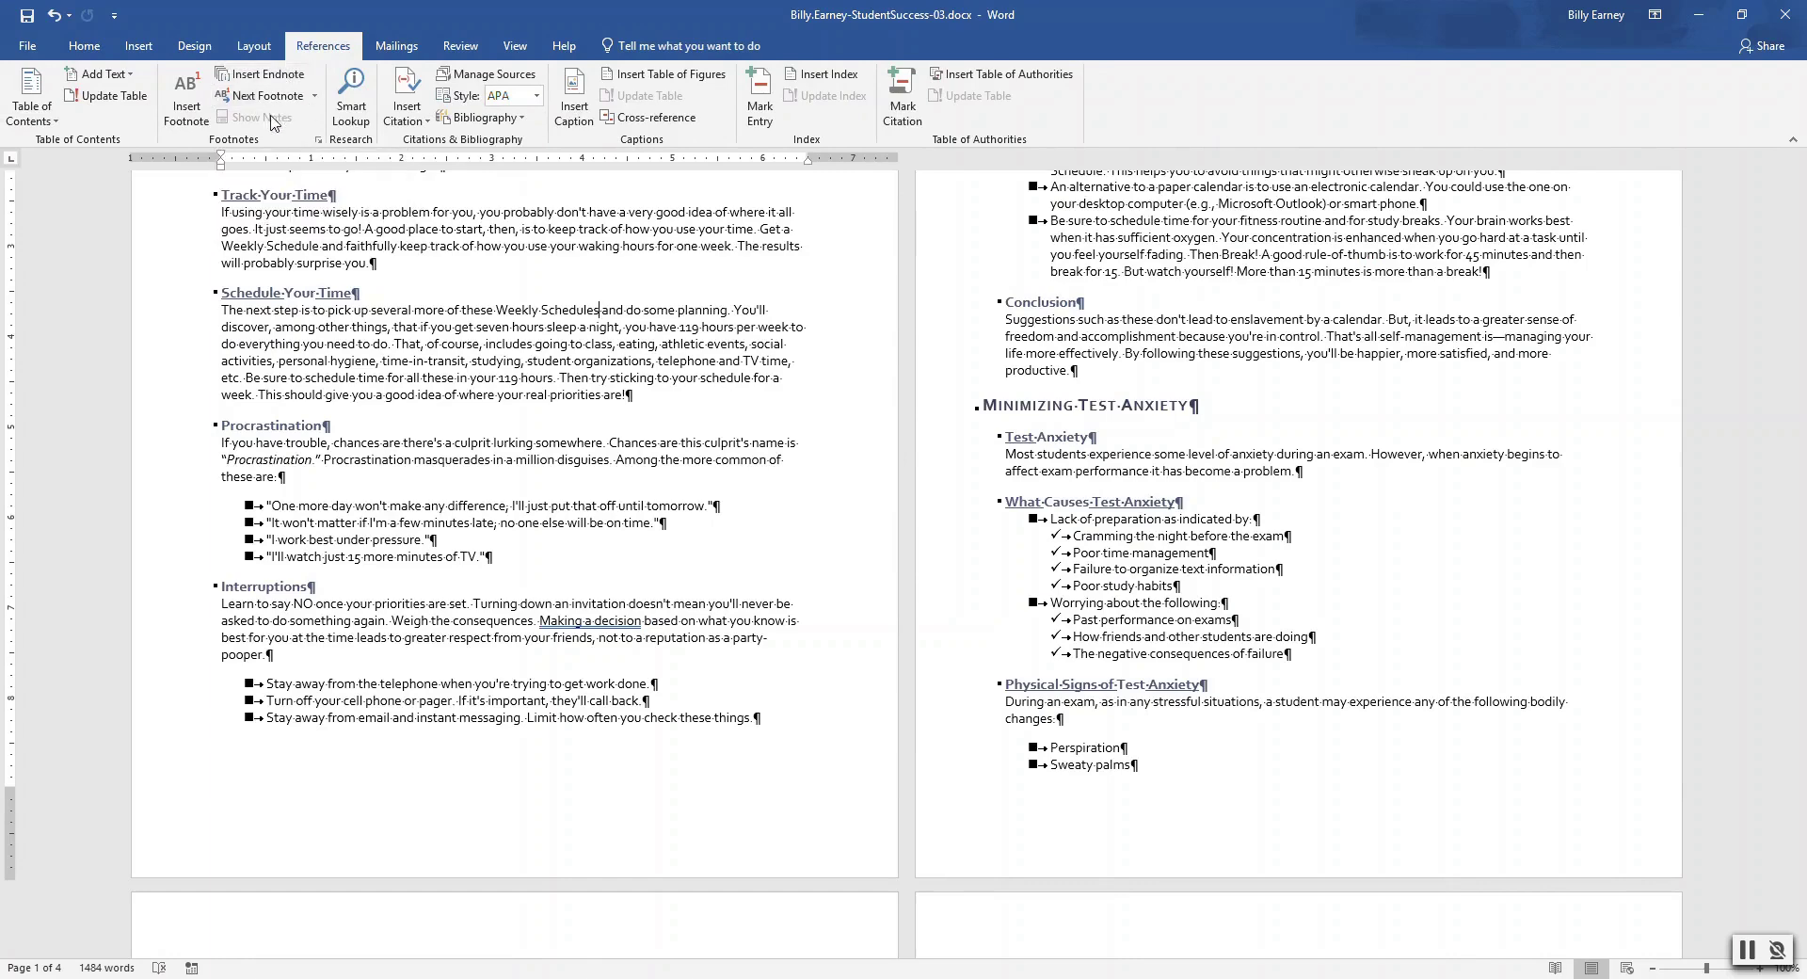
left_click(185, 112)
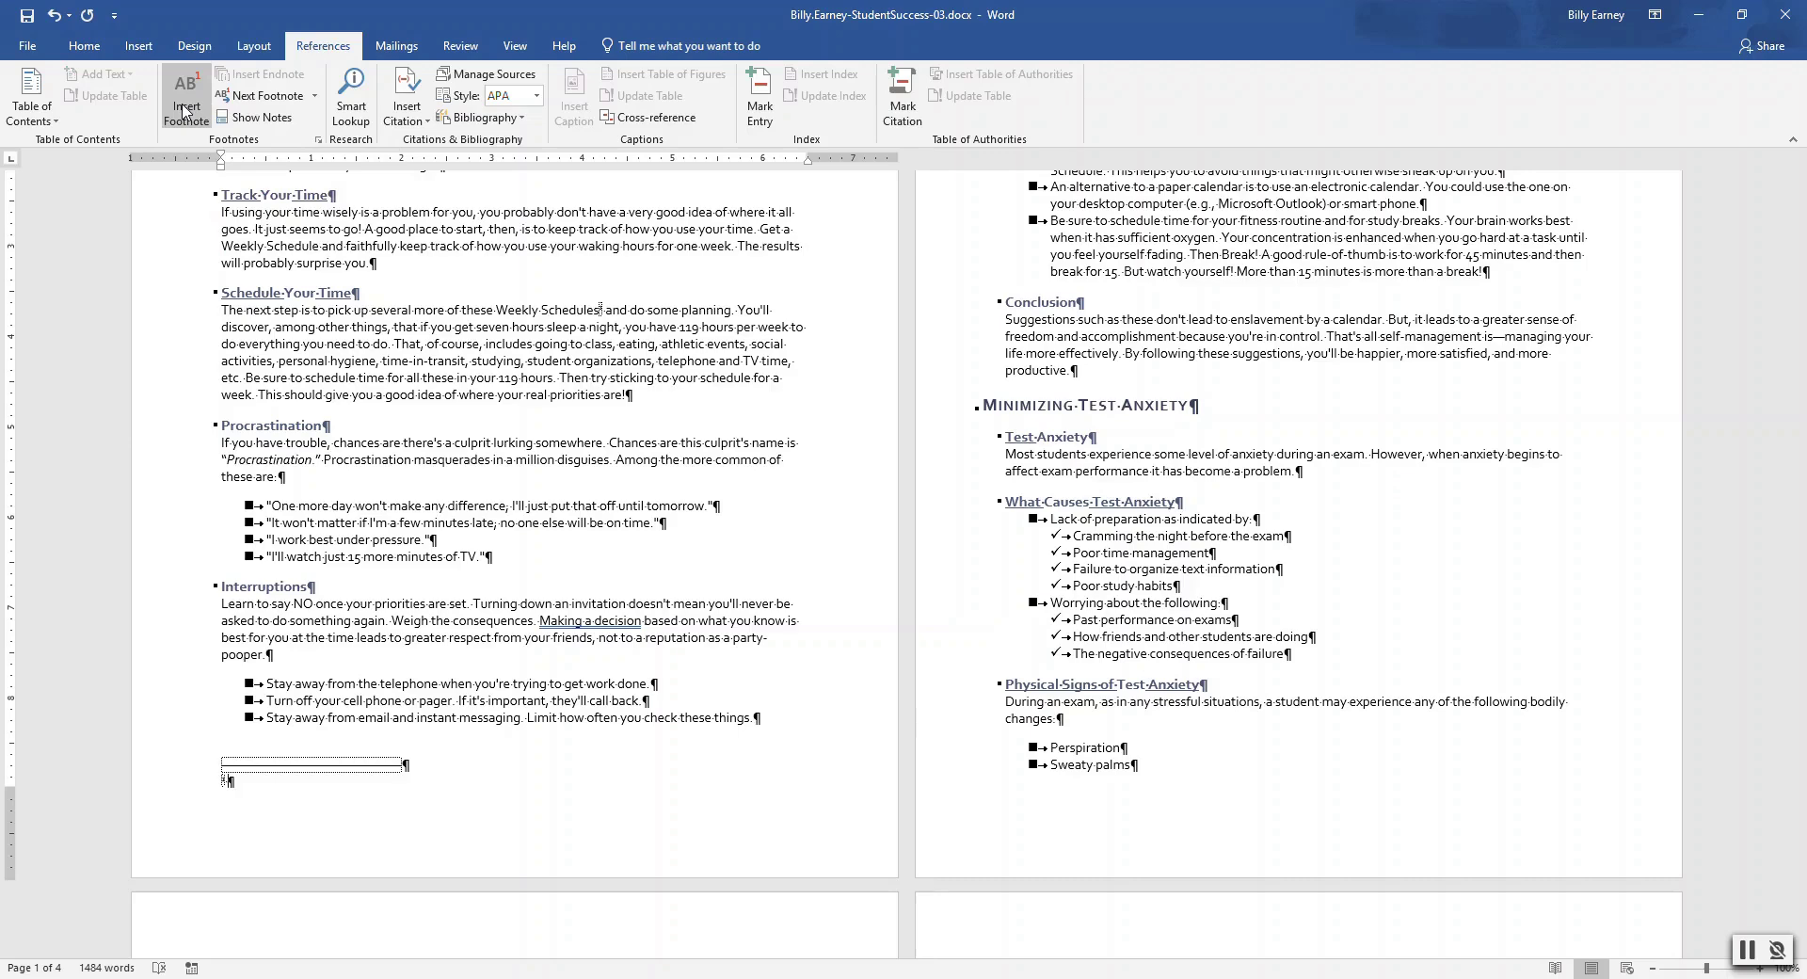
type("Weekly Schedules are available from your cou")
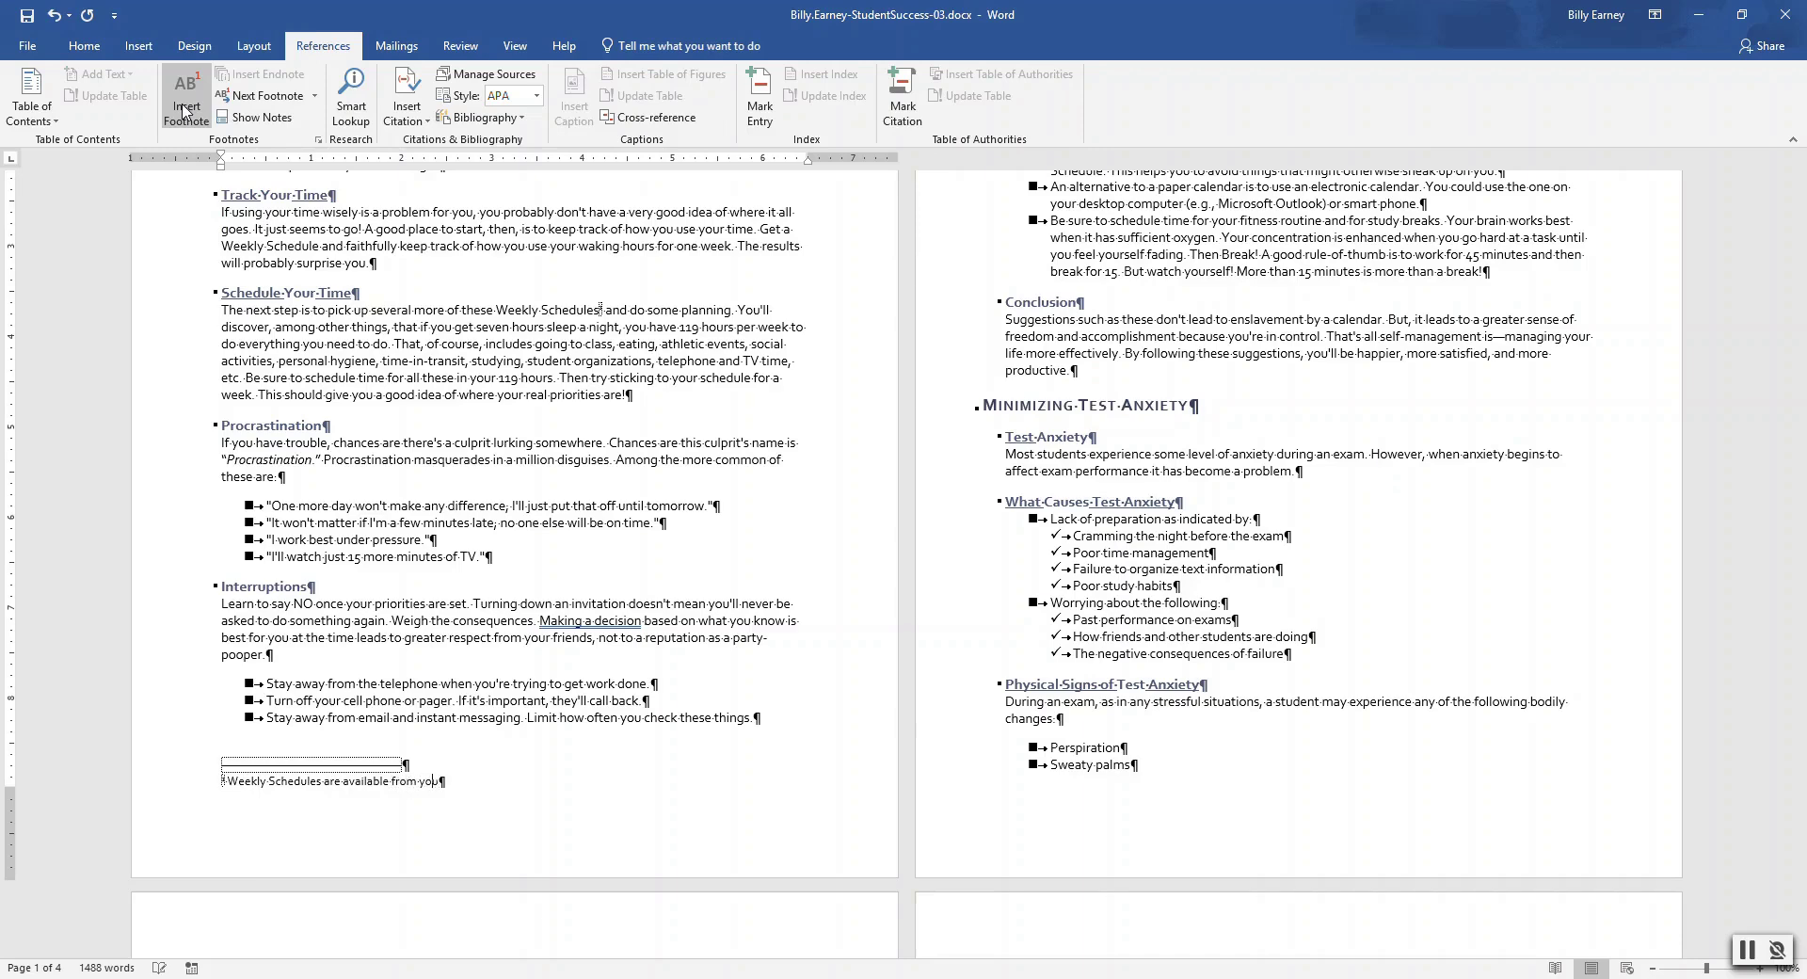
type("nselor or in the college bookstore")
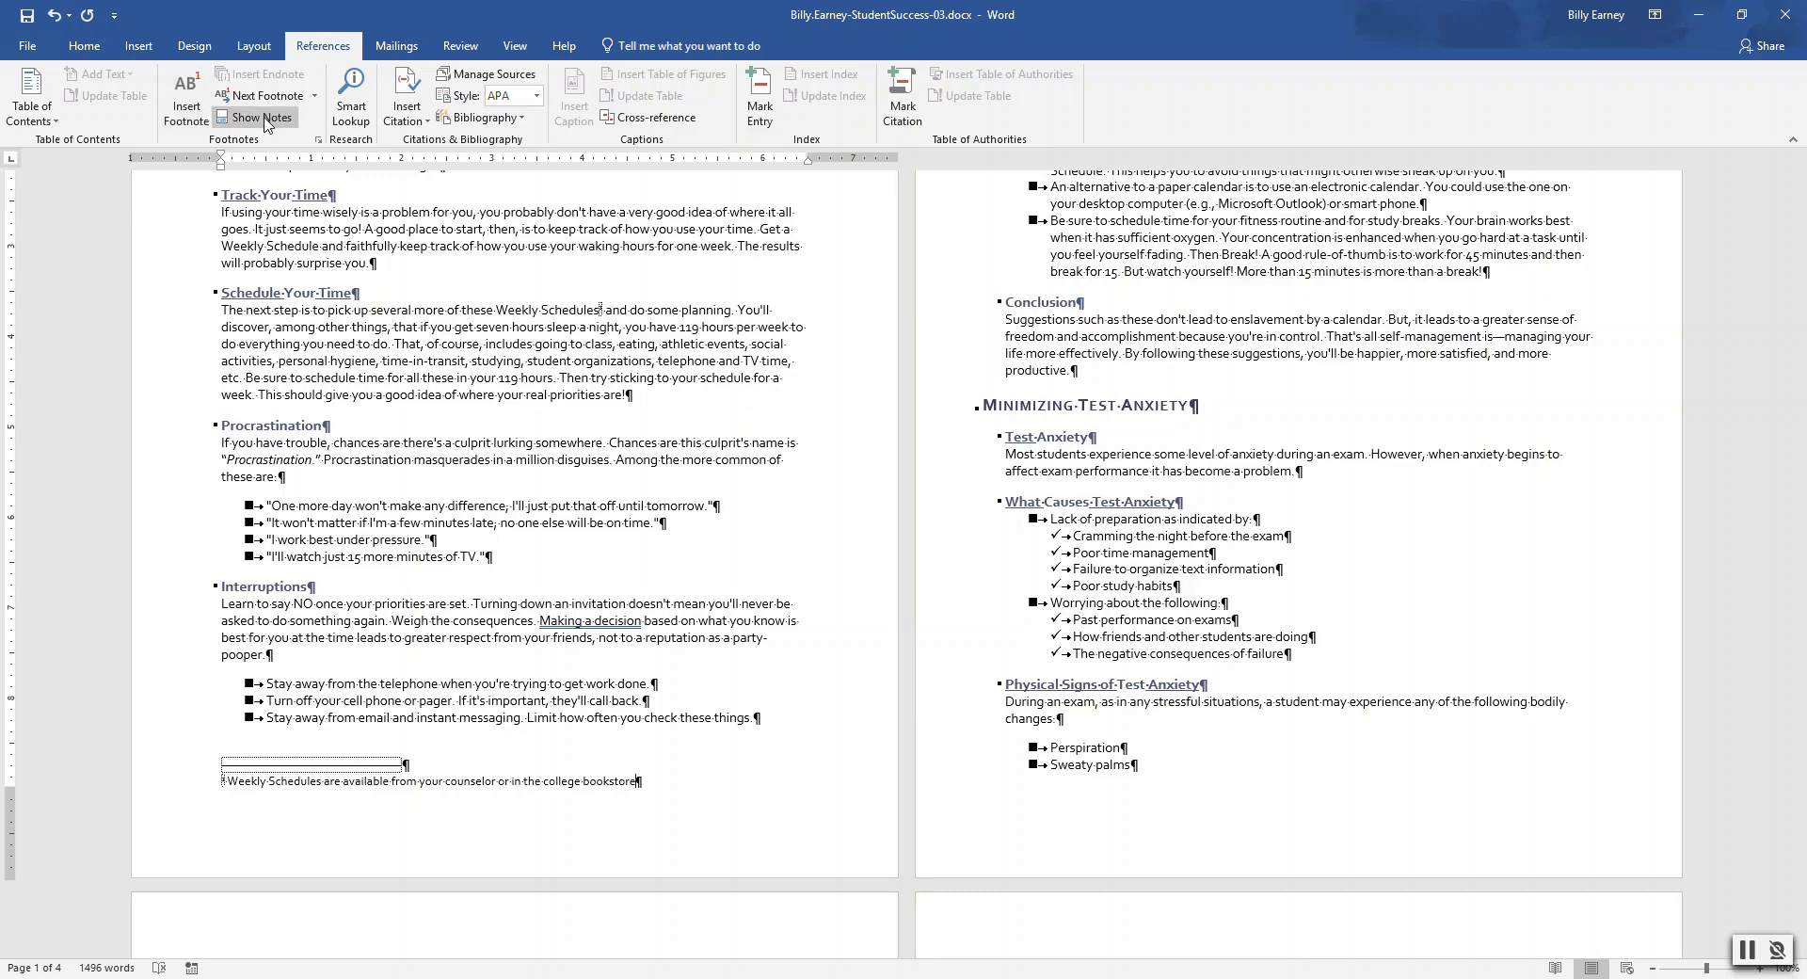
left_click(682, 565)
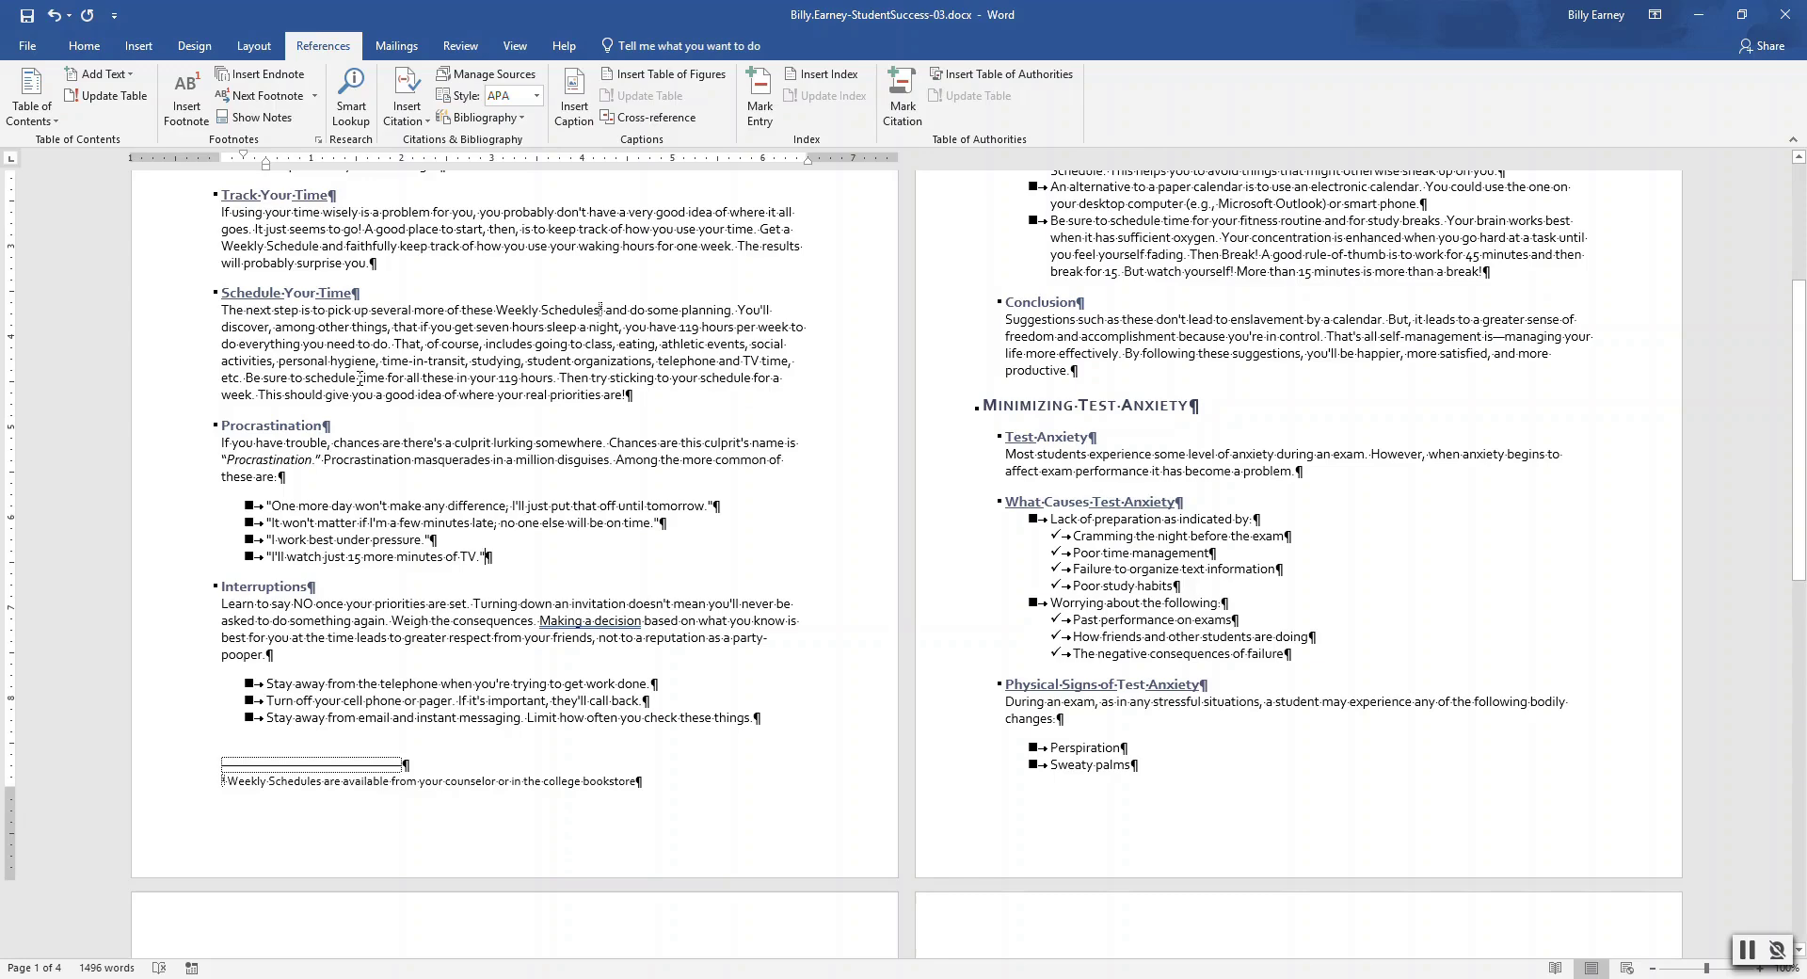
left_click(555, 377)
Add the footnote 'Be sure to schedule recreational time in your 119 hours.' after '119 hours.'
left_click(191, 115)
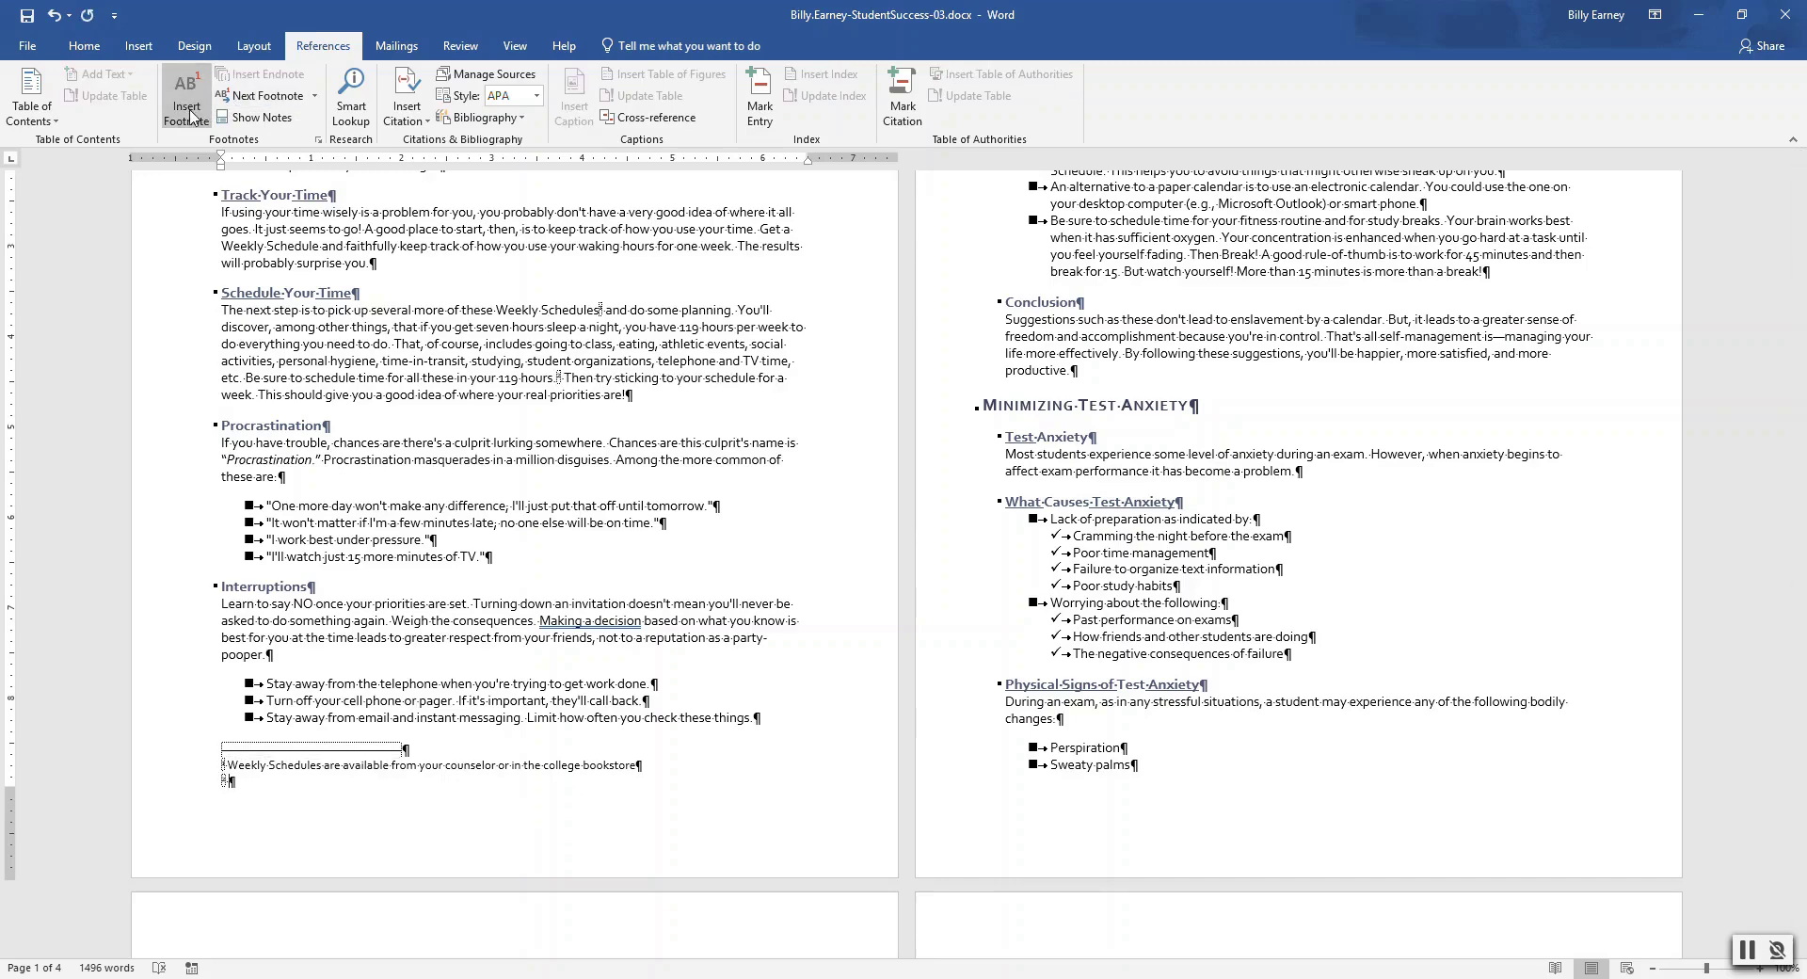
type("Be sure to schedule recreational time in your 19")
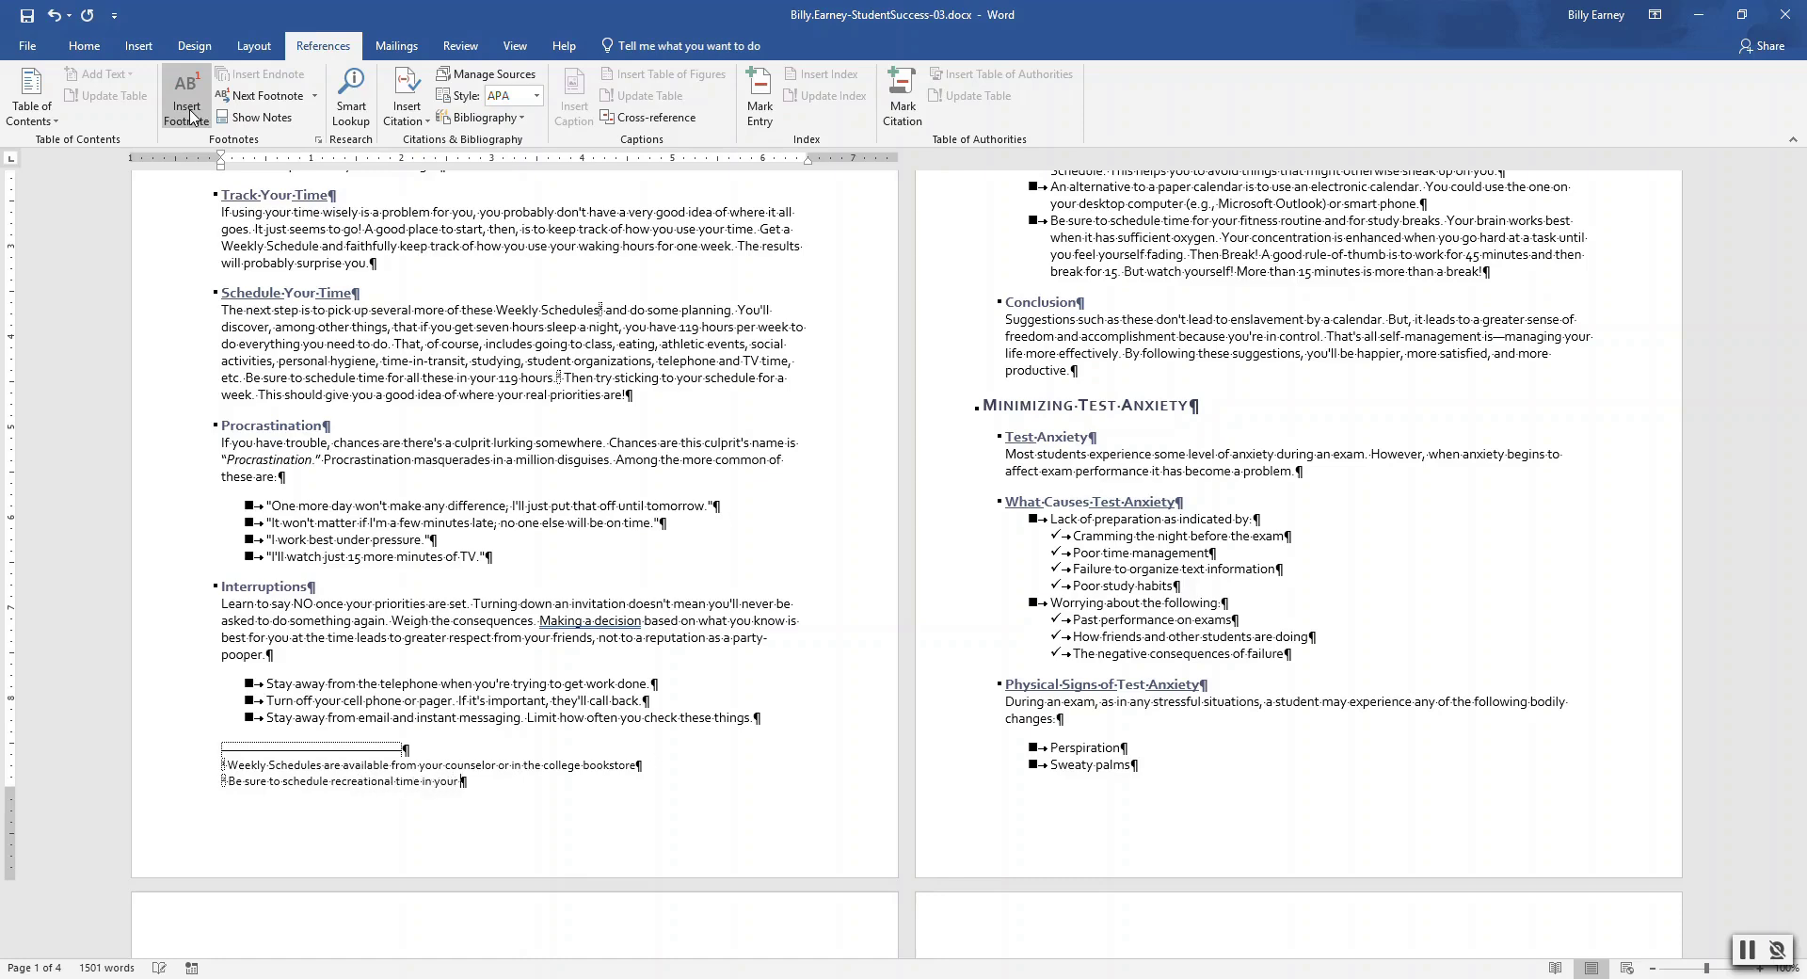
key("BackSpace")
key("BackSpace")
type("119 hours.")
key("Return")
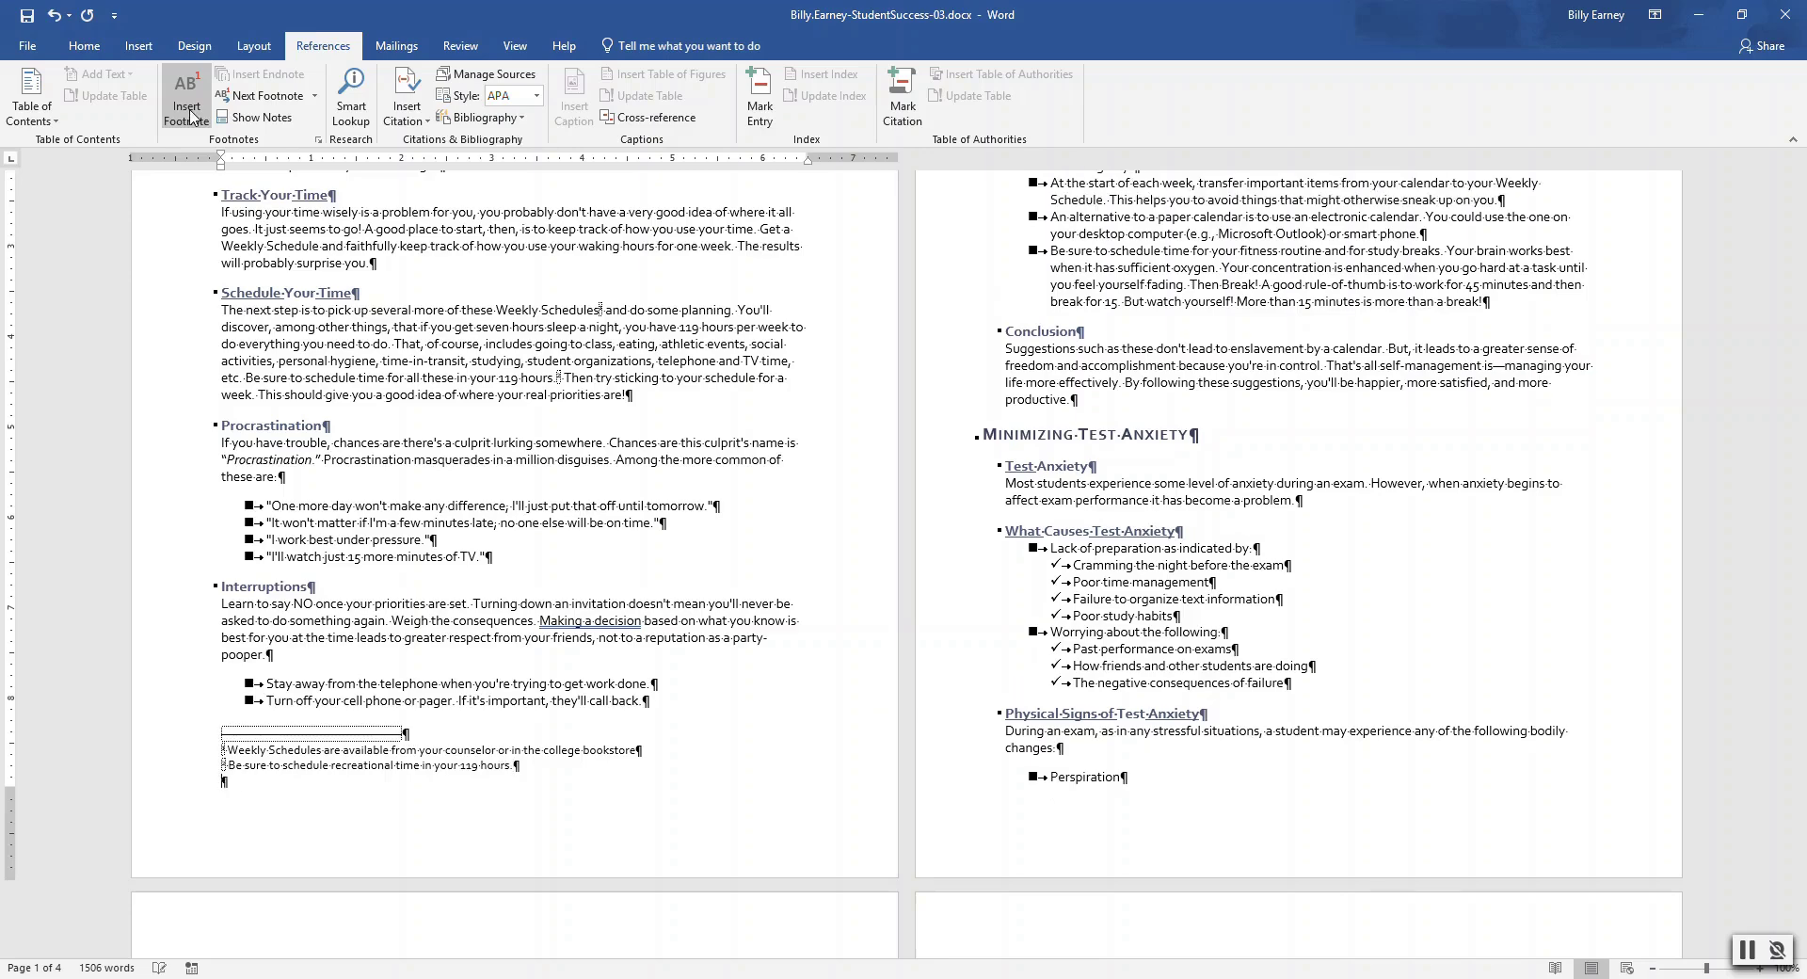
key("BackSpace")
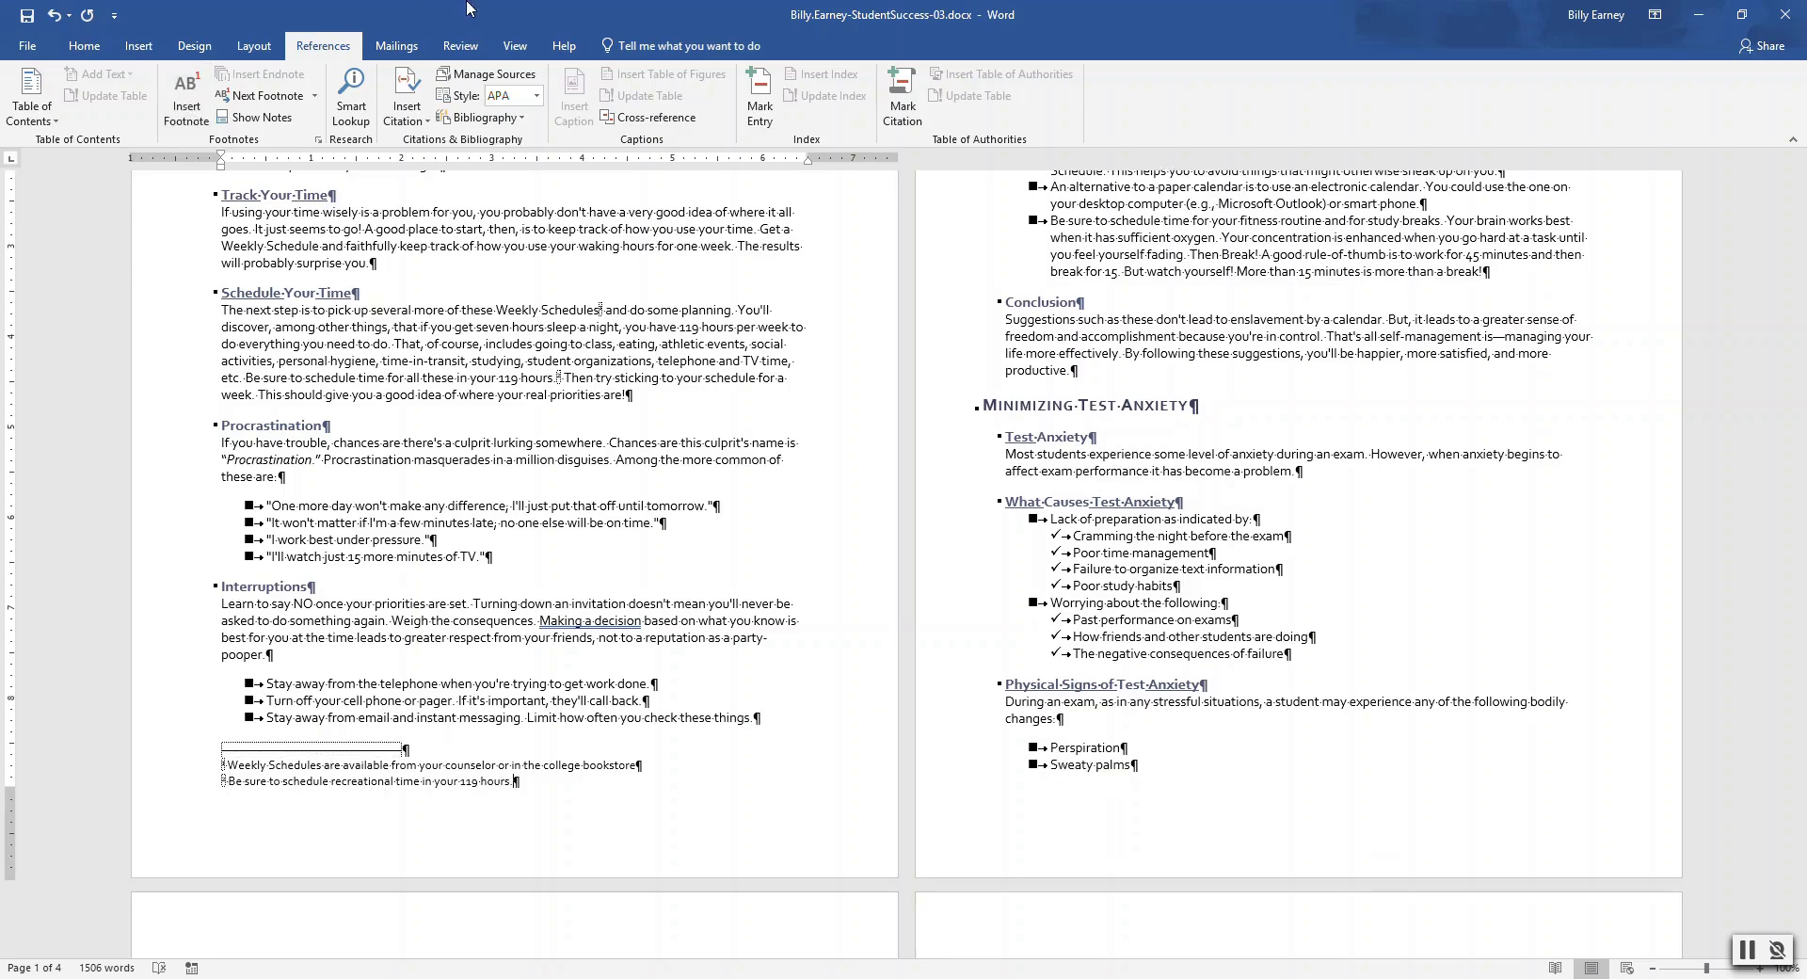
left_click(758, 395)
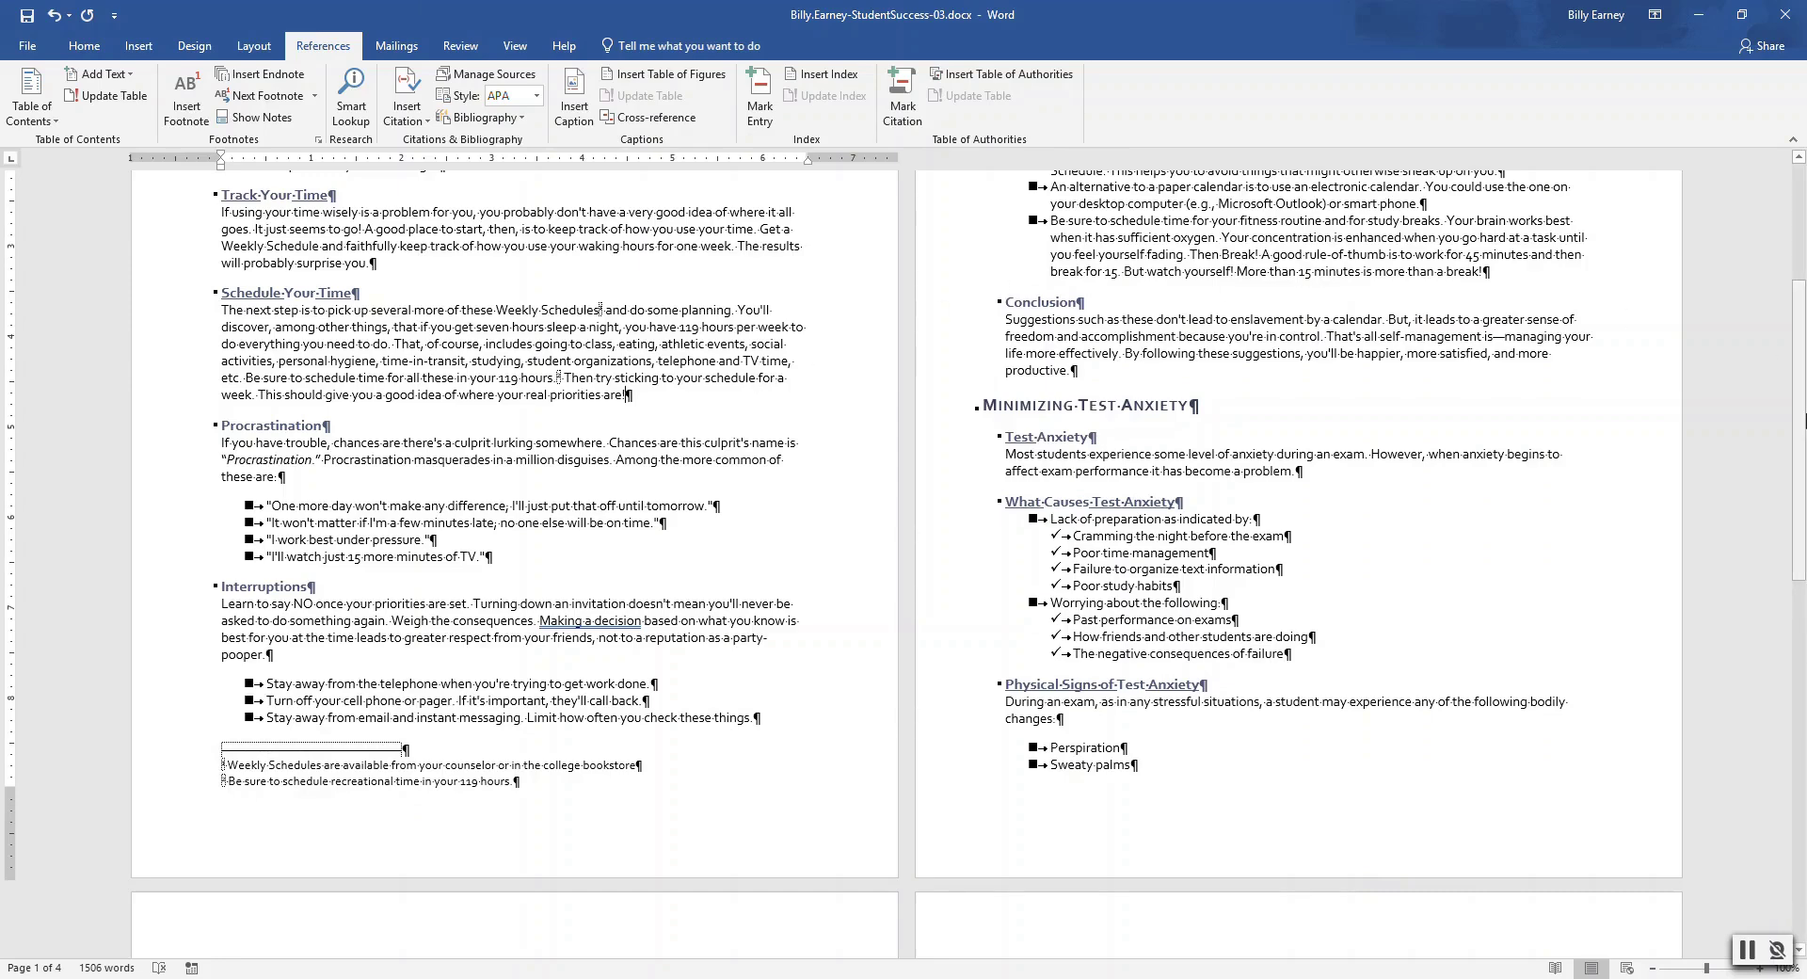
left_click_drag(1799, 419, 1799, 303)
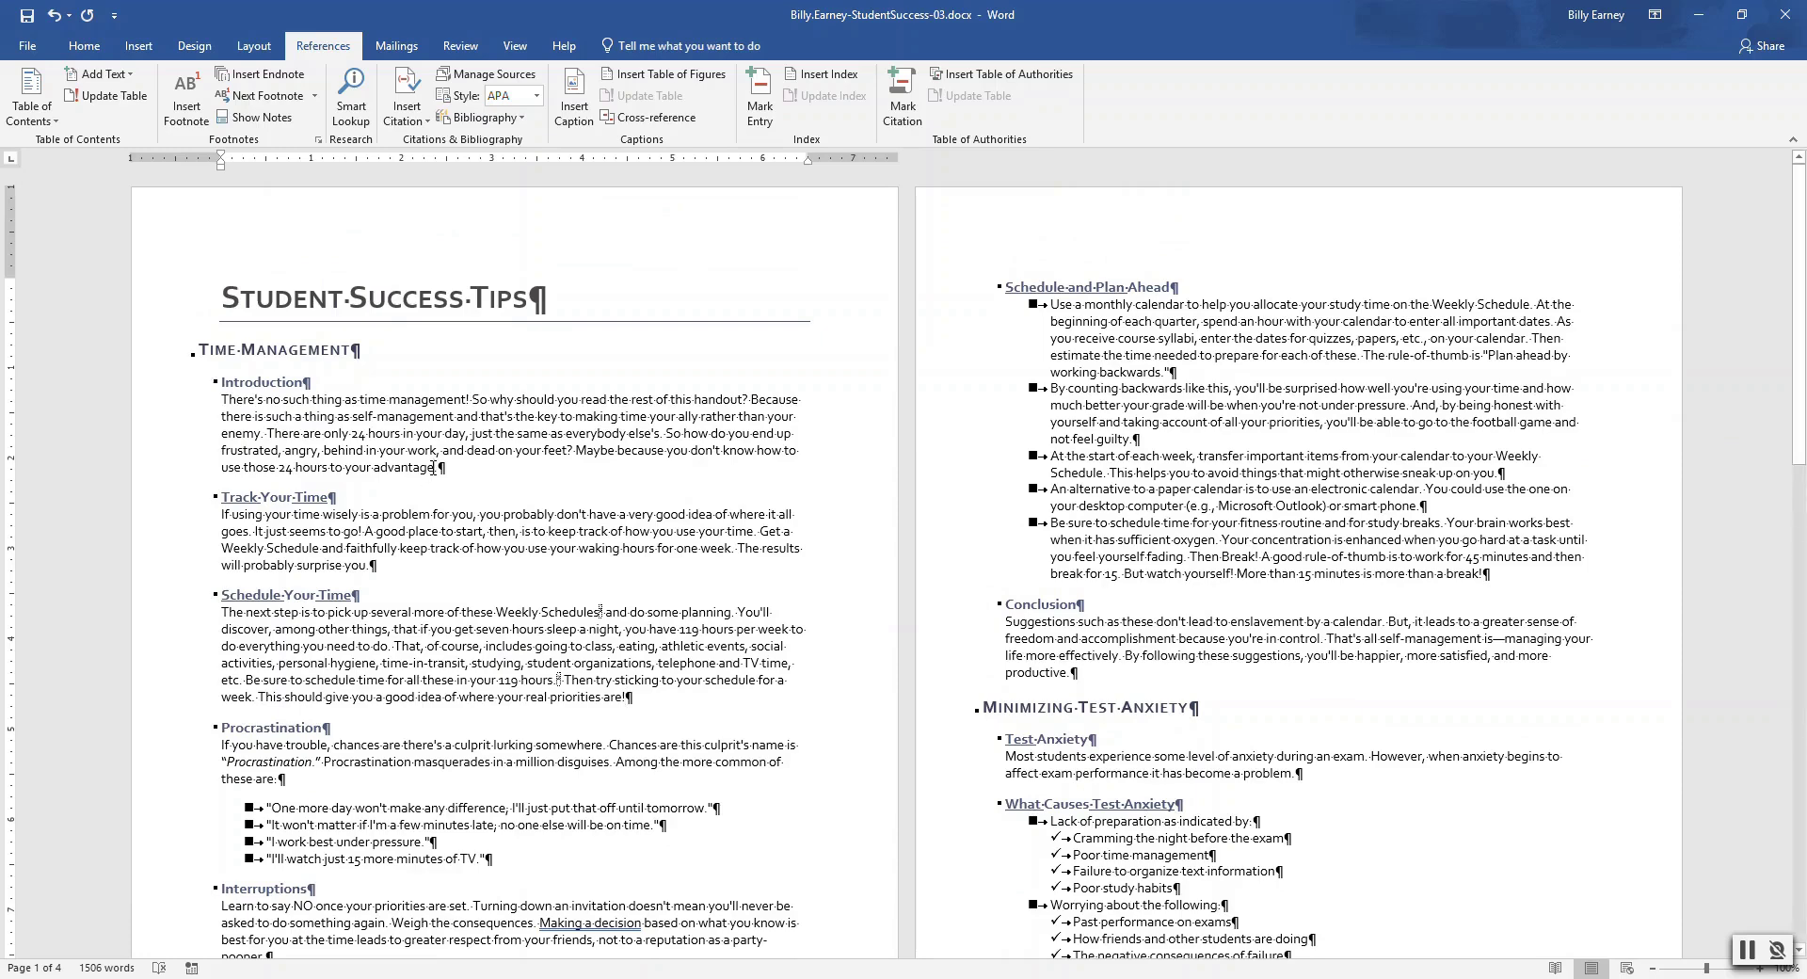
Undo the last edit and insert a new placeholder citation named with the author's surname
key("ctrl+z")
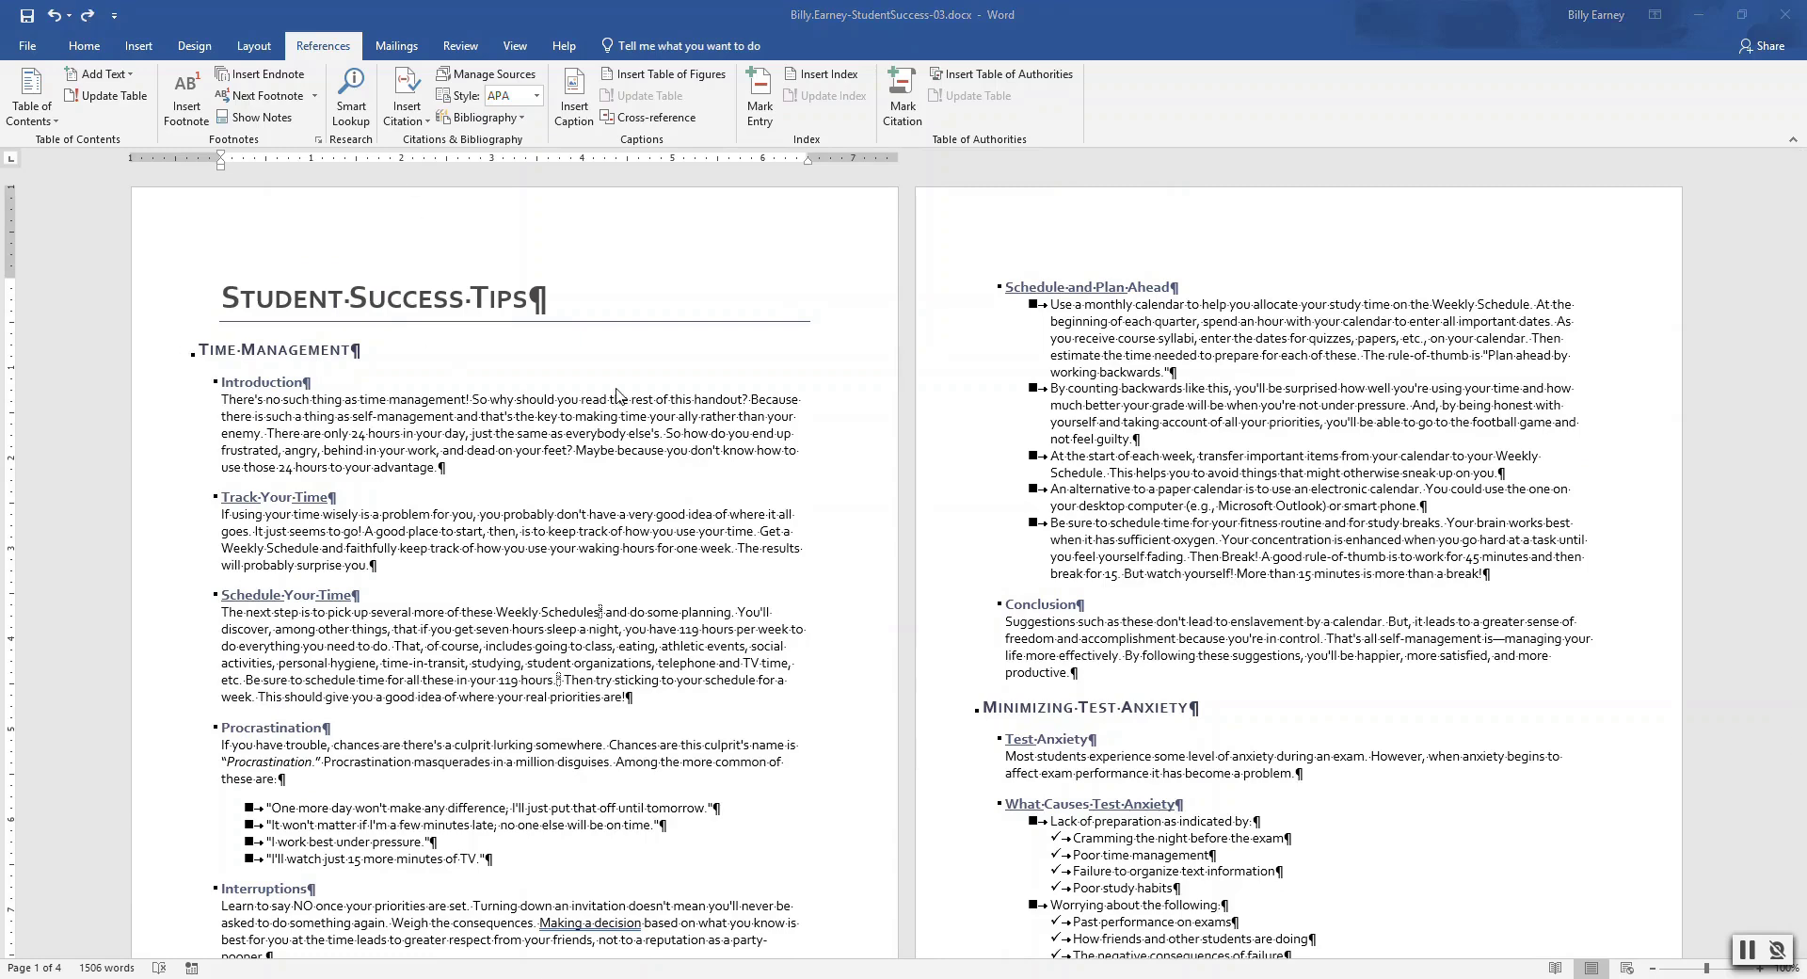
left_click(406, 105)
left_click(443, 166)
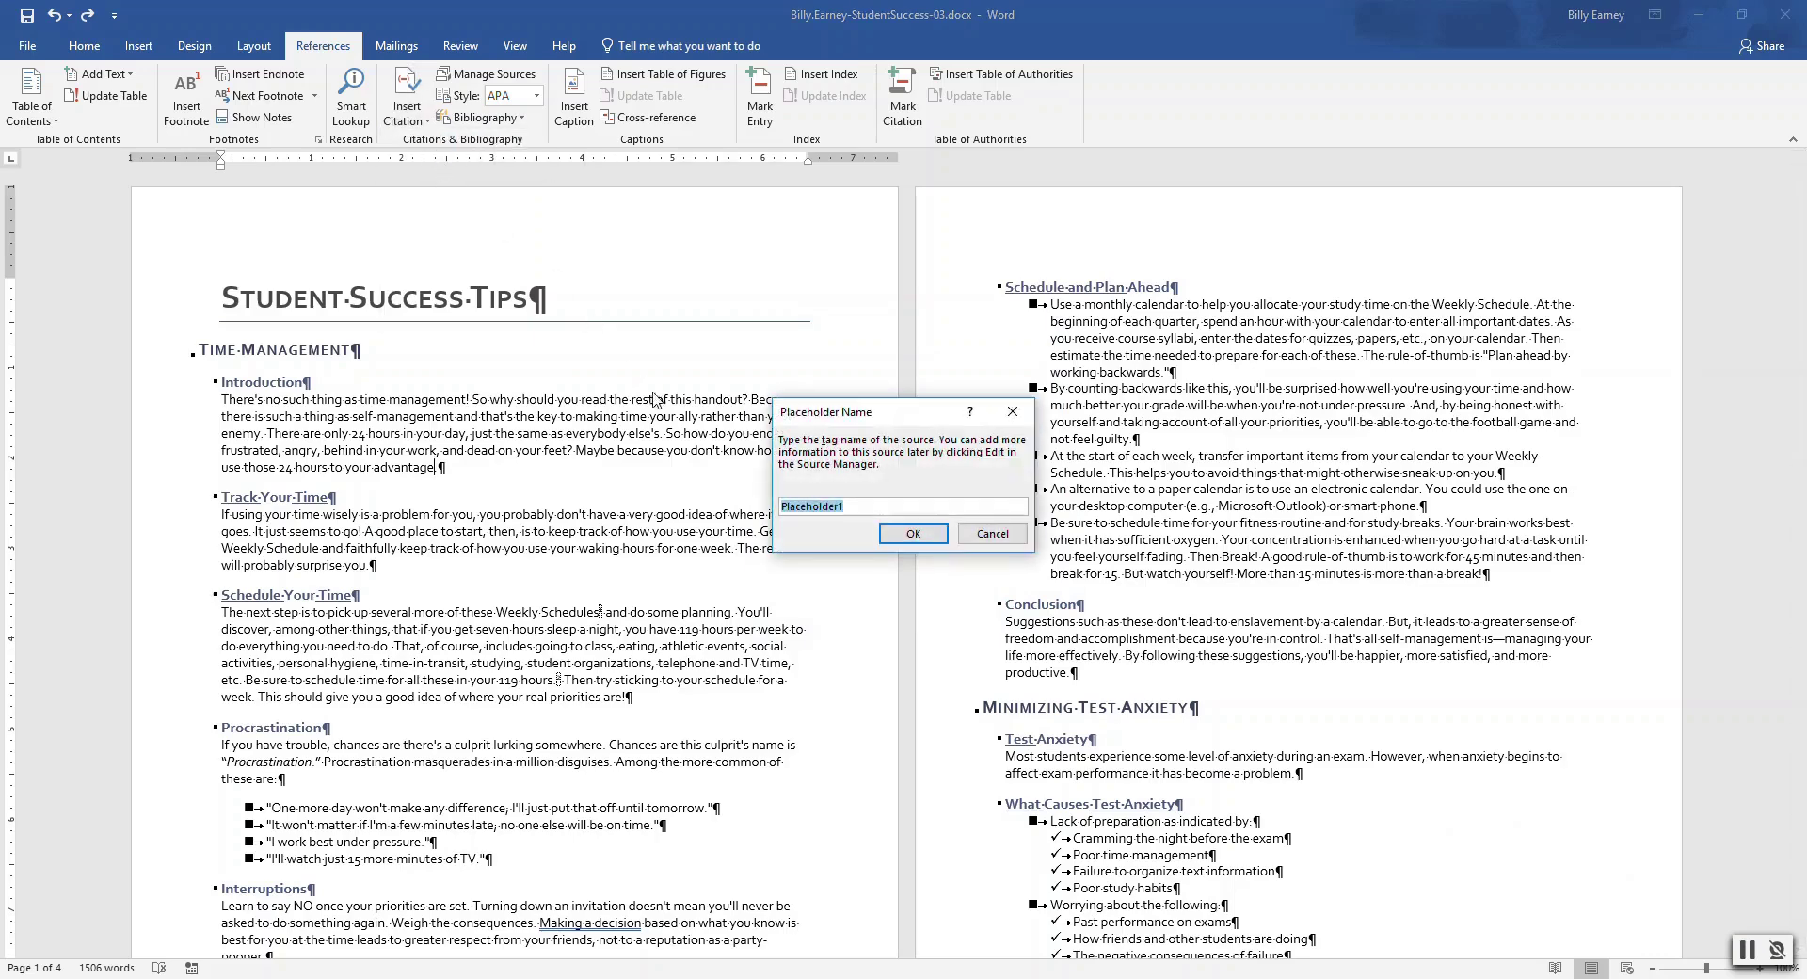
key("BackSpace")
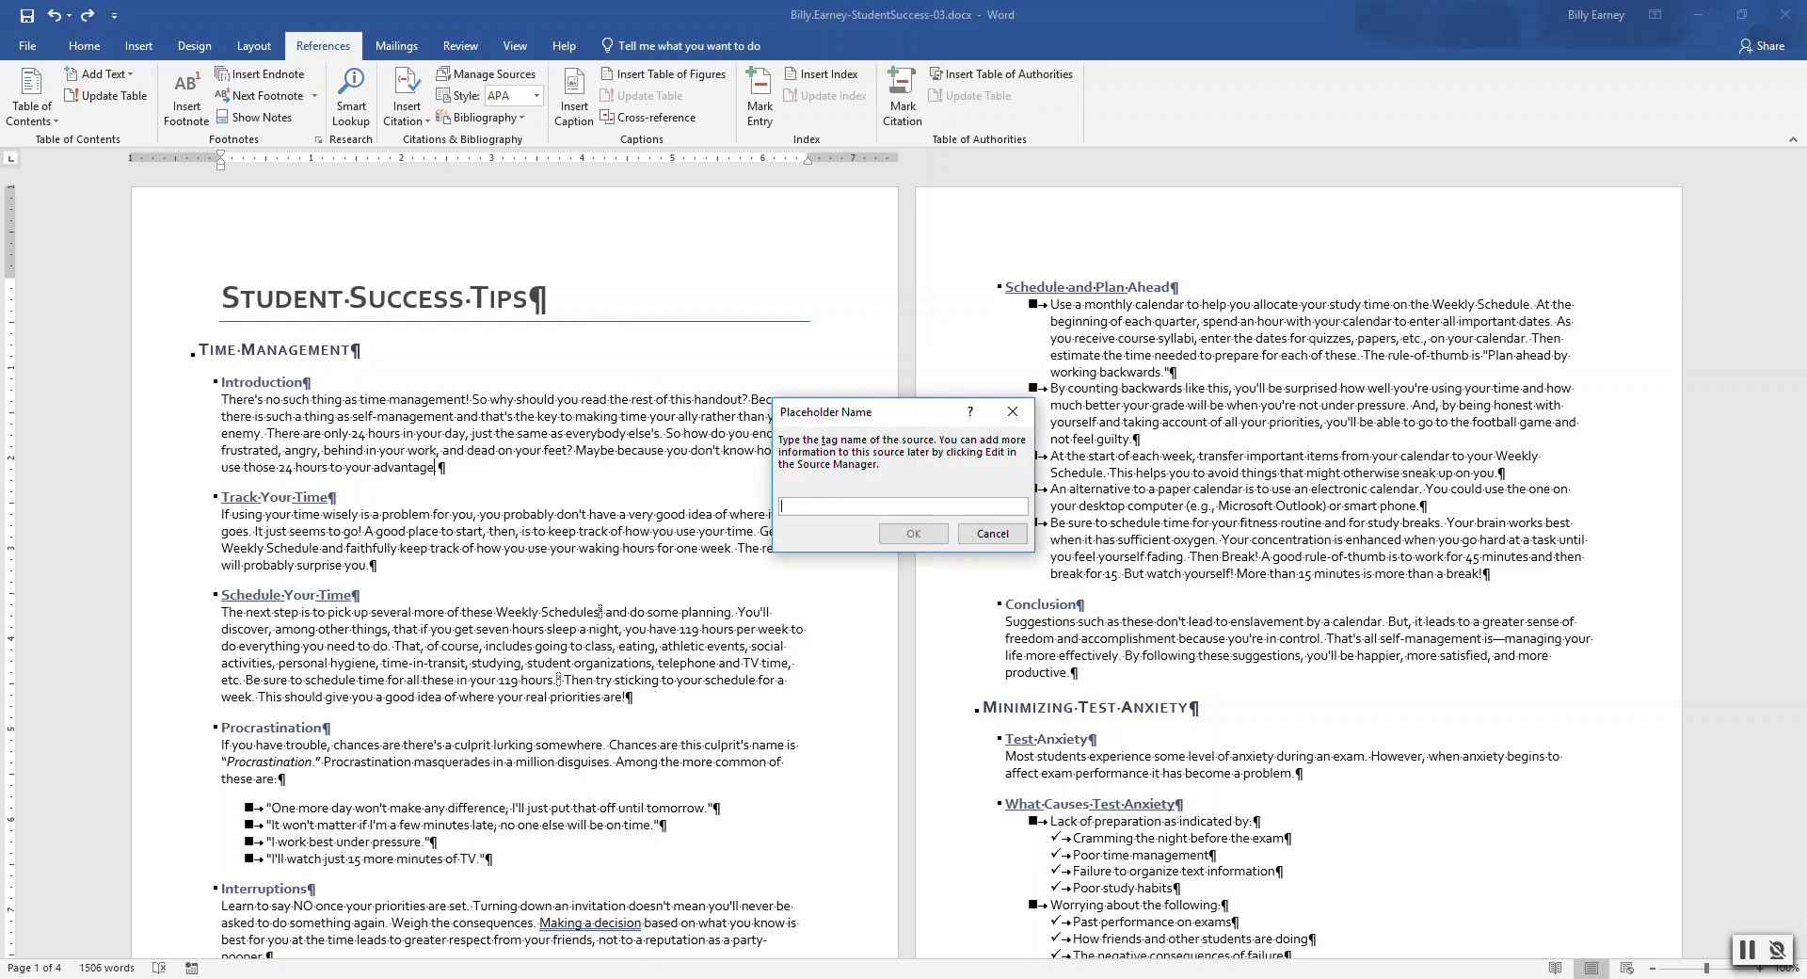
type("Navarro")
left_click(913, 533)
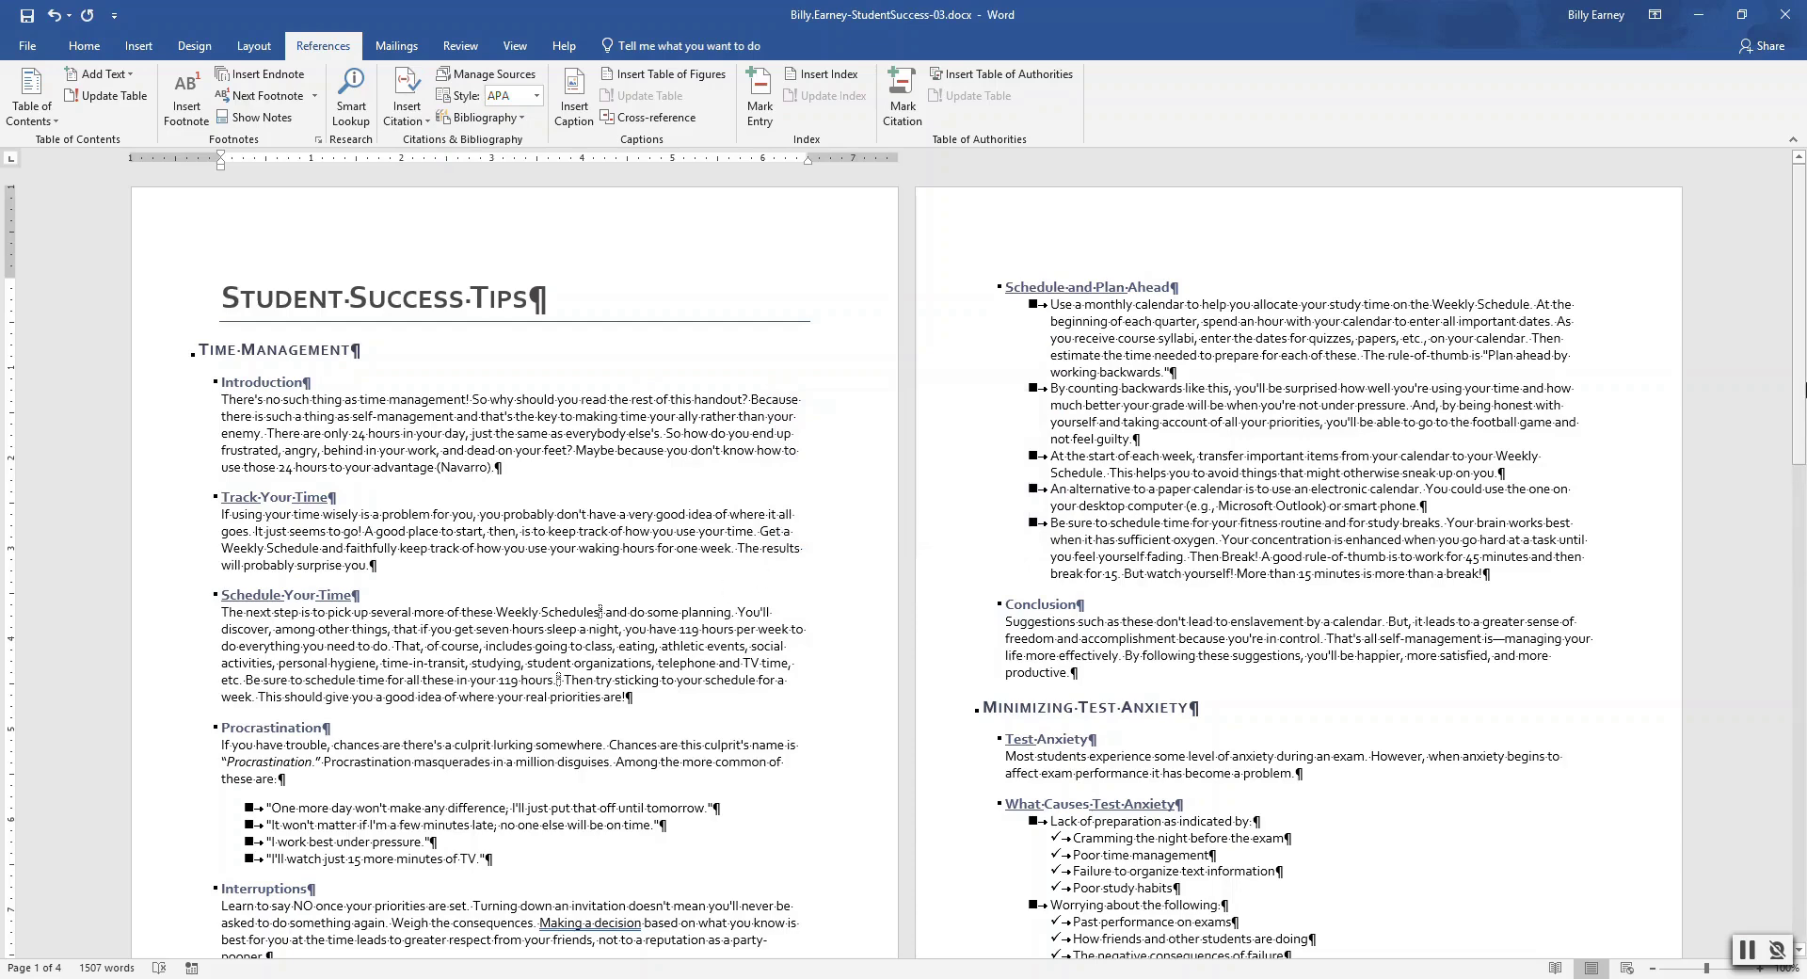
left_click_drag(1803, 388, 1802, 570)
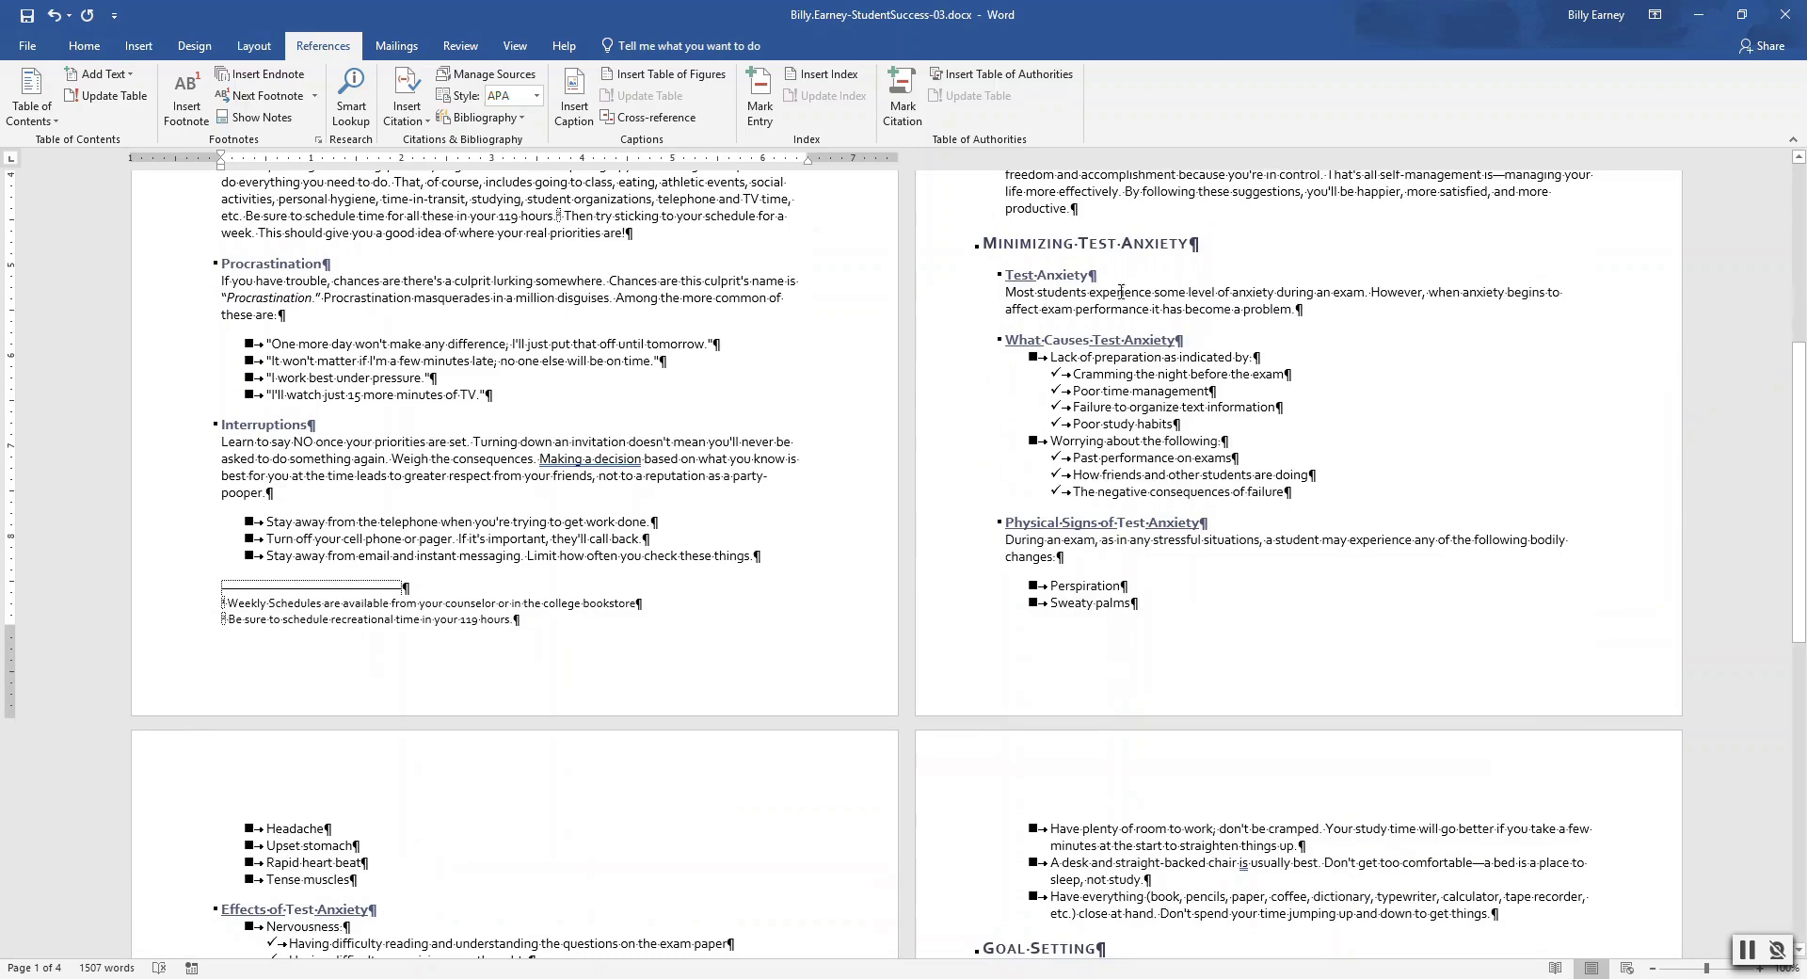
Insert a new placeholder citation named Sierra after 'problem' in the Test Anxiety paragraph
left_click(1290, 309)
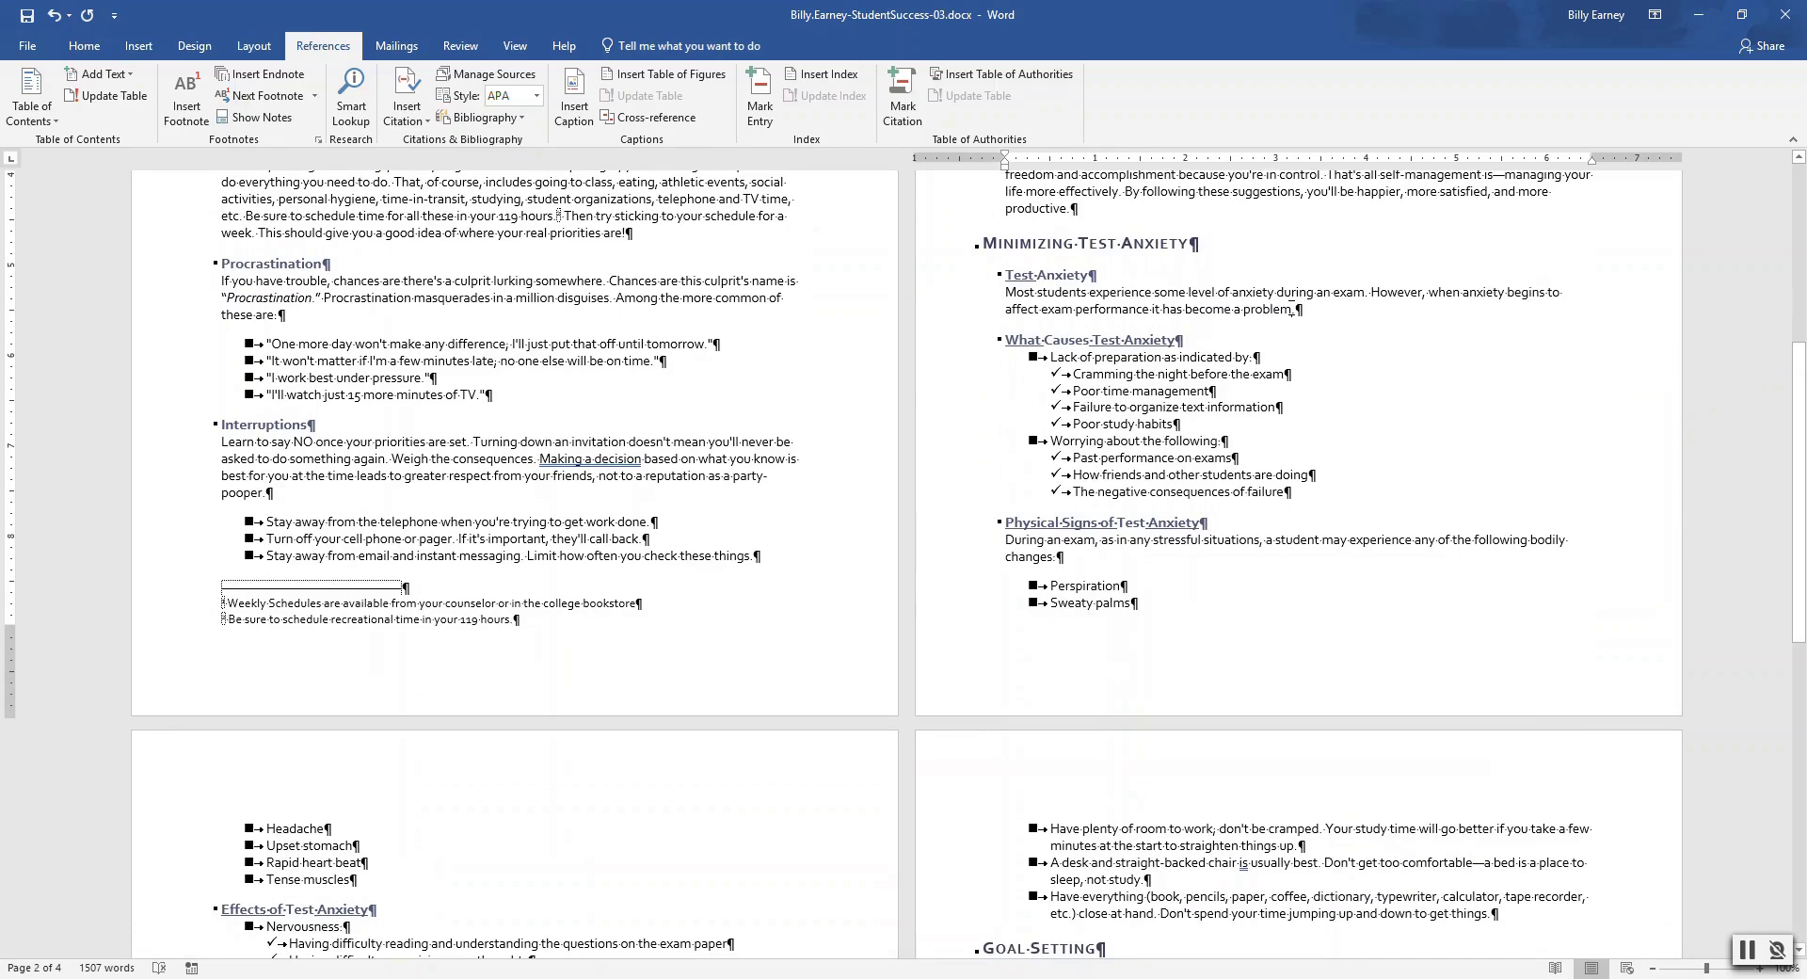
left_click(425, 120)
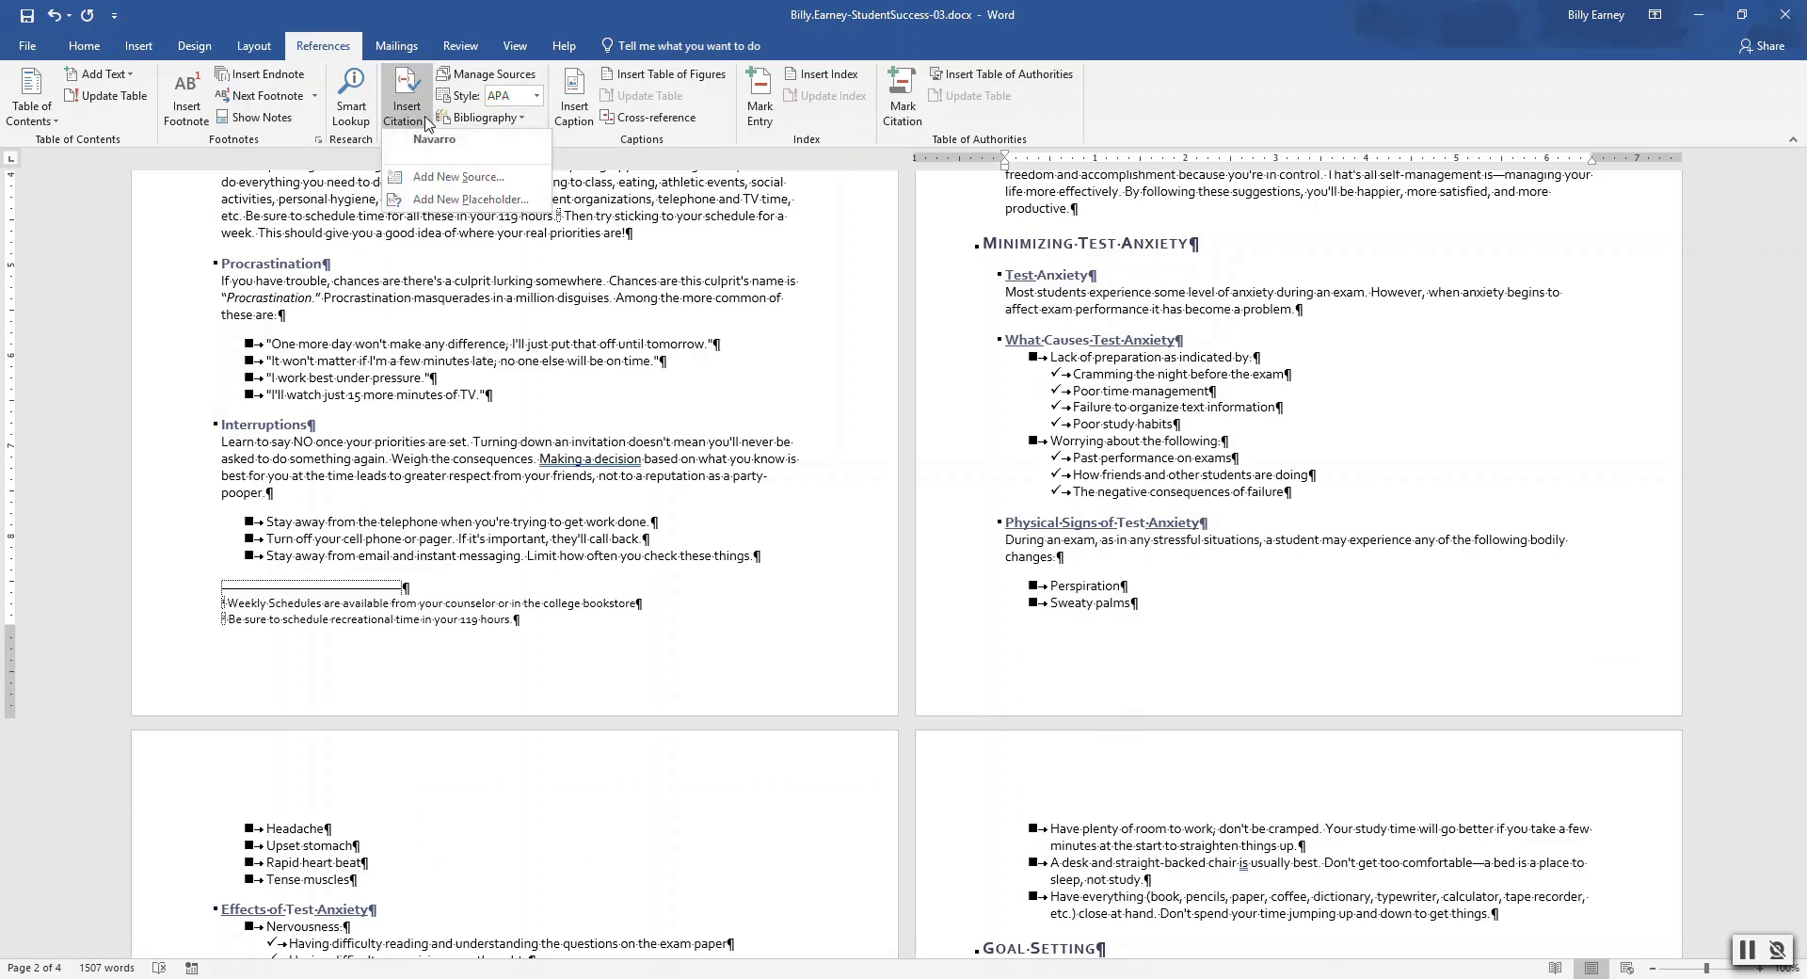
left_click(461, 198)
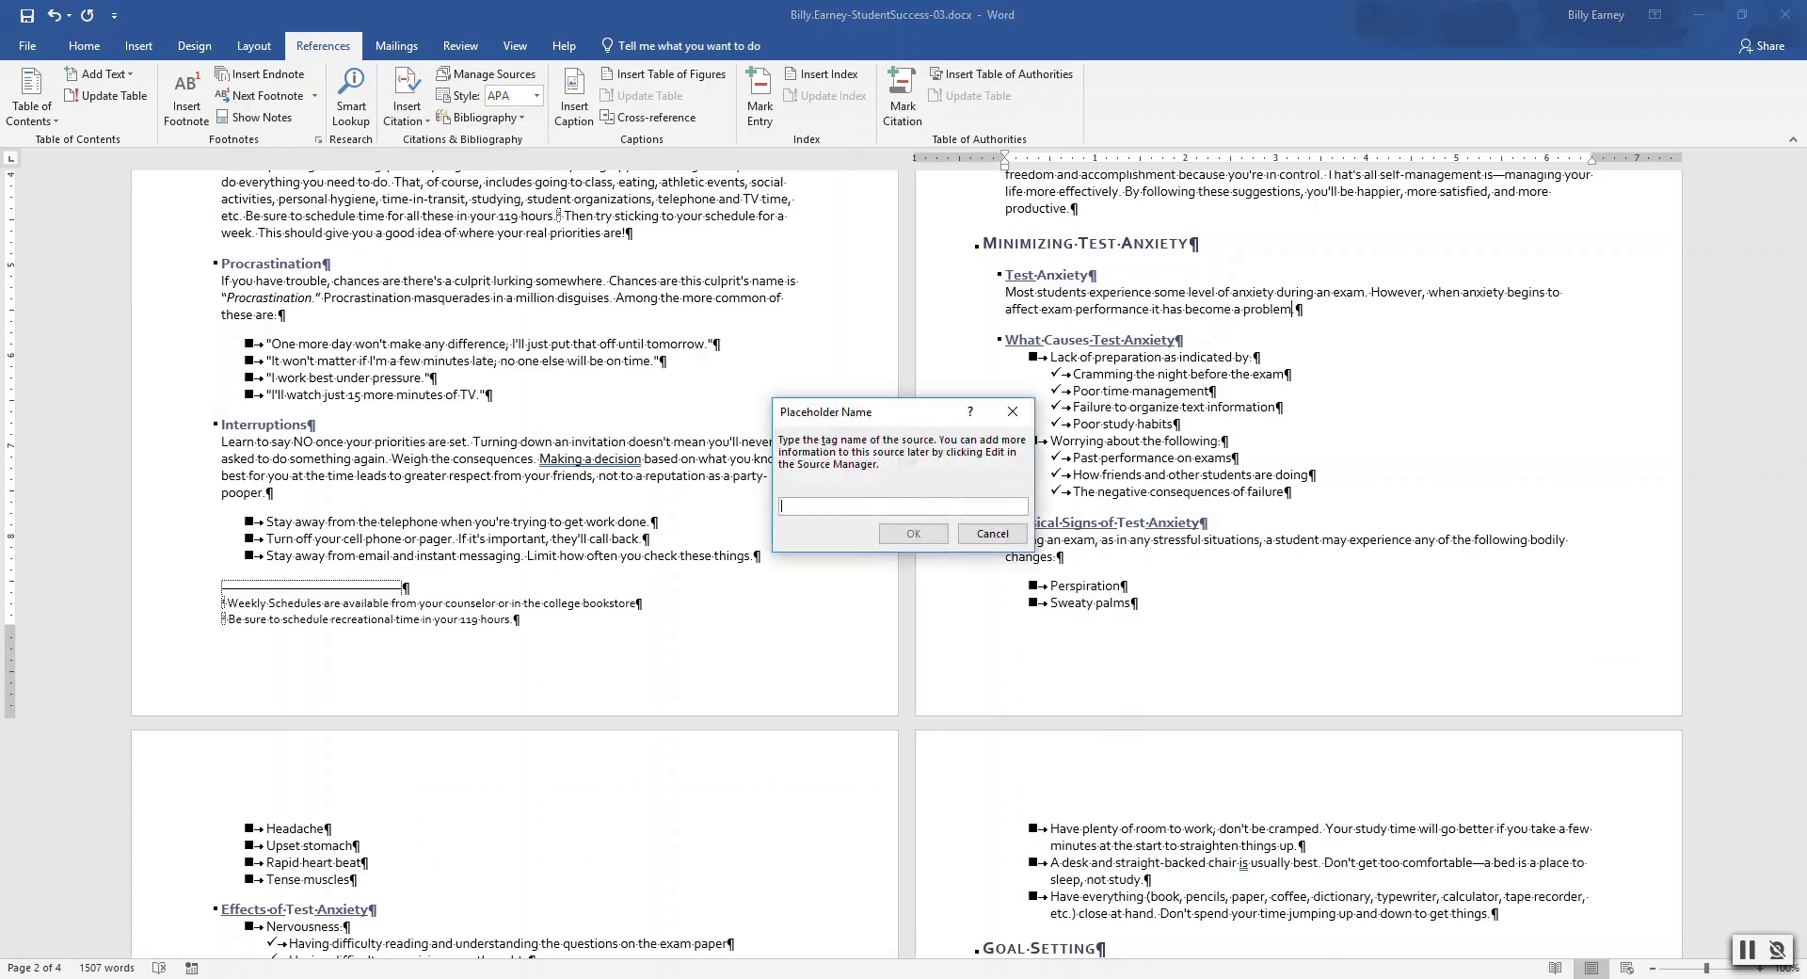
type("Sierra")
left_click(894, 535)
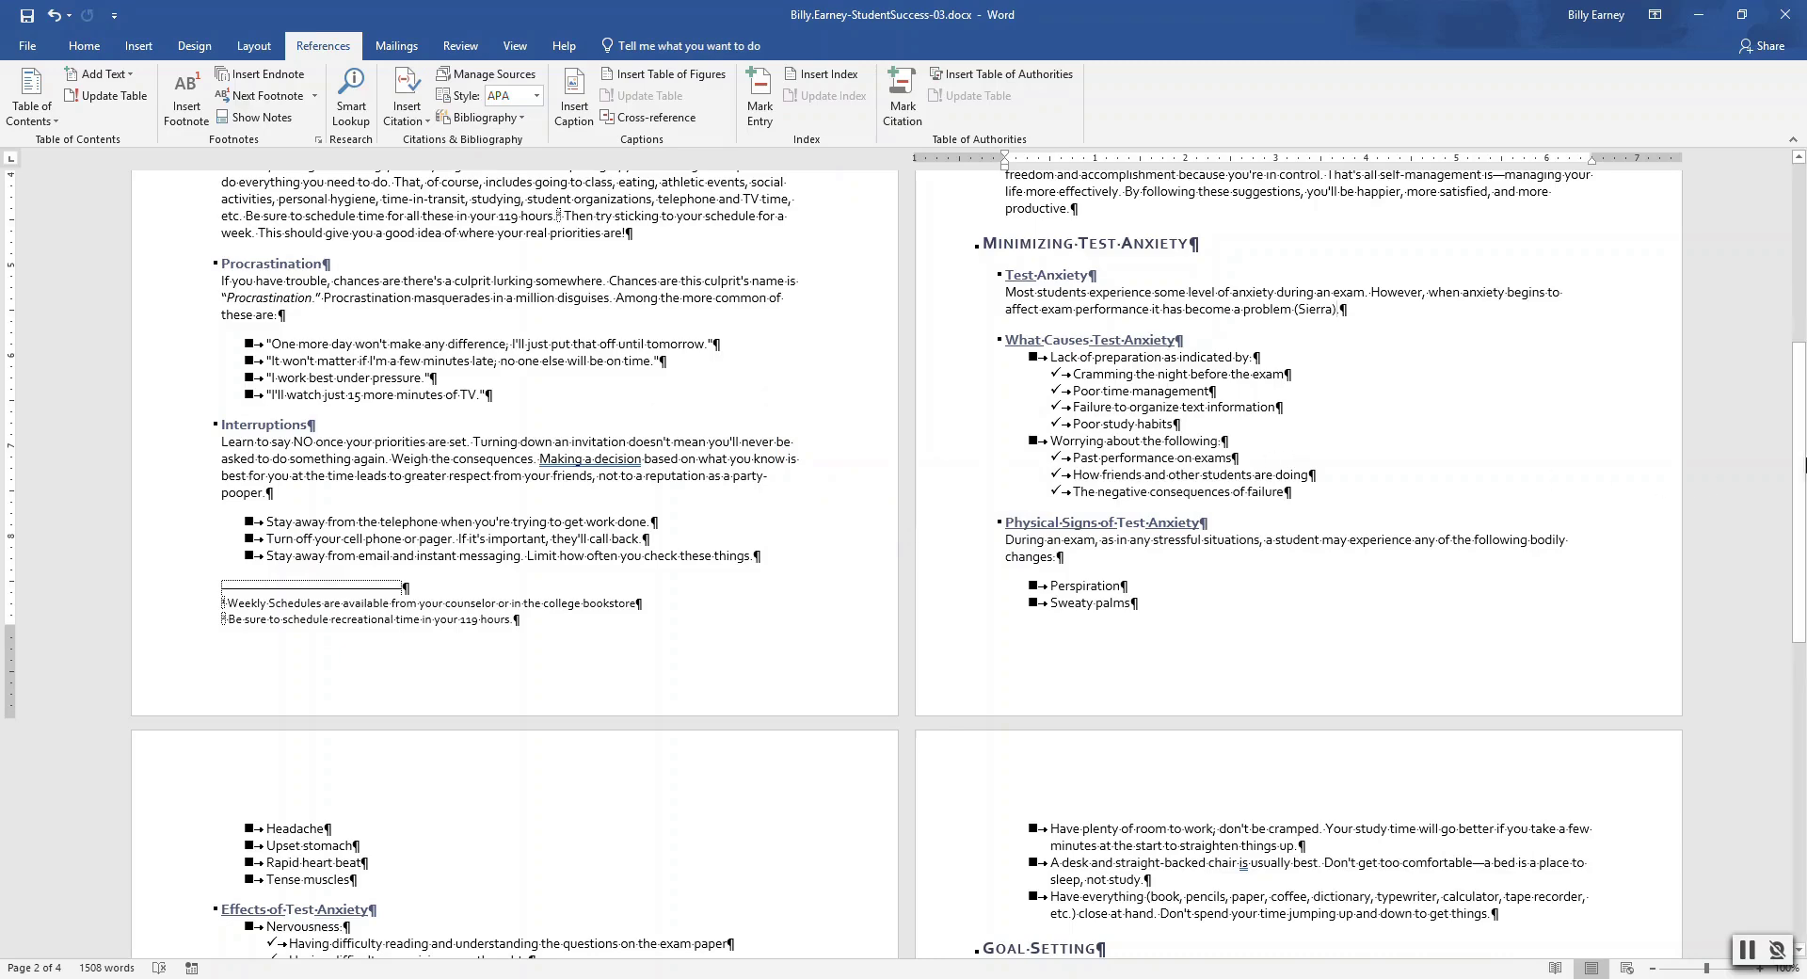
left_click_drag(1803, 461, 1803, 696)
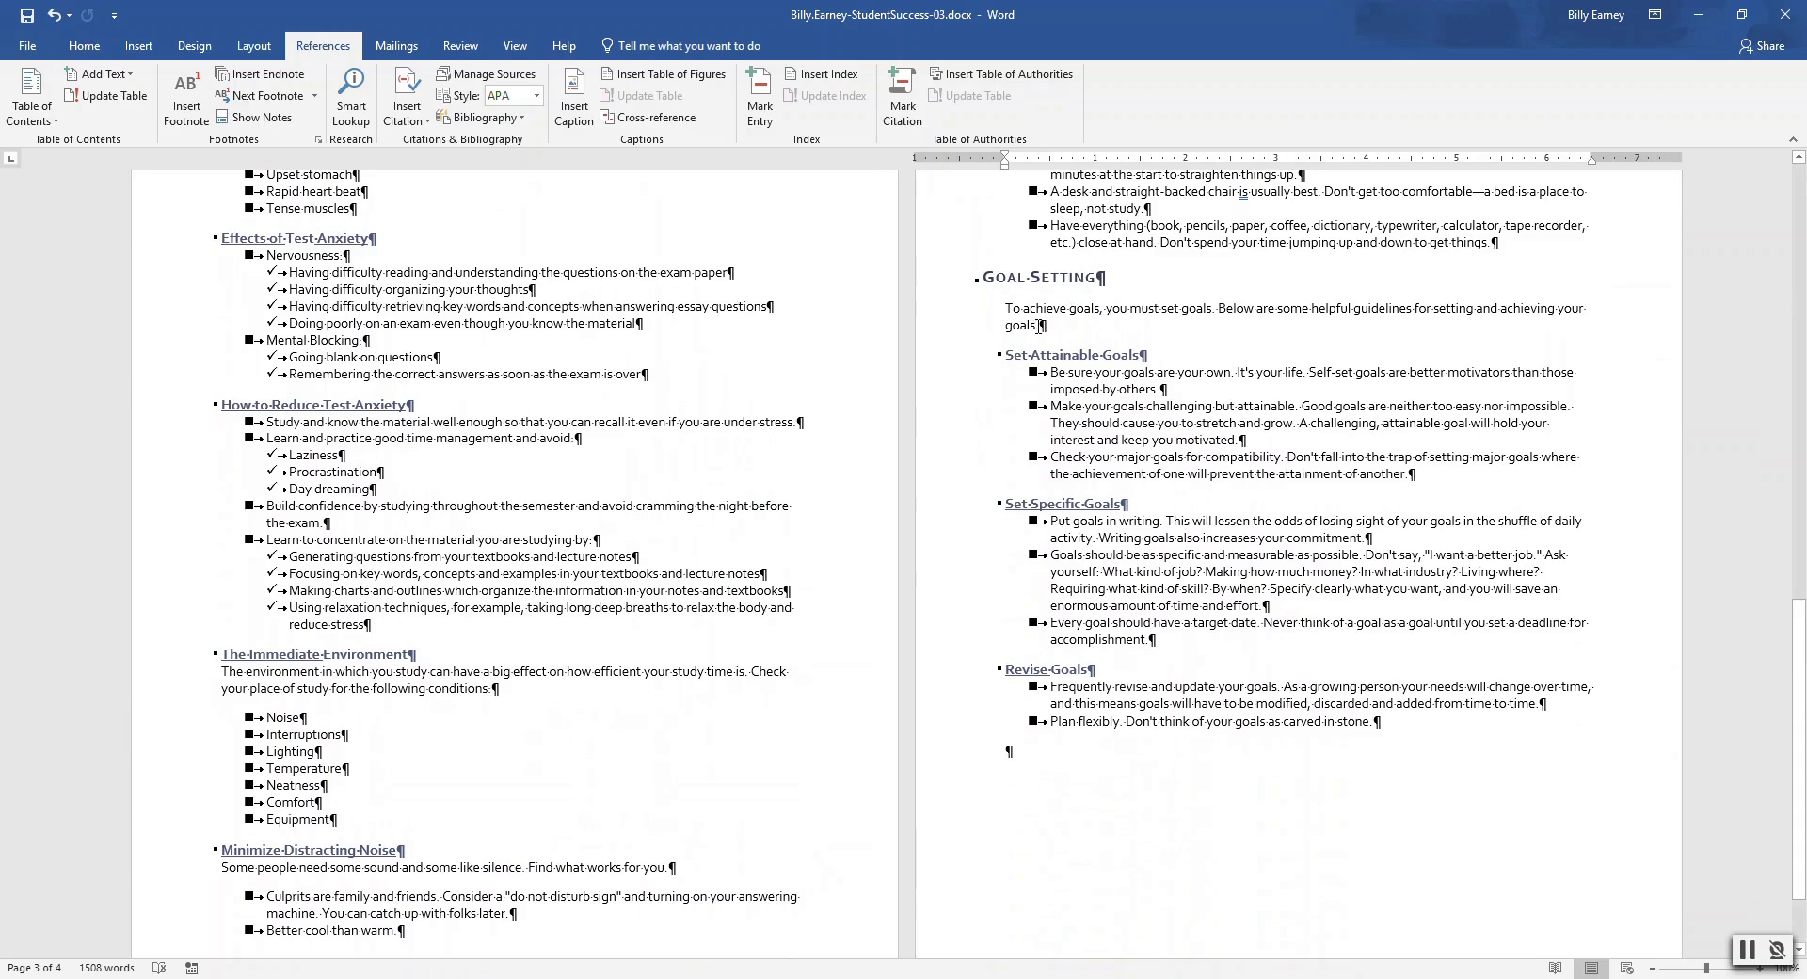
Insert the existing author placeholder citation after 'goals' in the Goal Setting introduction
left_click(1038, 323)
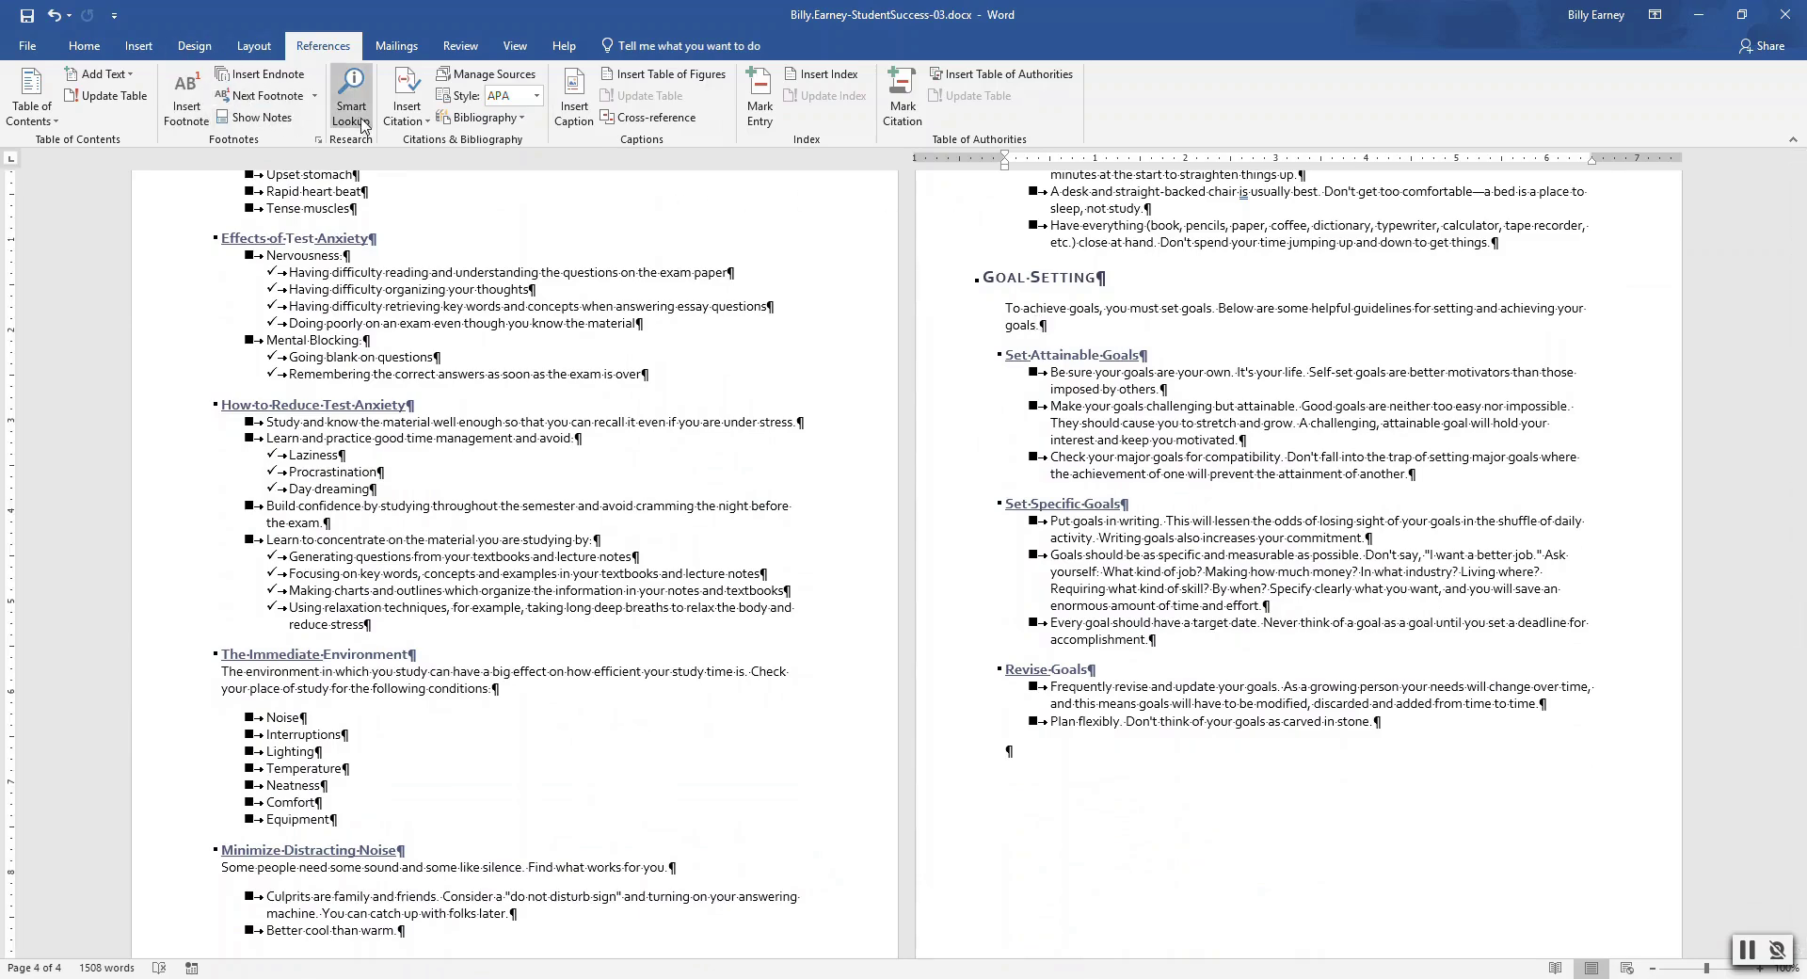
left_click(420, 127)
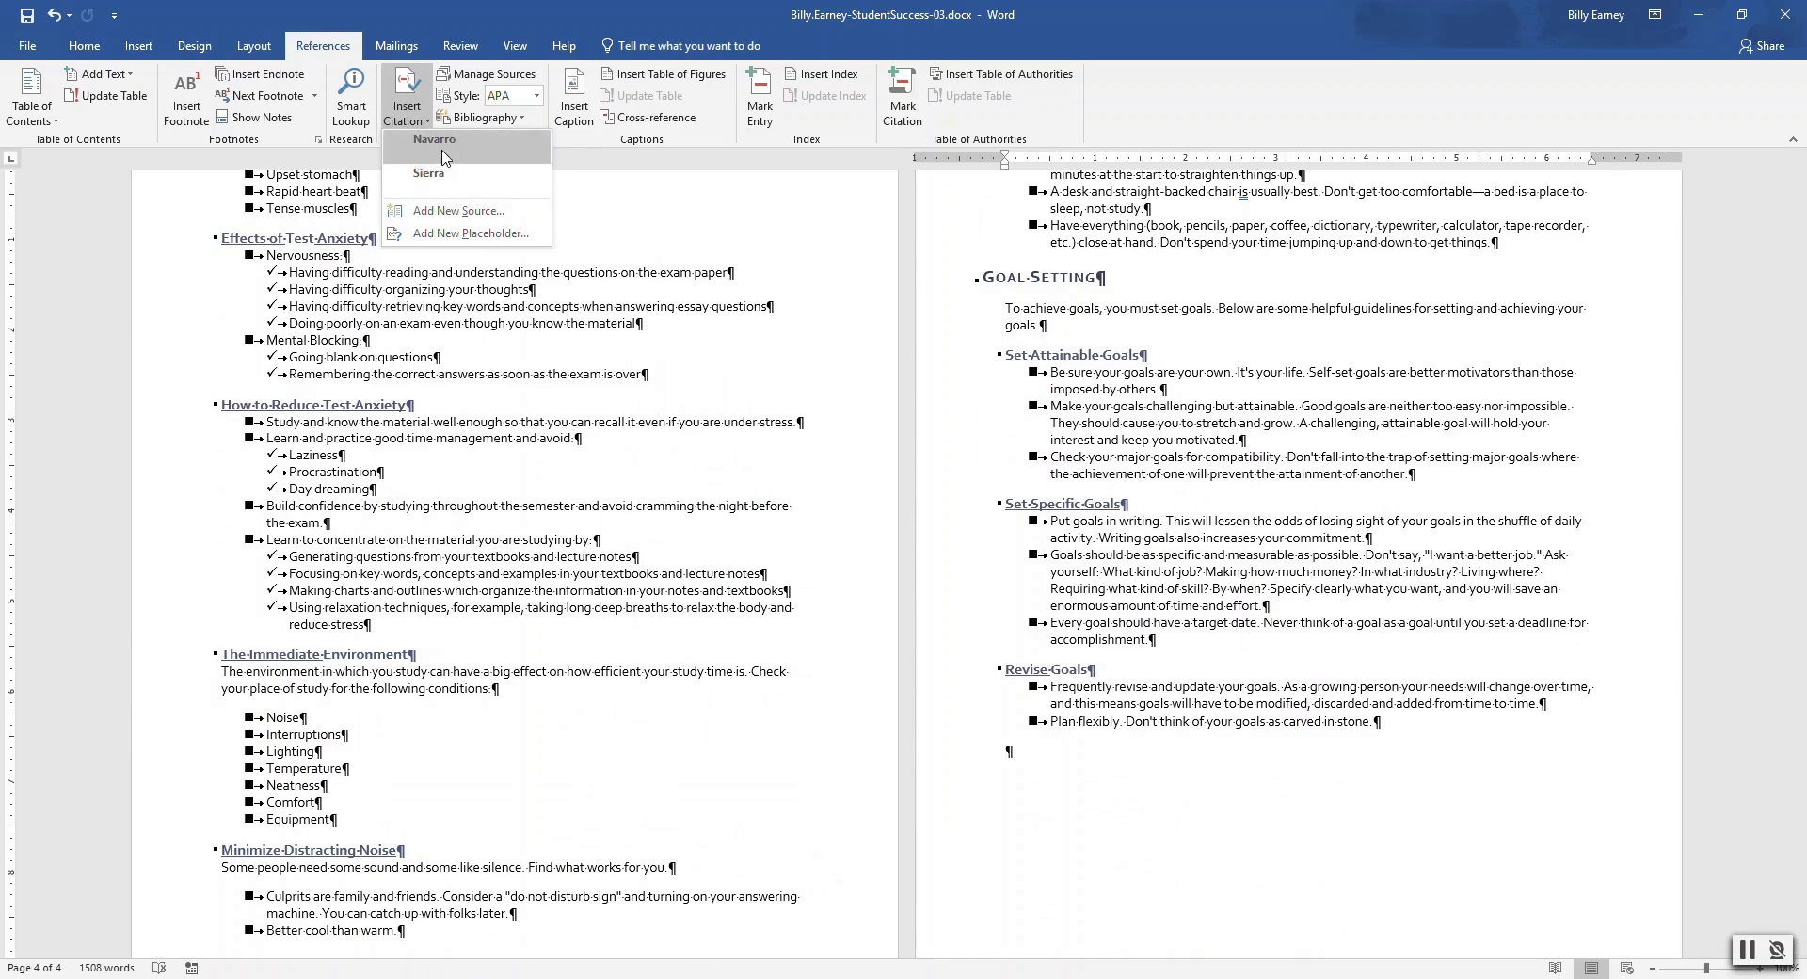
left_click(444, 157)
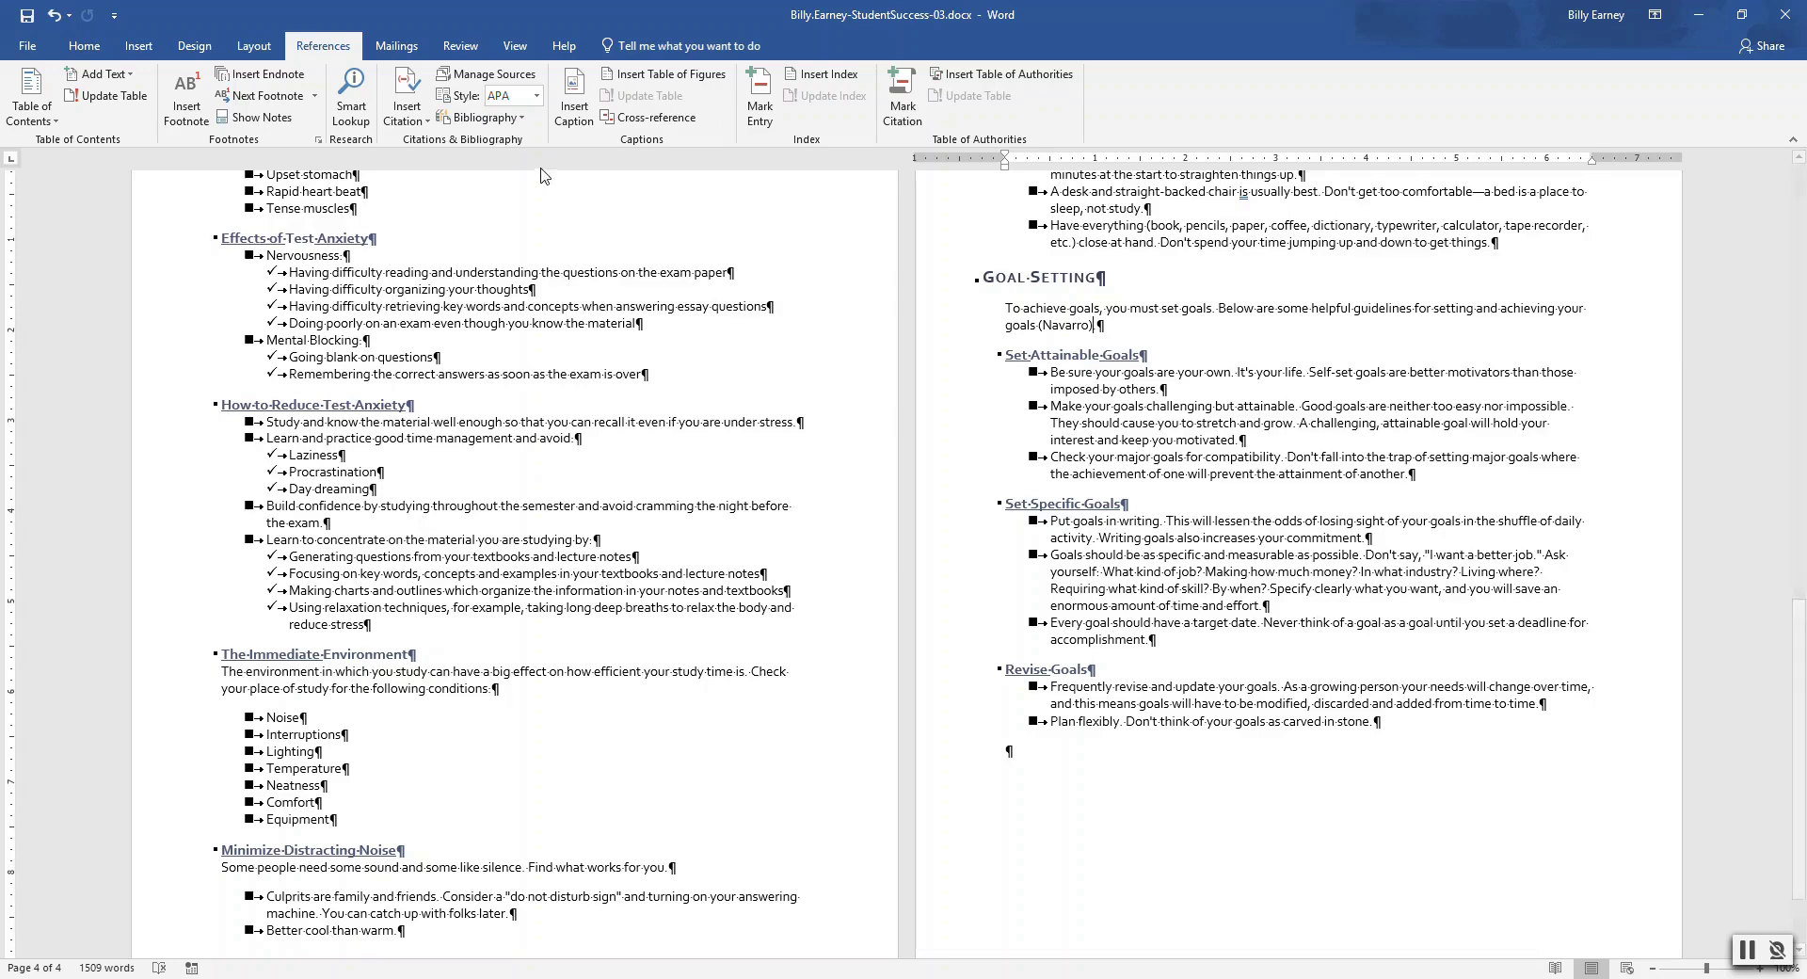
Open the author placeholder source from Manage Sources for editing and enter the author's name
left_click(509, 77)
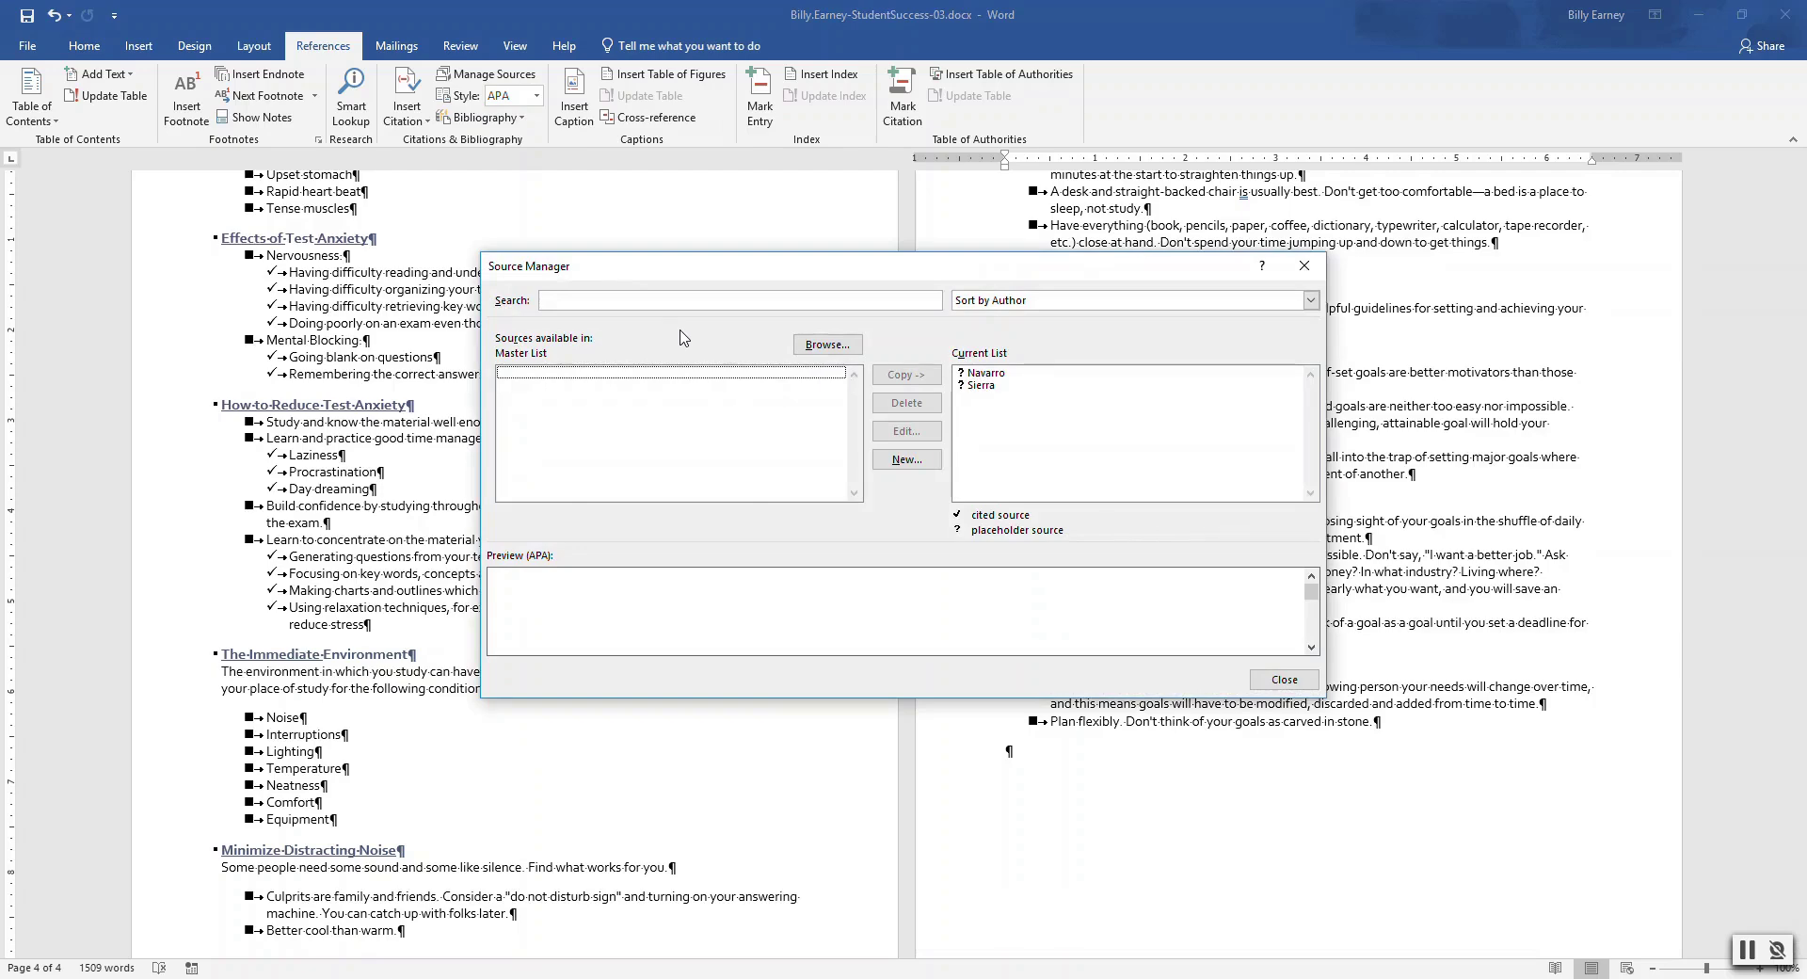
left_click(988, 373)
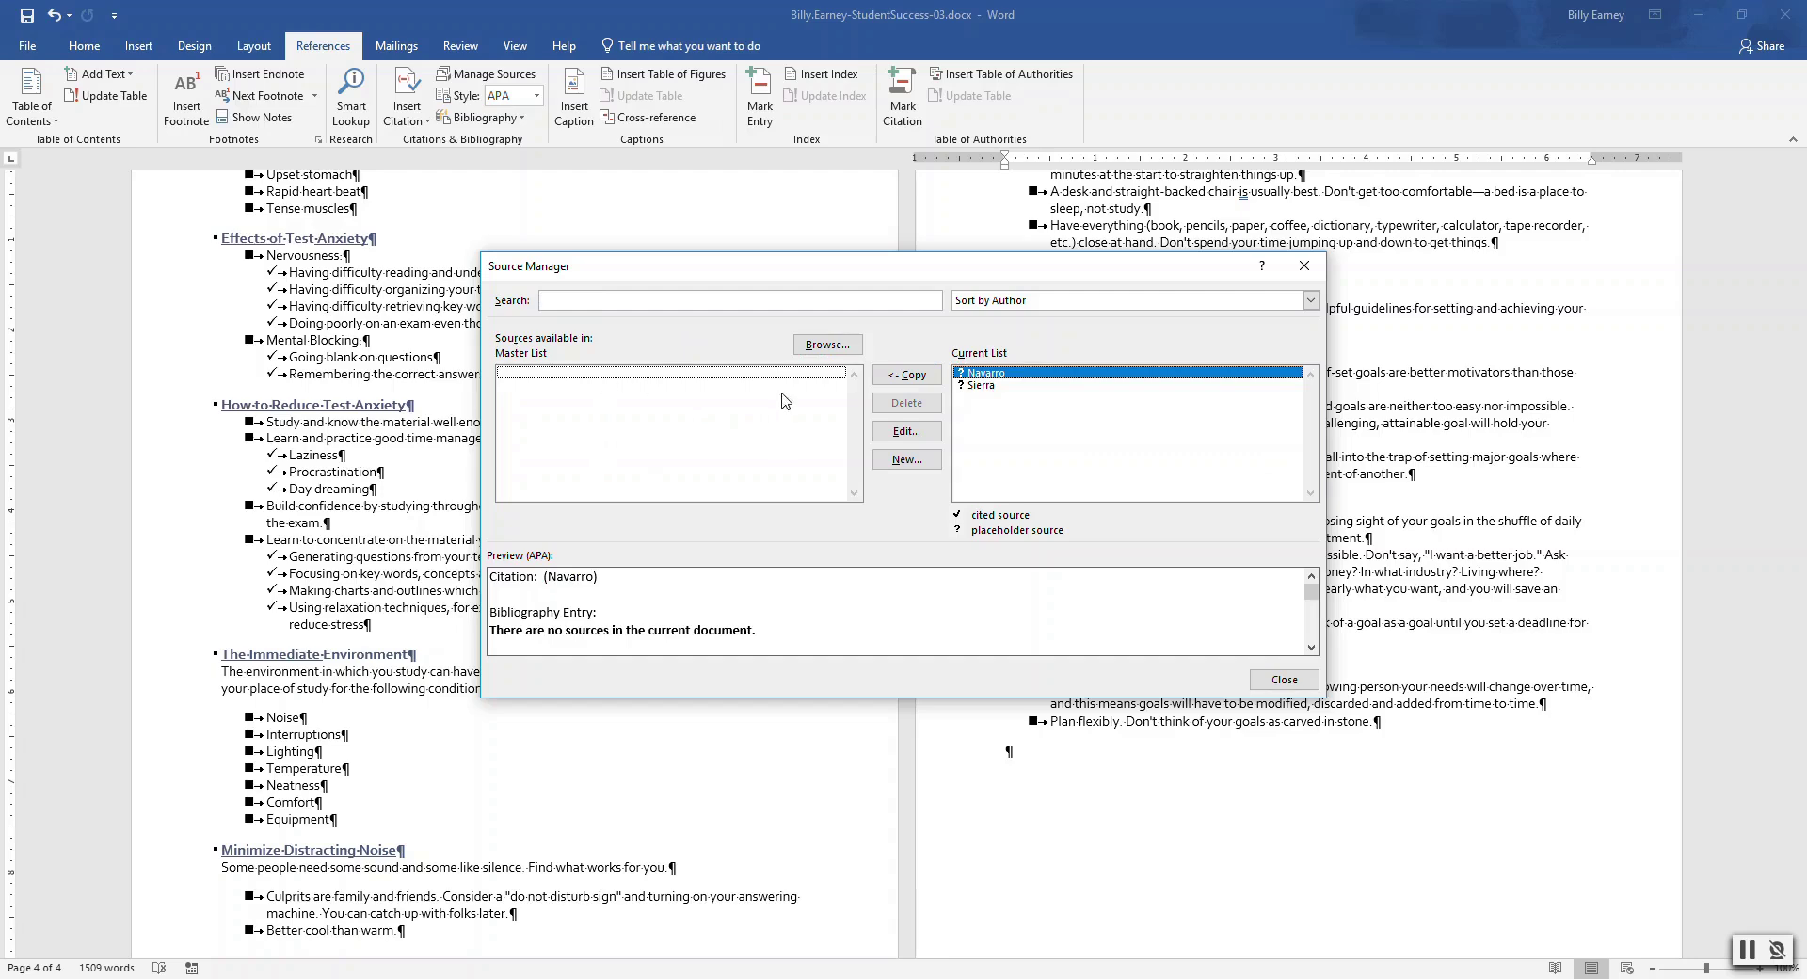
left_click(907, 431)
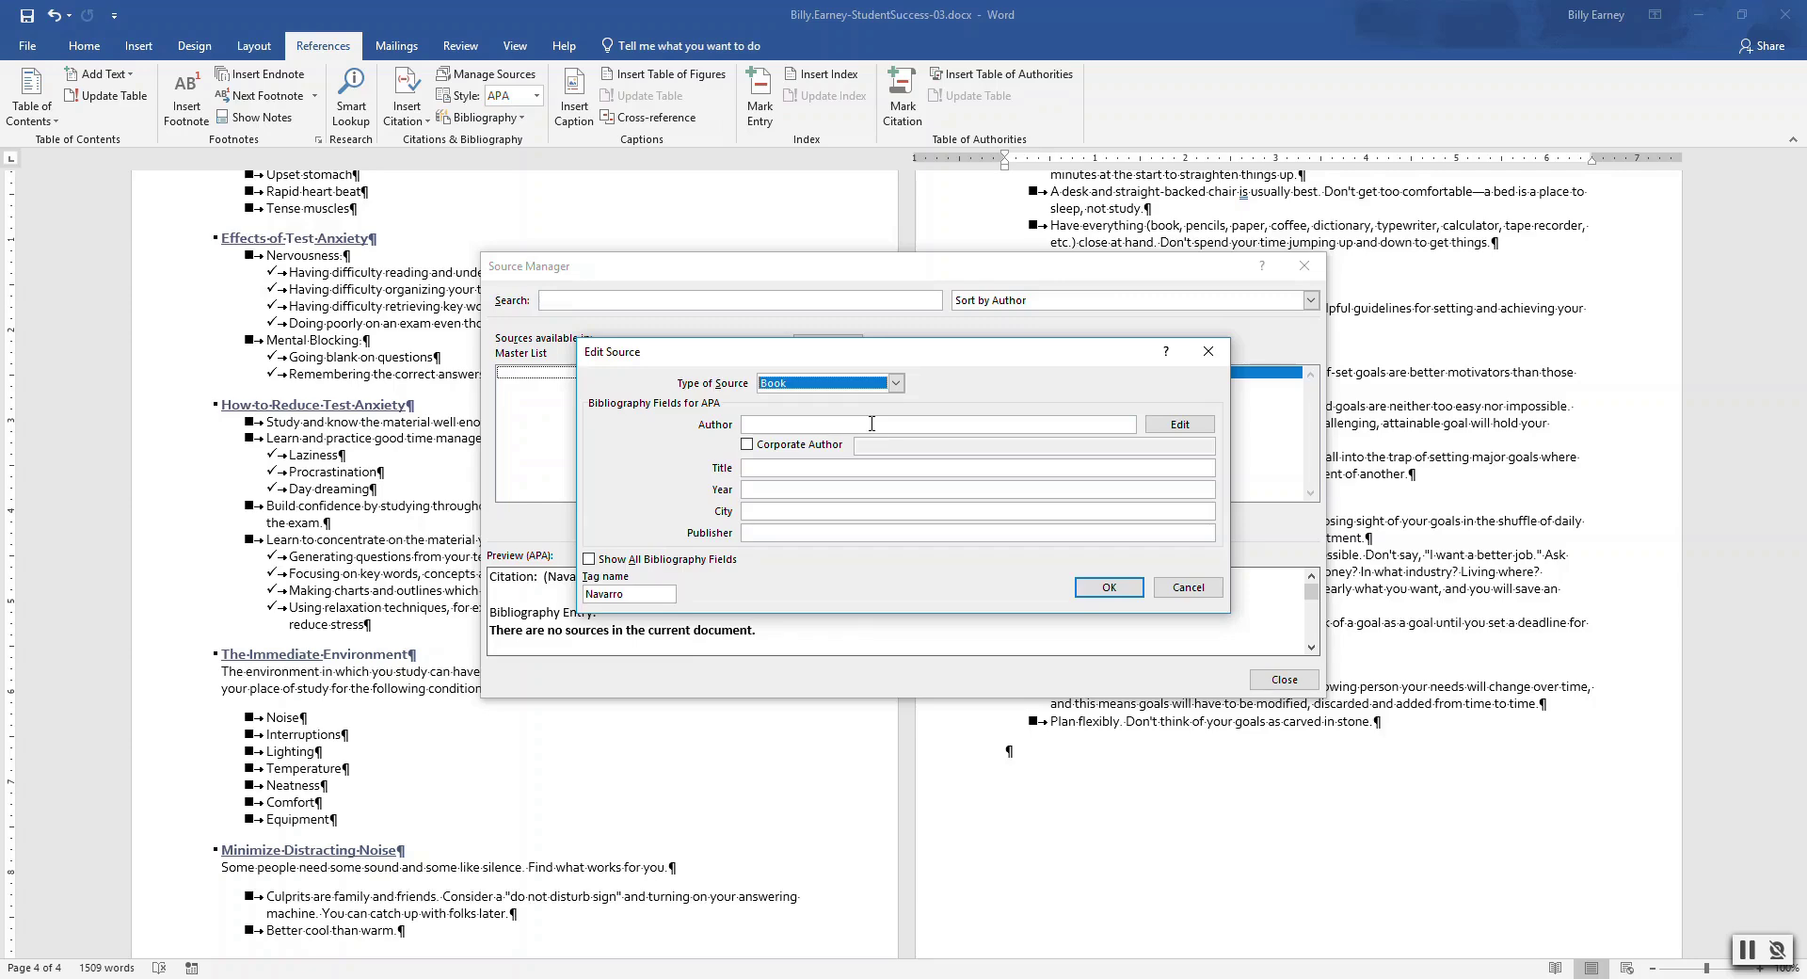
left_click(871, 424)
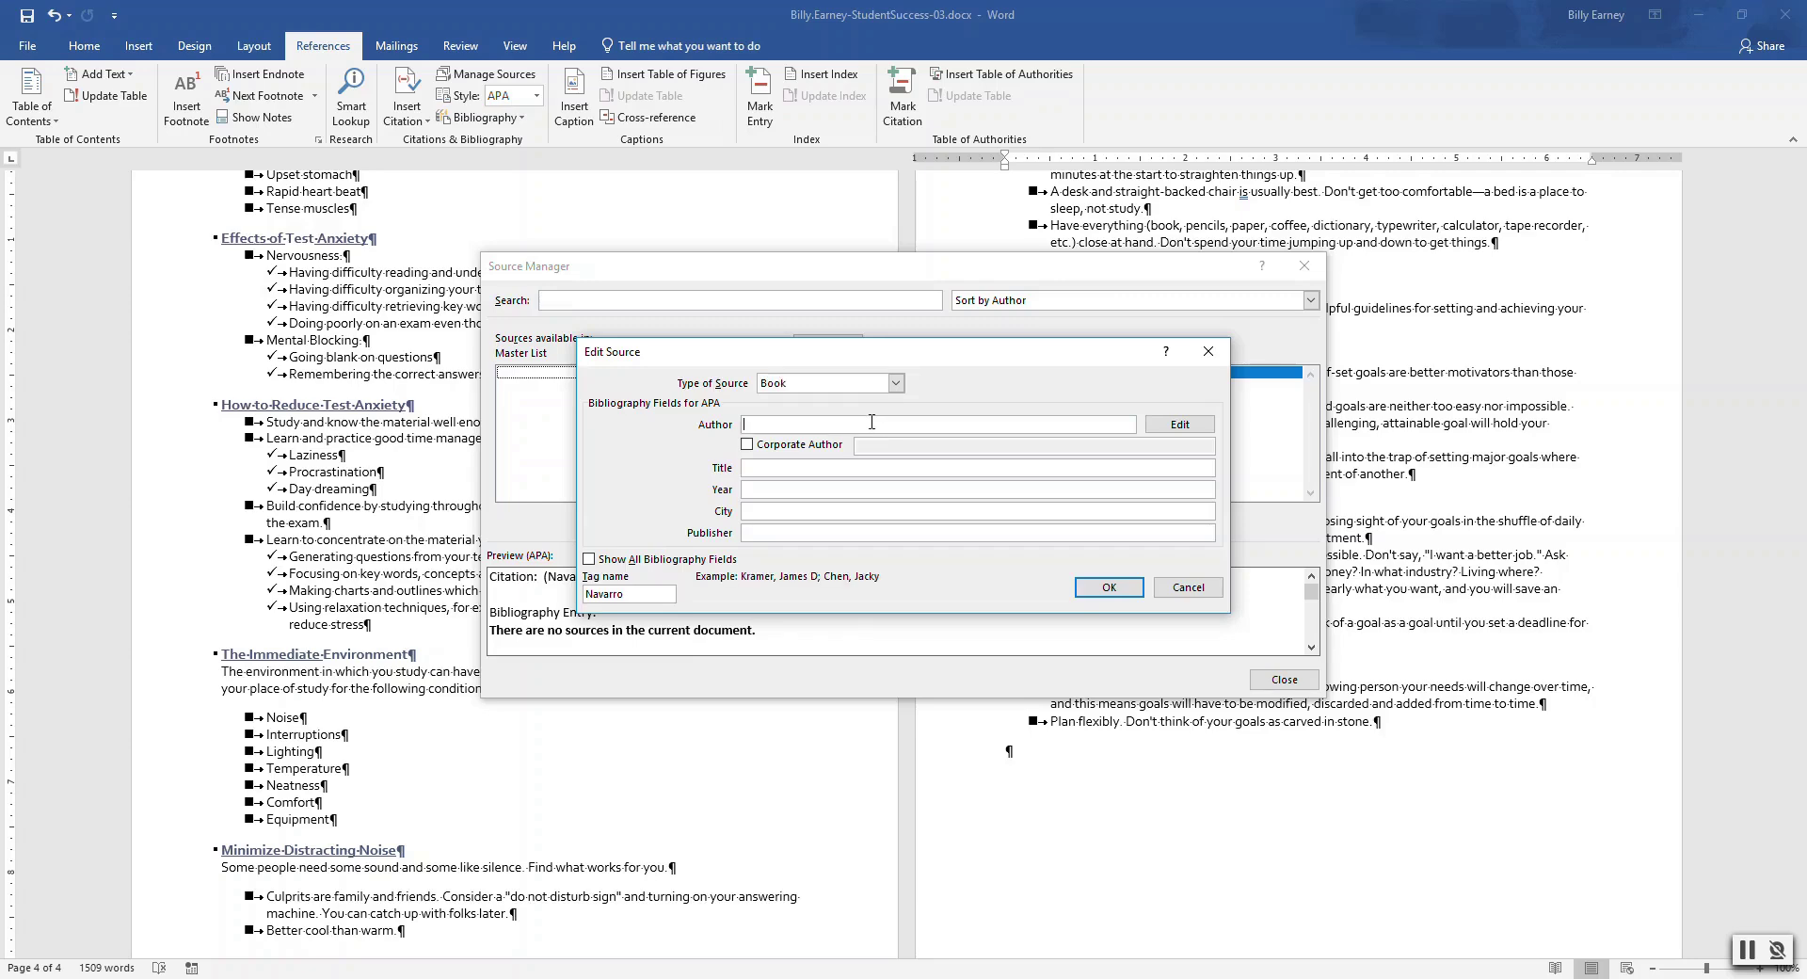
type("Tessa C. Navarro")
Fill in title Study Skills for College Students, year 2018, city Chicago, publisher McGraw-Hill, and save
left_click(828, 468)
type("Study Sk")
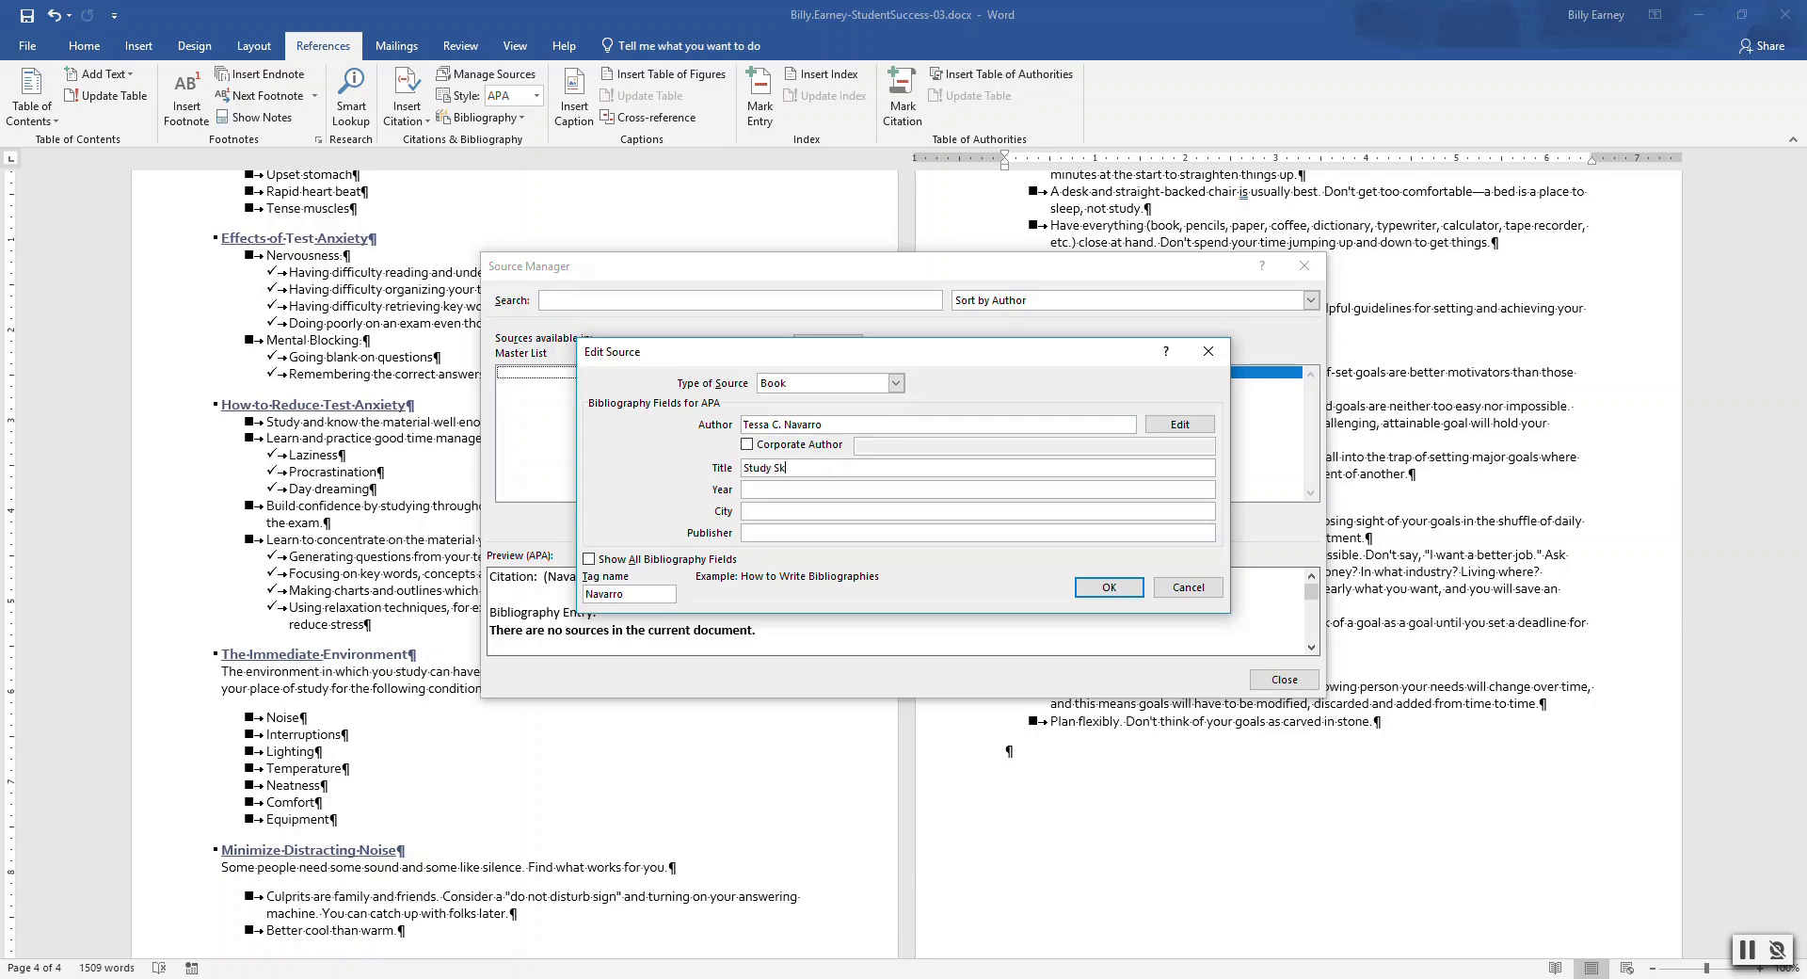
type("ills for College Students")
left_click(806, 491)
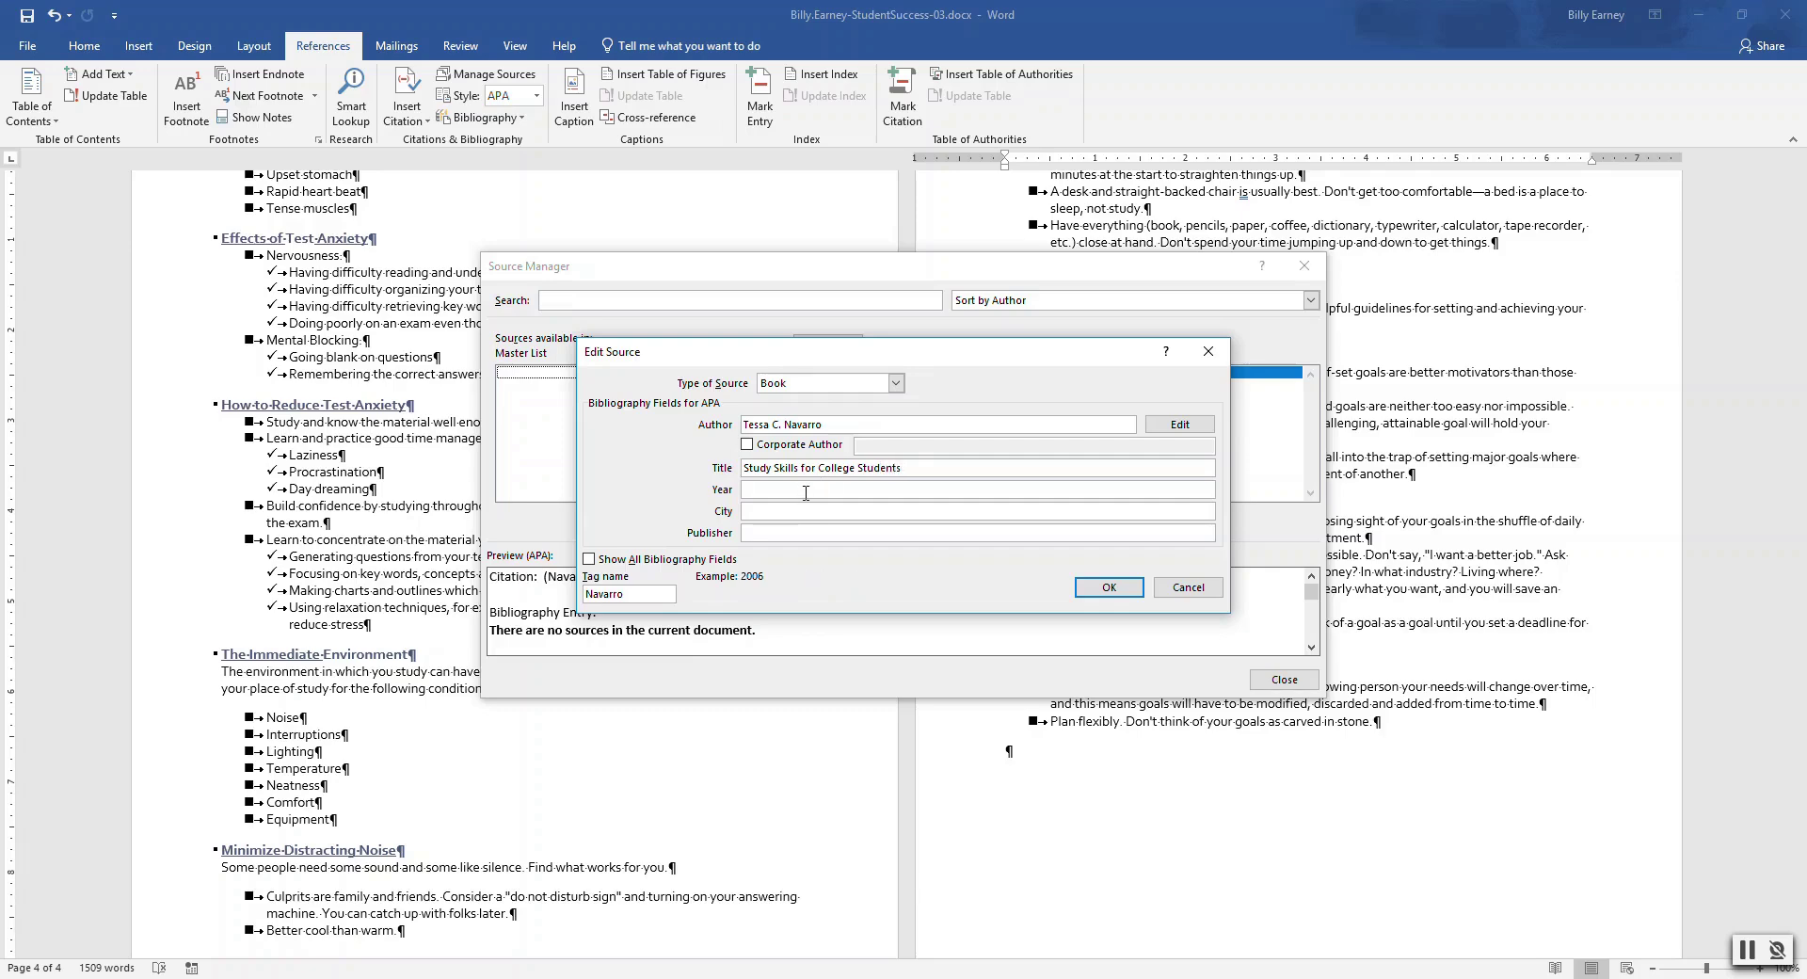
type("2018")
left_click(799, 508)
type("Chicago")
left_click(814, 531)
type("McGraw-Hill")
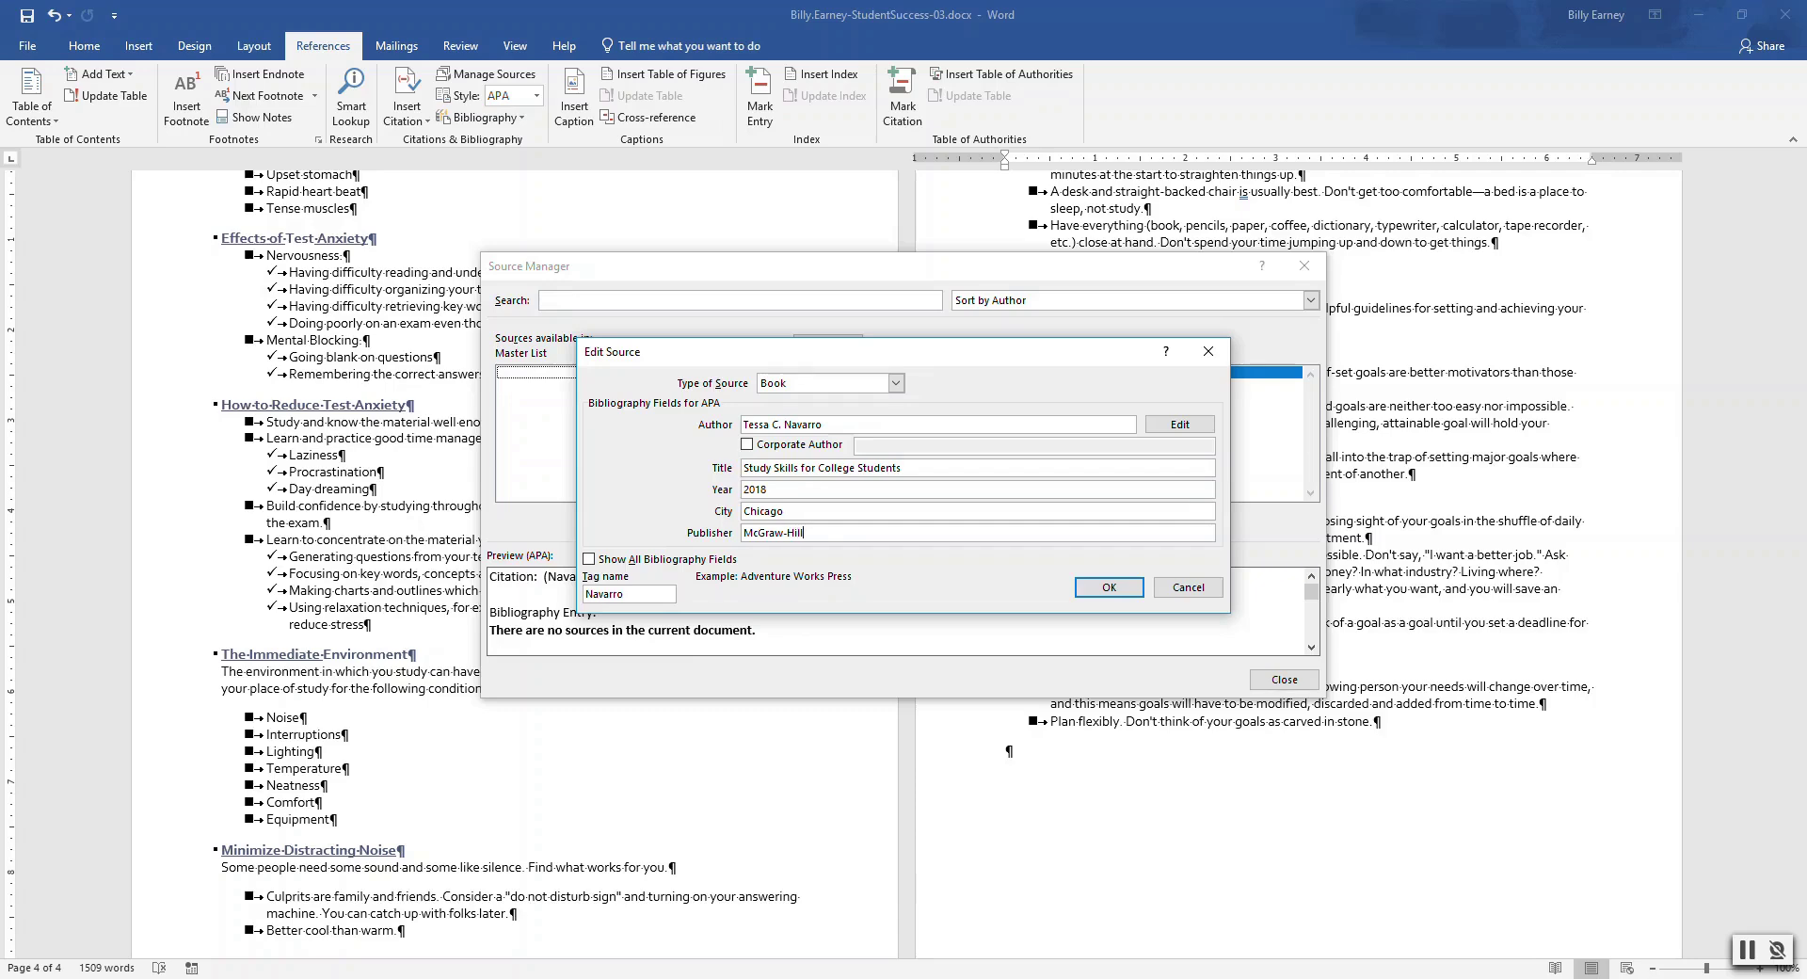
left_click(1103, 588)
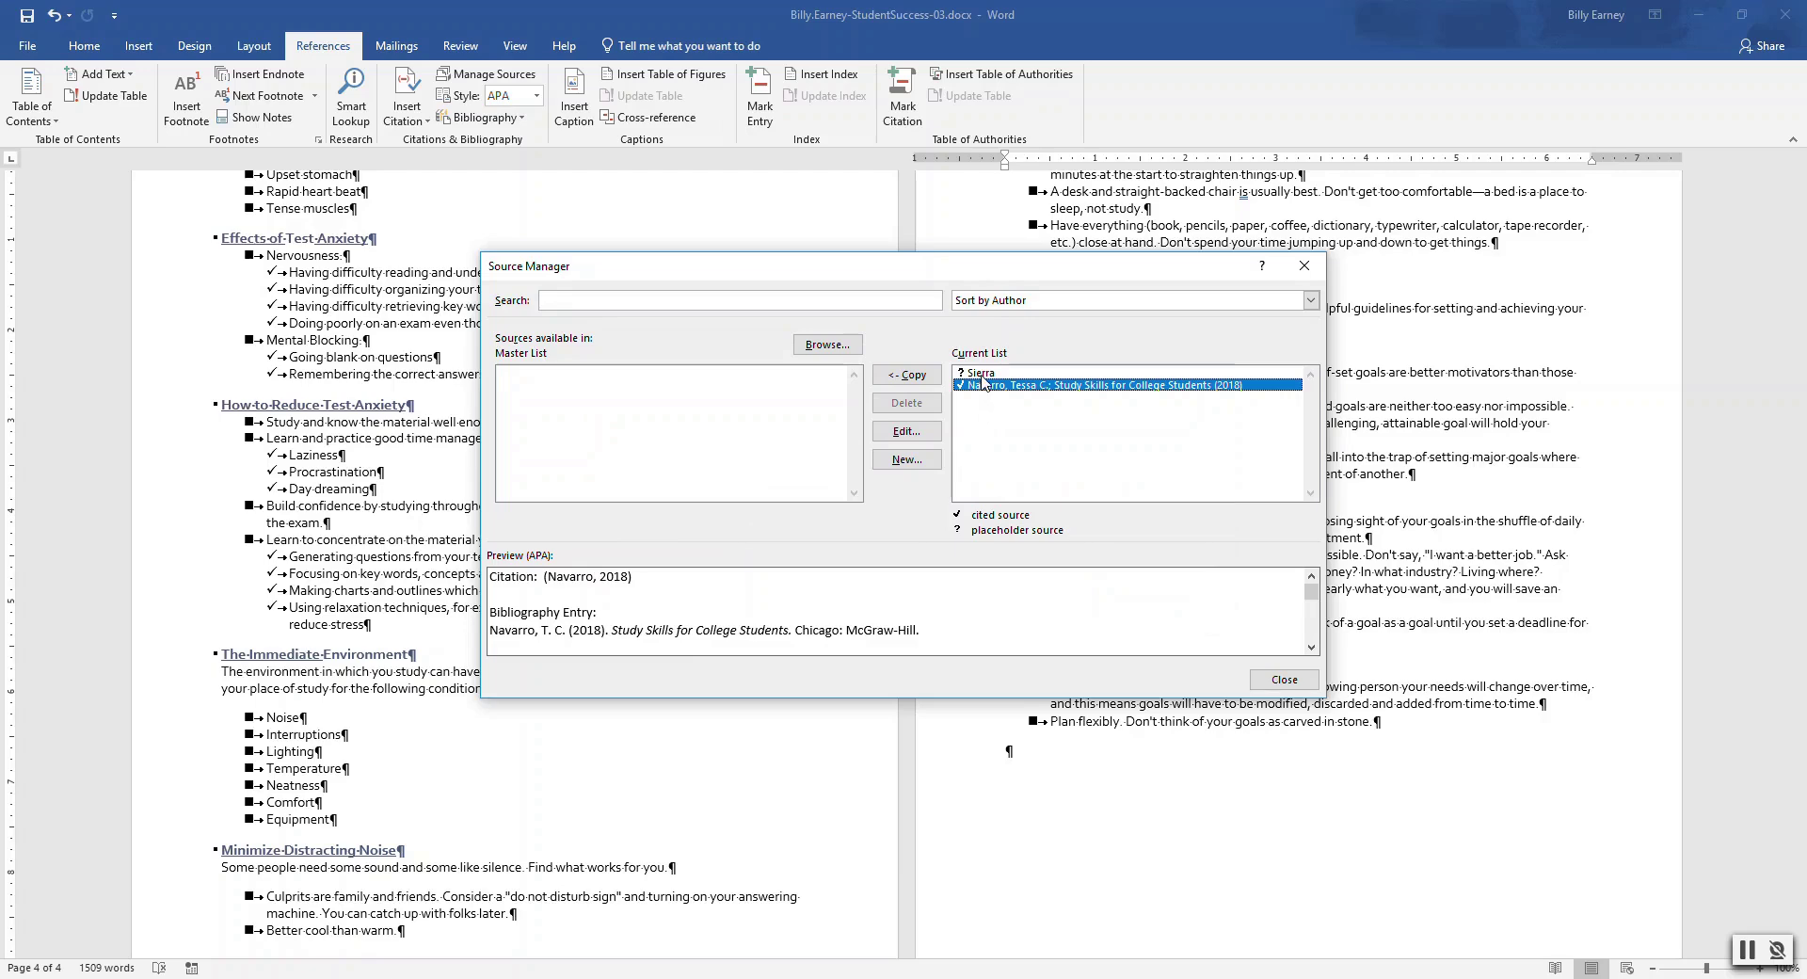
Change the Sierra placeholder source's type to Document From Web site
left_click(986, 372)
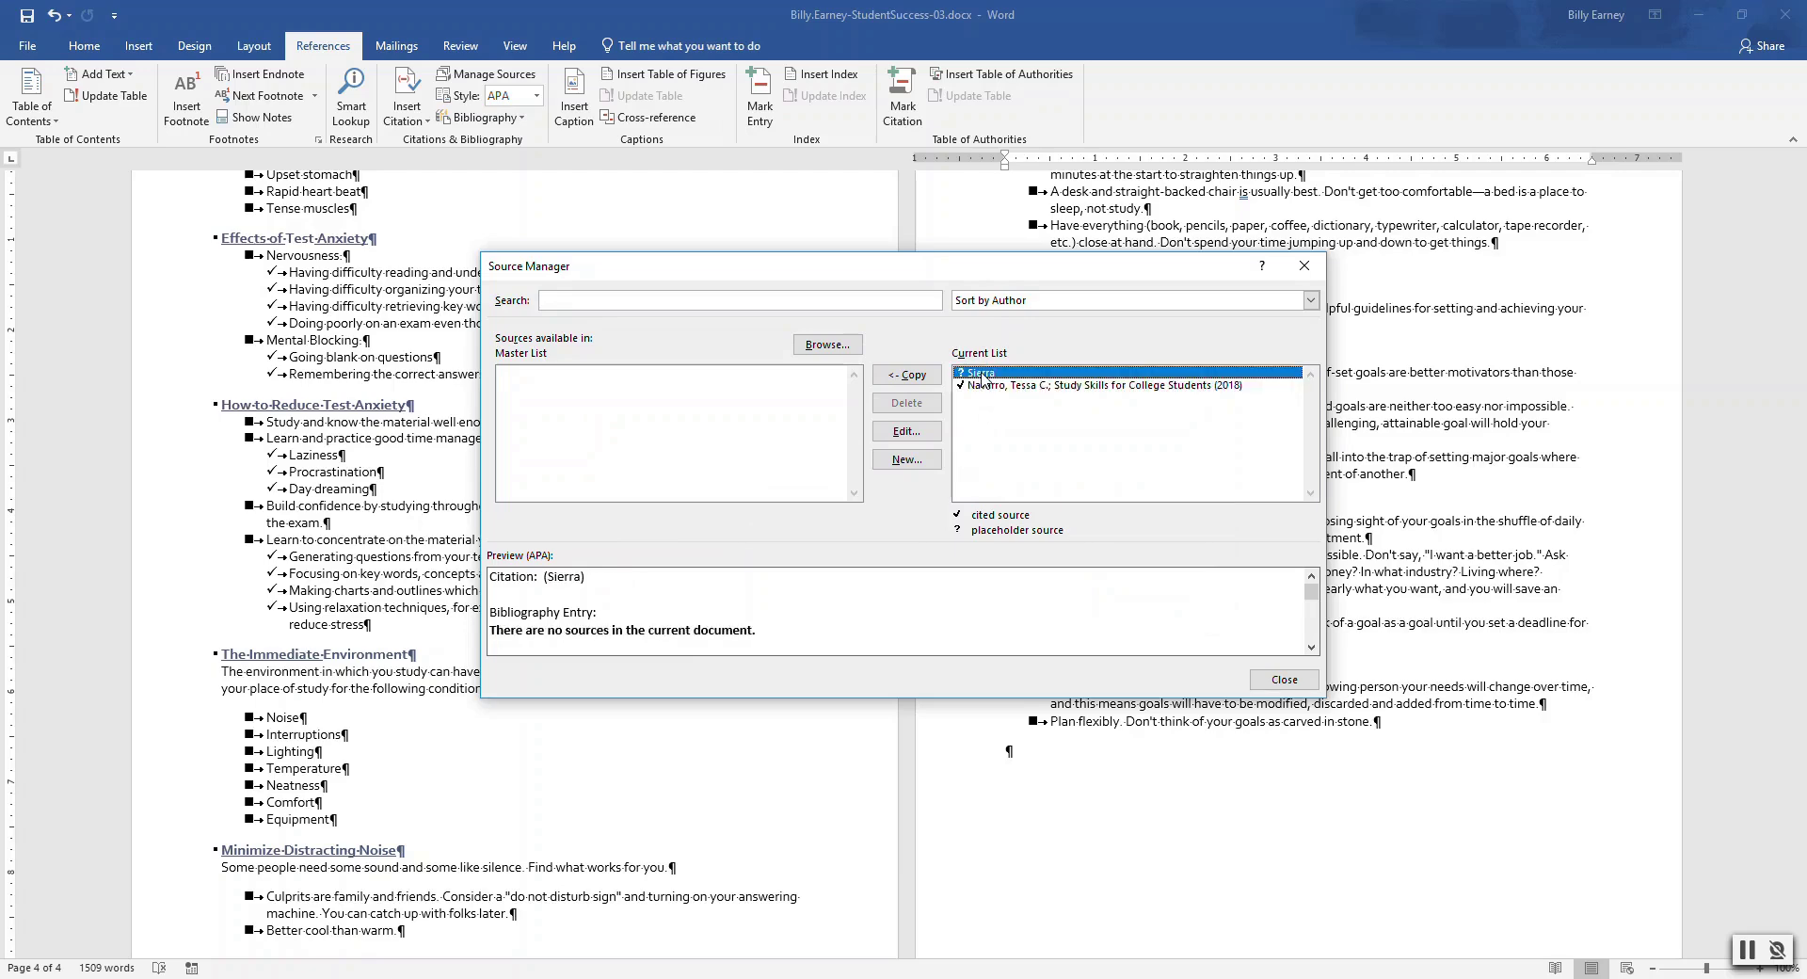
left_click(905, 431)
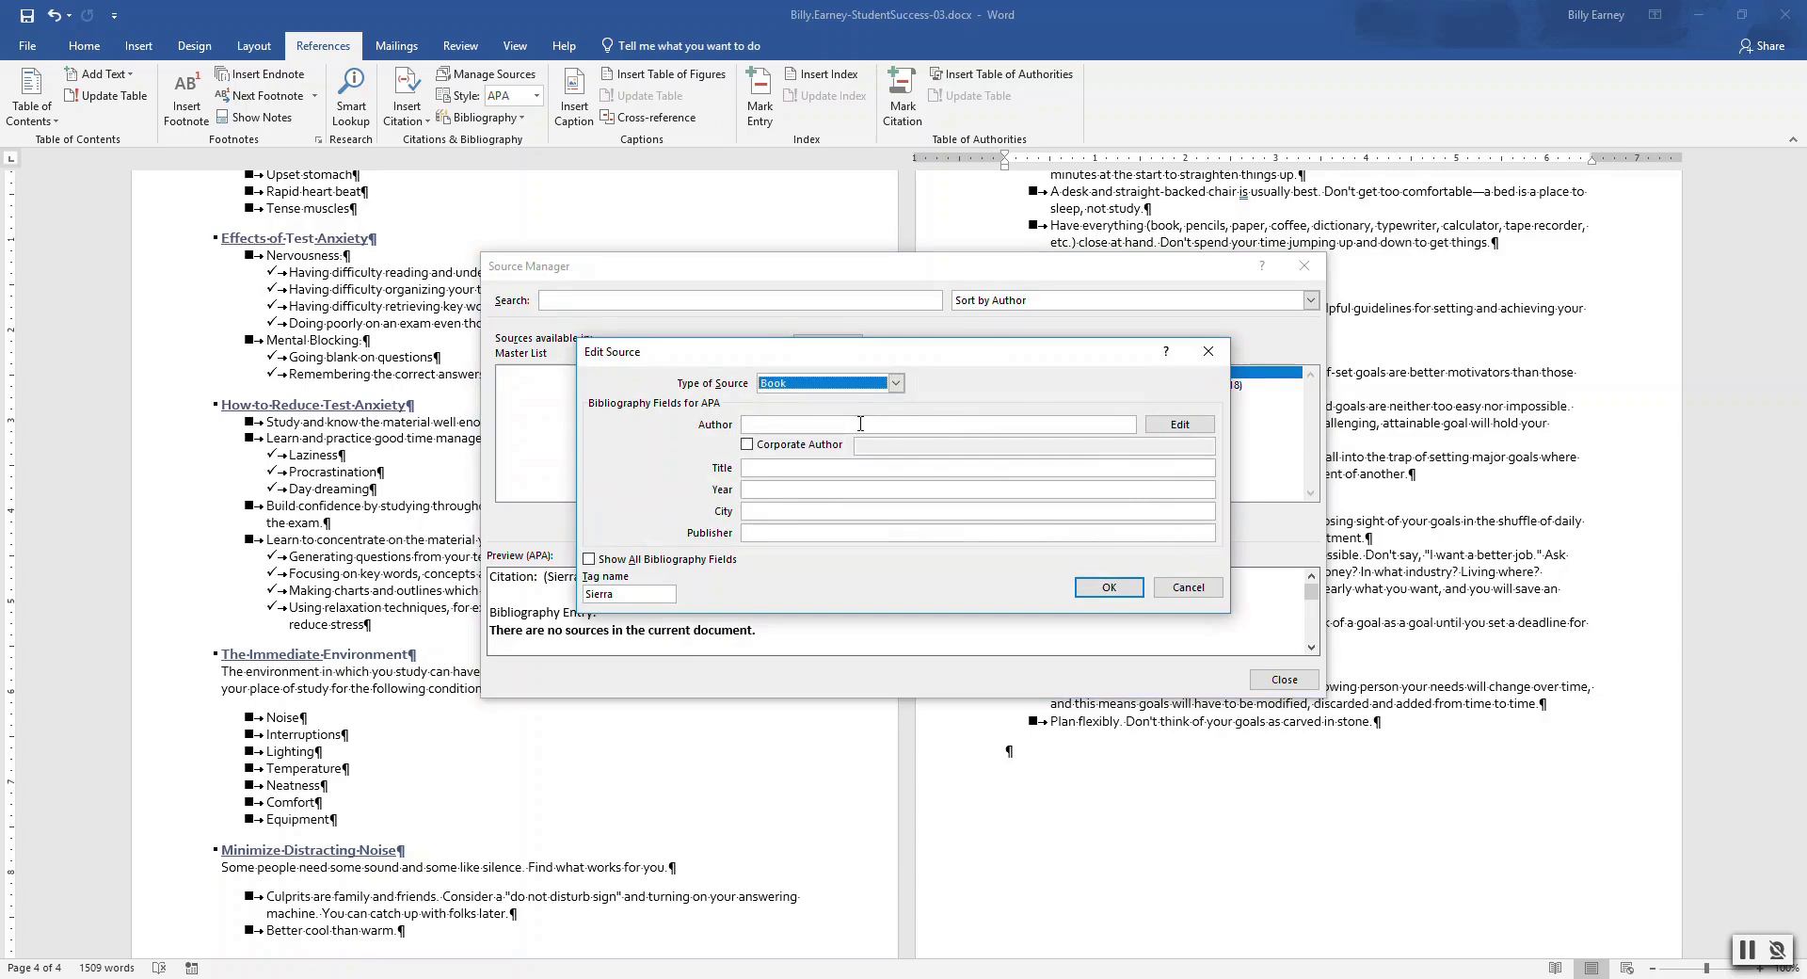
left_click(896, 383)
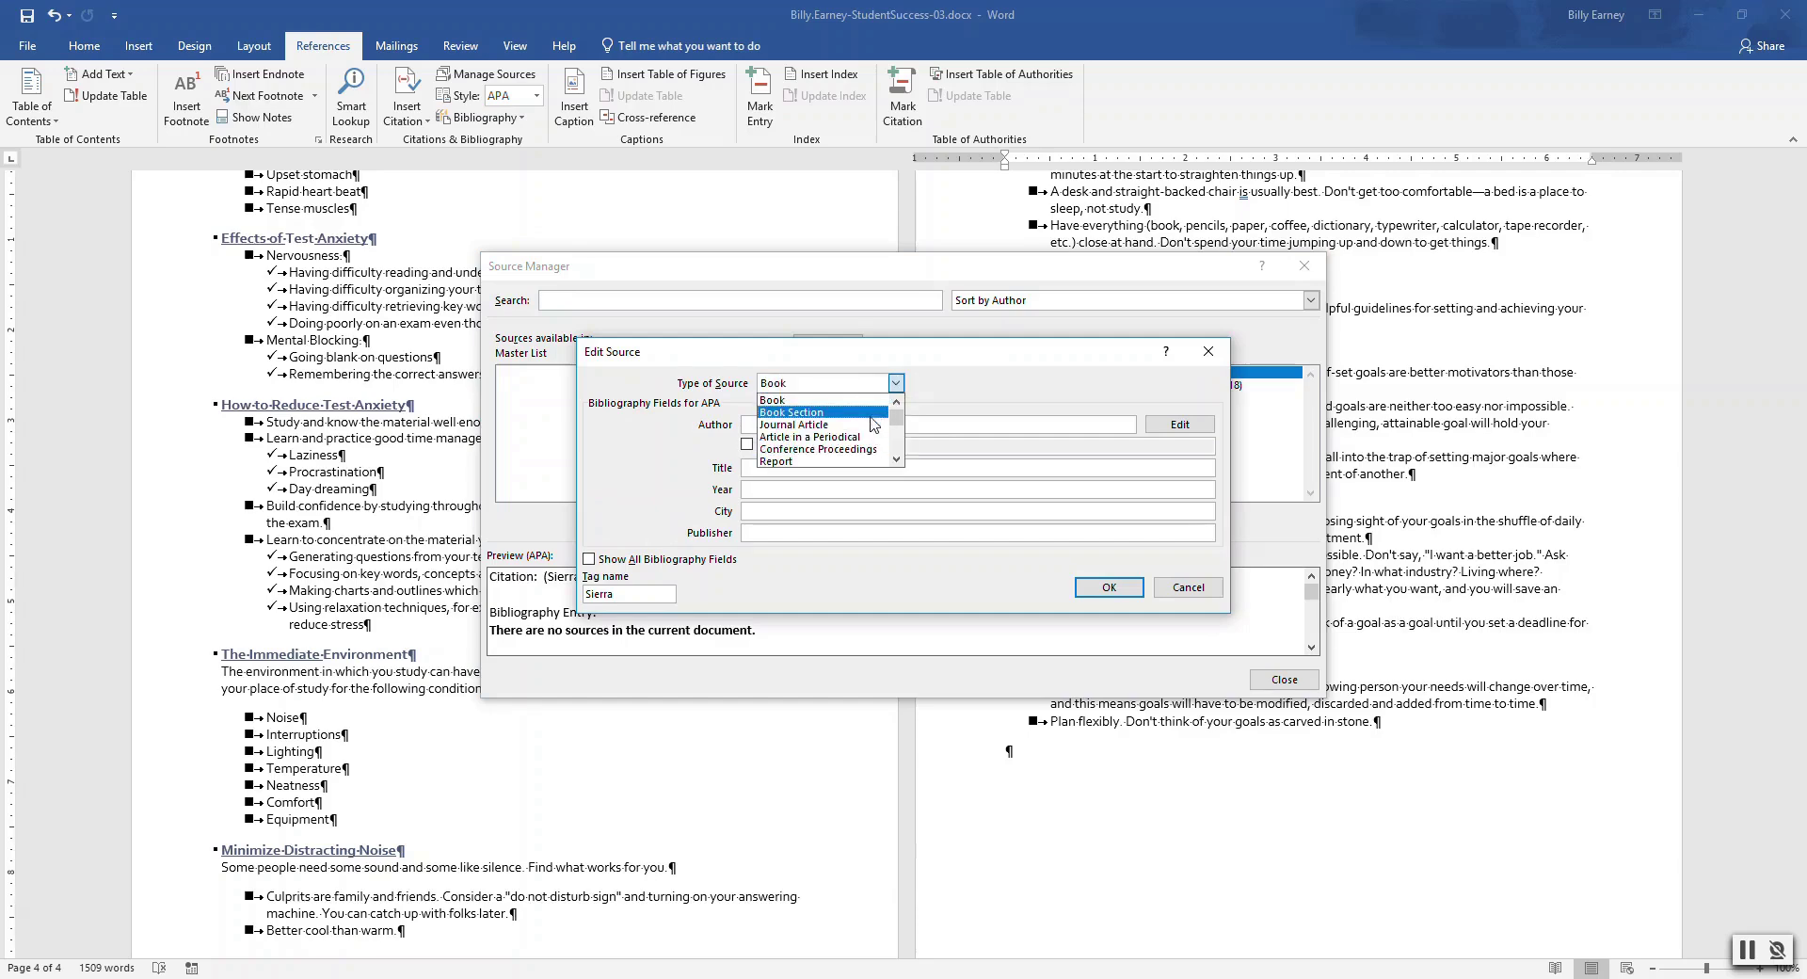
left_click(896, 459)
left_click(896, 460)
left_click(895, 459)
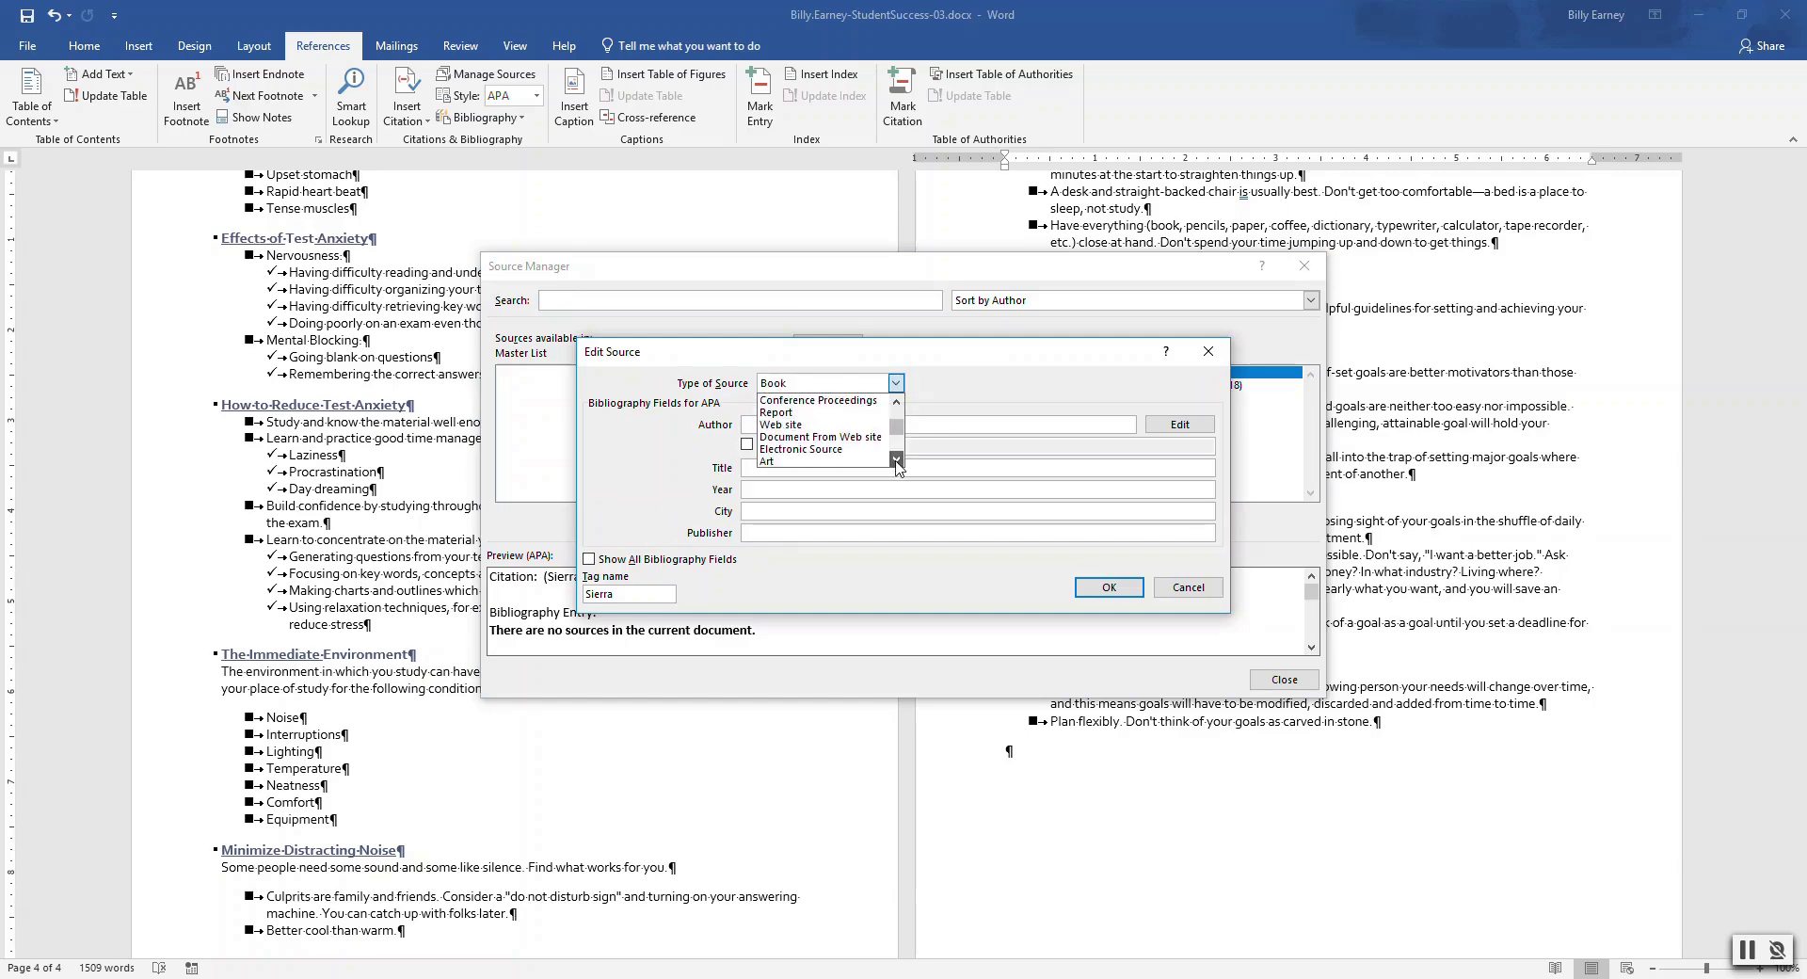
left_click(877, 443)
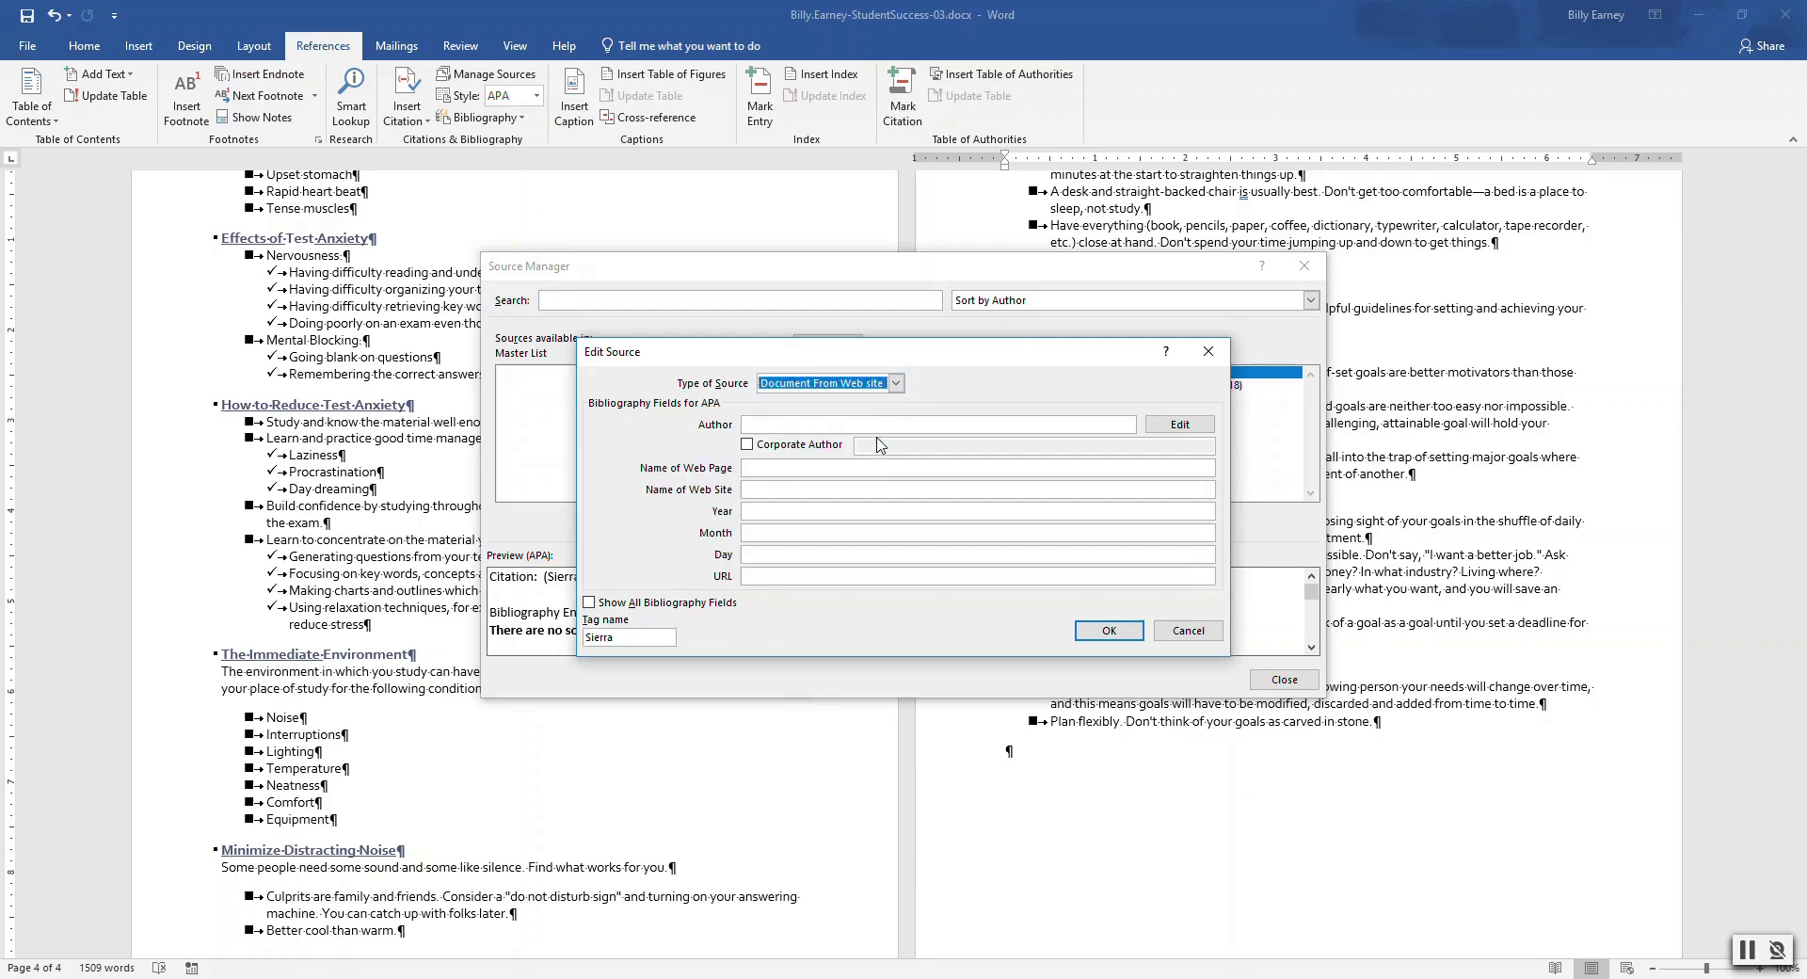
Set corporate author Sierra Pacific Community College District, page Tips for Student Success, site spccd.edu
left_click(833, 424)
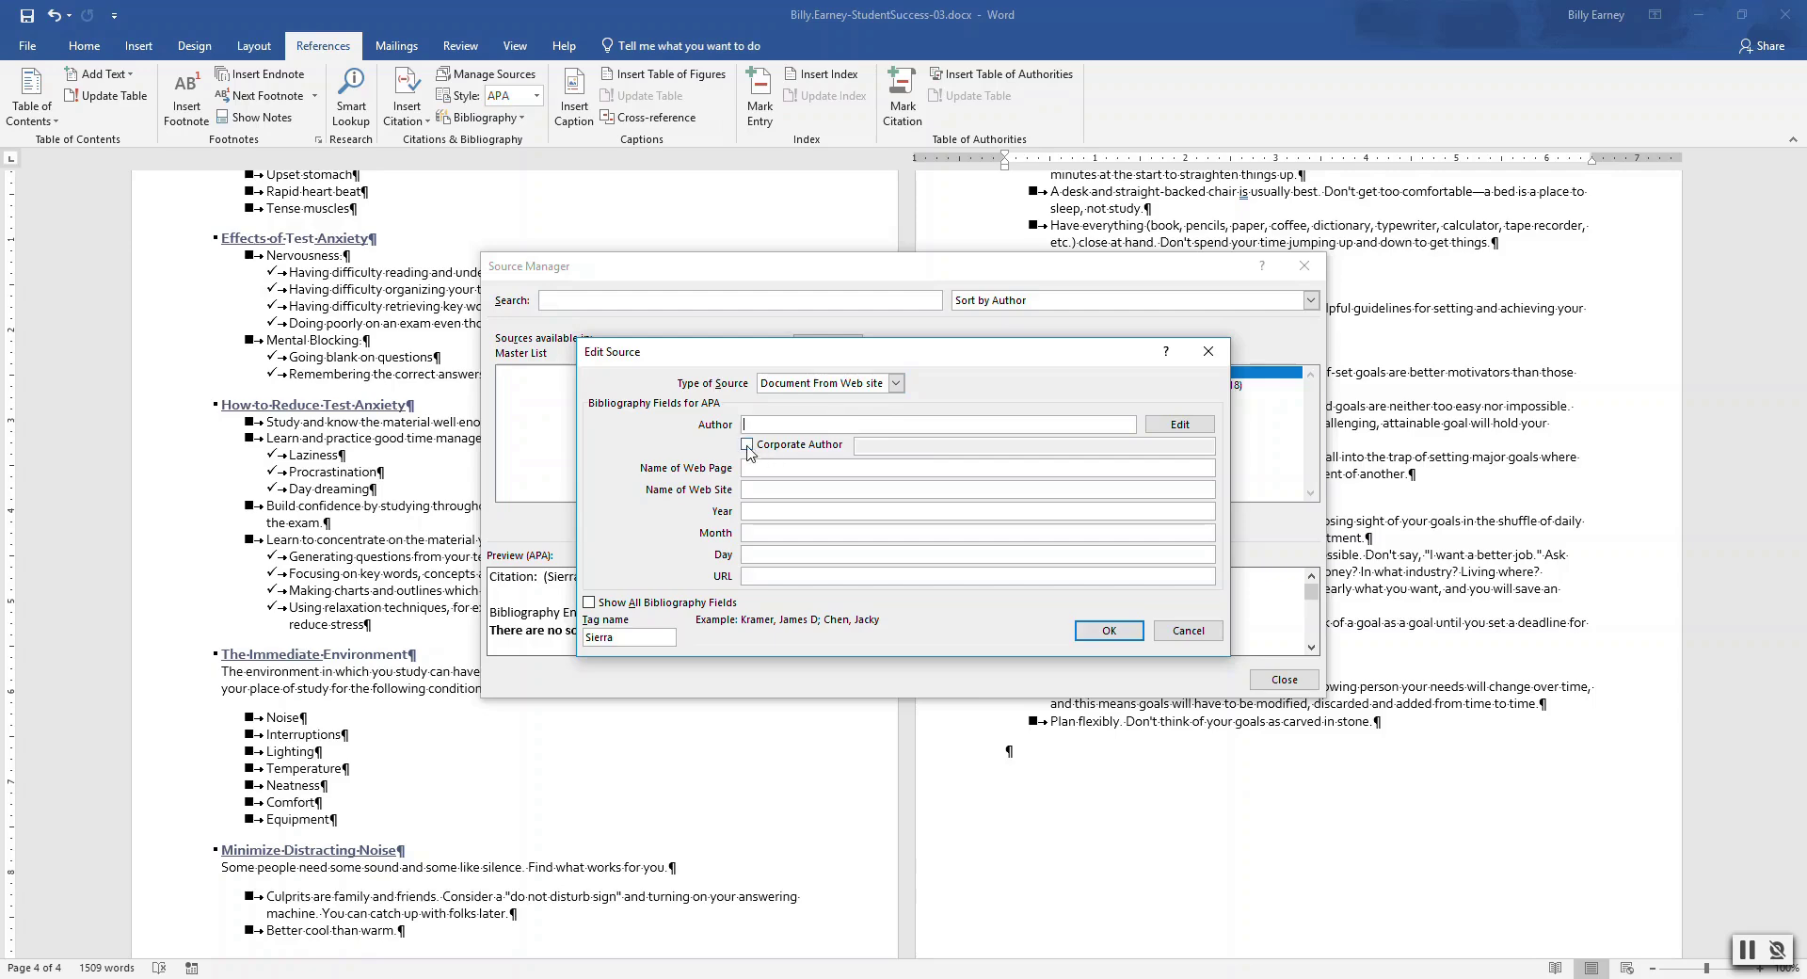
left_click(747, 444)
left_click(865, 444)
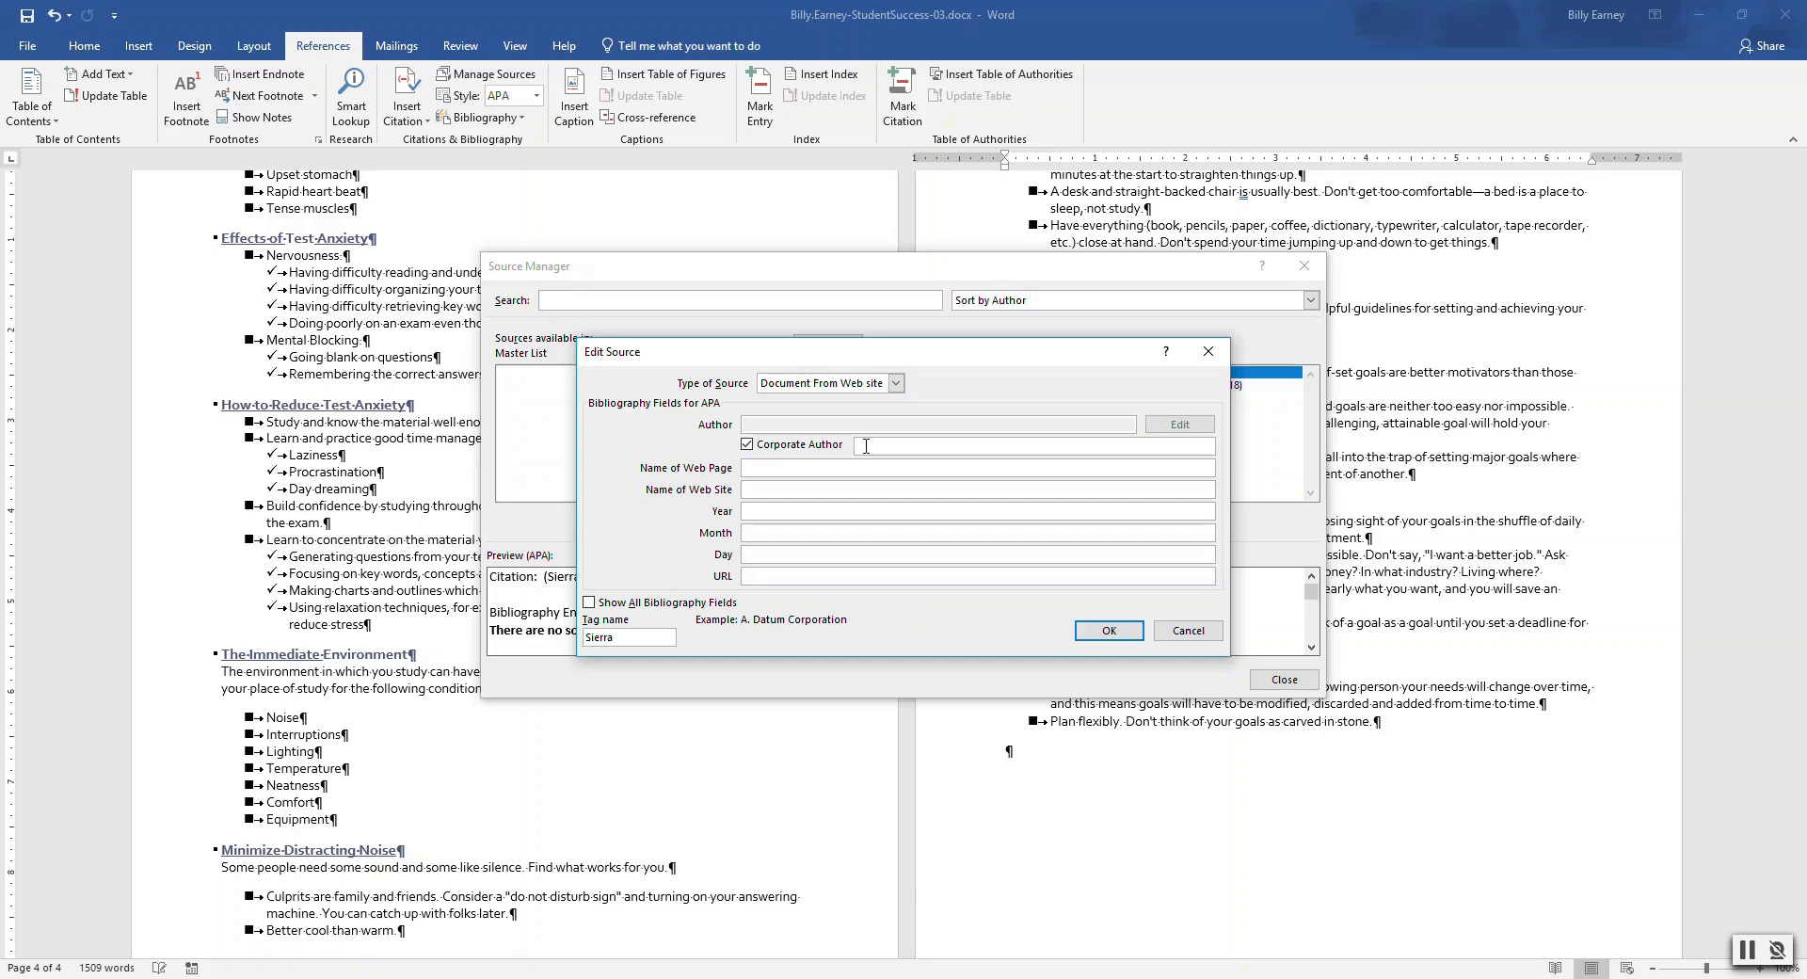
type("Sierra Pacific Community College District")
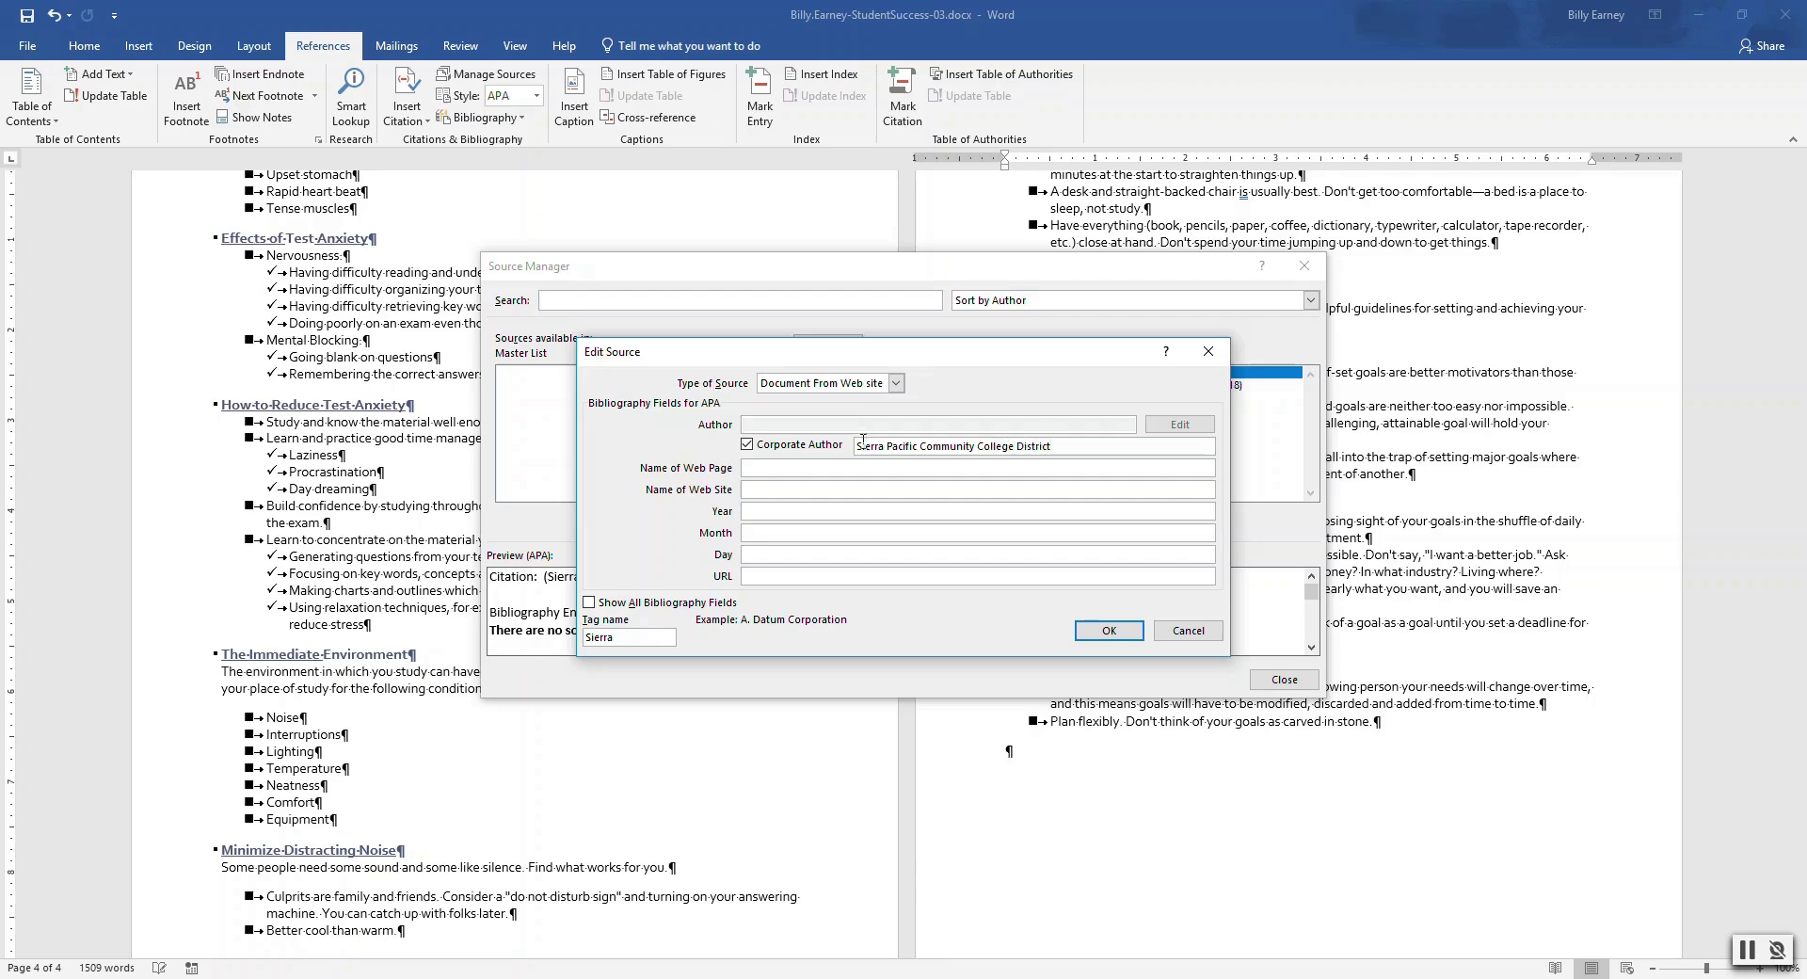
left_click(764, 467)
type("Tips for Student Success")
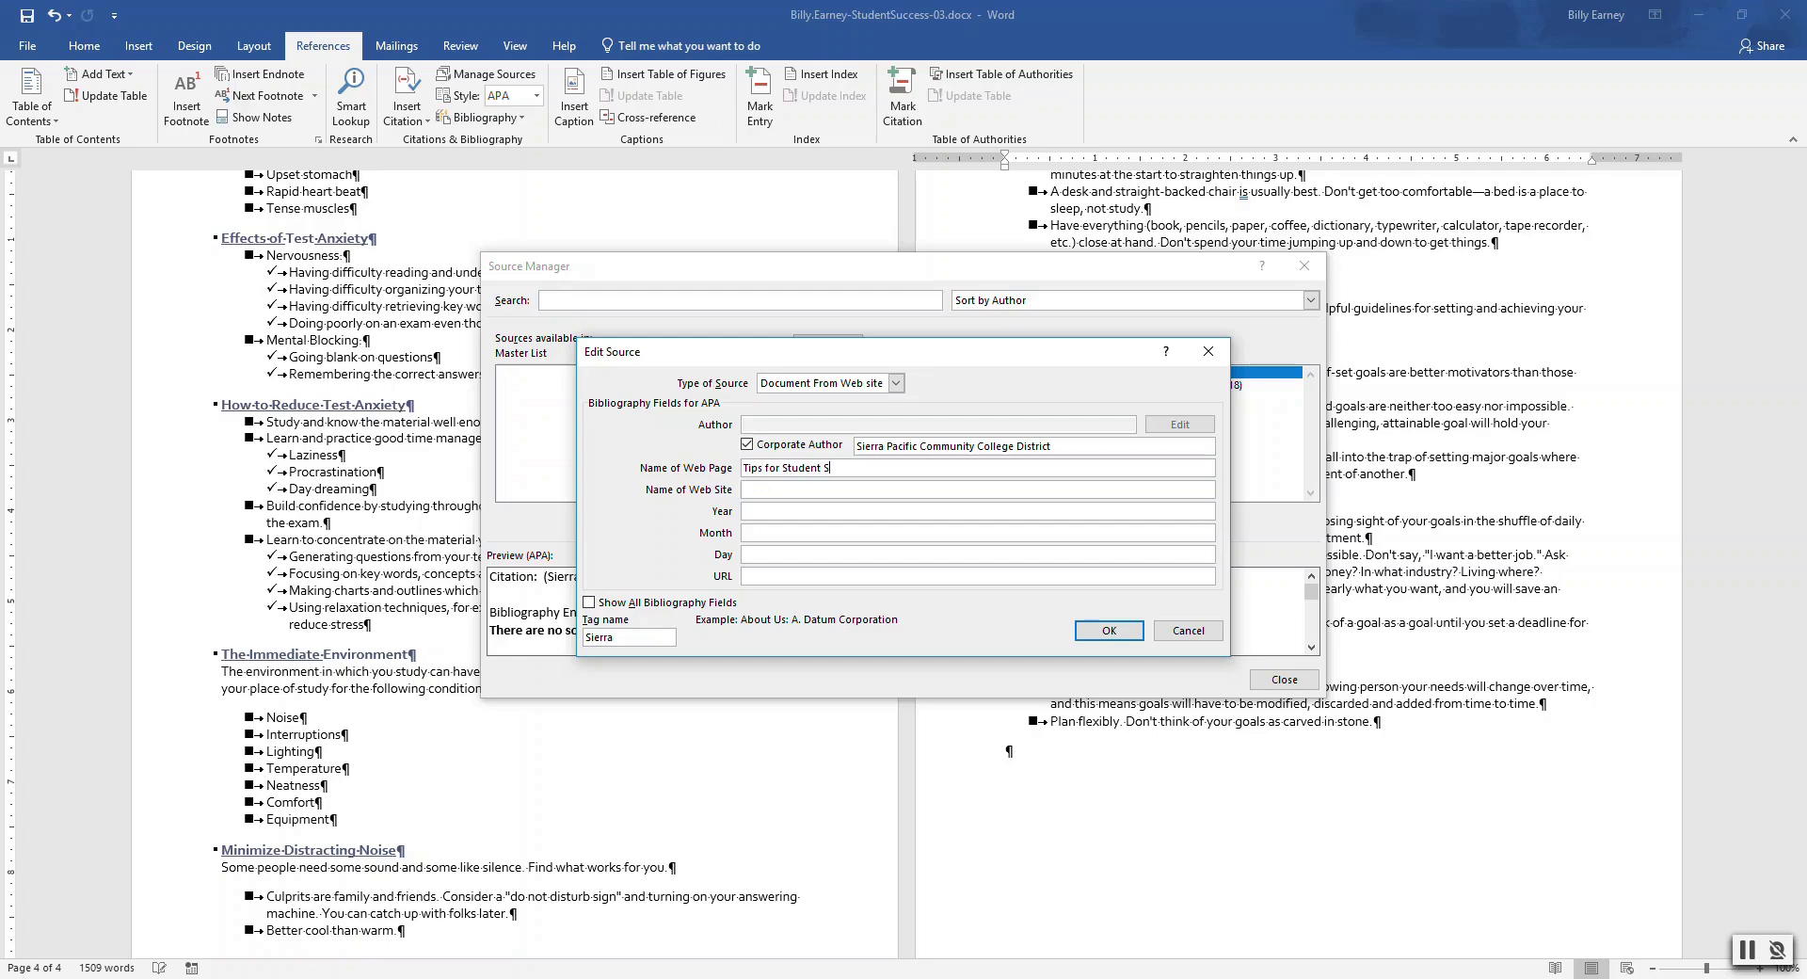
left_click(813, 488)
type("spccd.edu")
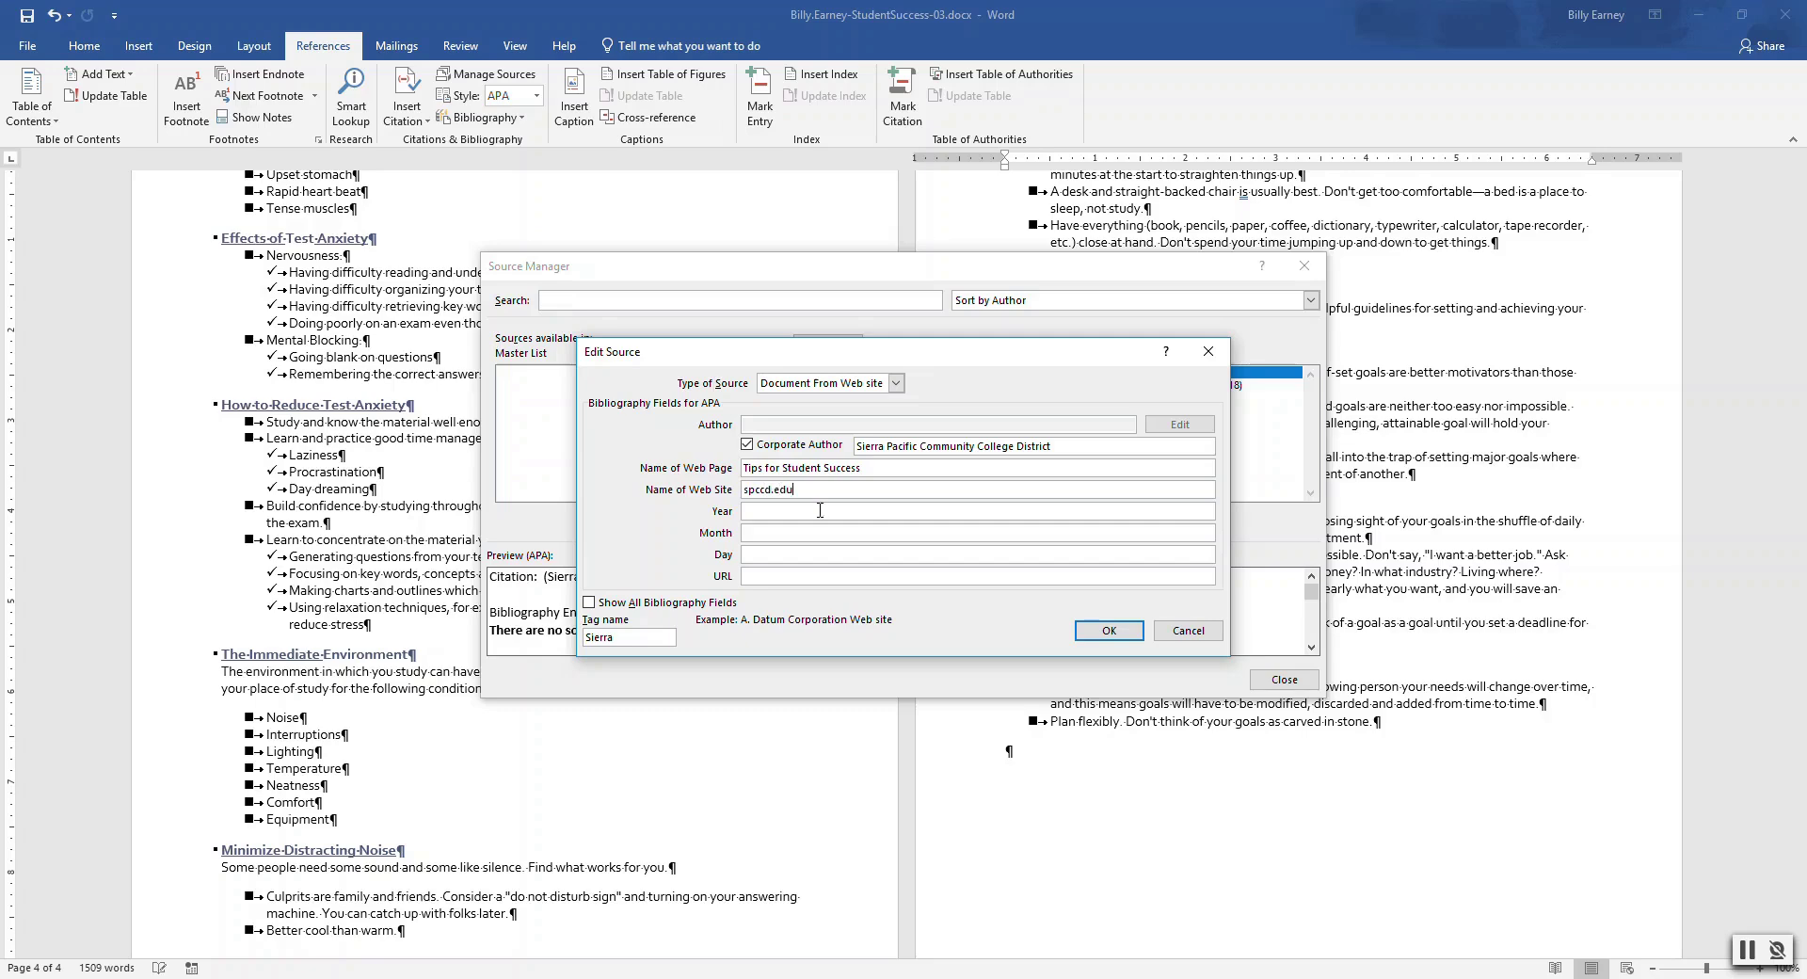
Enter the source date as February 2, with year 2019
left_click(819, 510)
type("2019")
left_click(794, 534)
type("Feburar")
key("BackSpace")
key("BackSpace")
type("r")
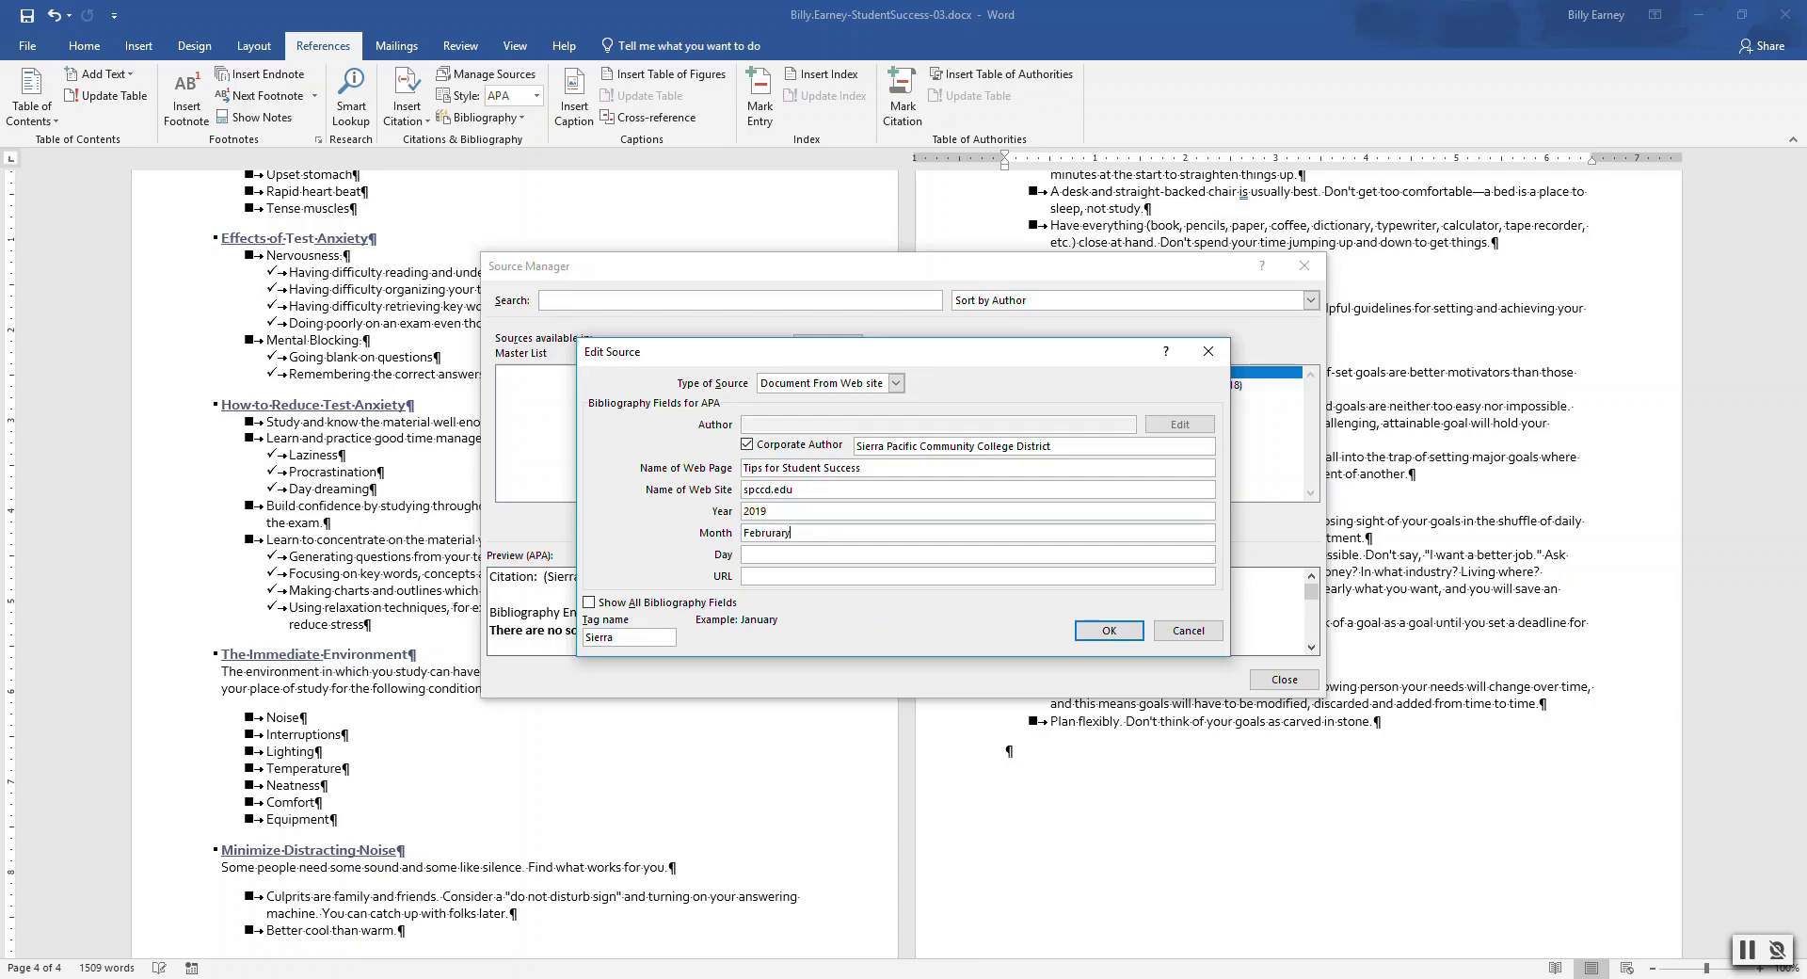
key("BackSpace")
key("BackSpace")
key("BackSpace")
key("BackSpace")
key("BackSpace")
type("ruary")
left_click(799, 554)
type("2")
left_click(794, 573)
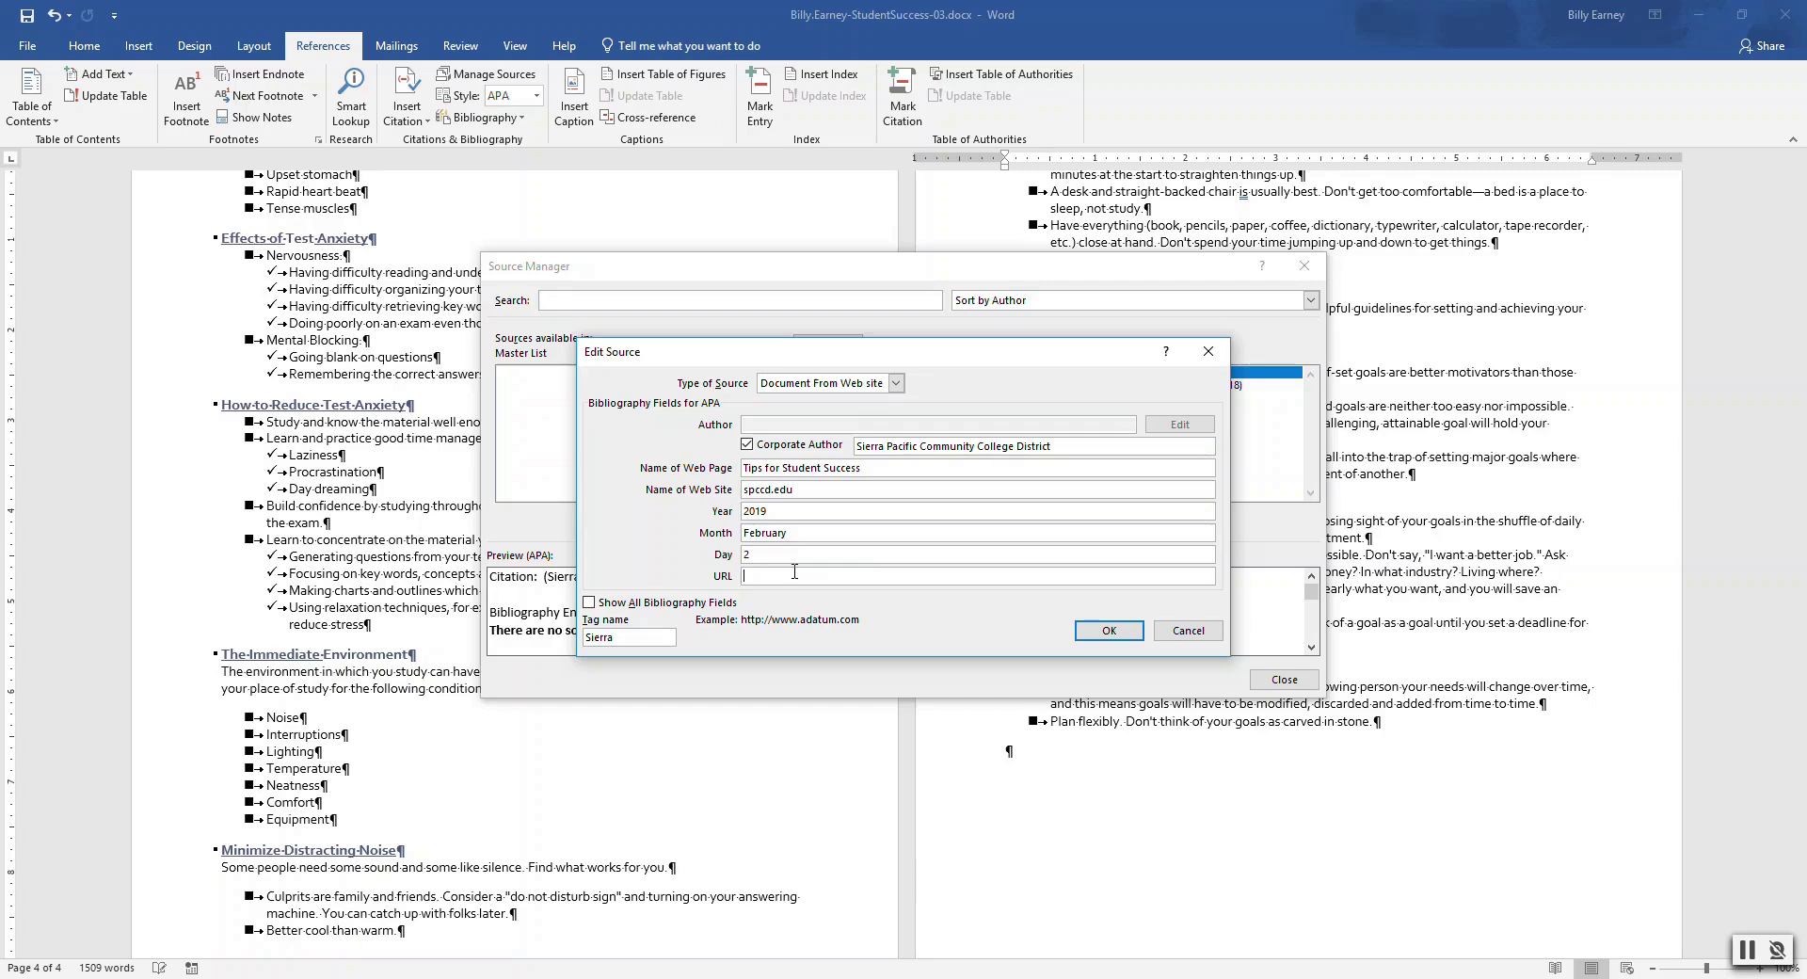
left_click(803, 510)
key("BackSpace")
key("BackSpace")
type("20")
left_click(790, 574)
type("http://www.spccd.edu/tips4success.pdf")
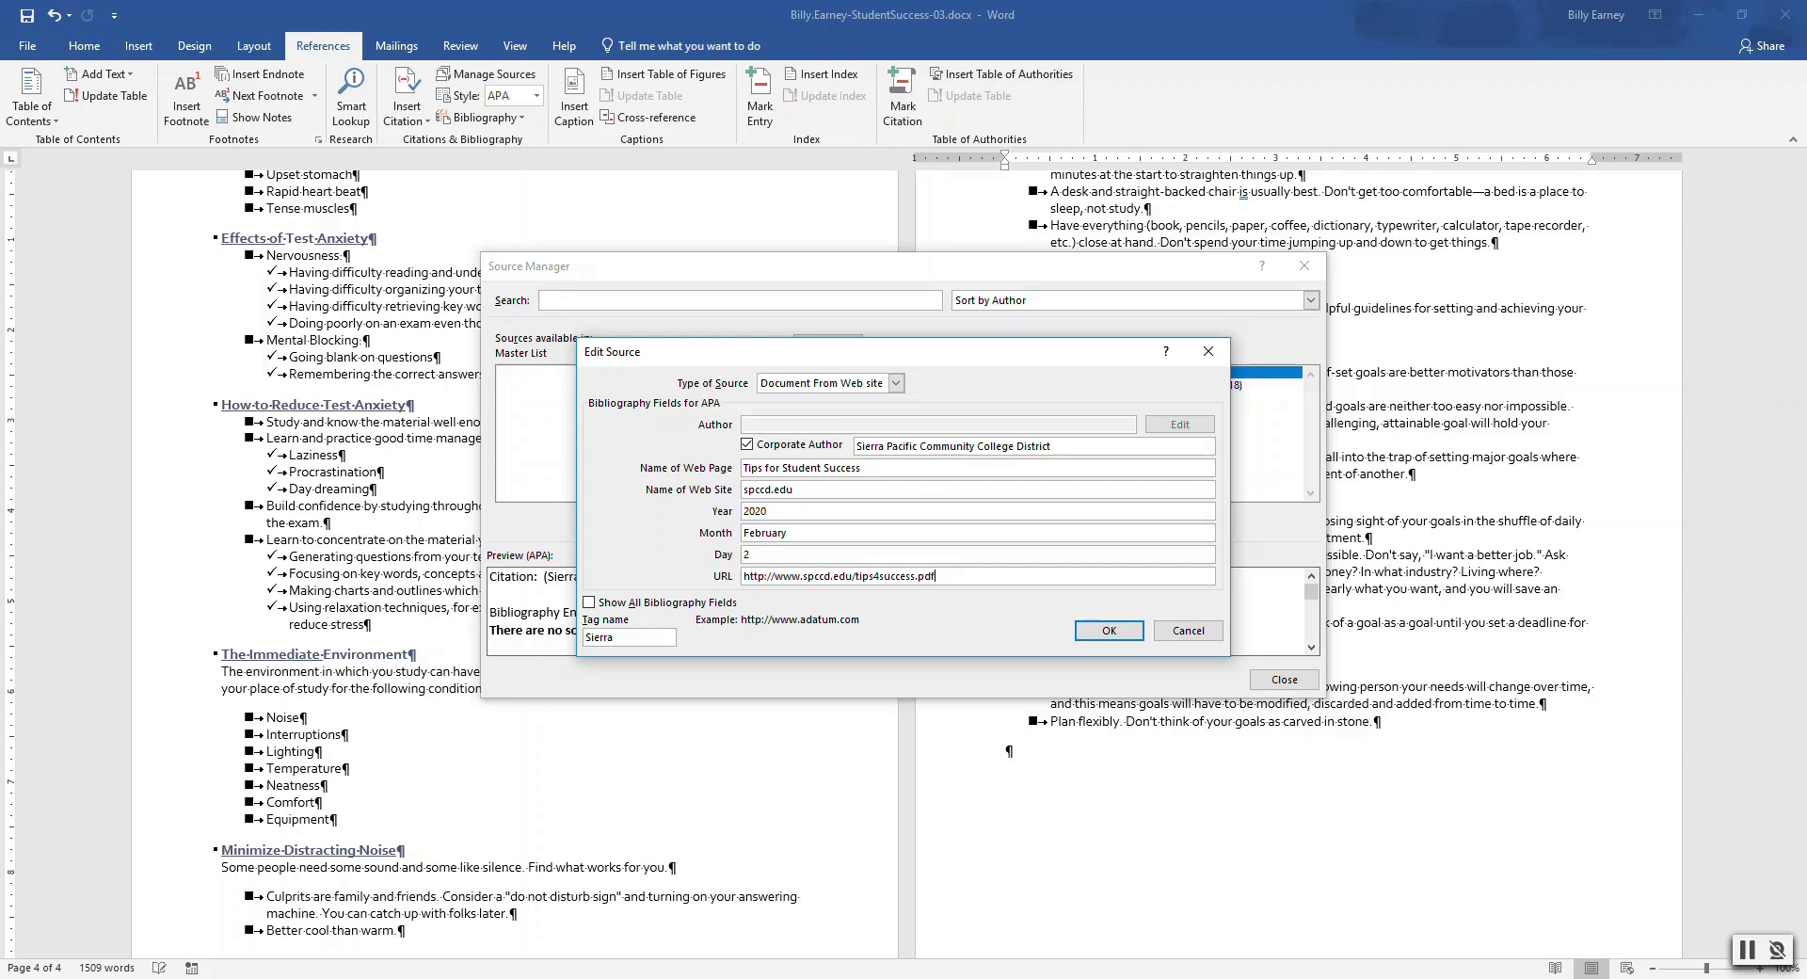
left_click(1099, 631)
Close the source manager and show the Bibliography format gallery
left_click(1283, 678)
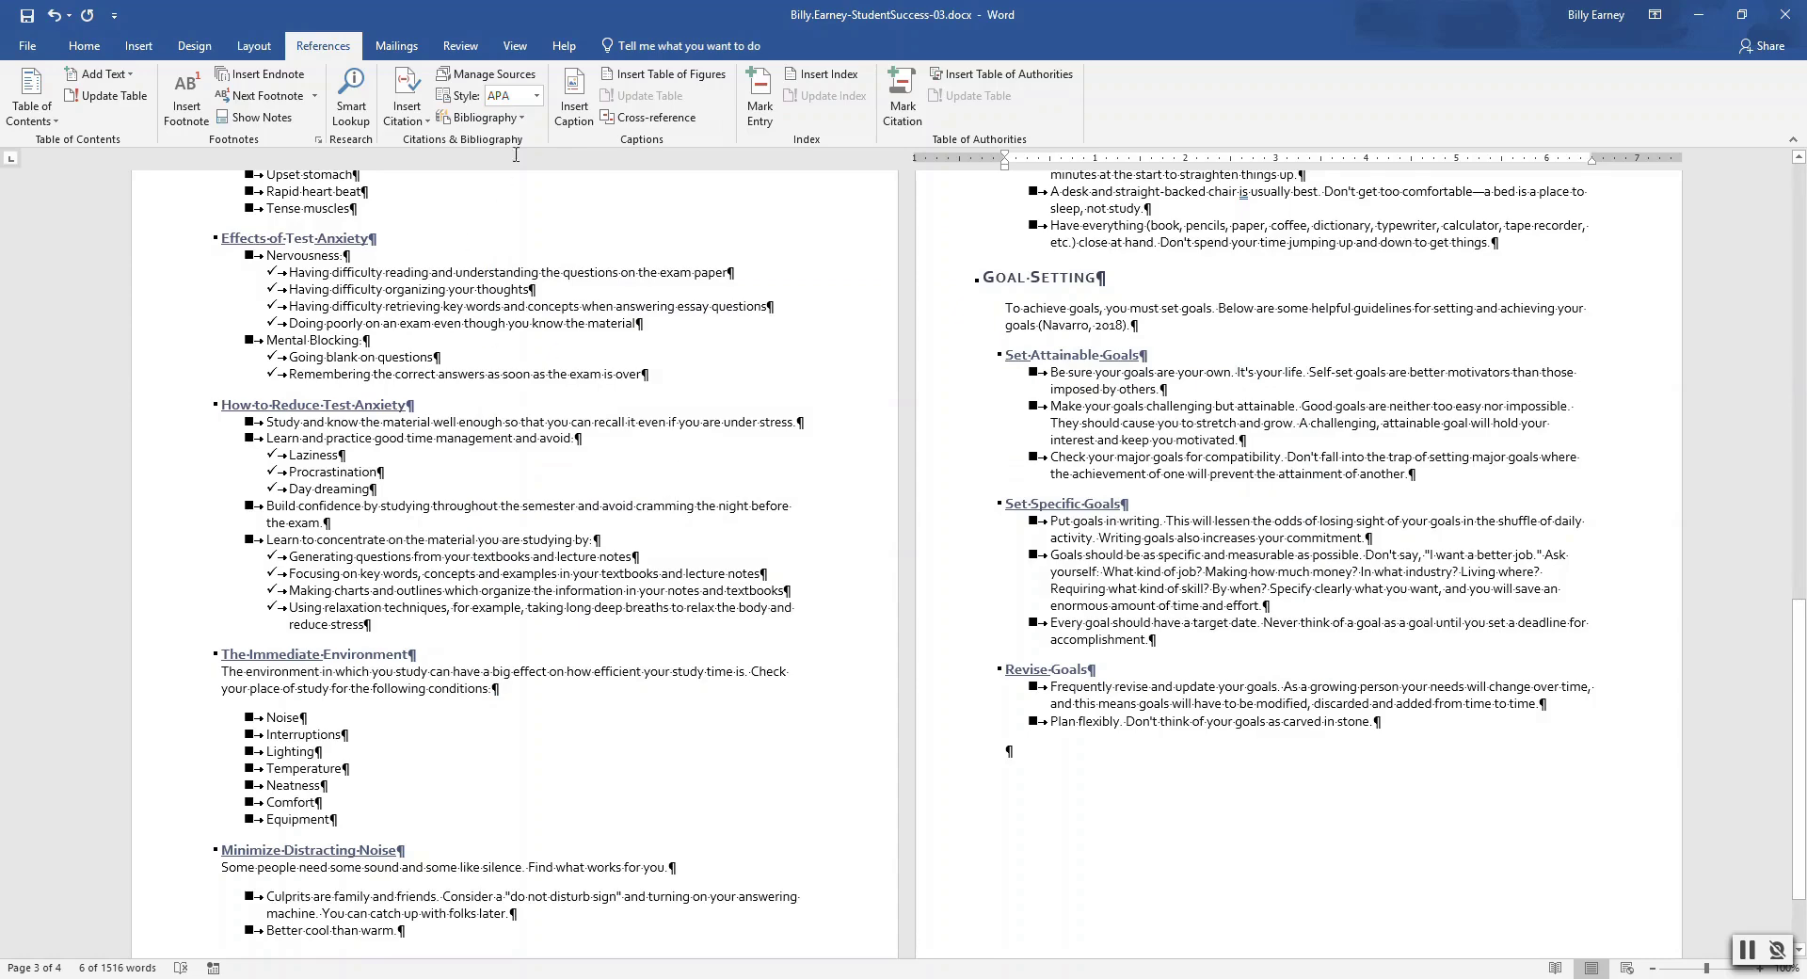
left_click(523, 120)
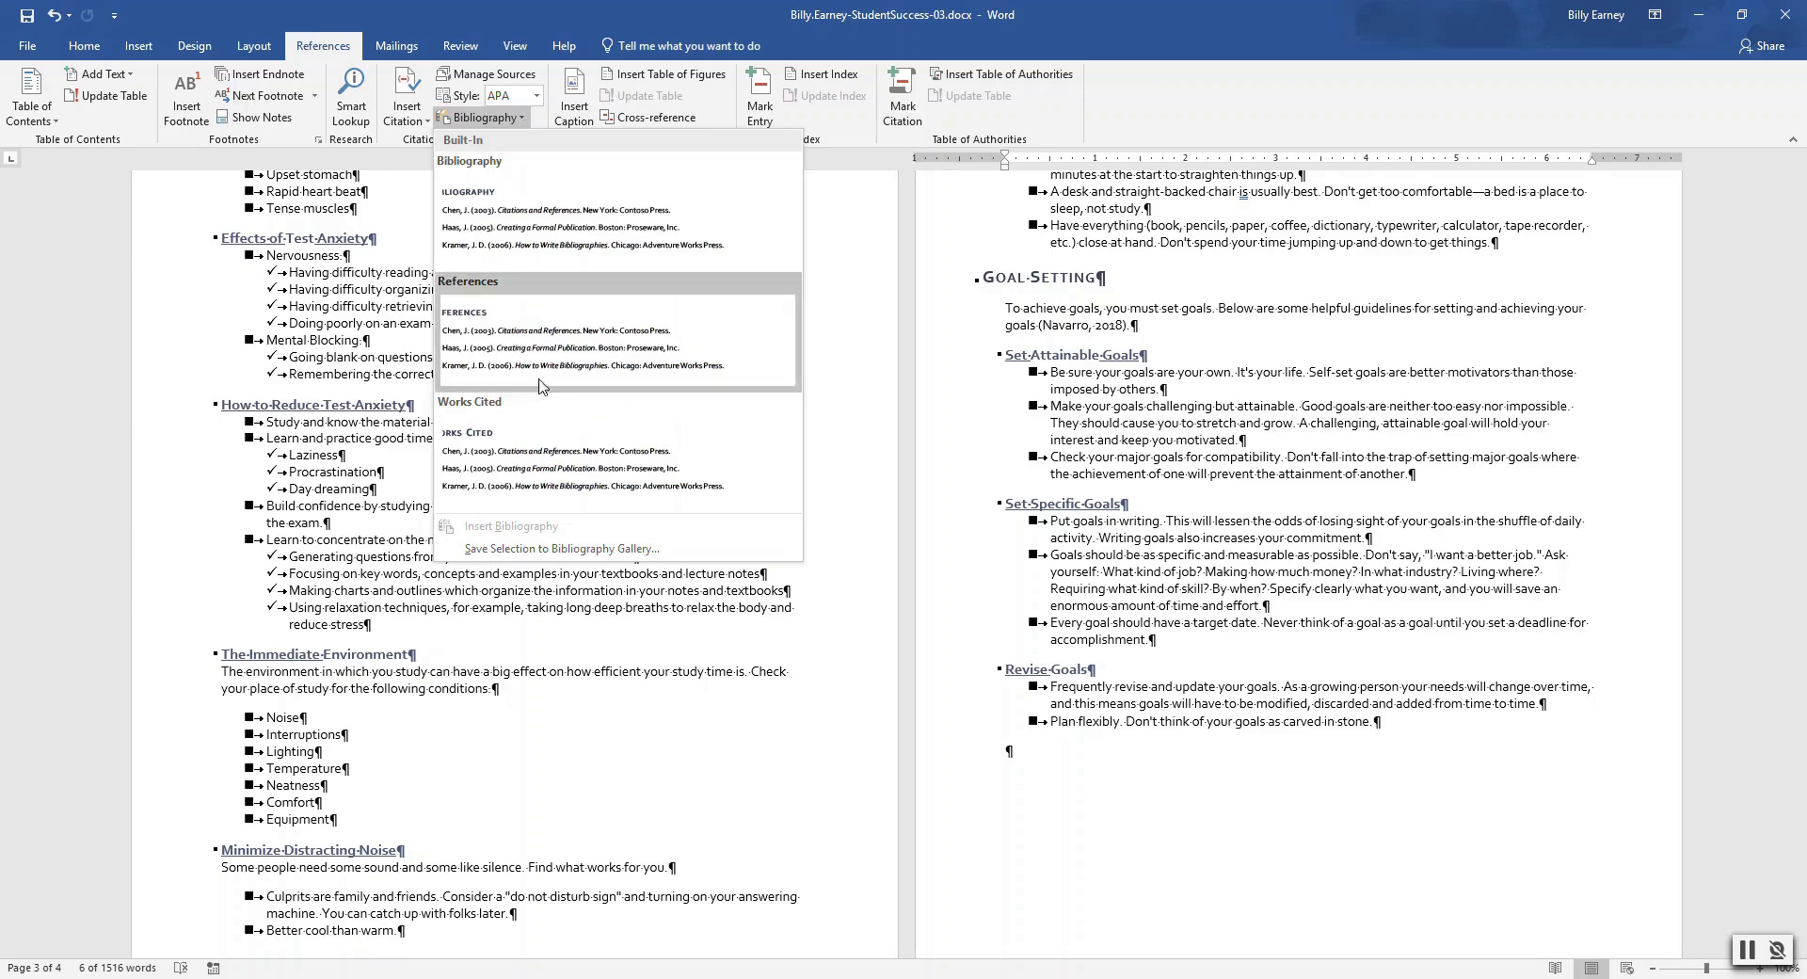
Switch the citation style to MLA and close the Bibliography gallery without inserting anything
left_click(537, 96)
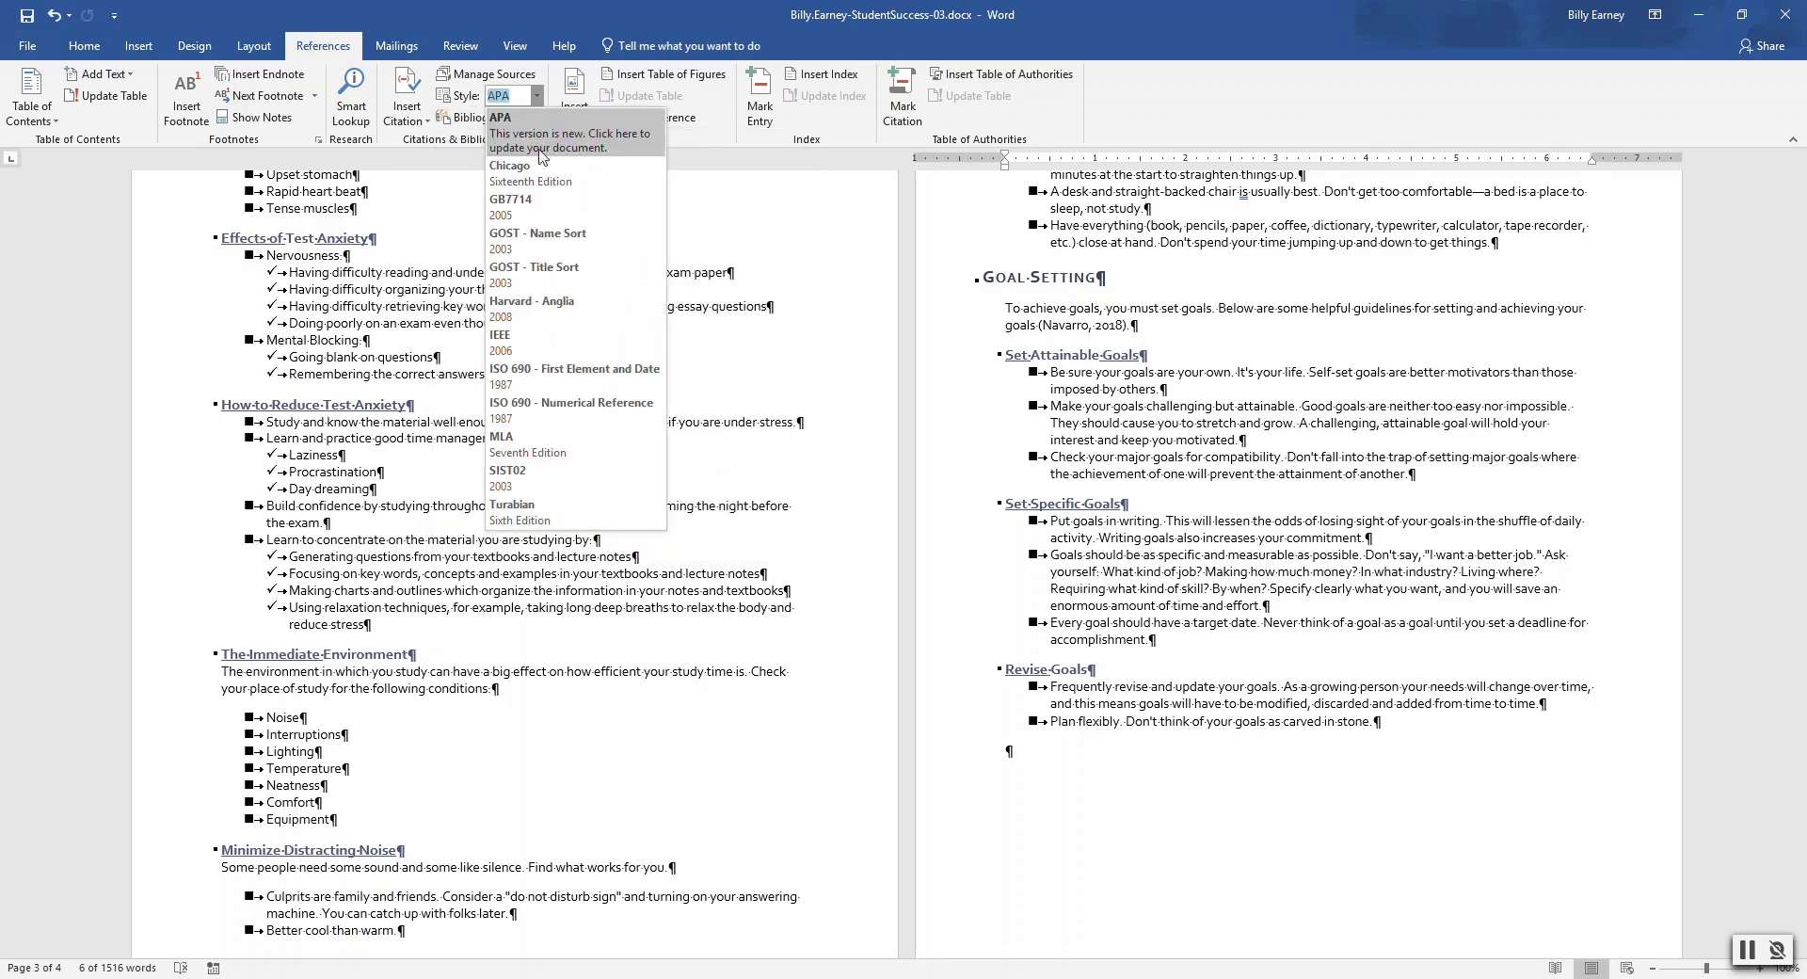
left_click(541, 439)
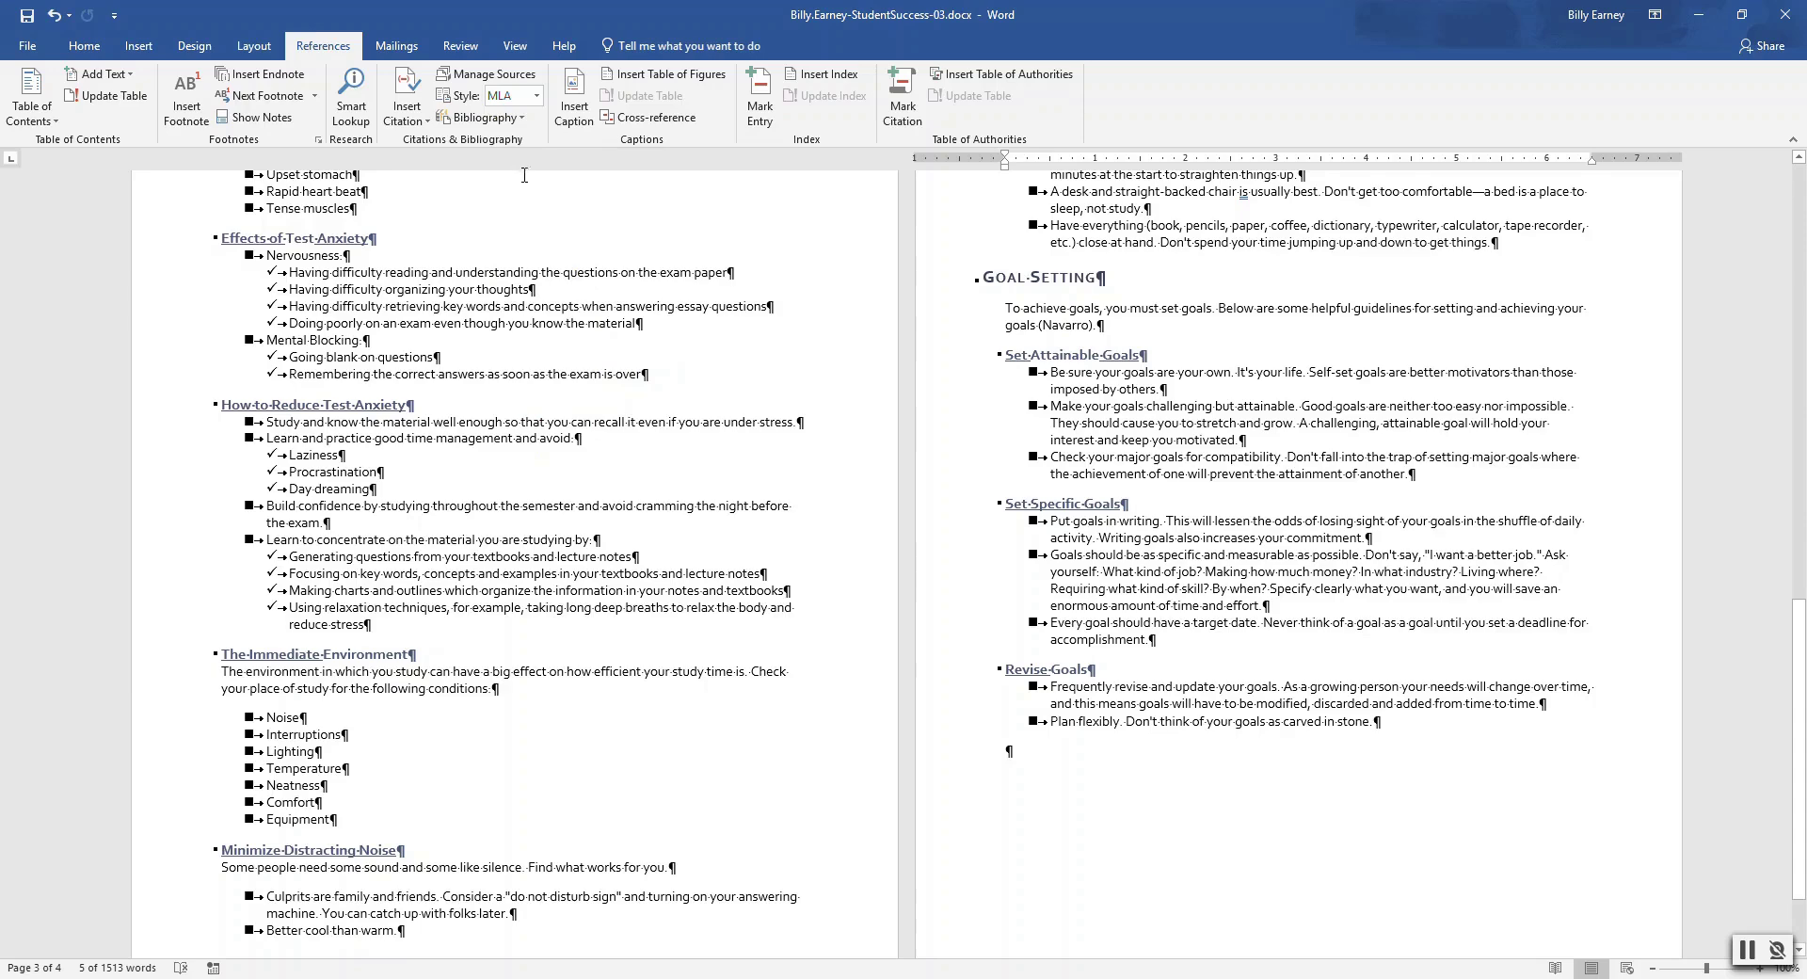
left_click(520, 118)
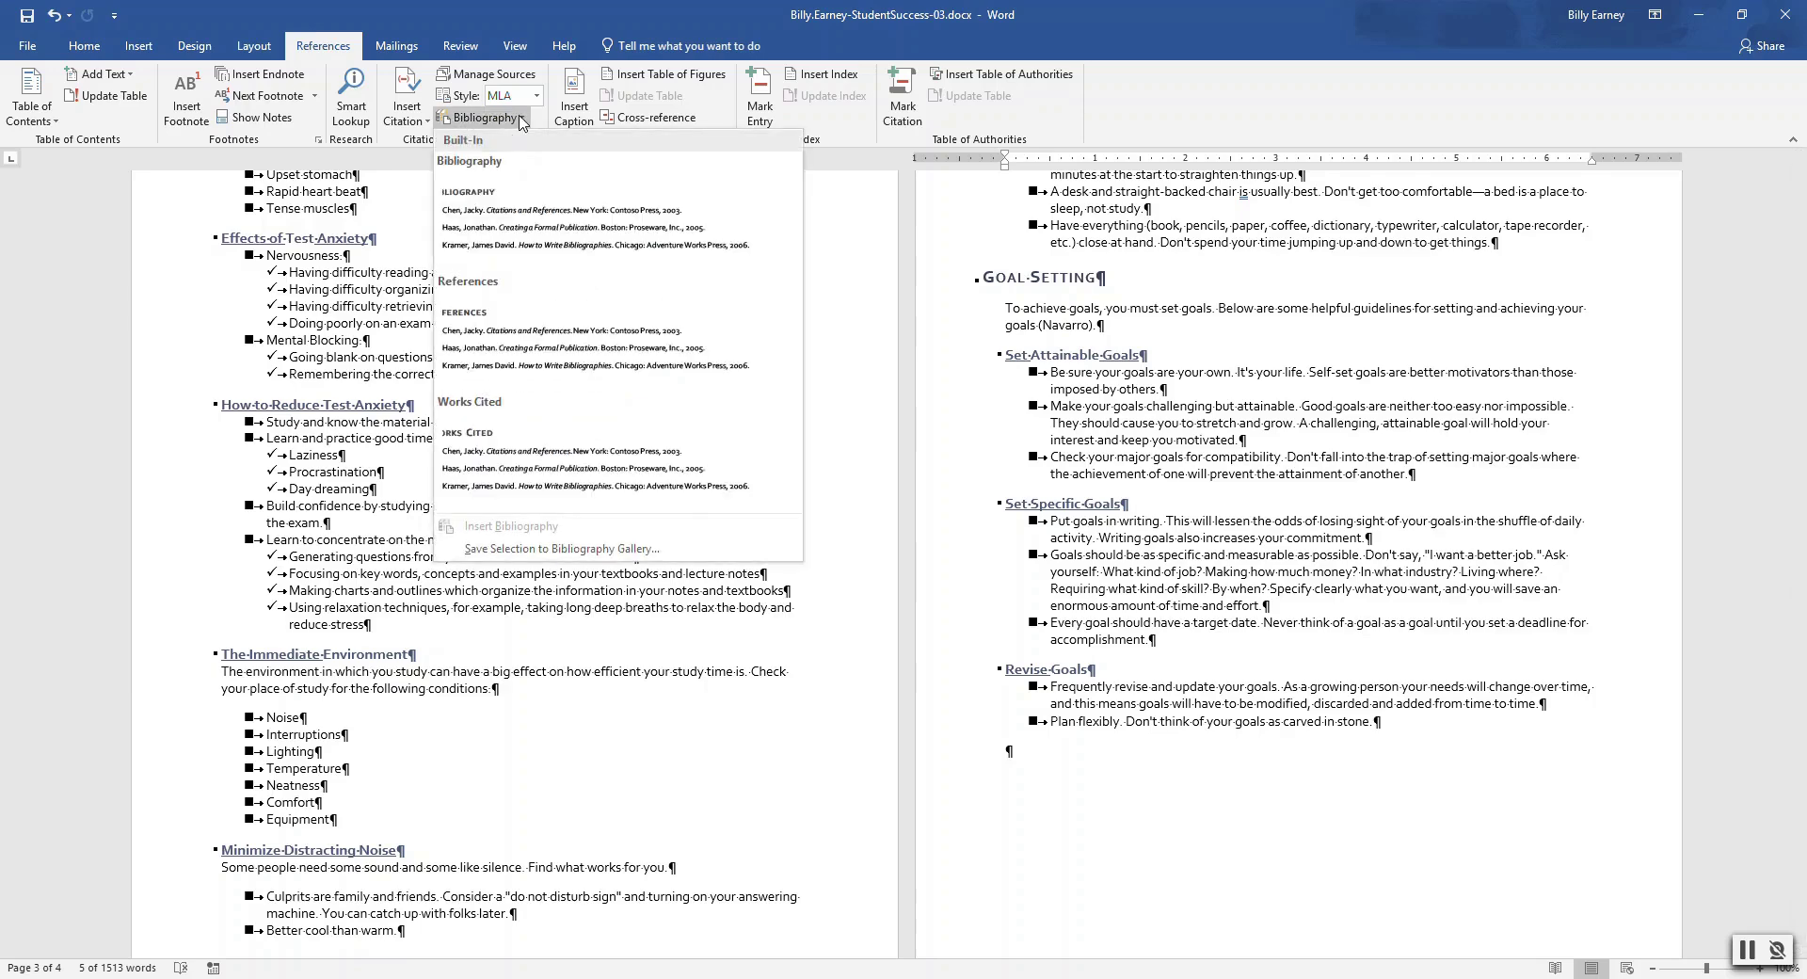
left_click(519, 118)
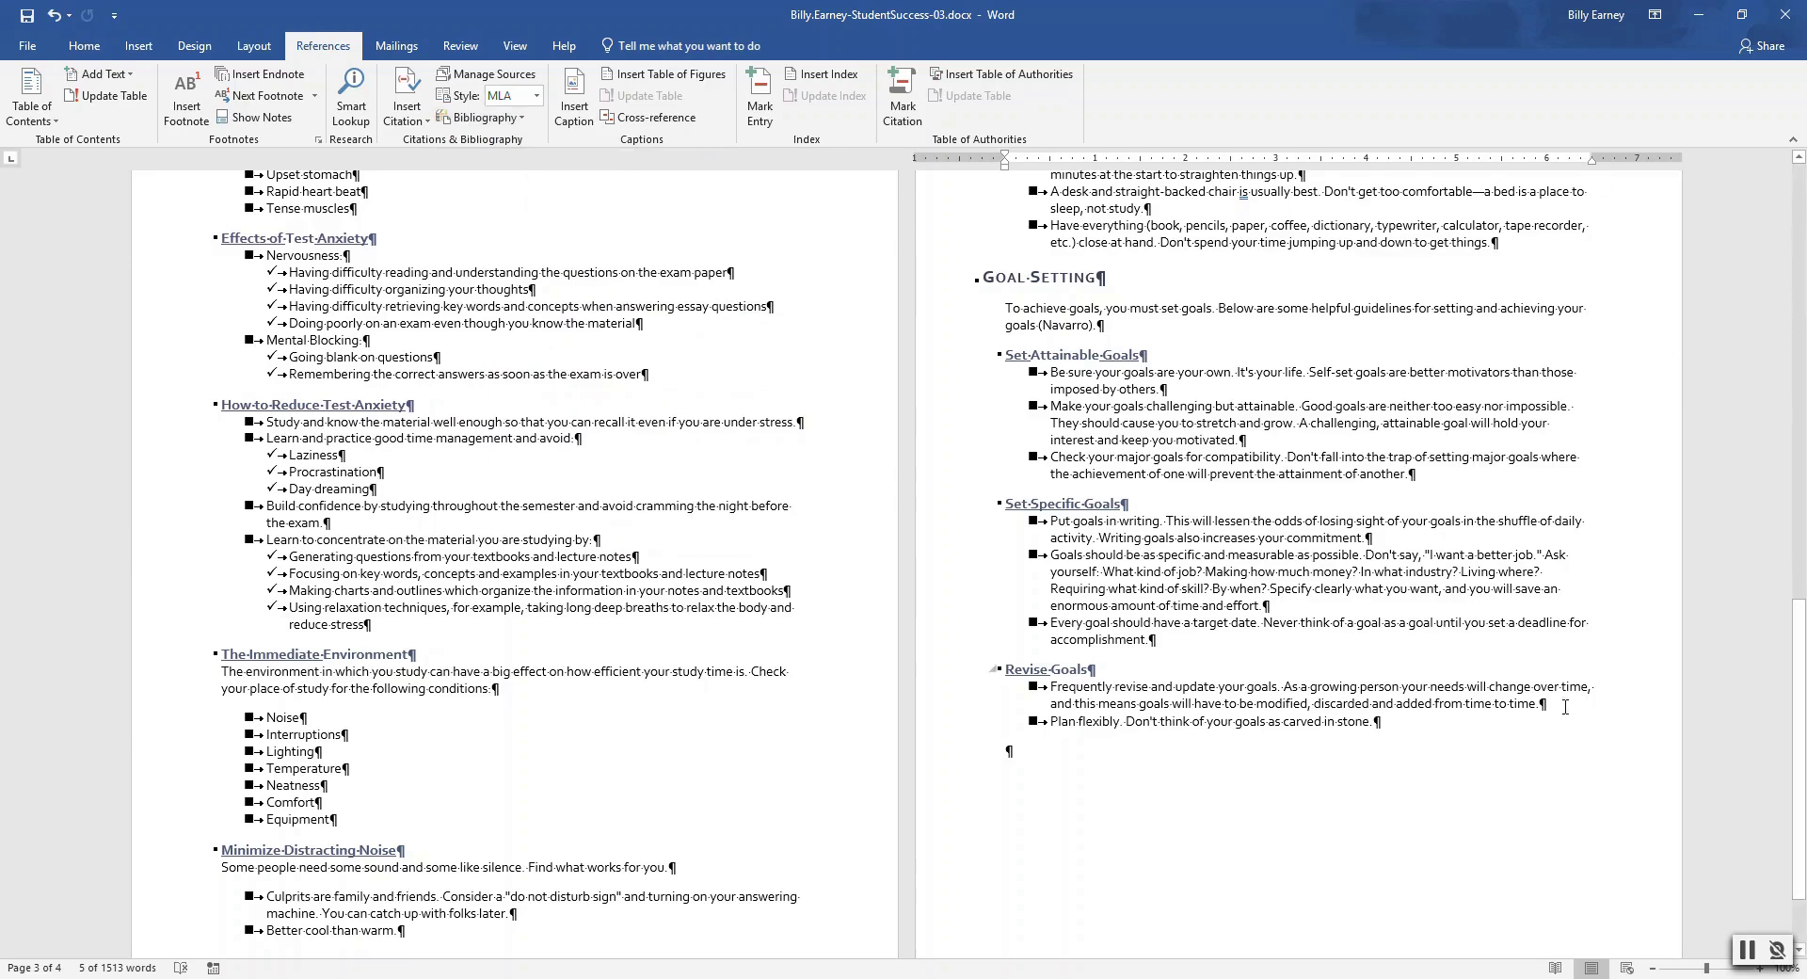
Place the insertion point after Revise Goals, leaving a single empty final paragraph
left_click(1093, 760)
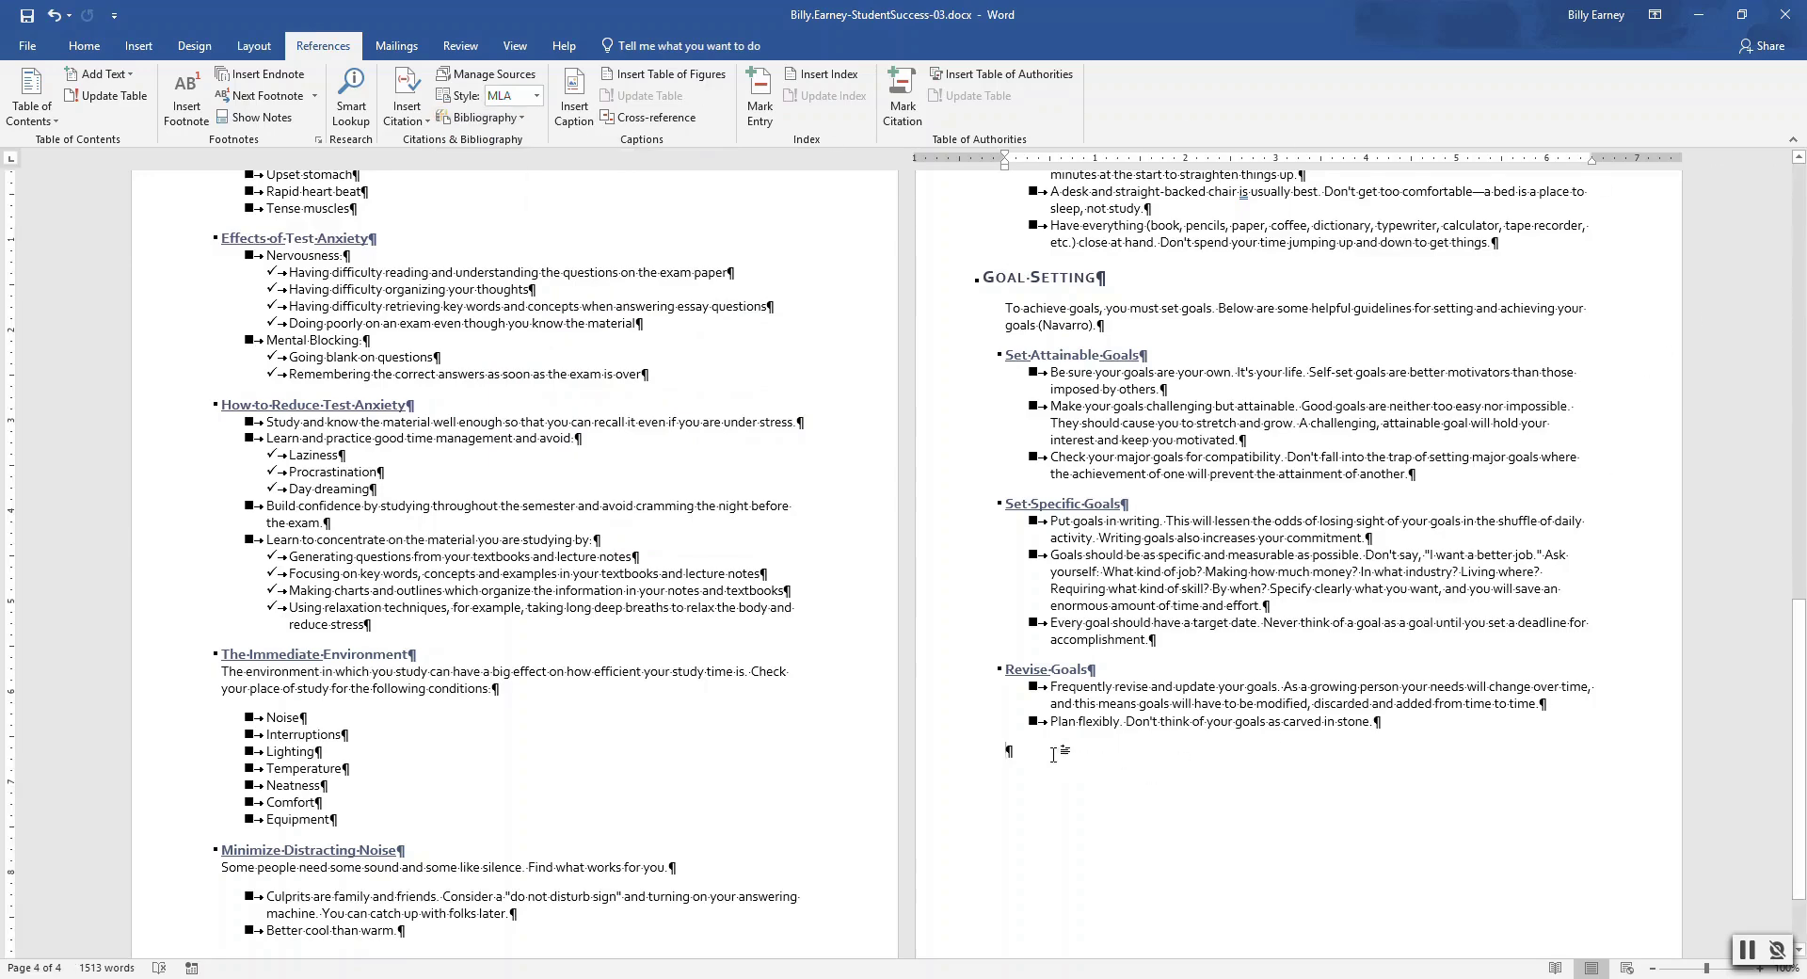
key("Return")
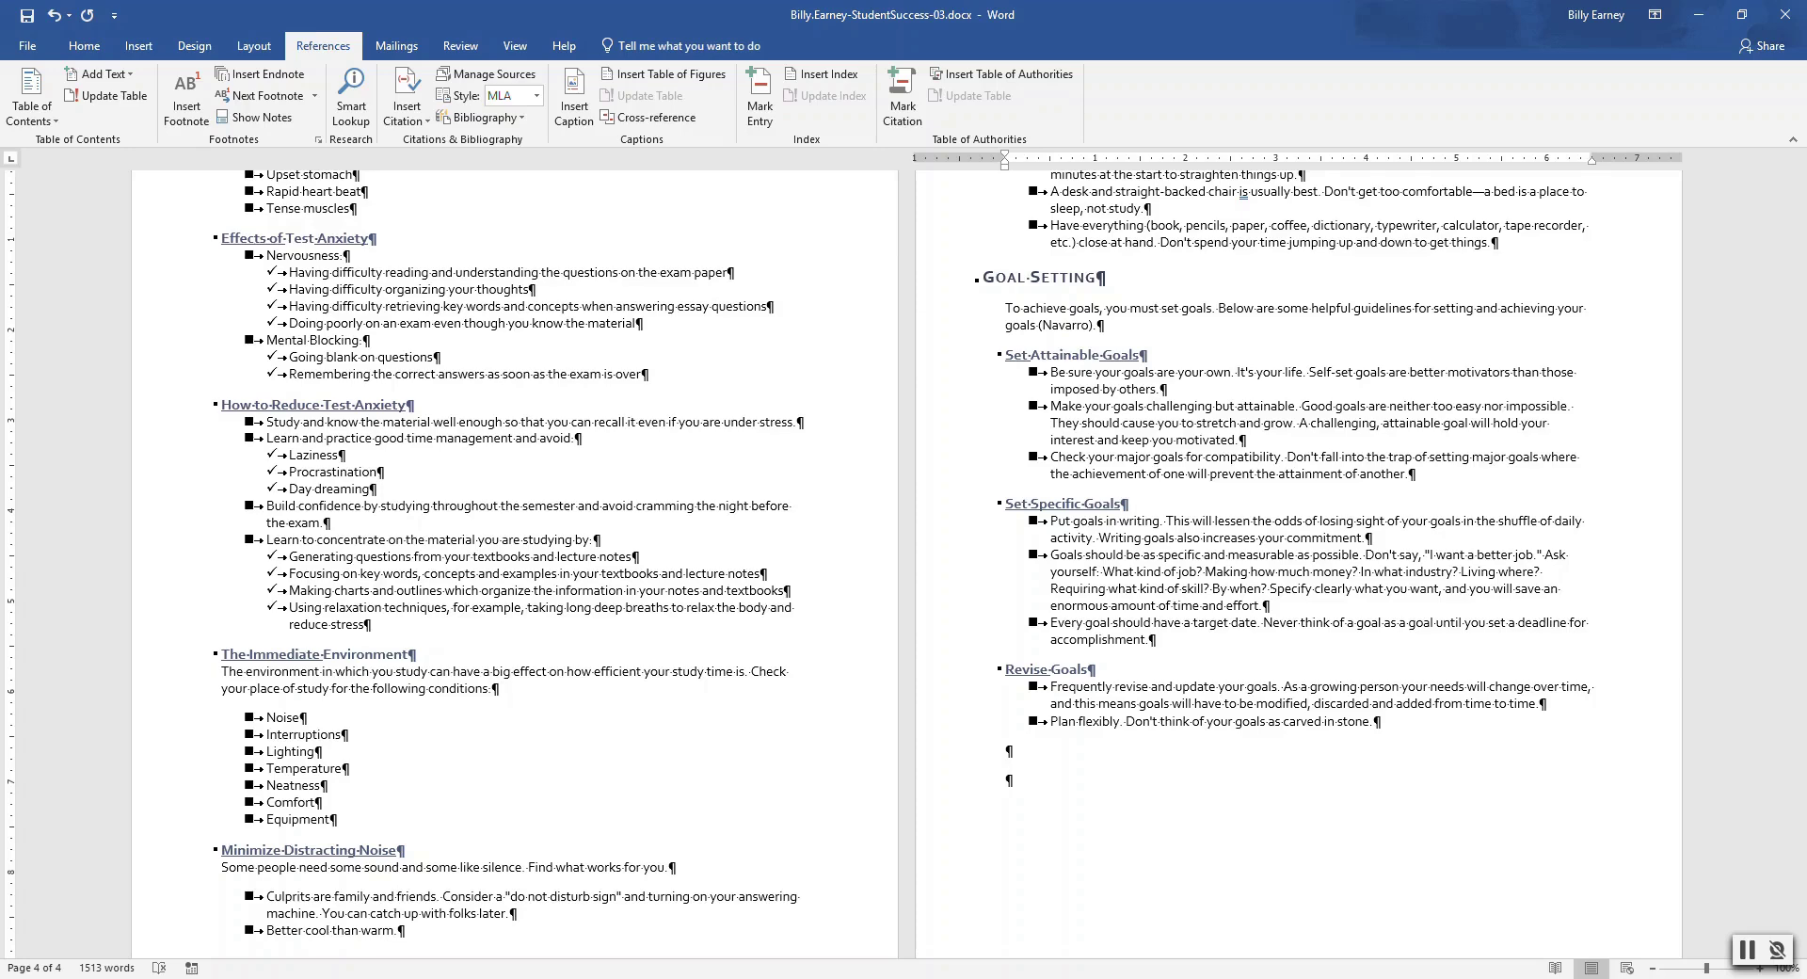
key("BackSpace")
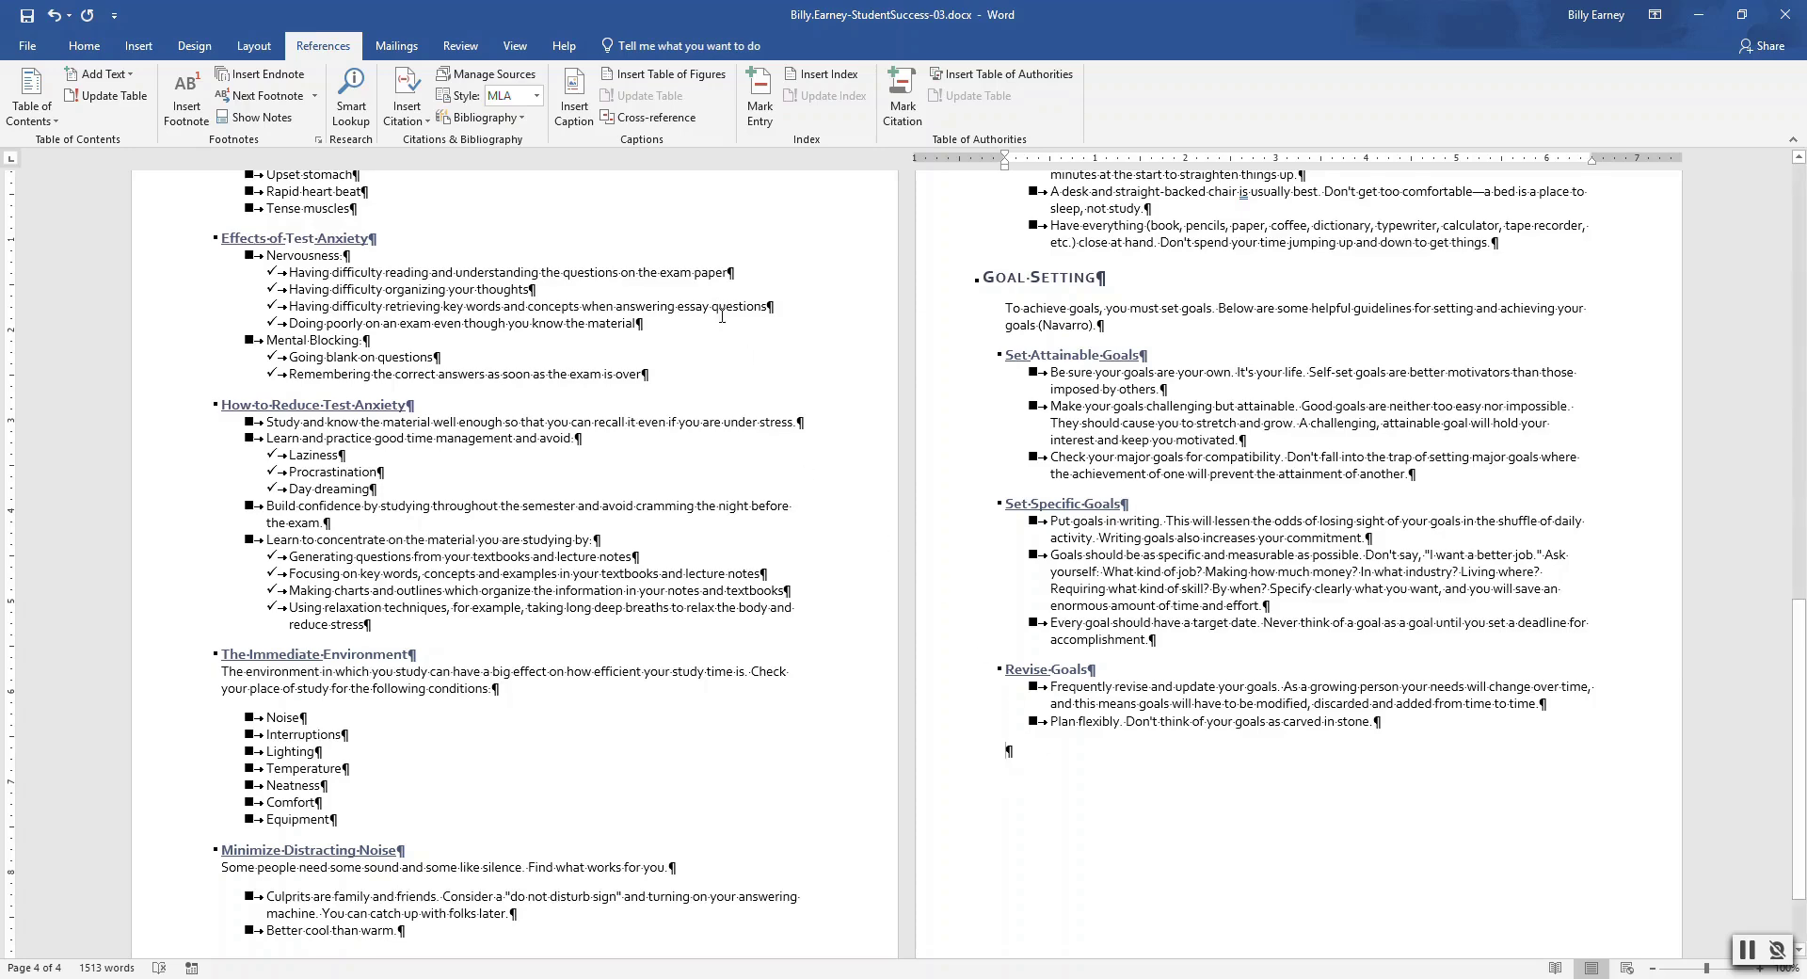
Add a page break after Revise Goals and insert a Works Cited bibliography, removing extra empty paragraphs
left_click(138, 47)
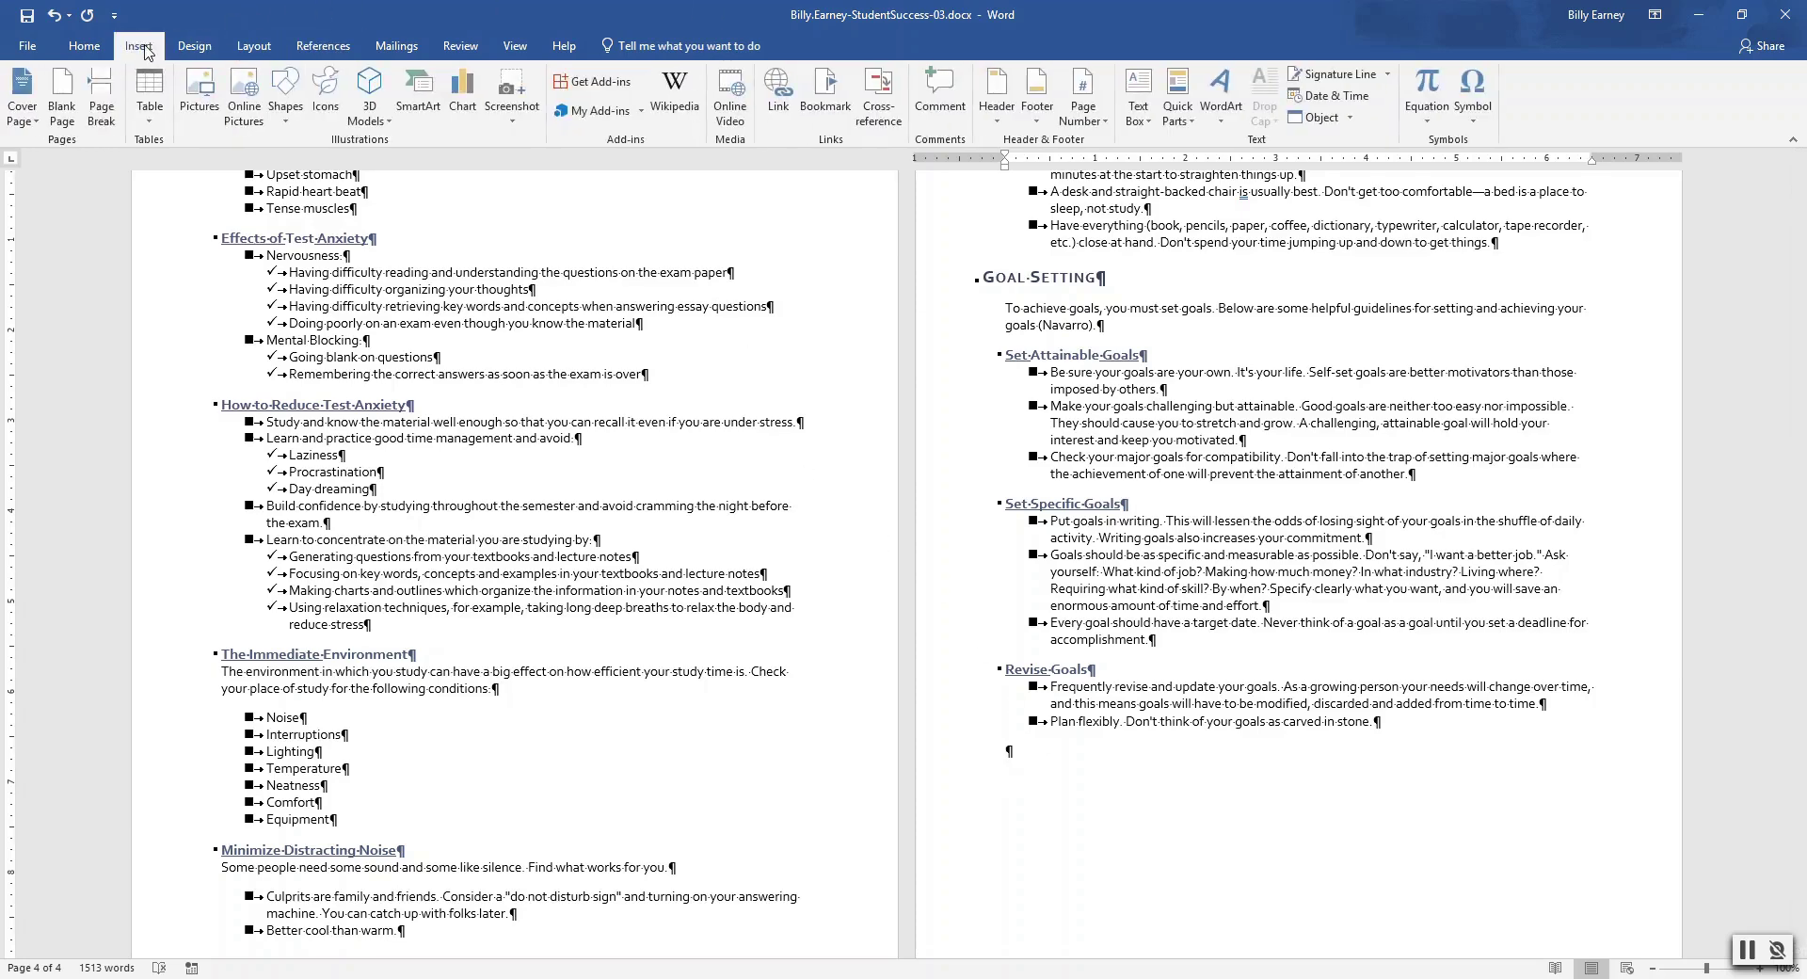
left_click(103, 99)
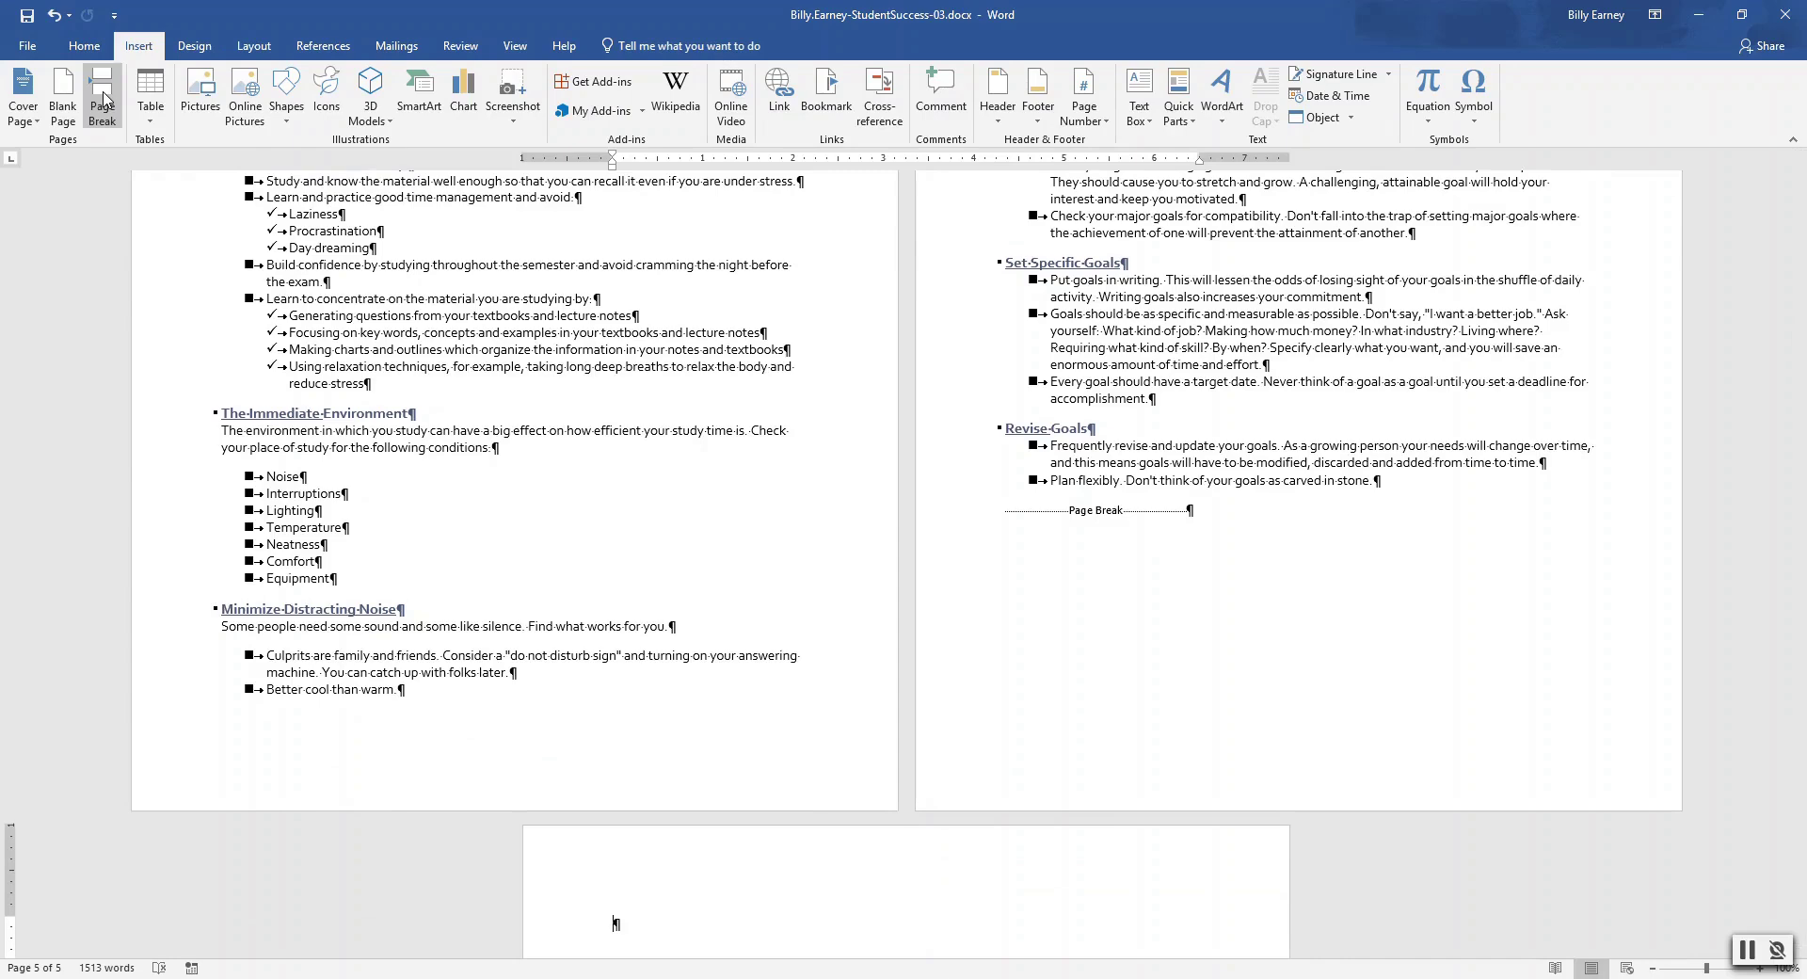
left_click(339, 44)
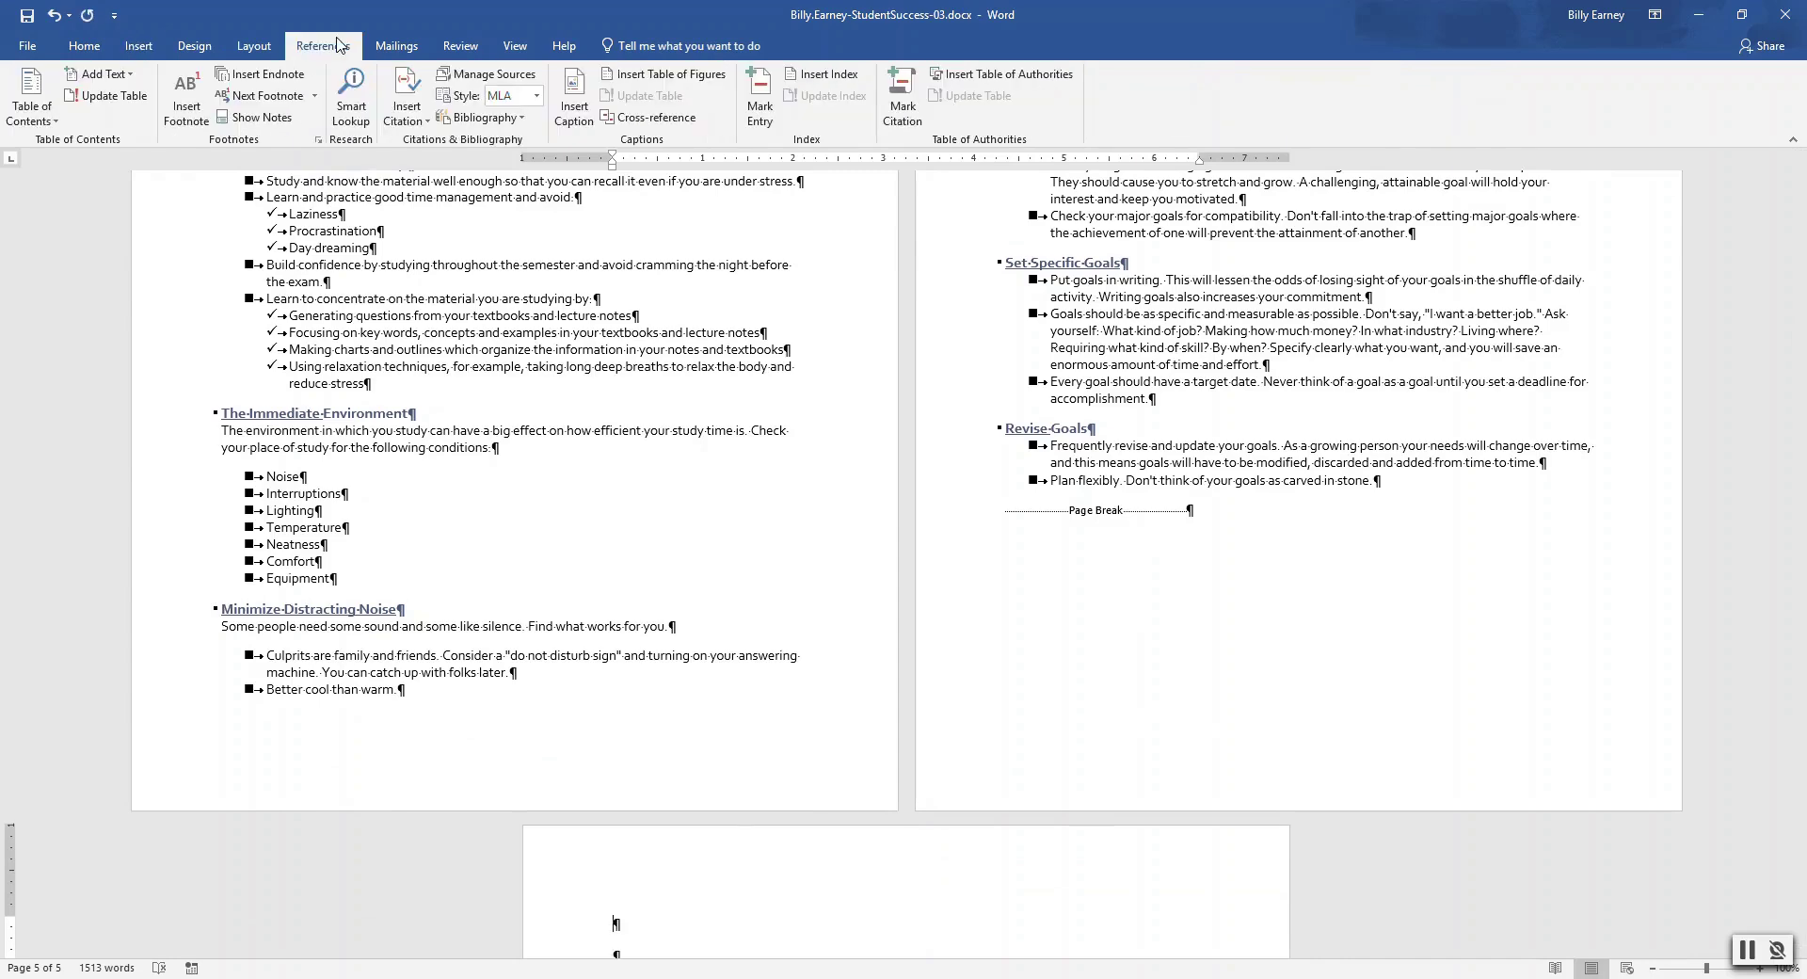
left_click(522, 118)
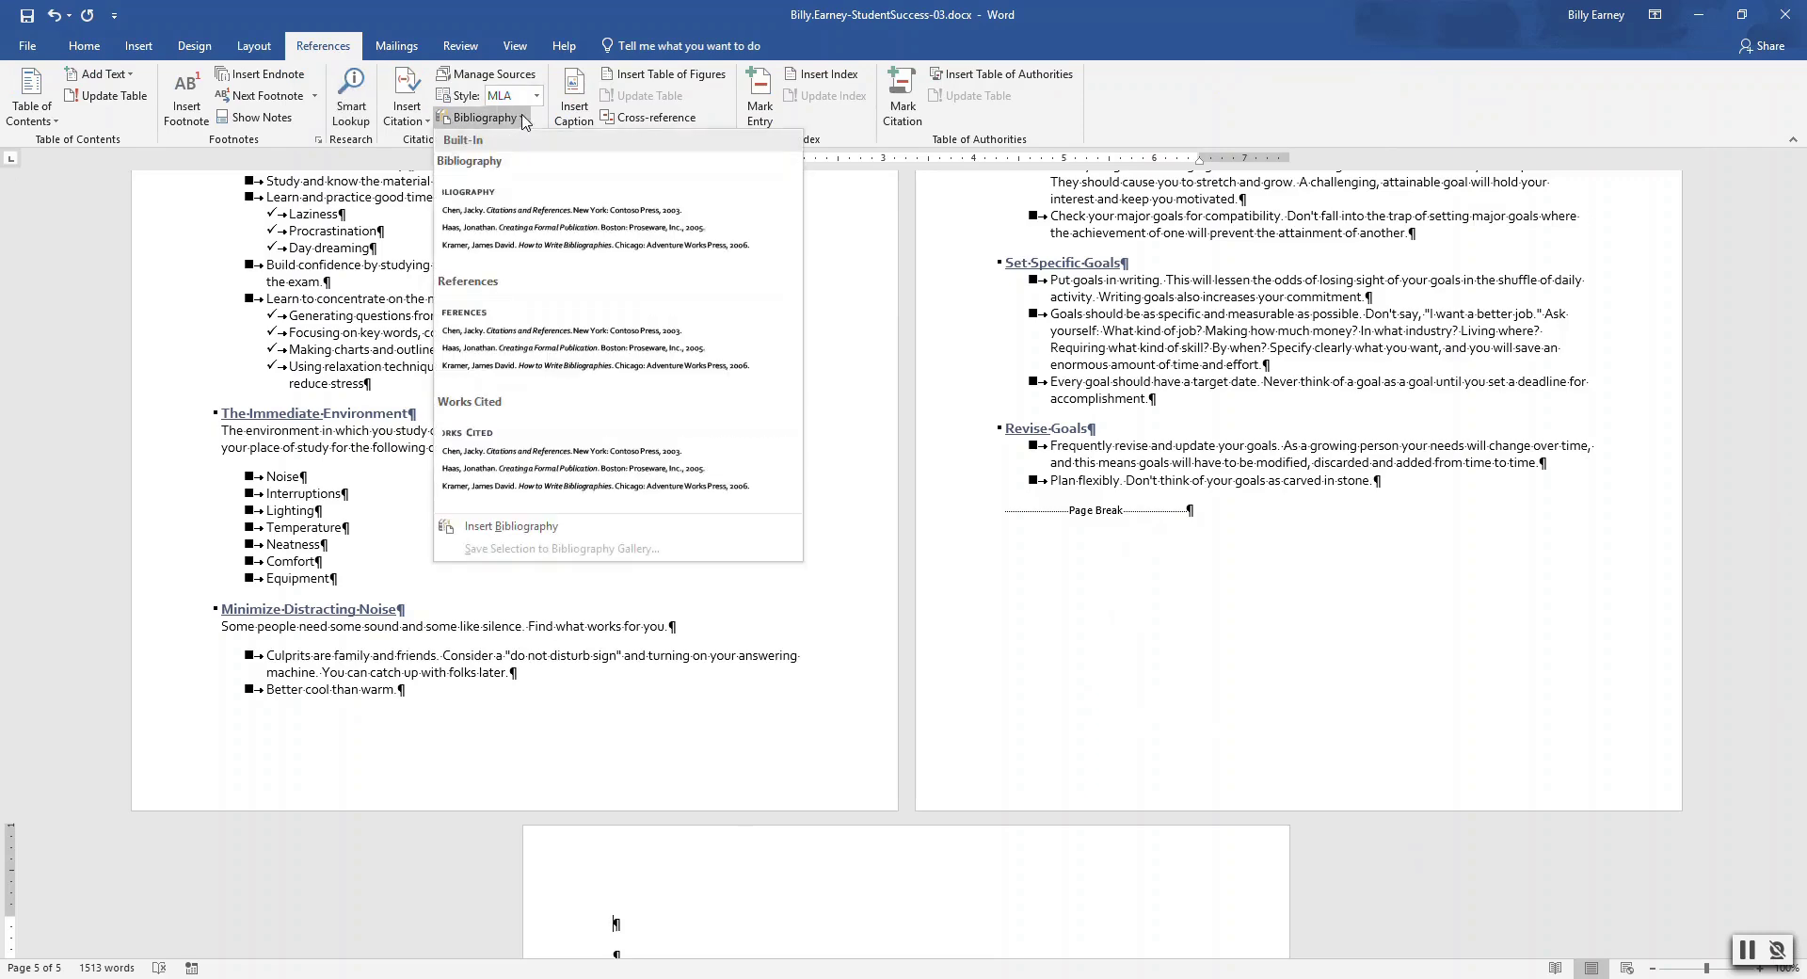
left_click(513, 449)
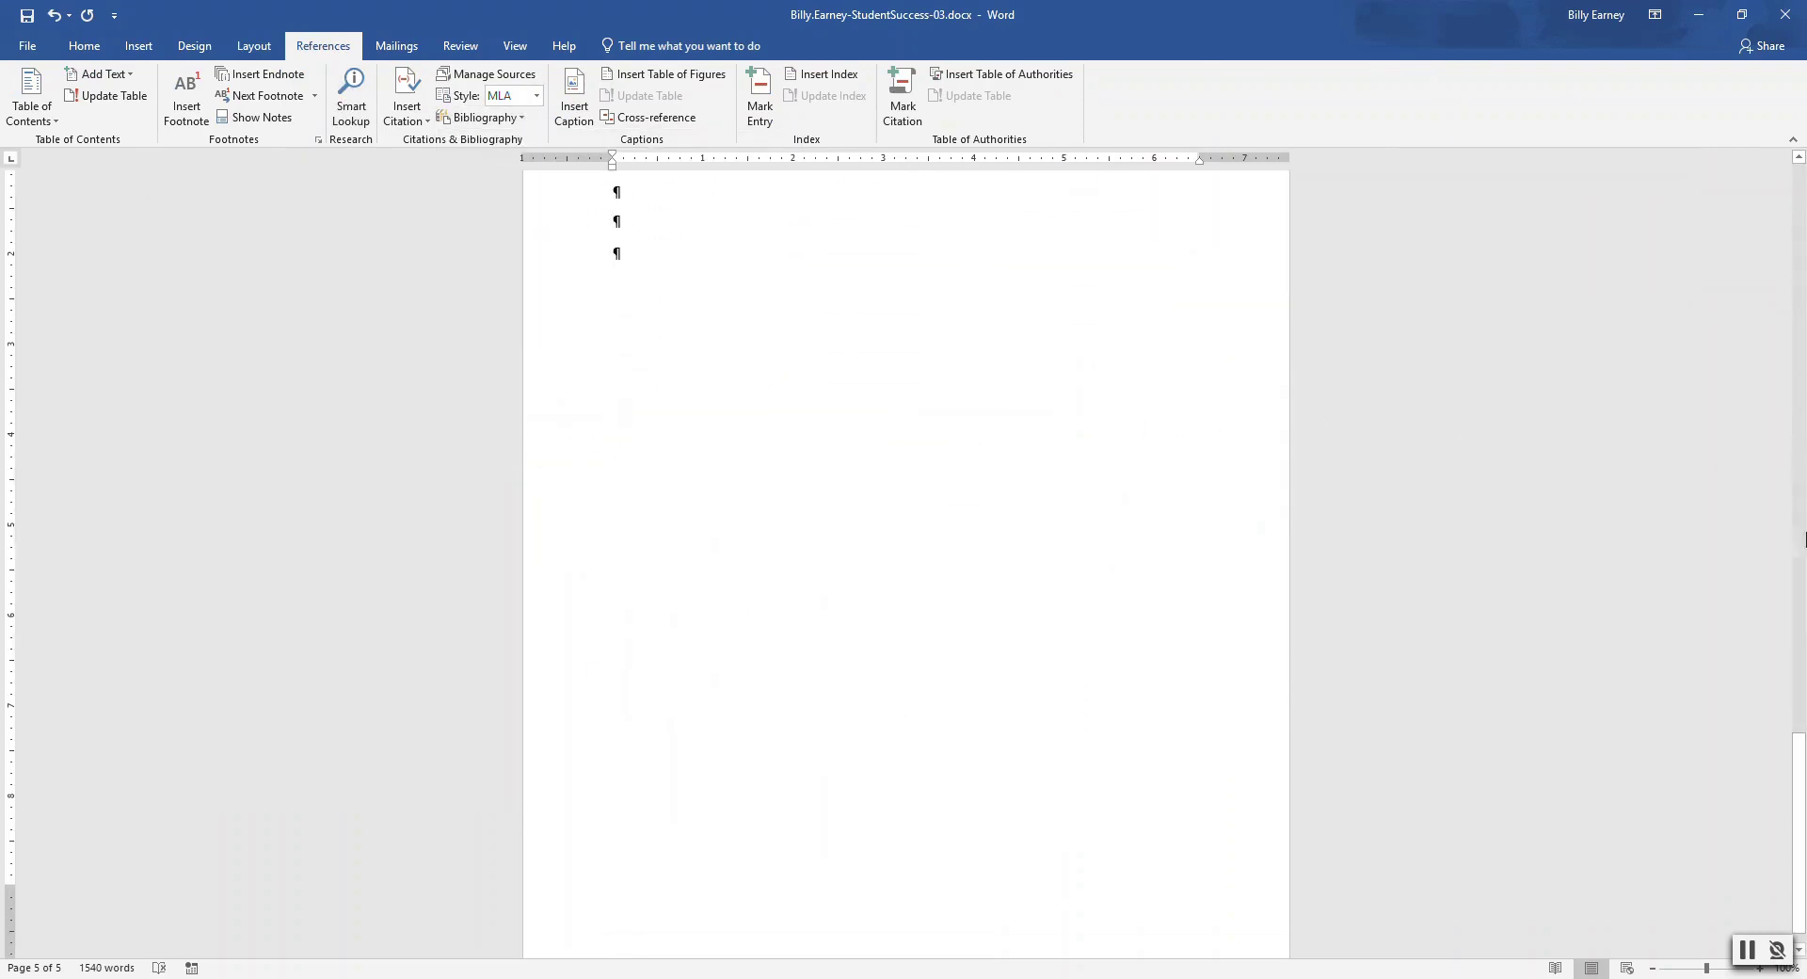
left_click_drag(1799, 837, 1803, 762)
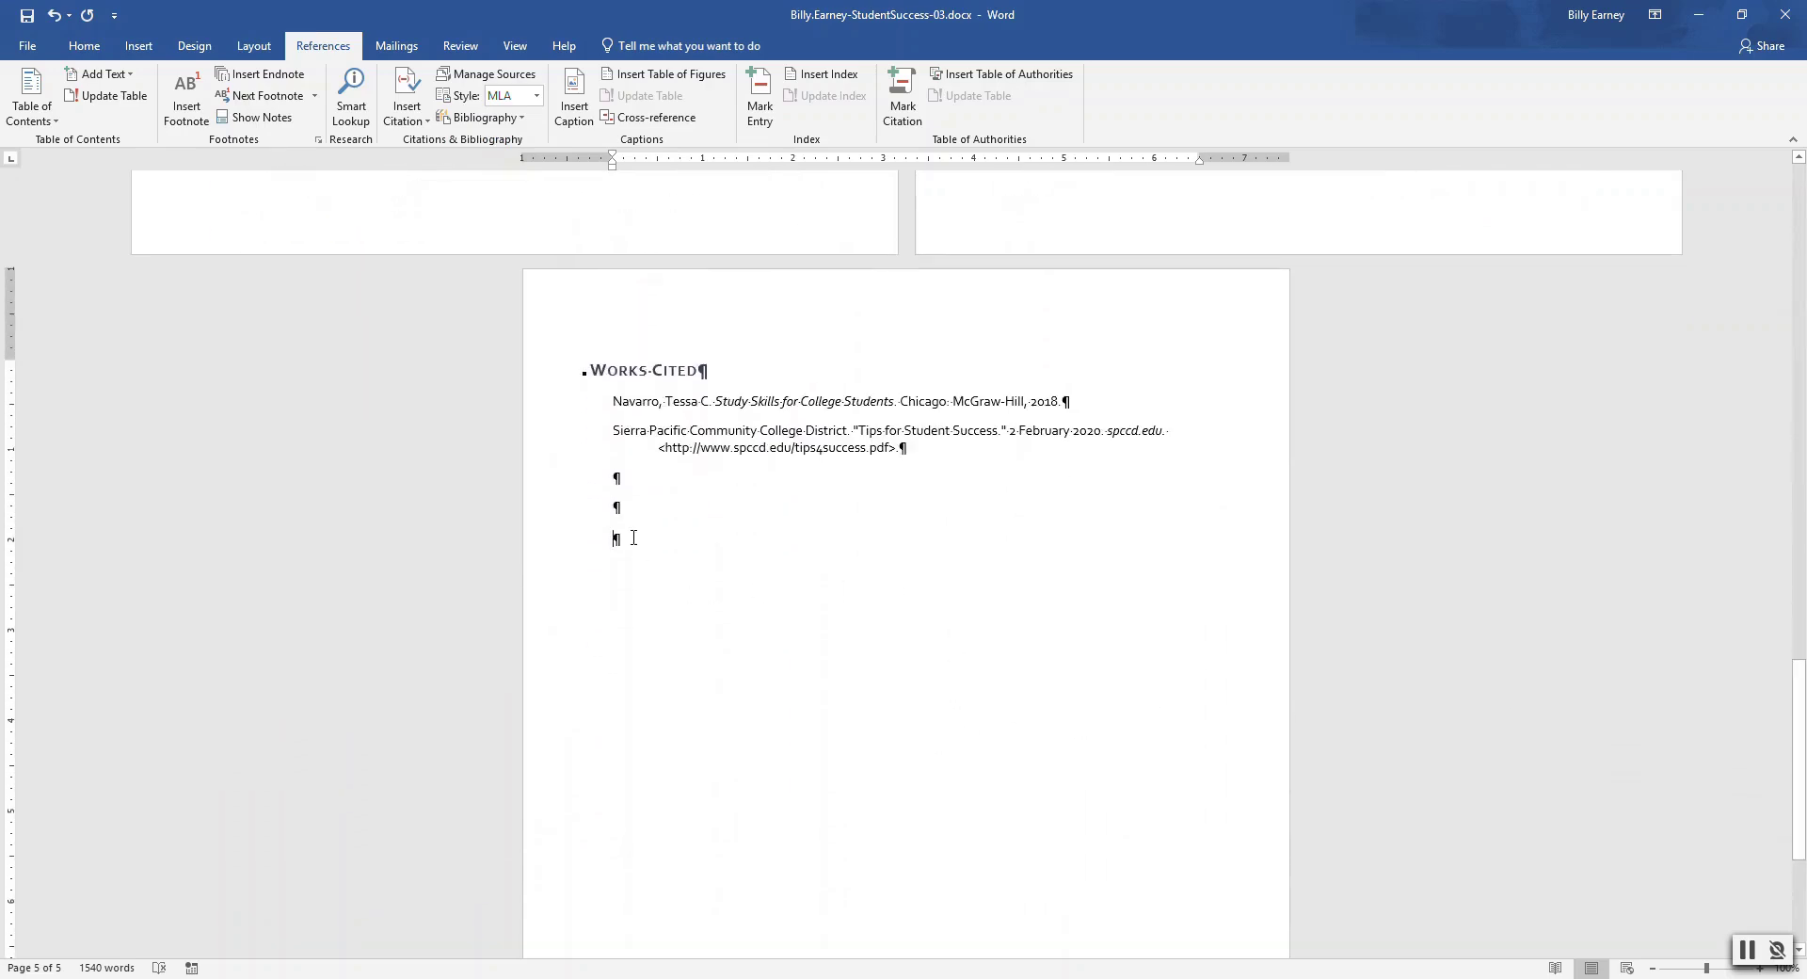
key("BackSpace")
key("BackSpace")
key("BackSpace")
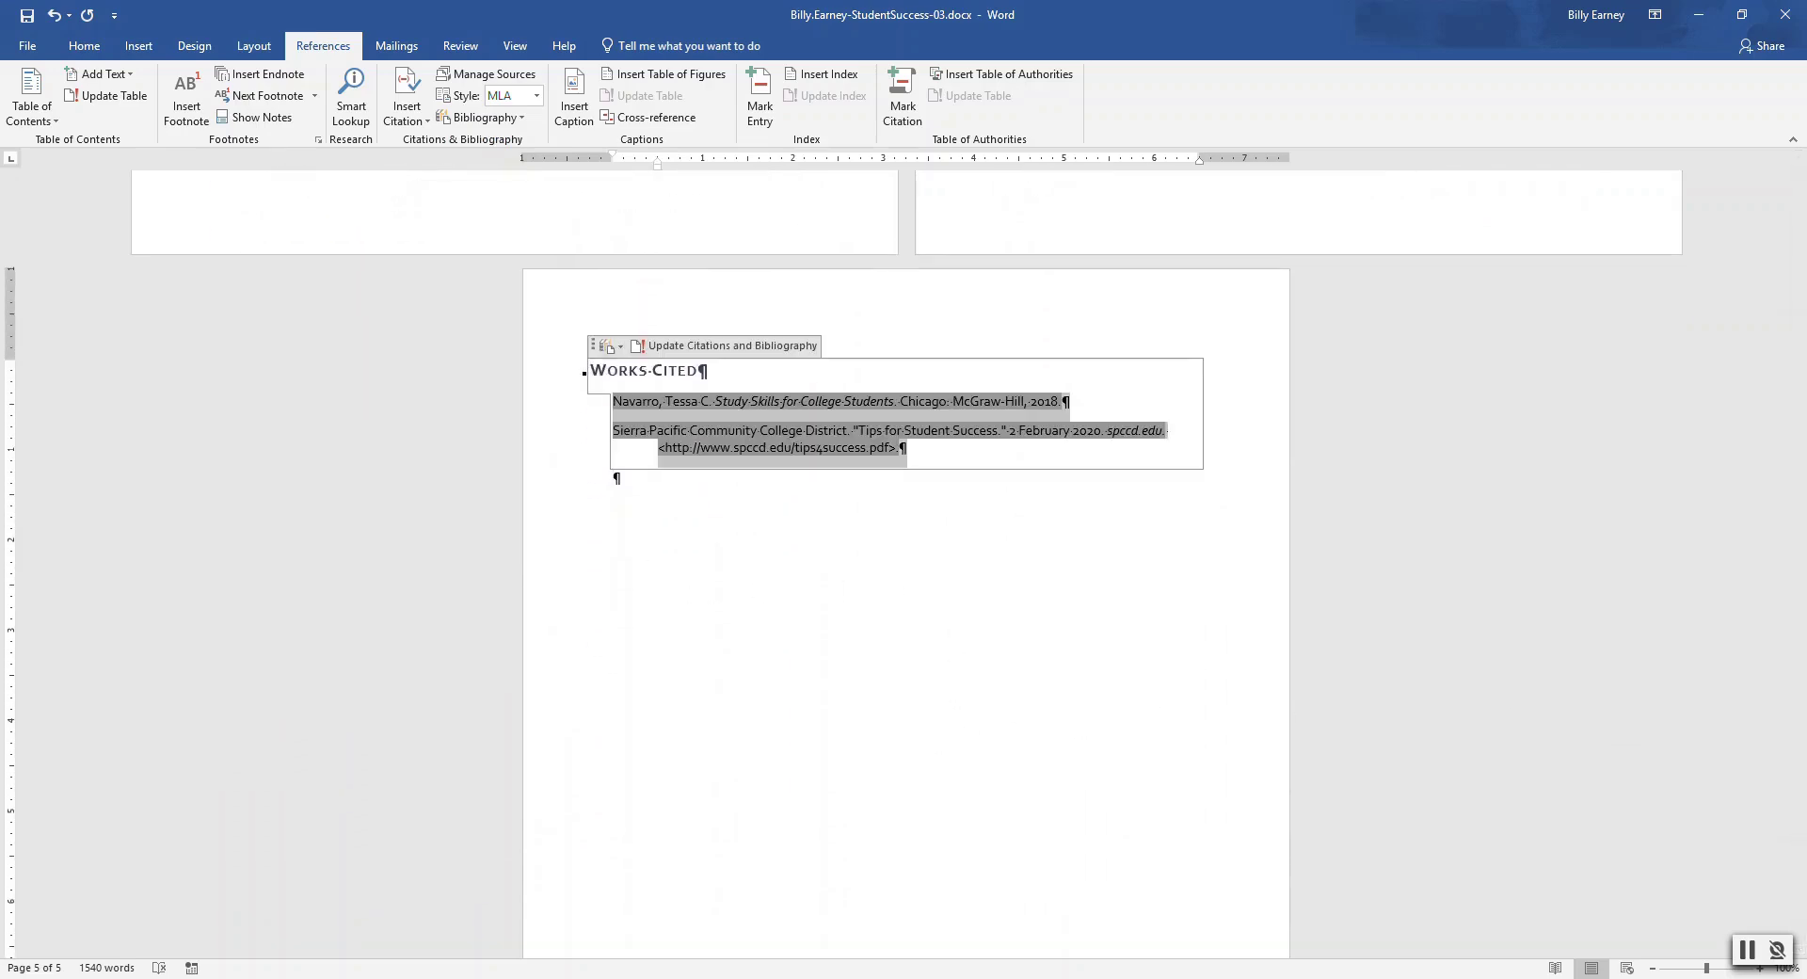
left_click(623, 480)
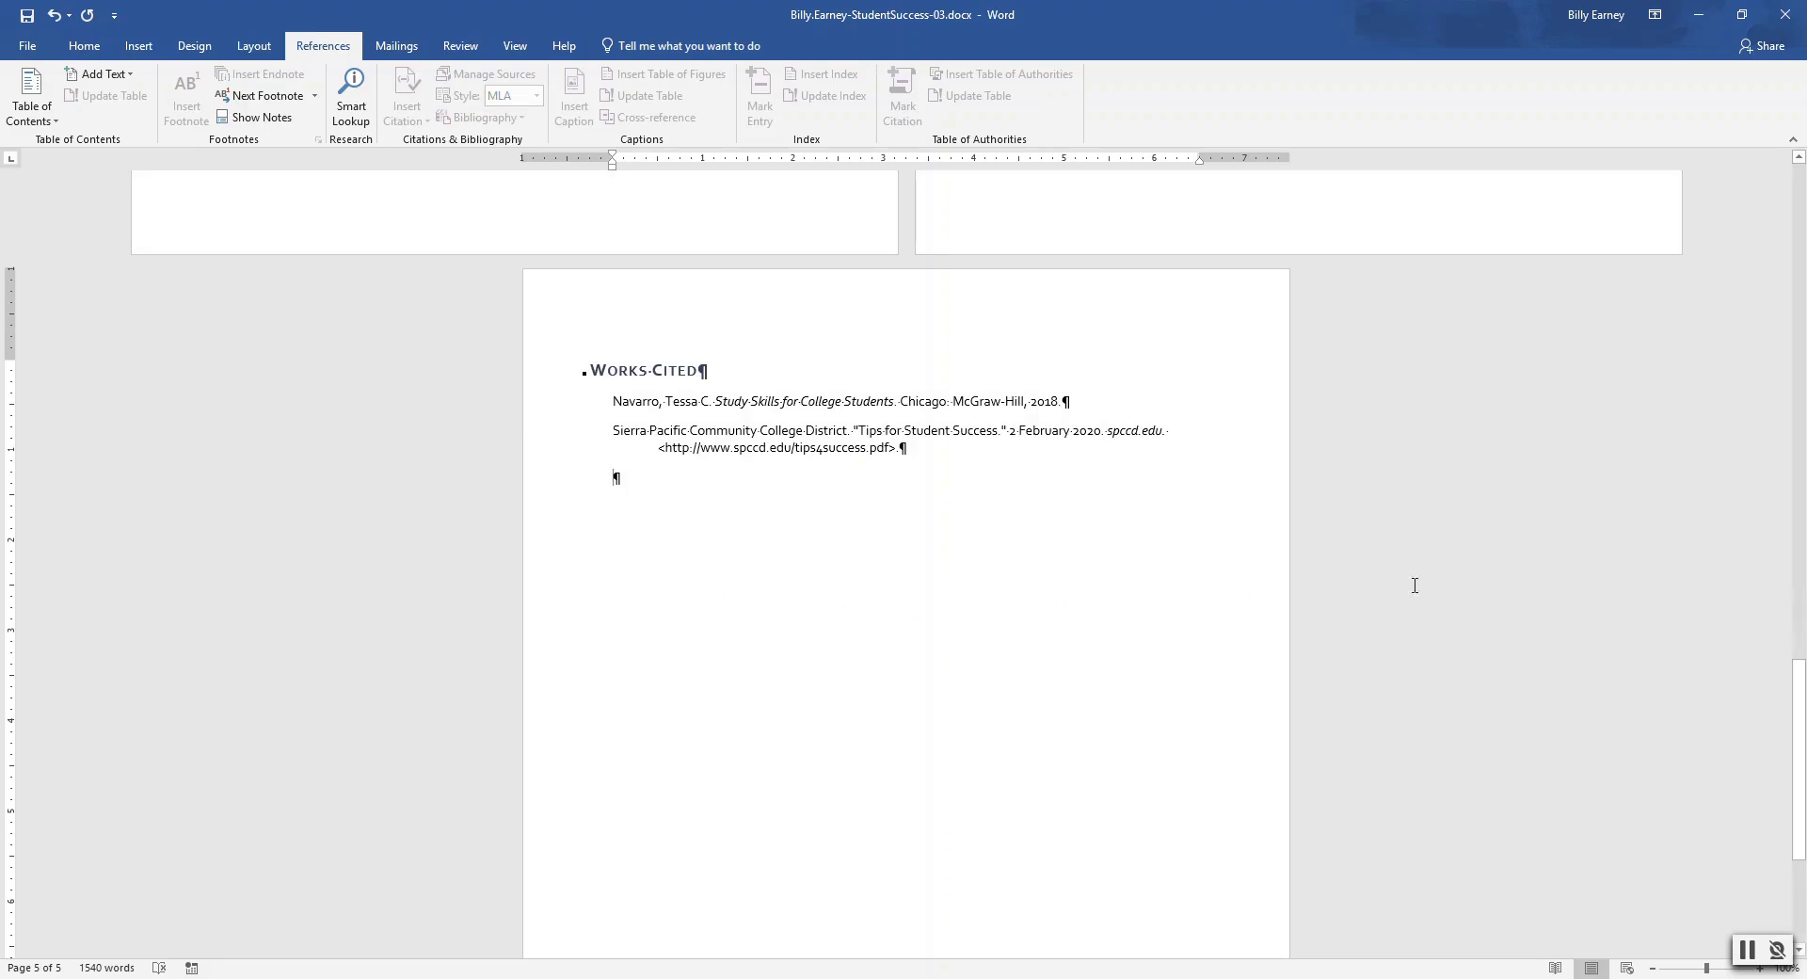
Insert a page break at the document start and type 'Student Success Tips' on the new first page
left_click_drag(1803, 716, 1803, 223)
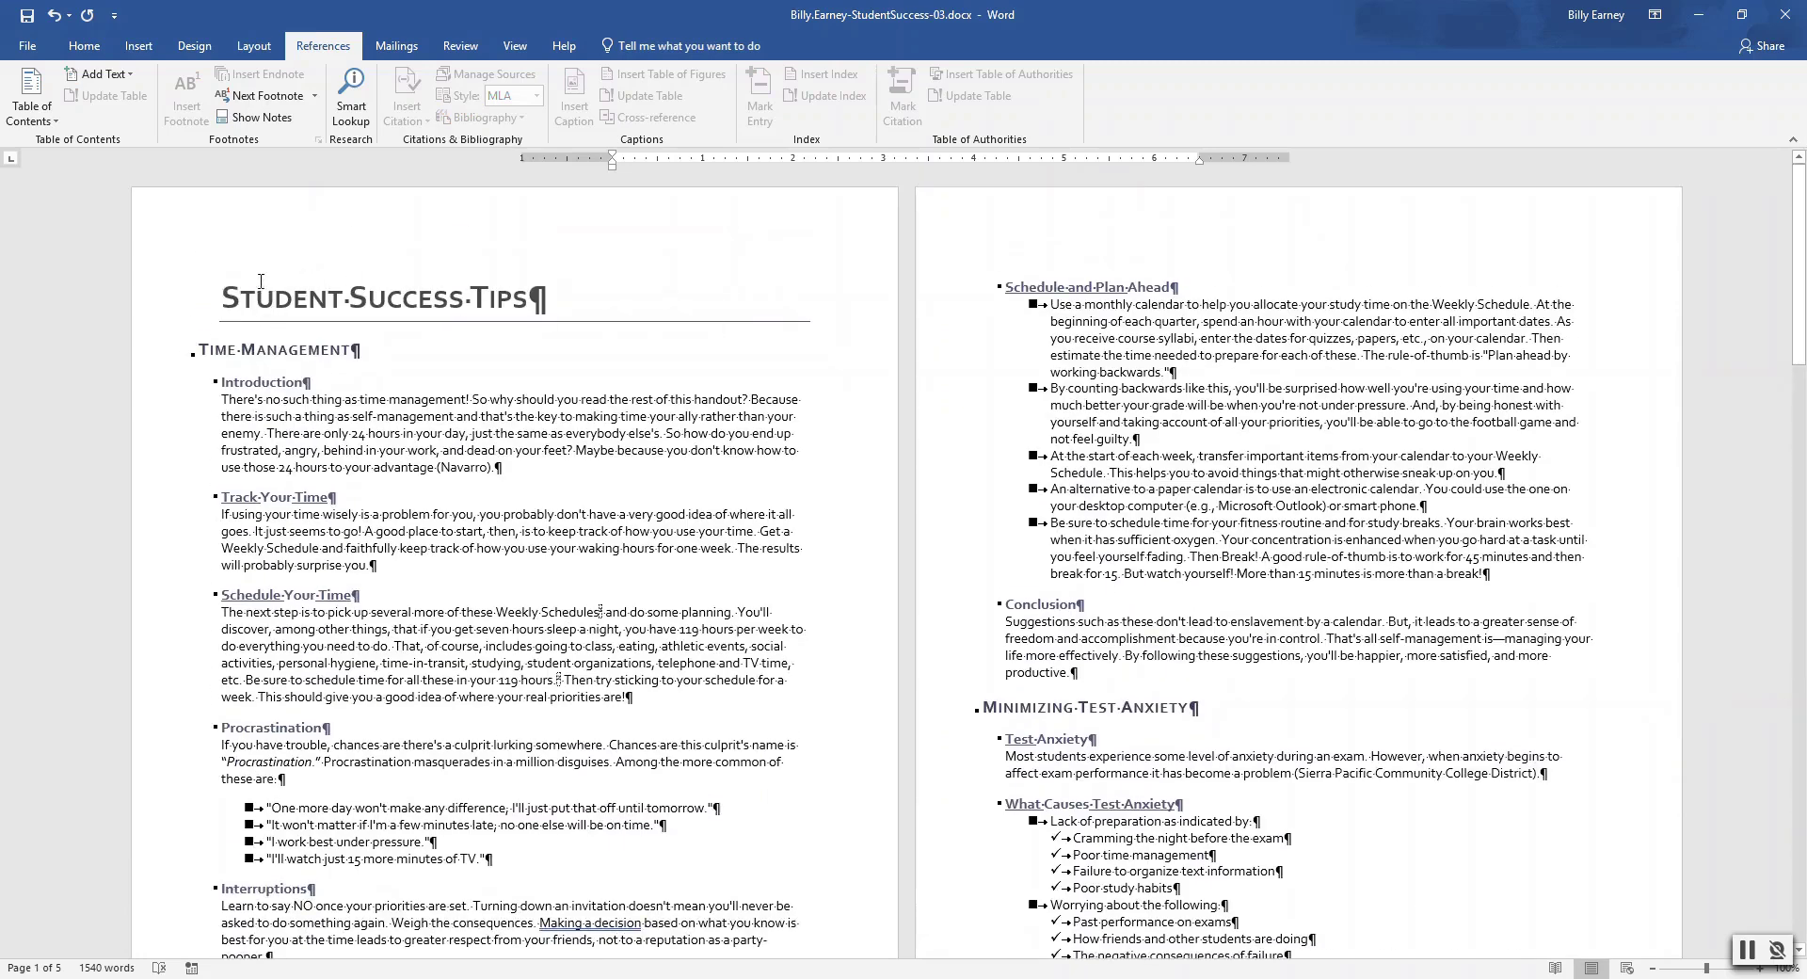
key("ctrl+Home")
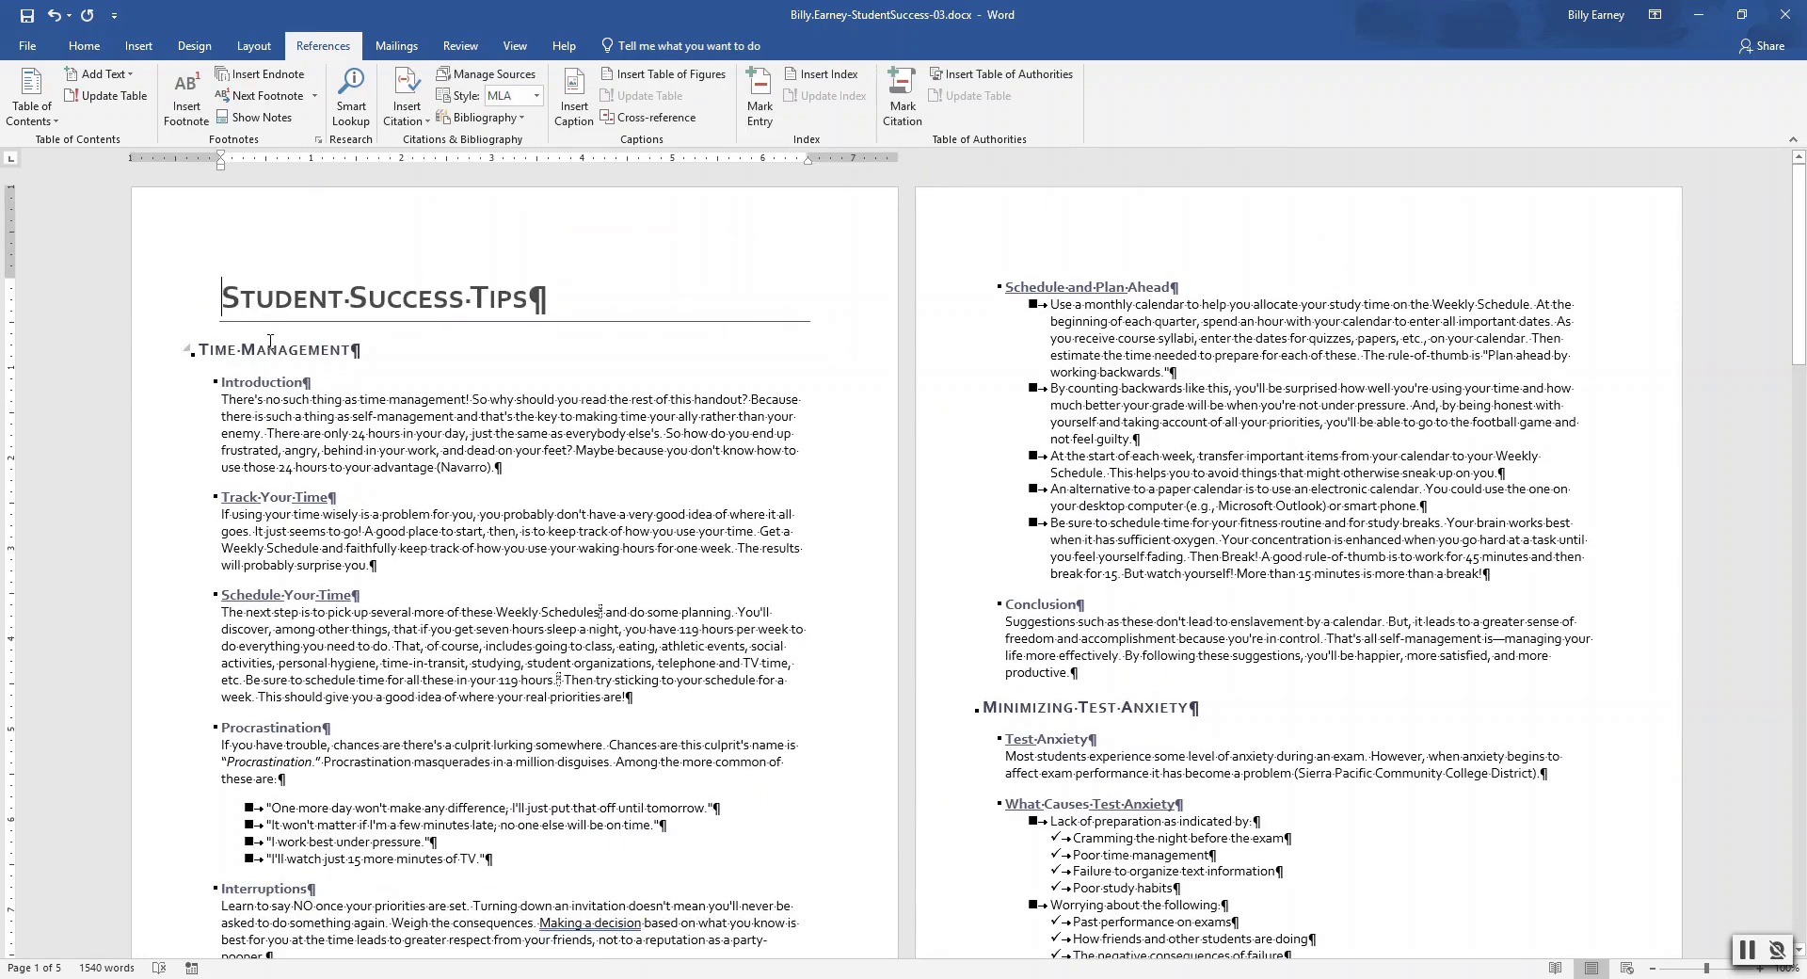
left_click(127, 49)
left_click(100, 108)
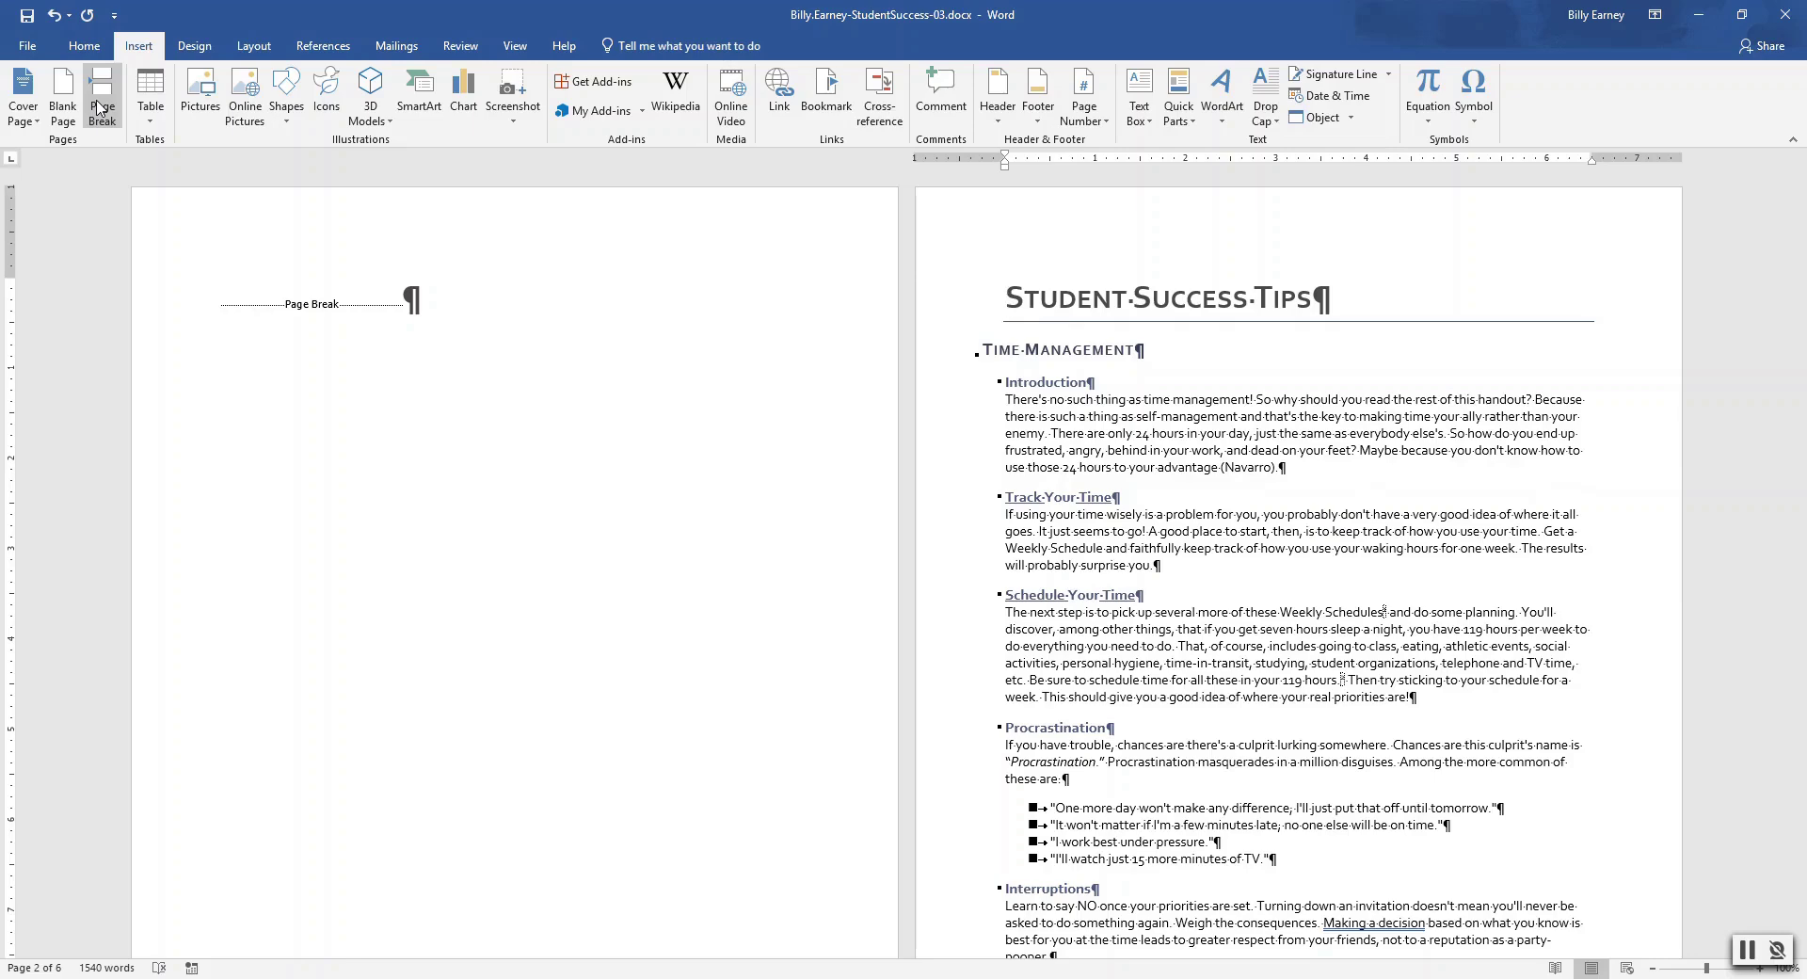
type("S")
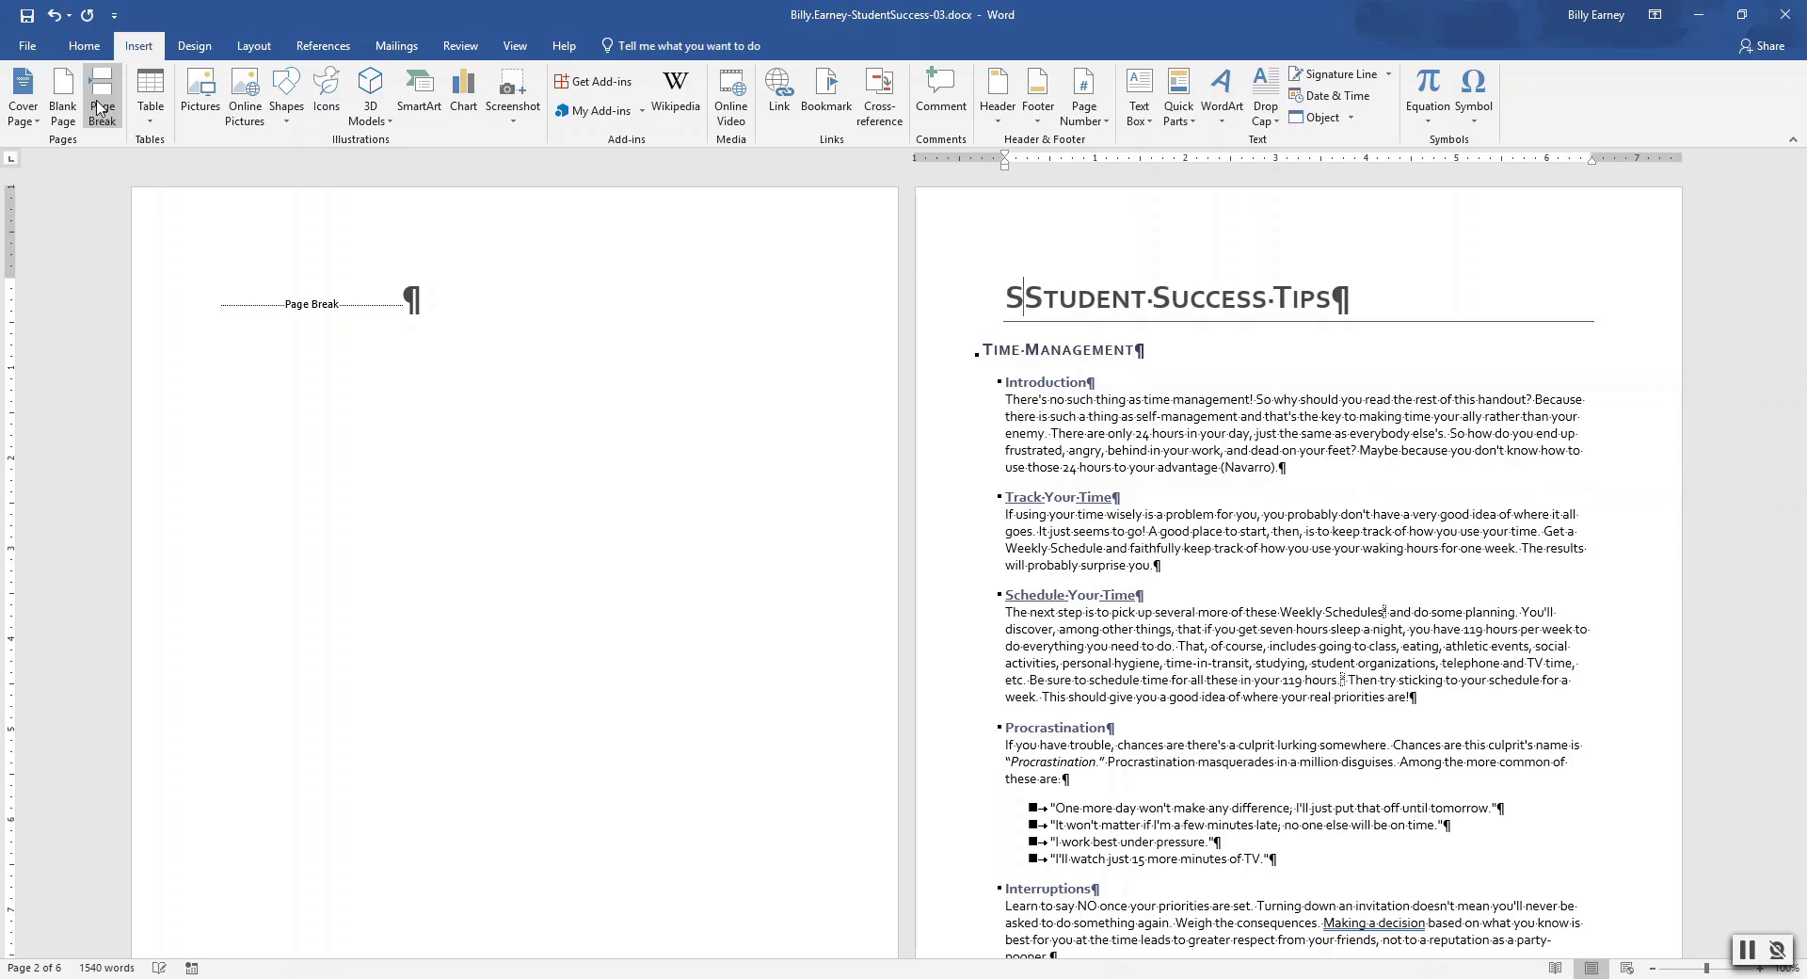
type("tu")
key("BackSpace")
key("BackSpace")
key("BackSpace")
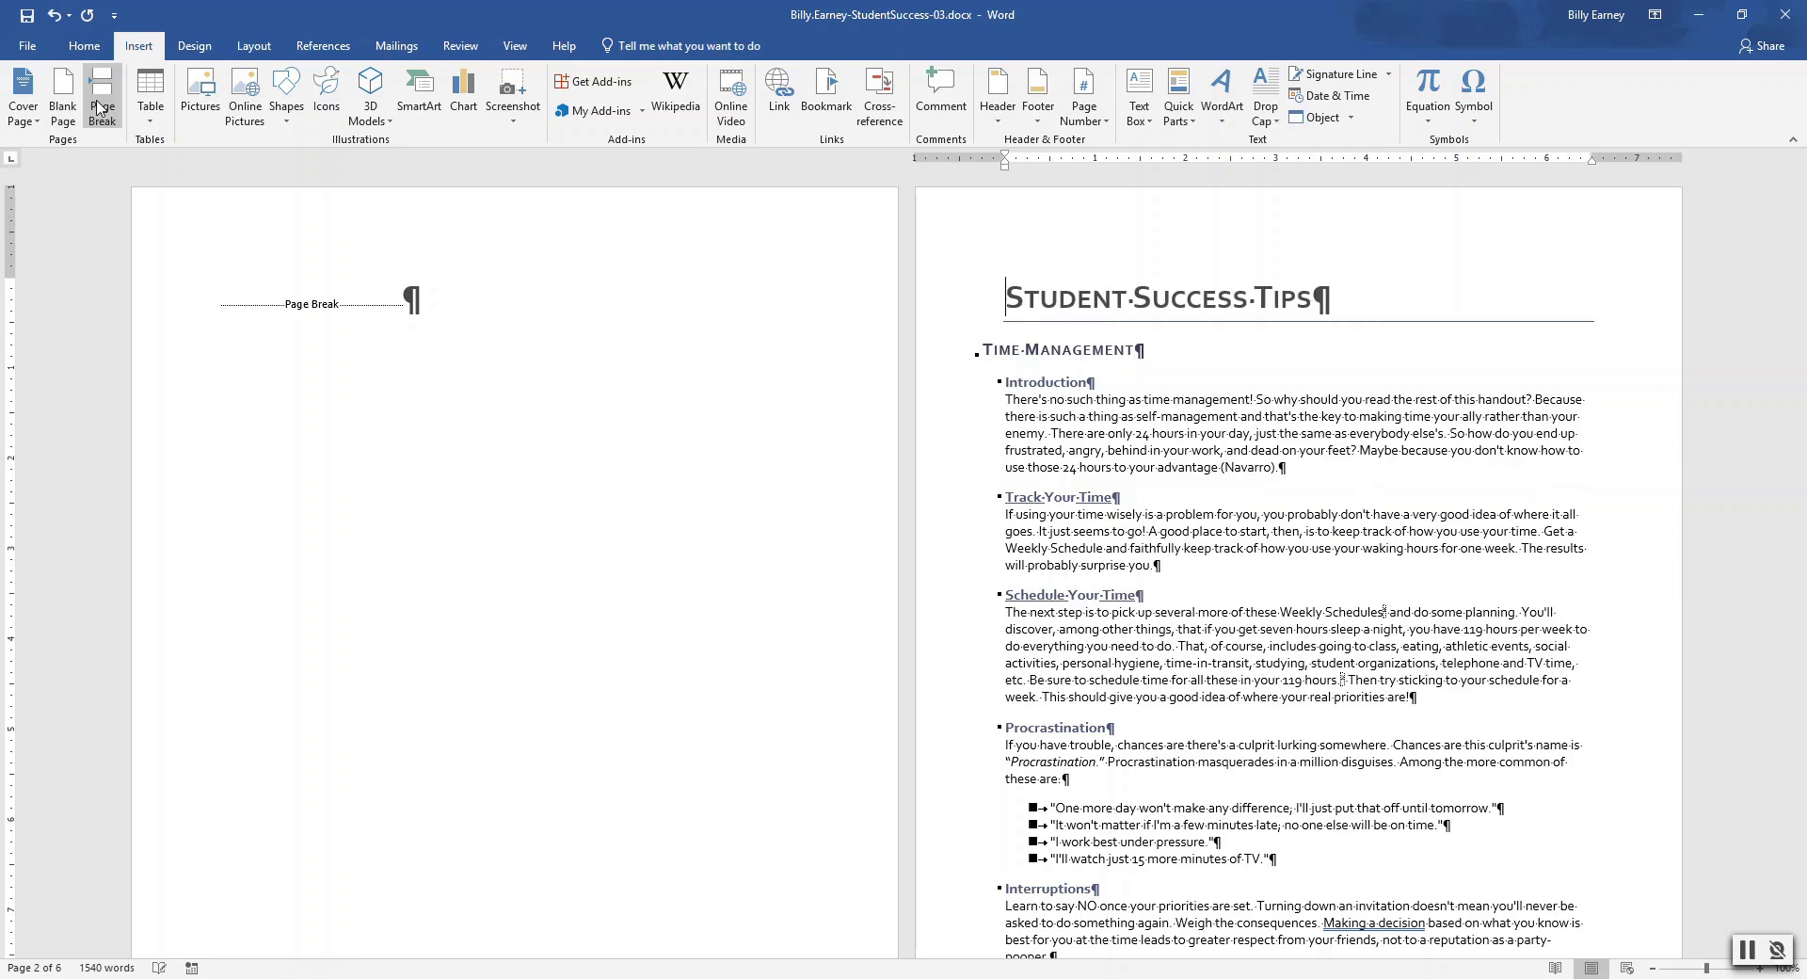
left_click(405, 299)
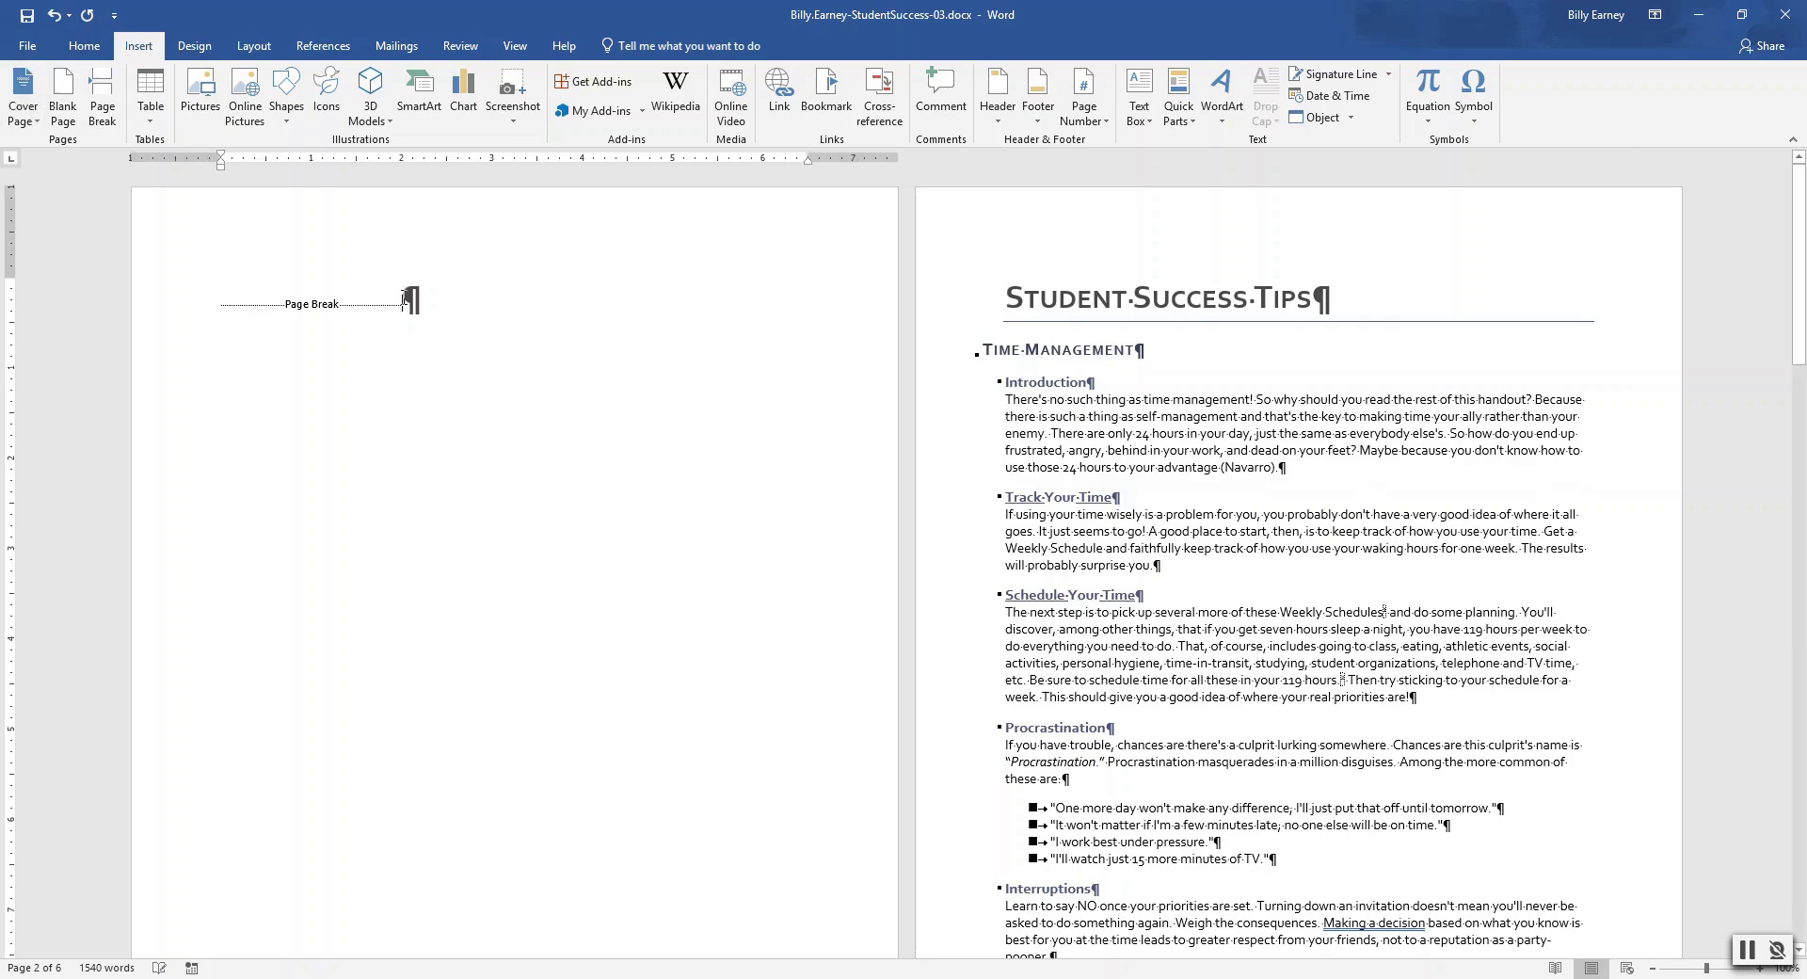
key("Return")
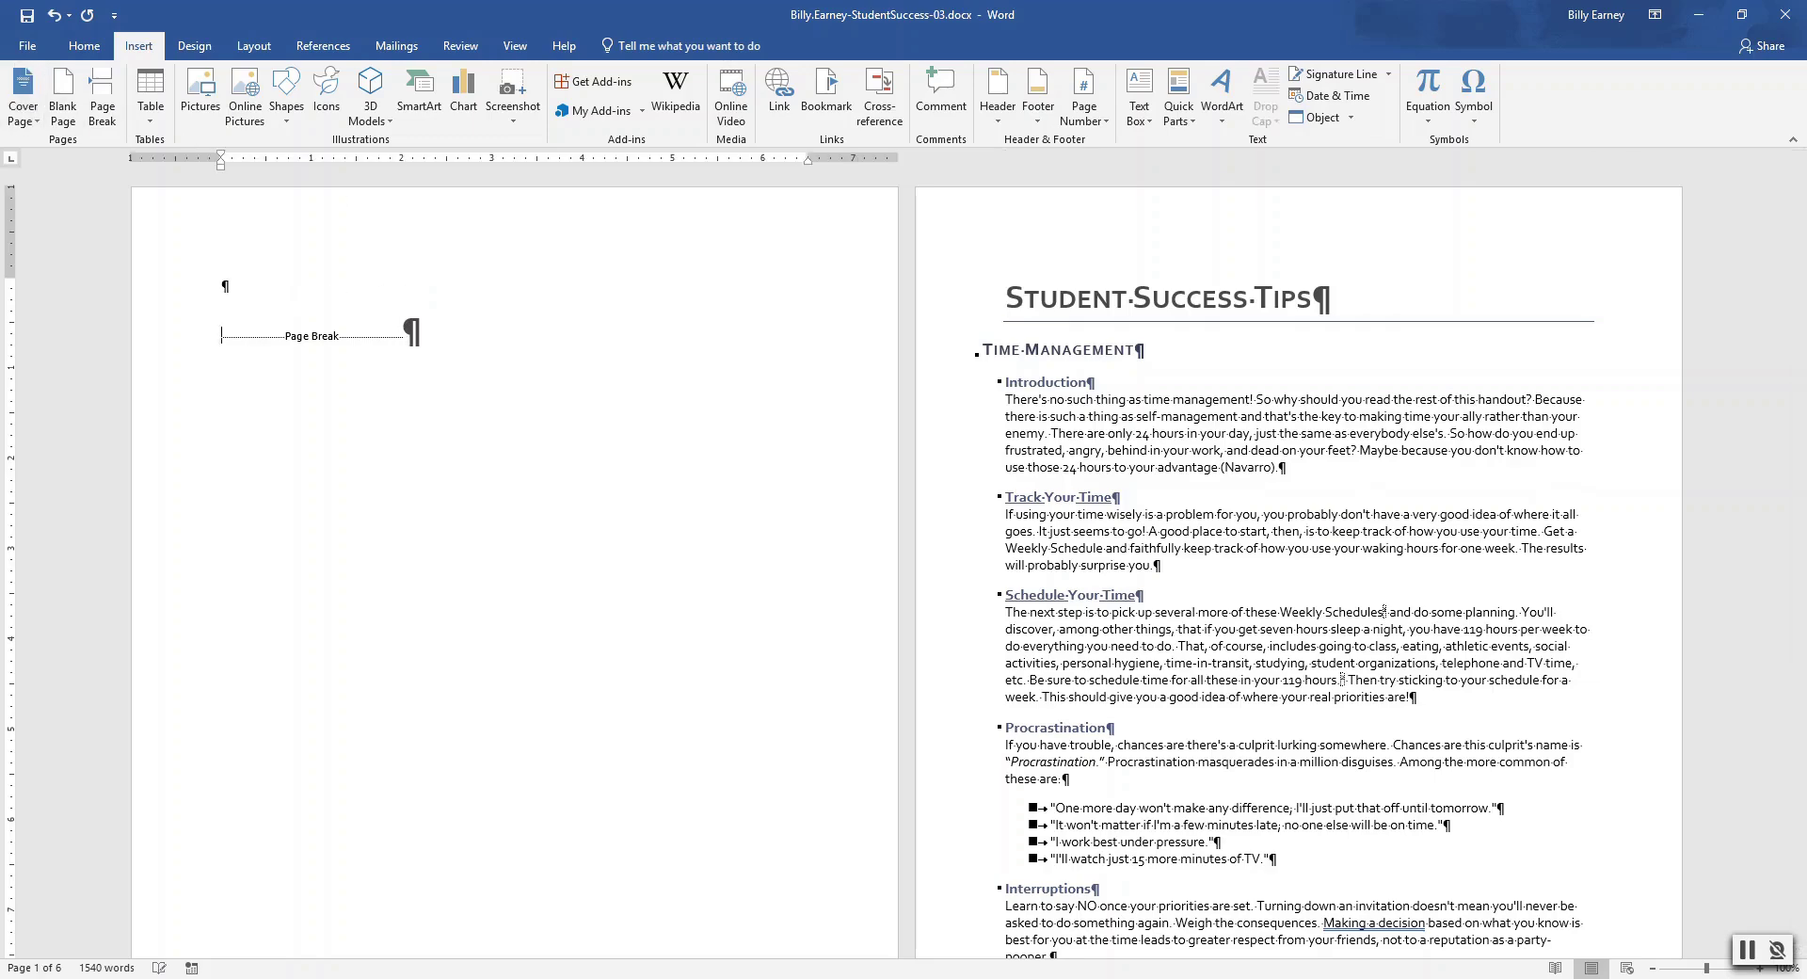
type("Student Success Tips")
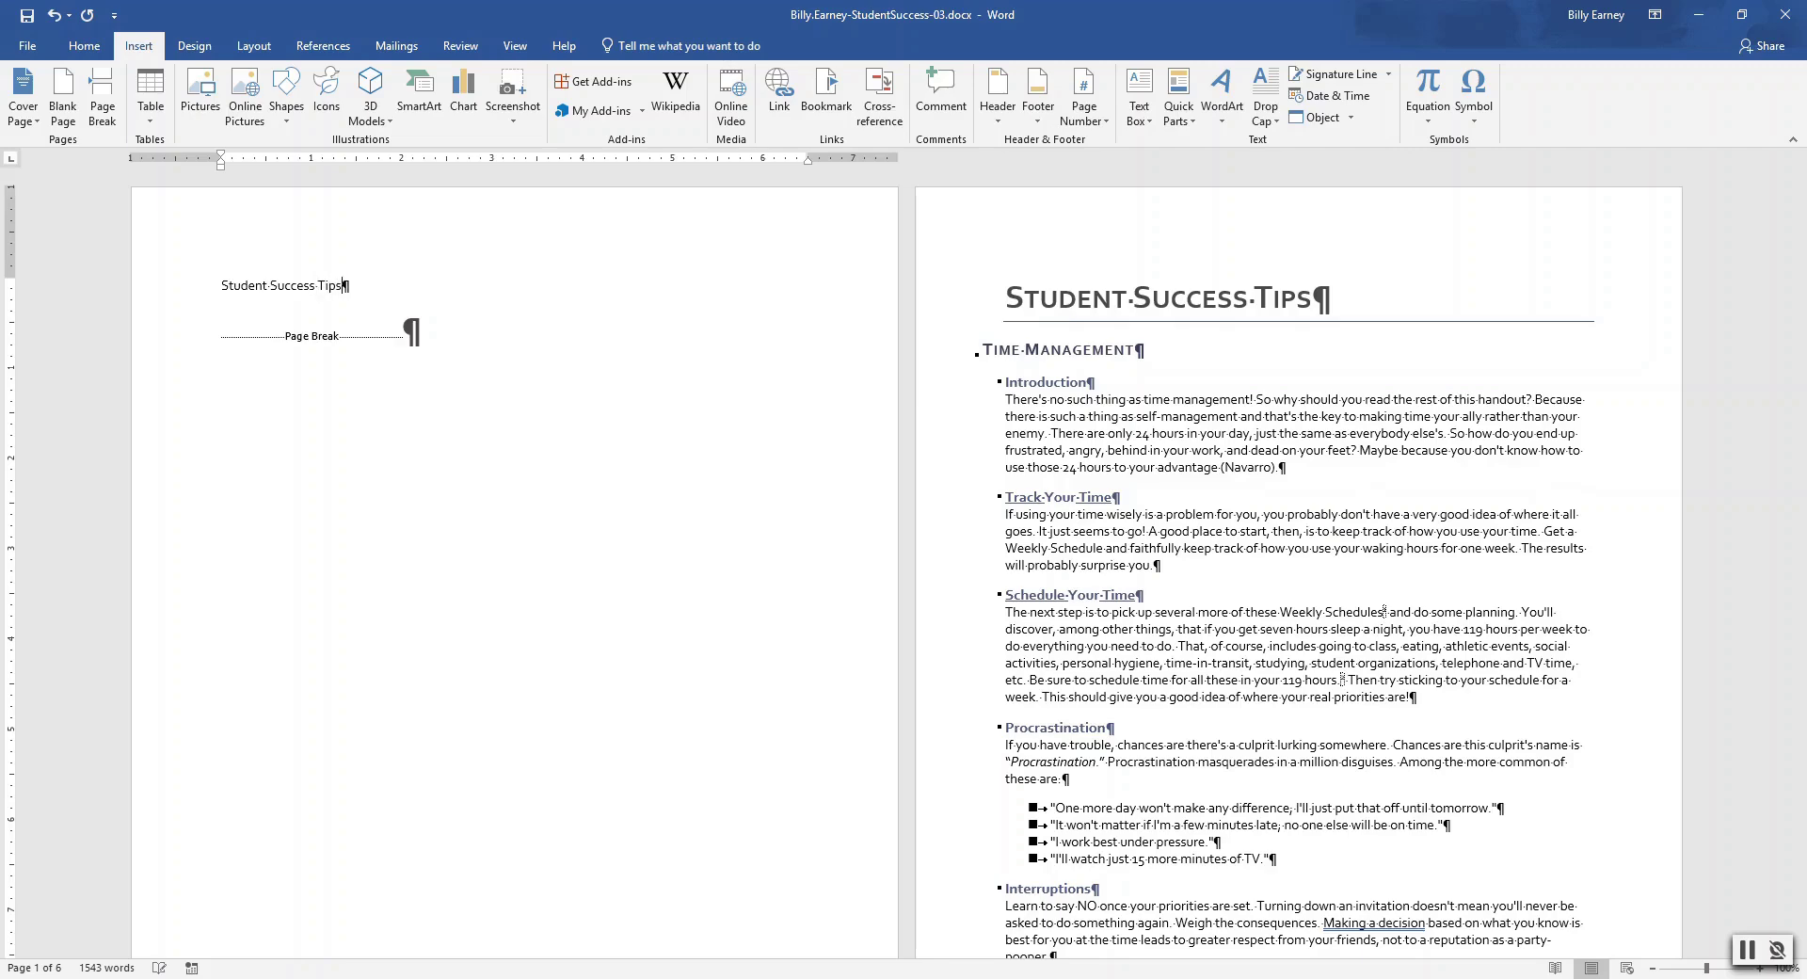
key("Return")
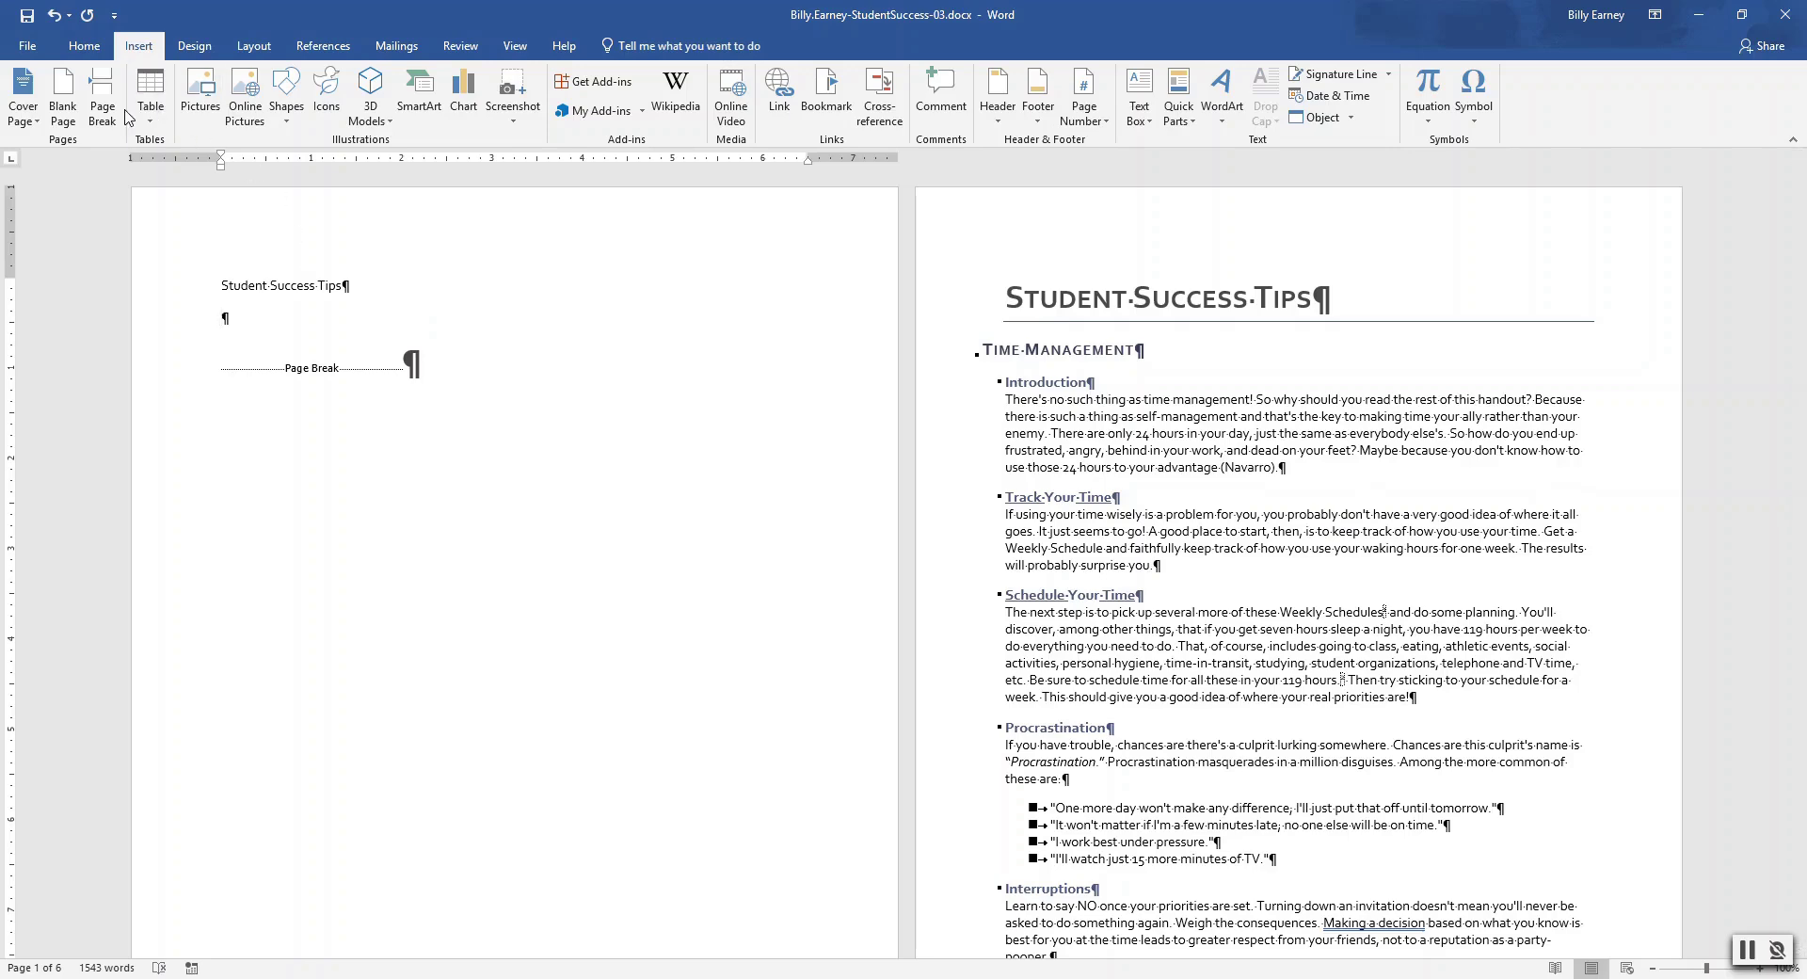
left_click(323, 45)
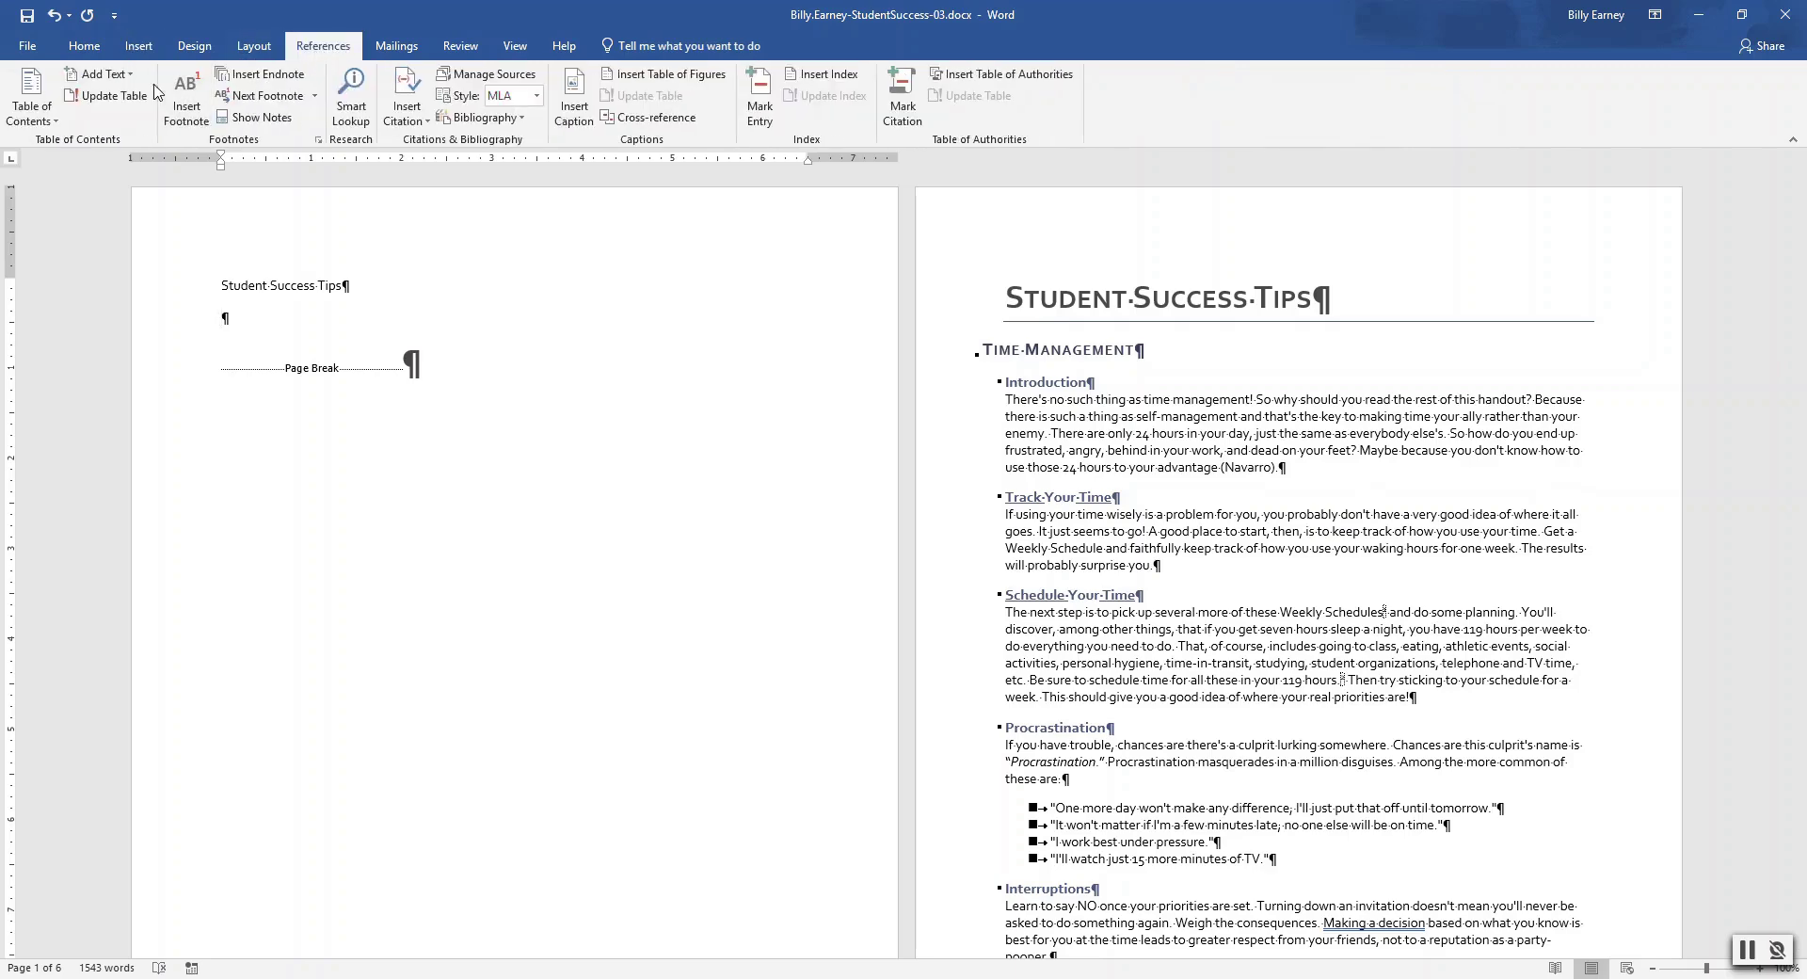
left_click(56, 126)
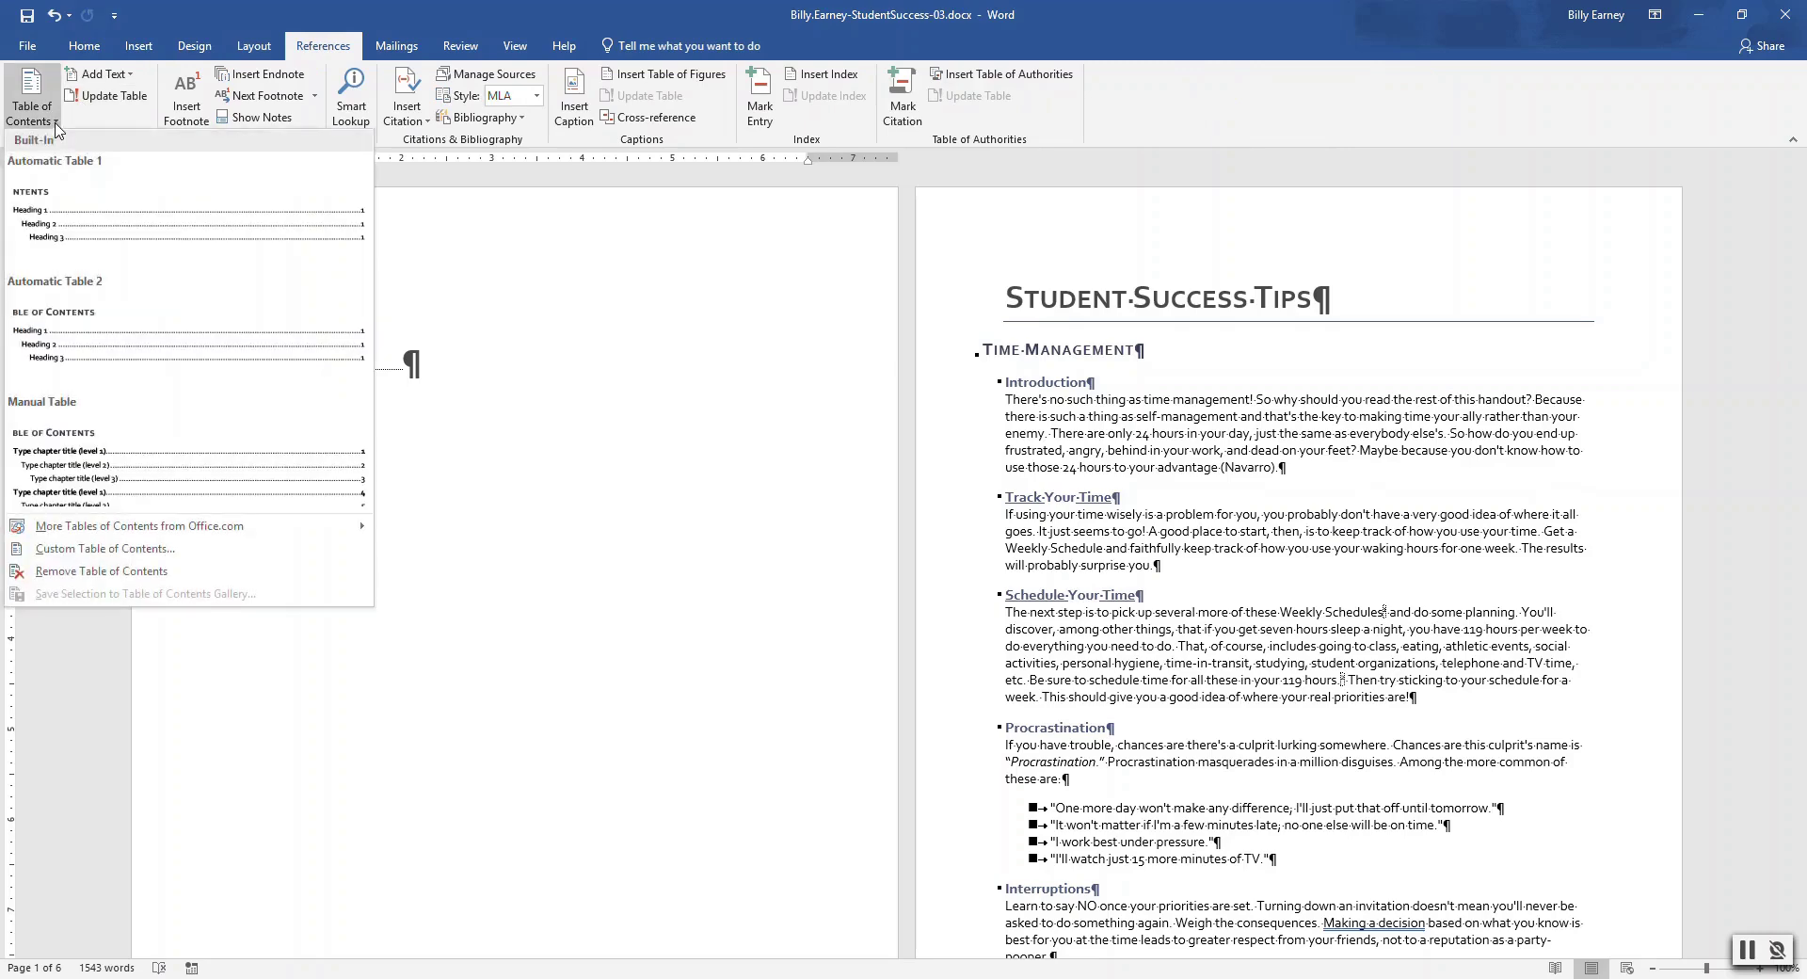
left_click(67, 203)
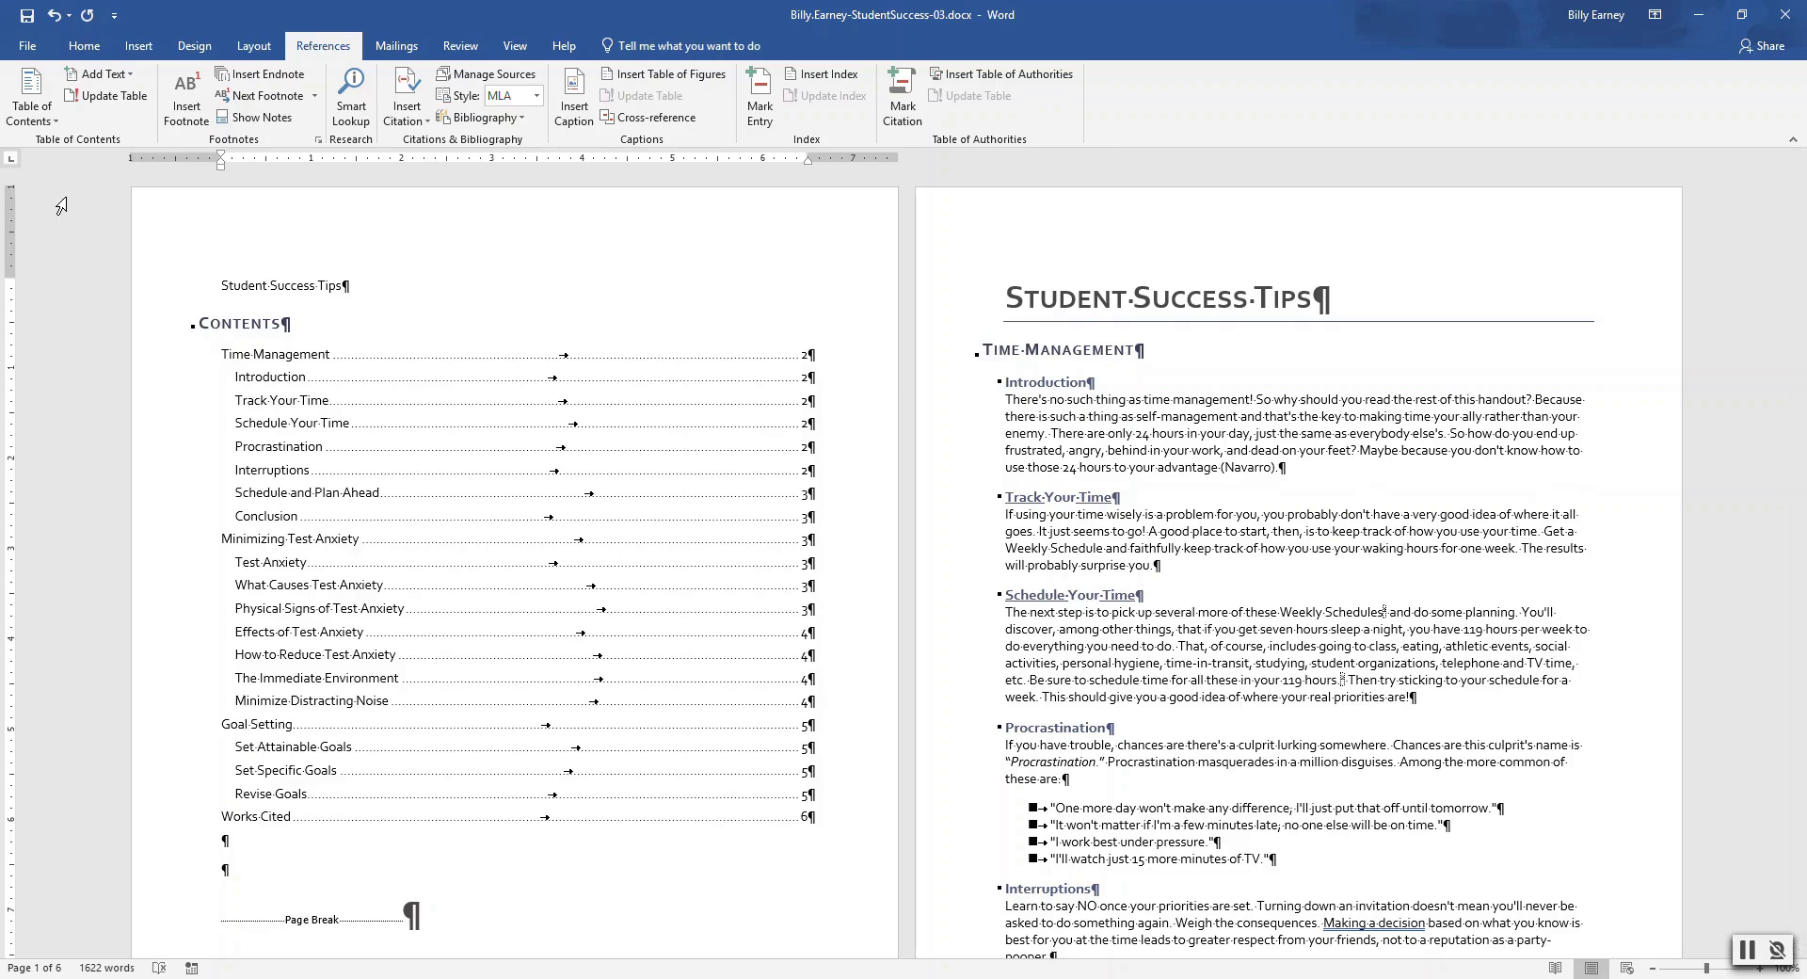
left_click_drag(219, 285, 342, 293)
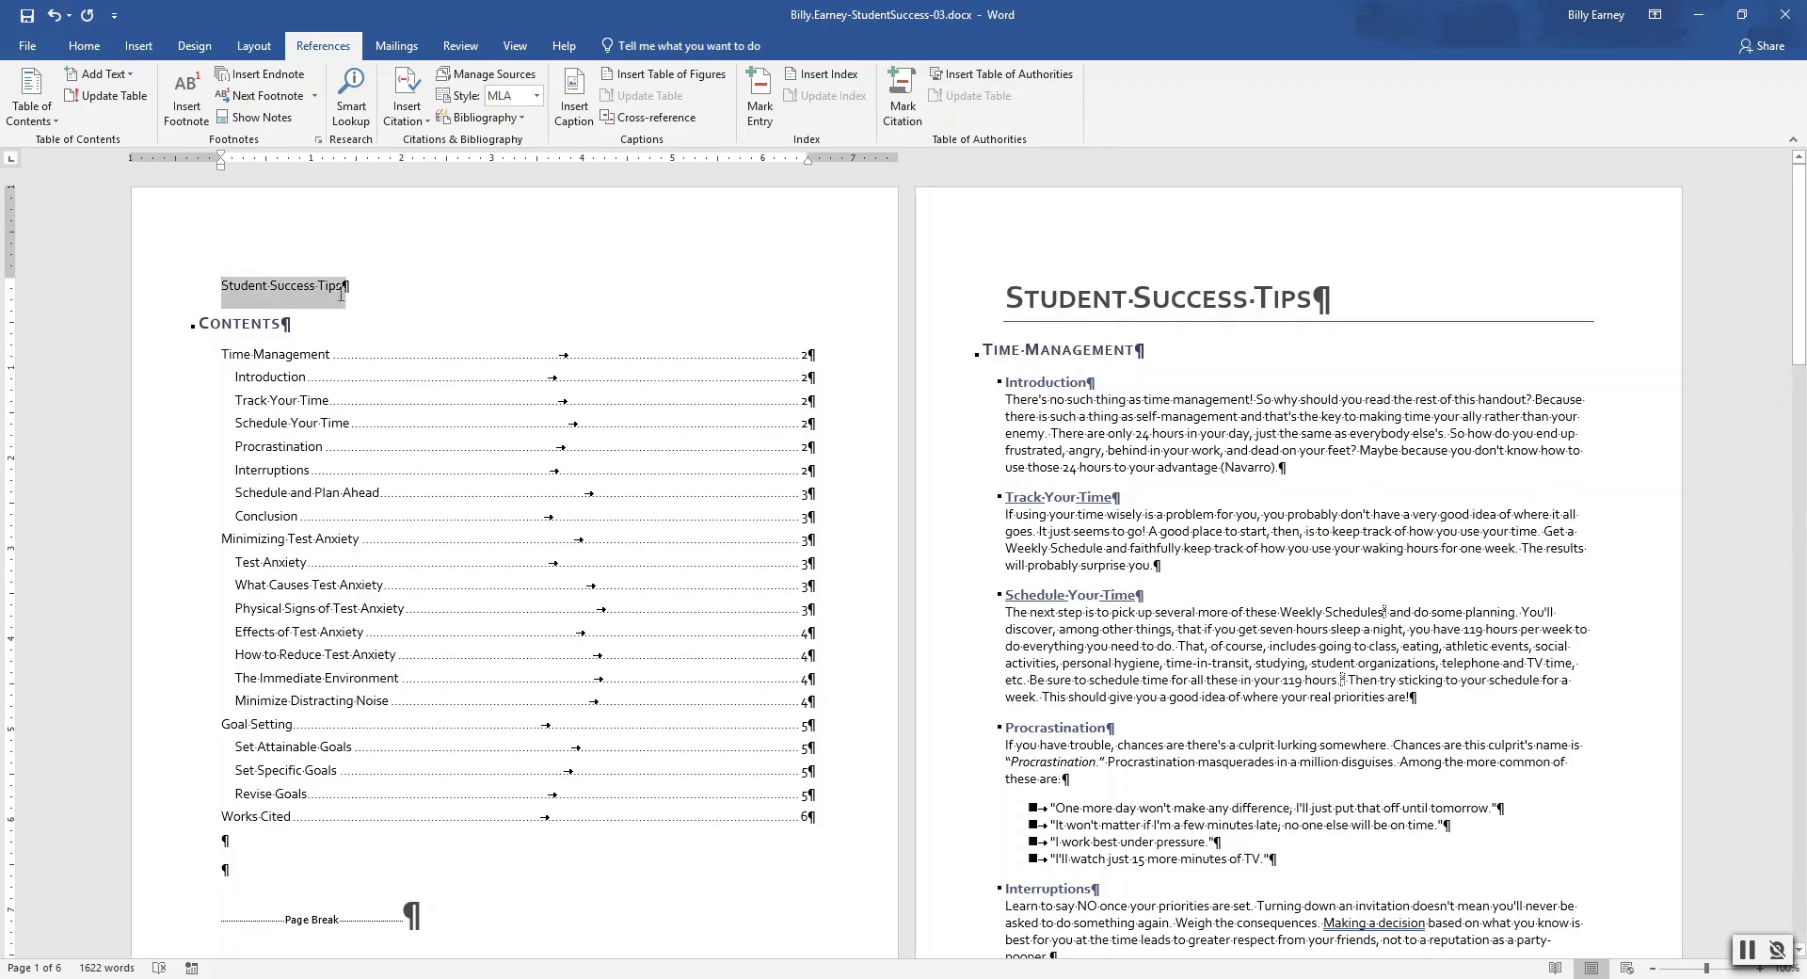
left_click(84, 45)
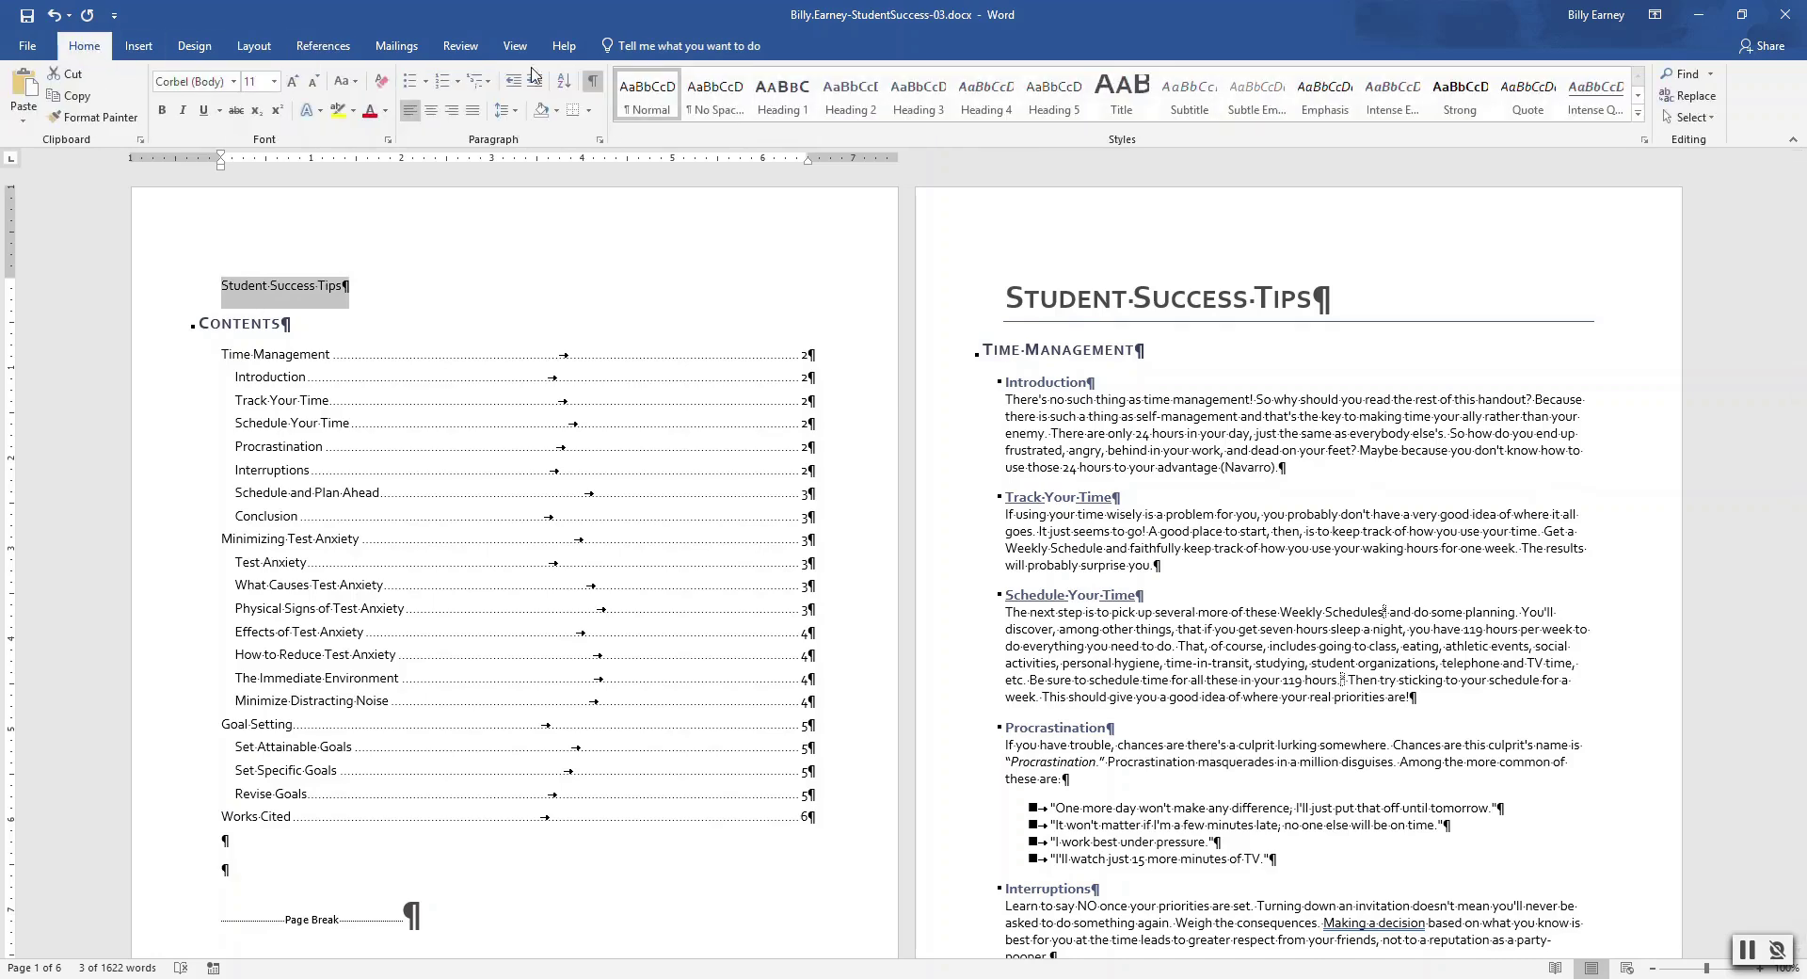
left_click(1122, 94)
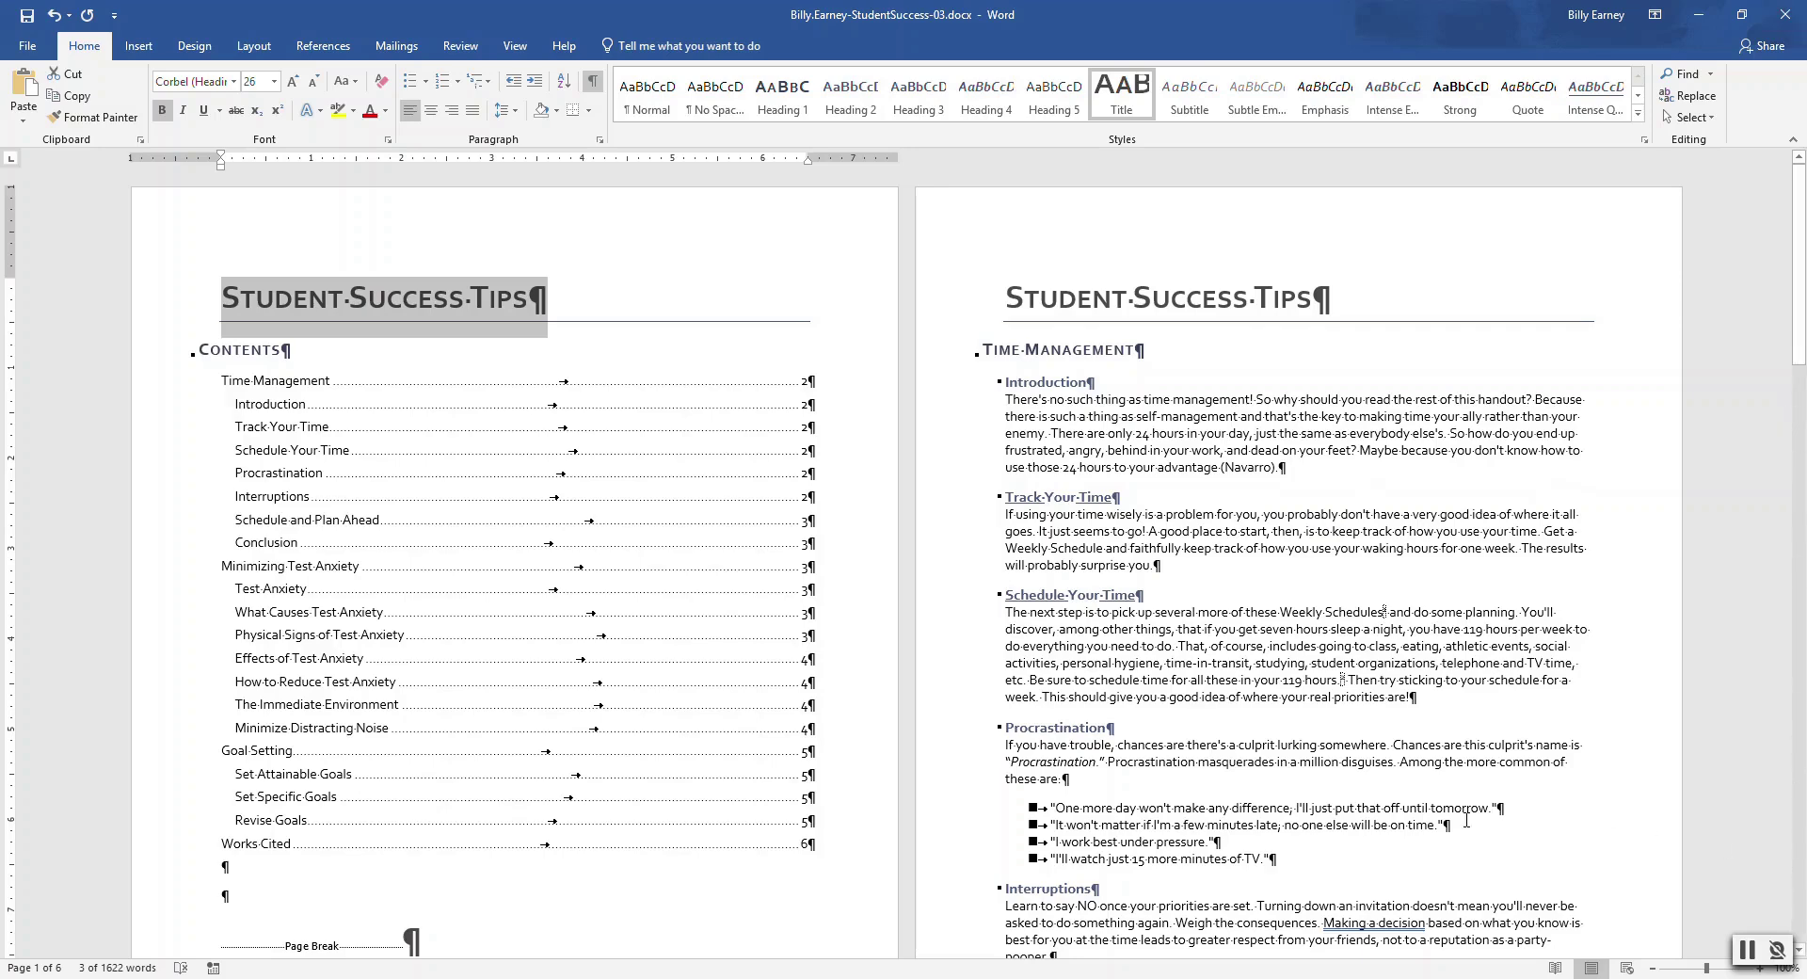
left_click(620, 914)
scroll(619, 914, "down", 8)
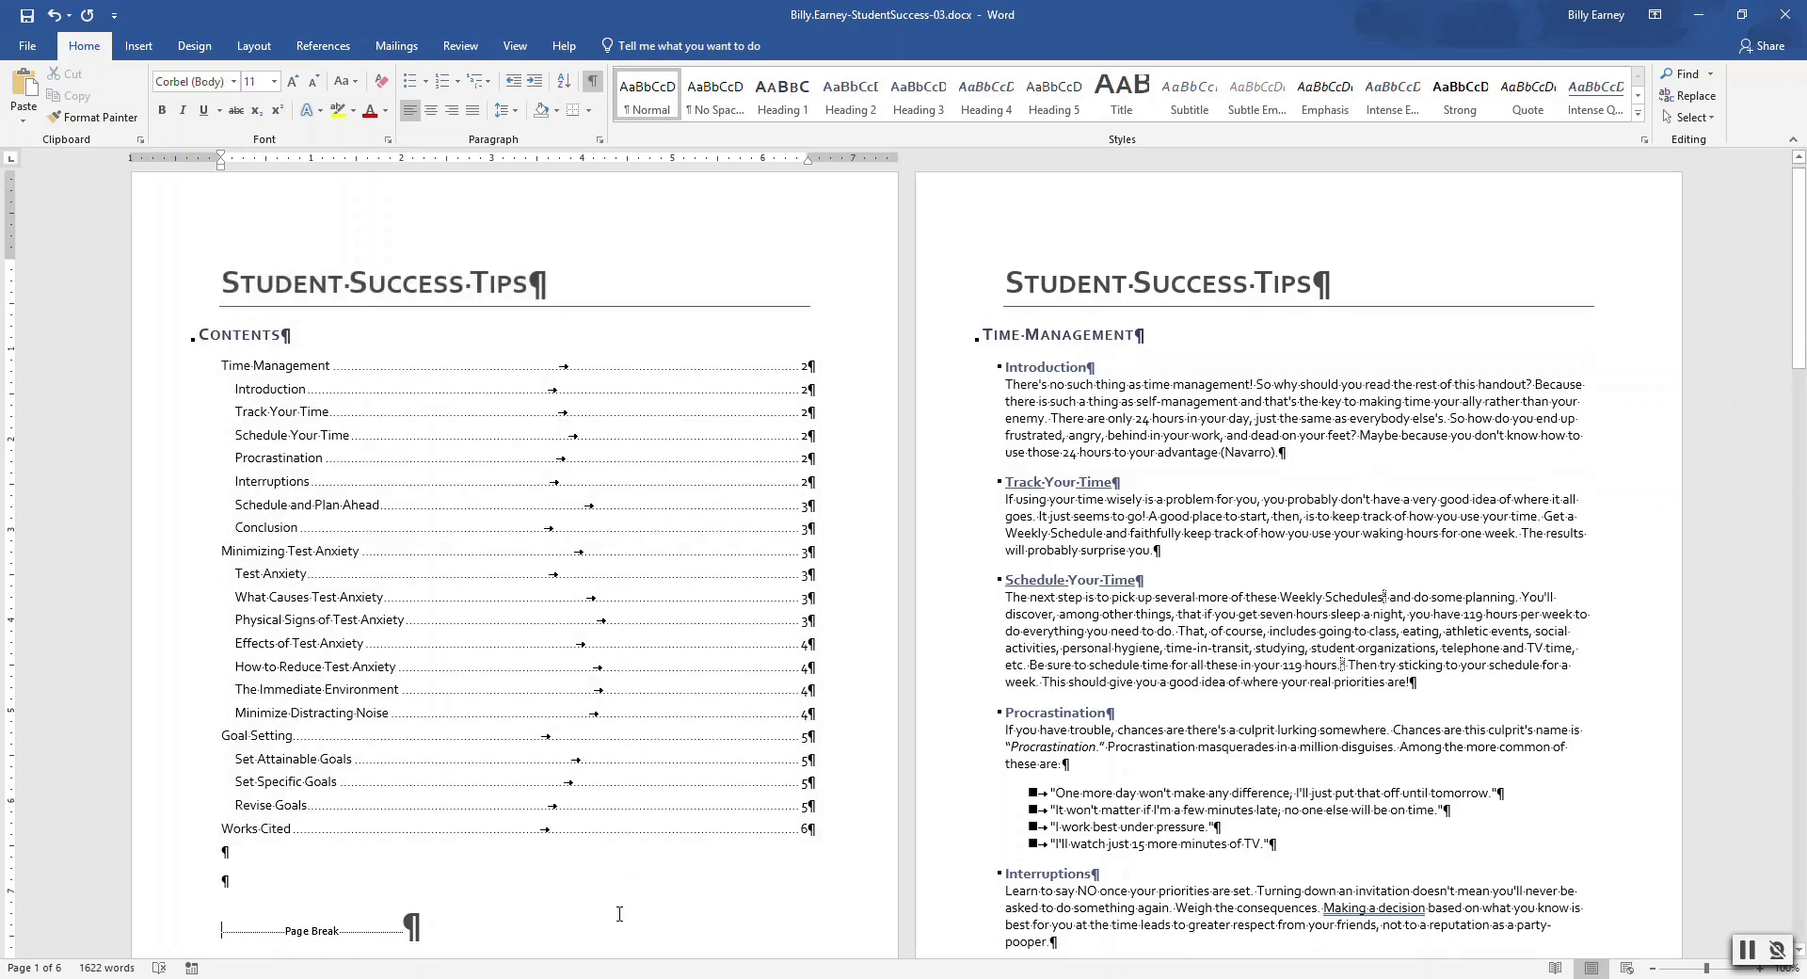
scroll(619, 913, "down", 1)
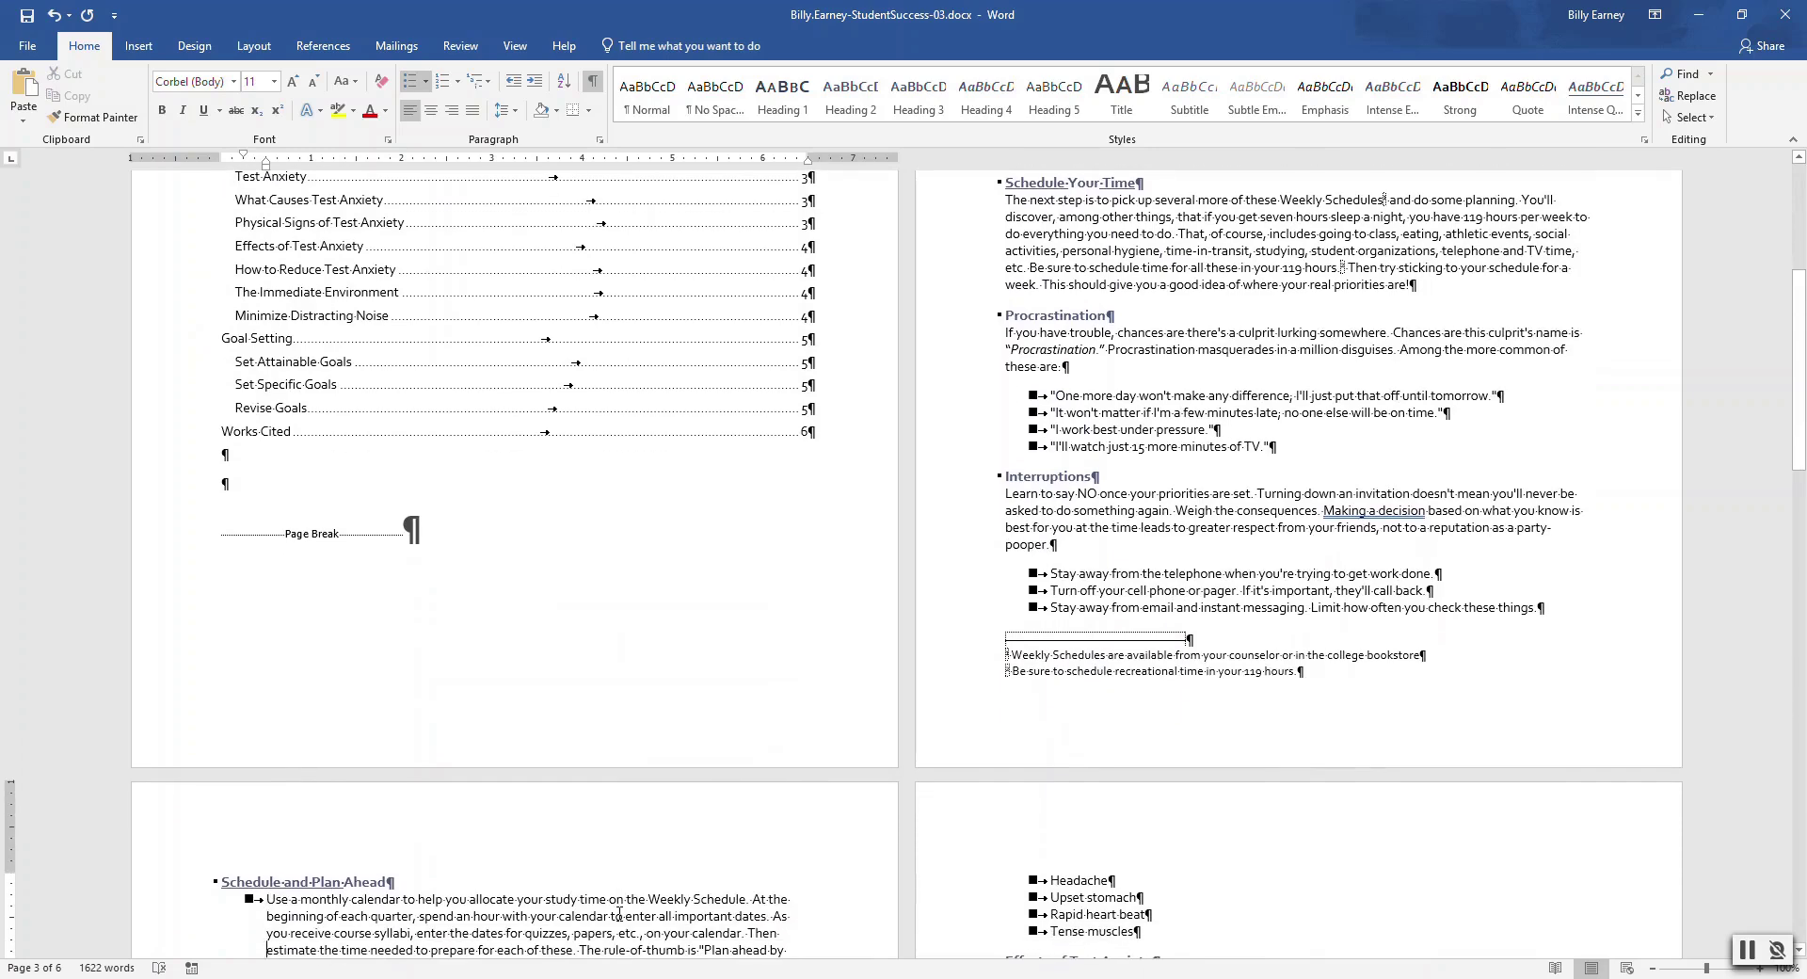
Edit the page footer and turn on Different Odd & Even Pages
double_click(257, 738)
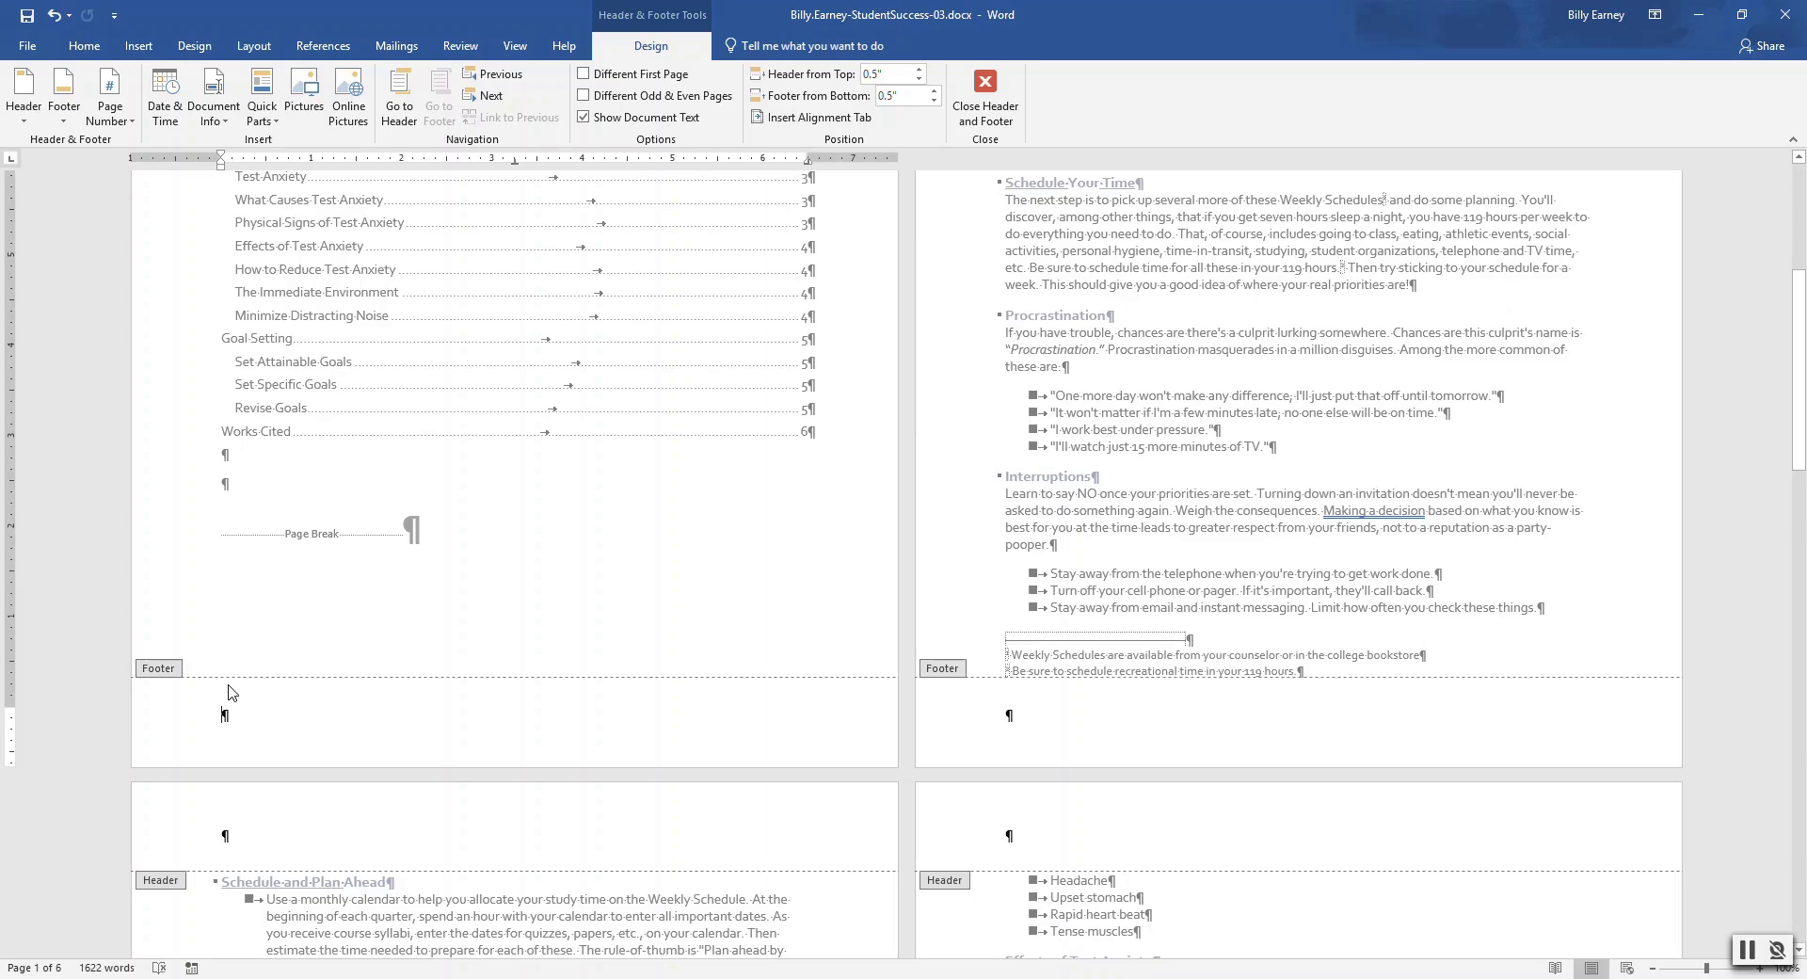
right_click(165, 666)
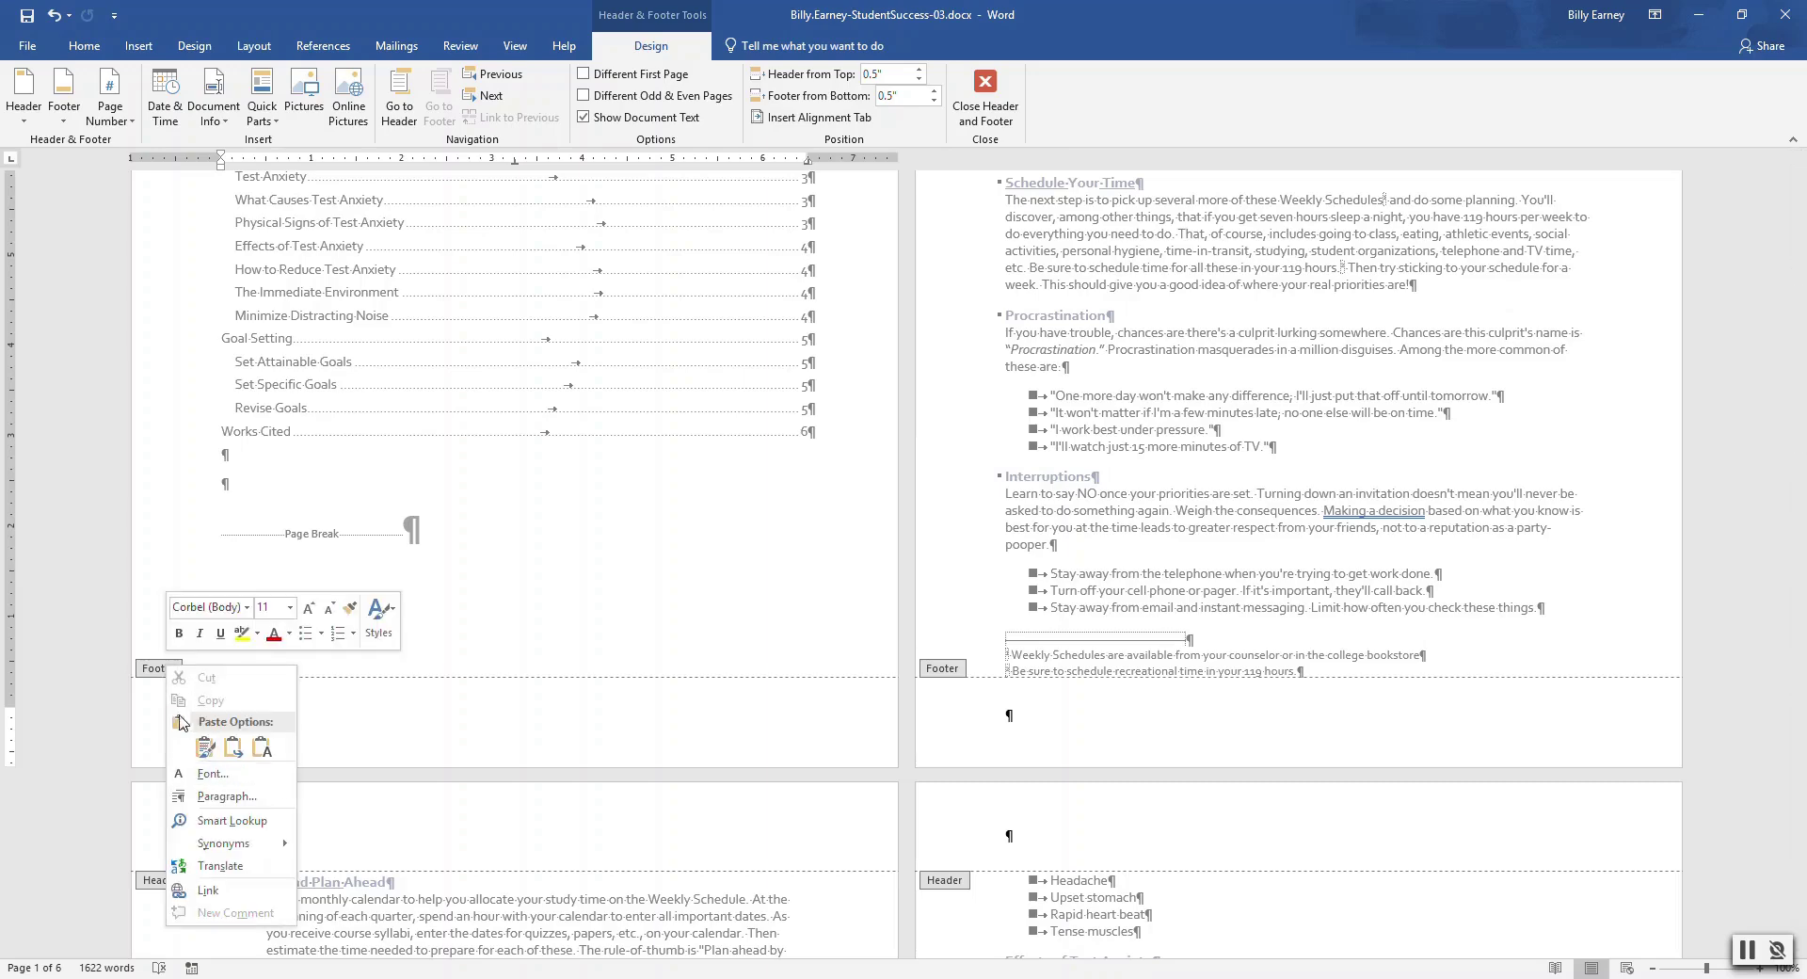
left_click(158, 670)
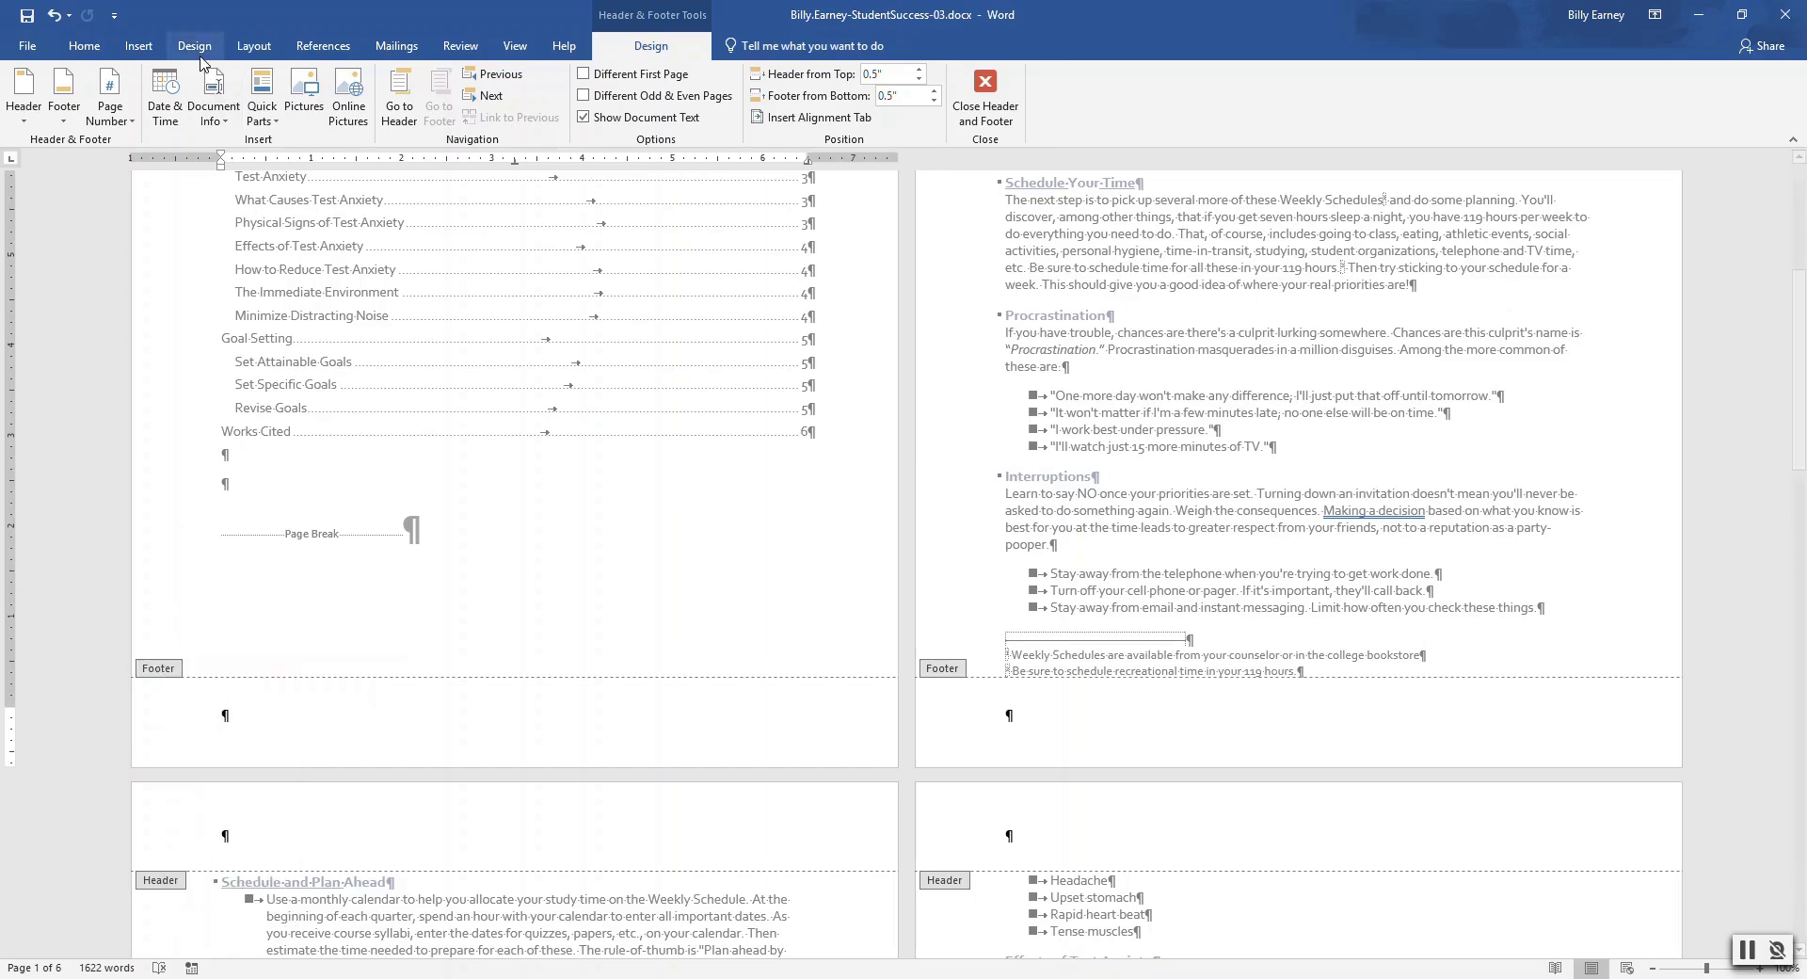
left_click(64, 118)
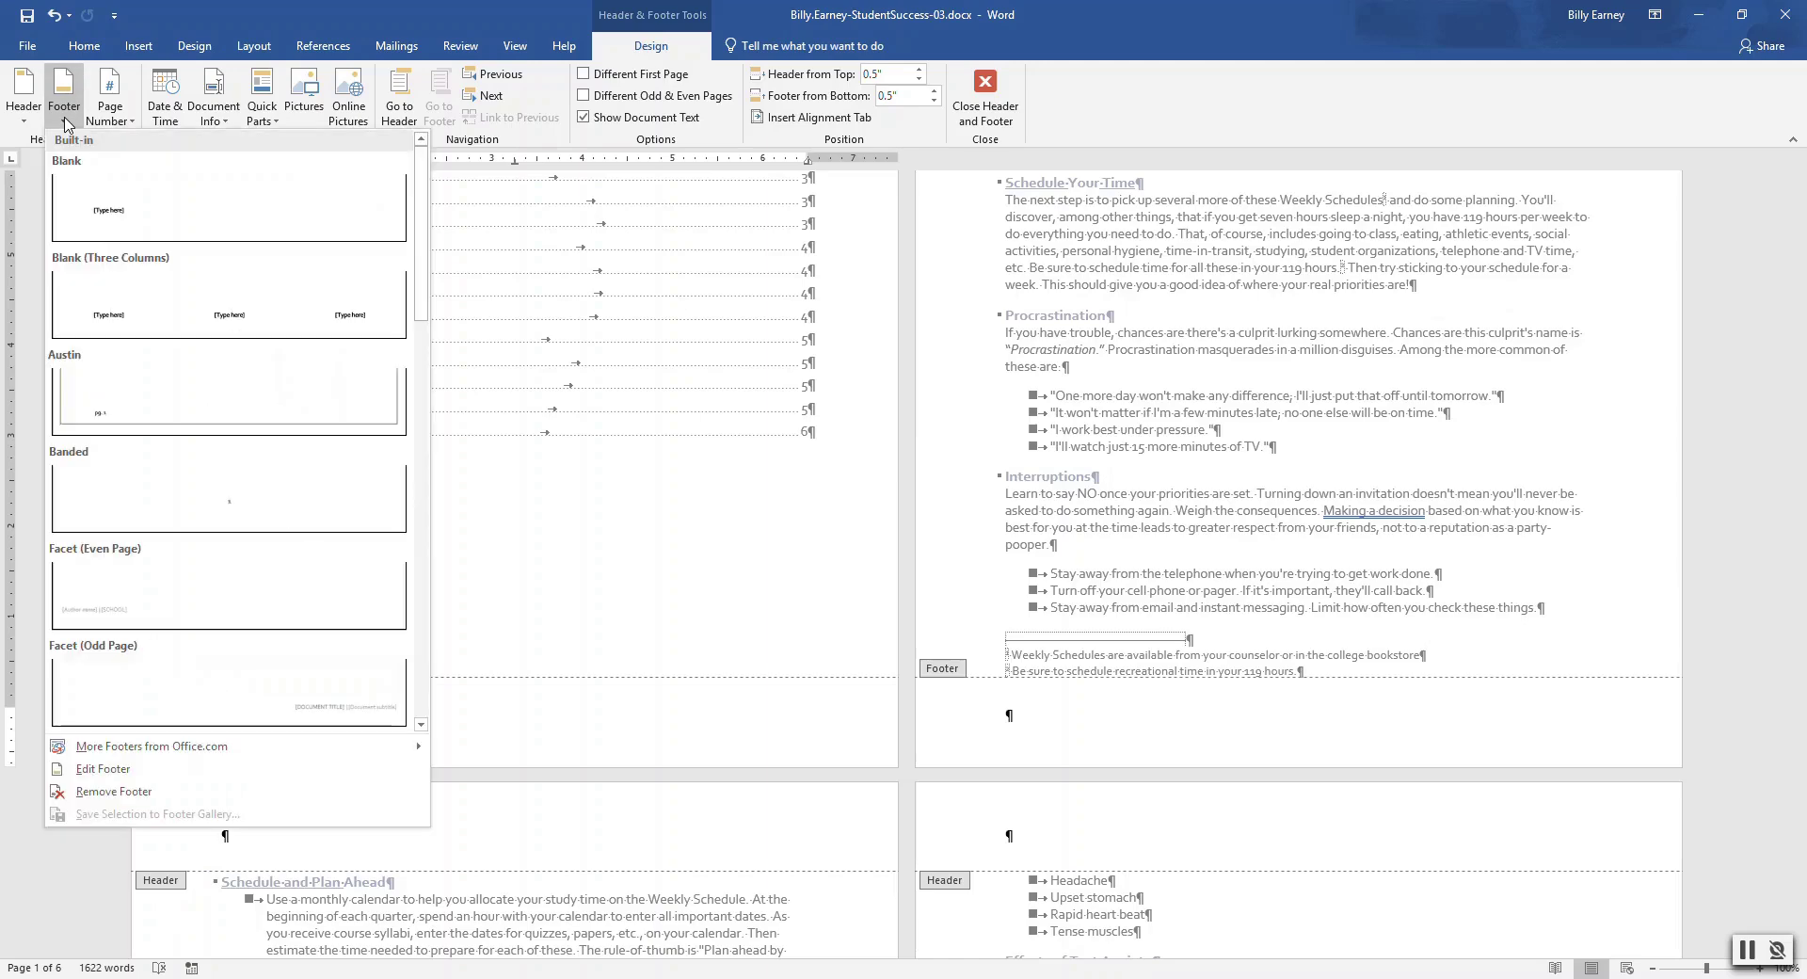
left_click(94, 769)
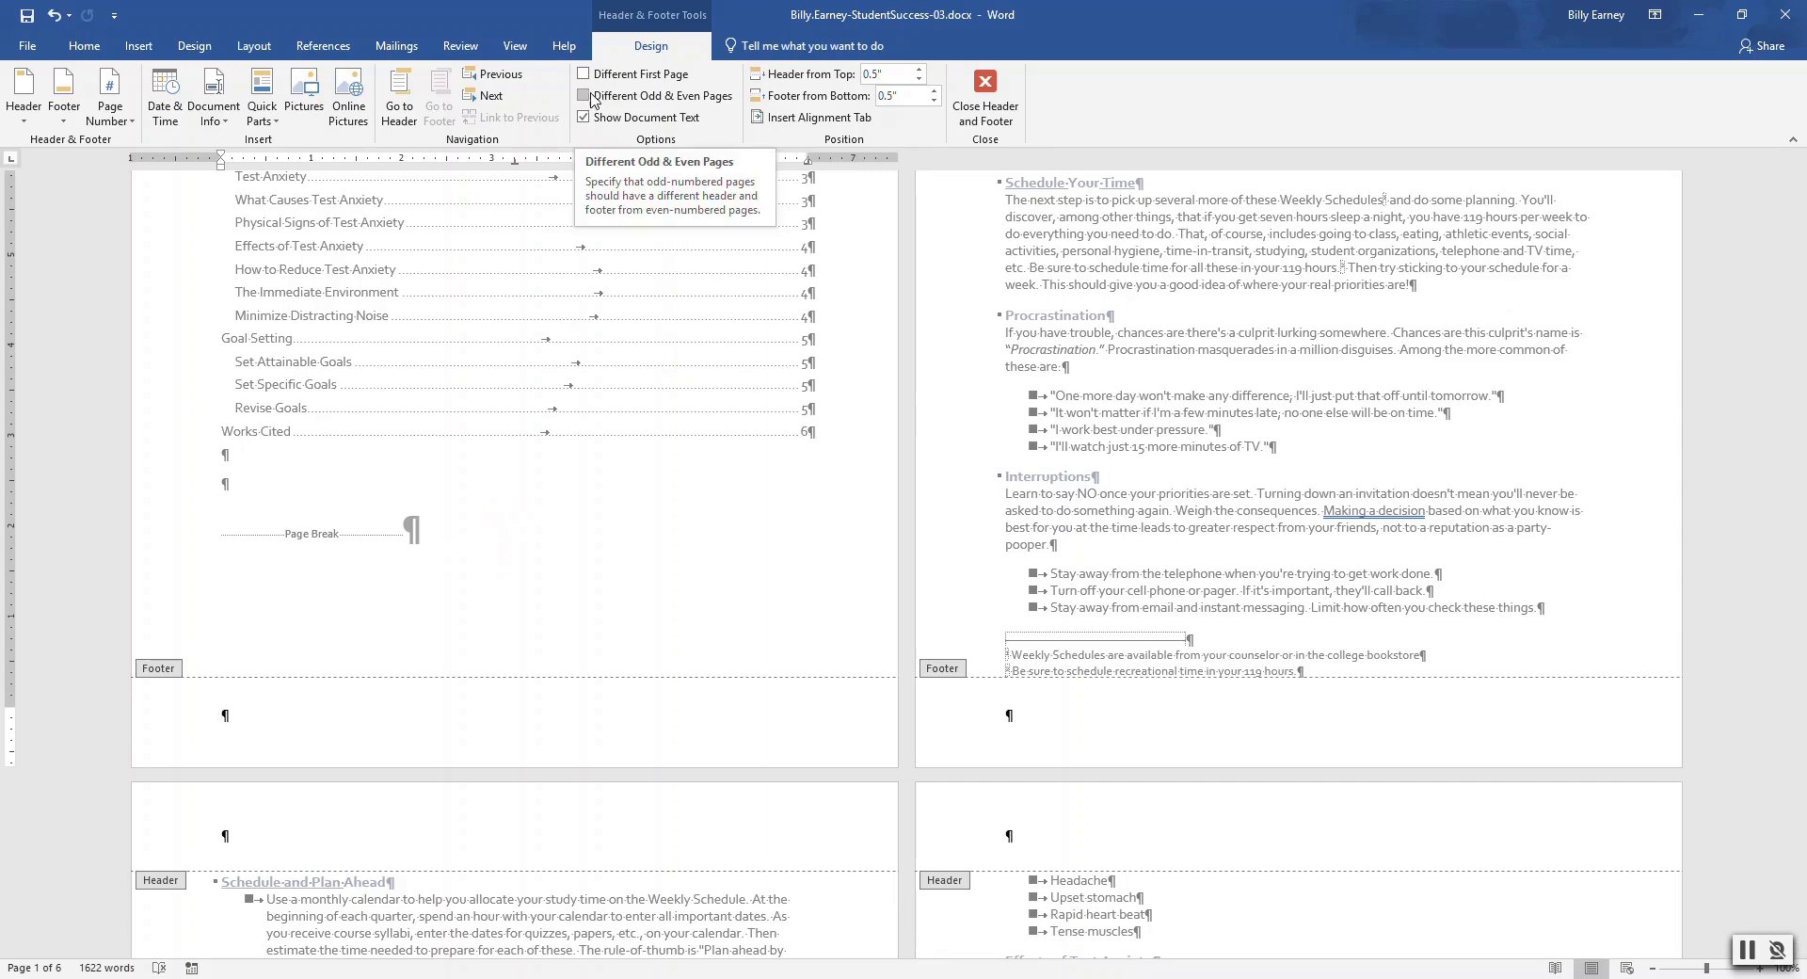
left_click(583, 96)
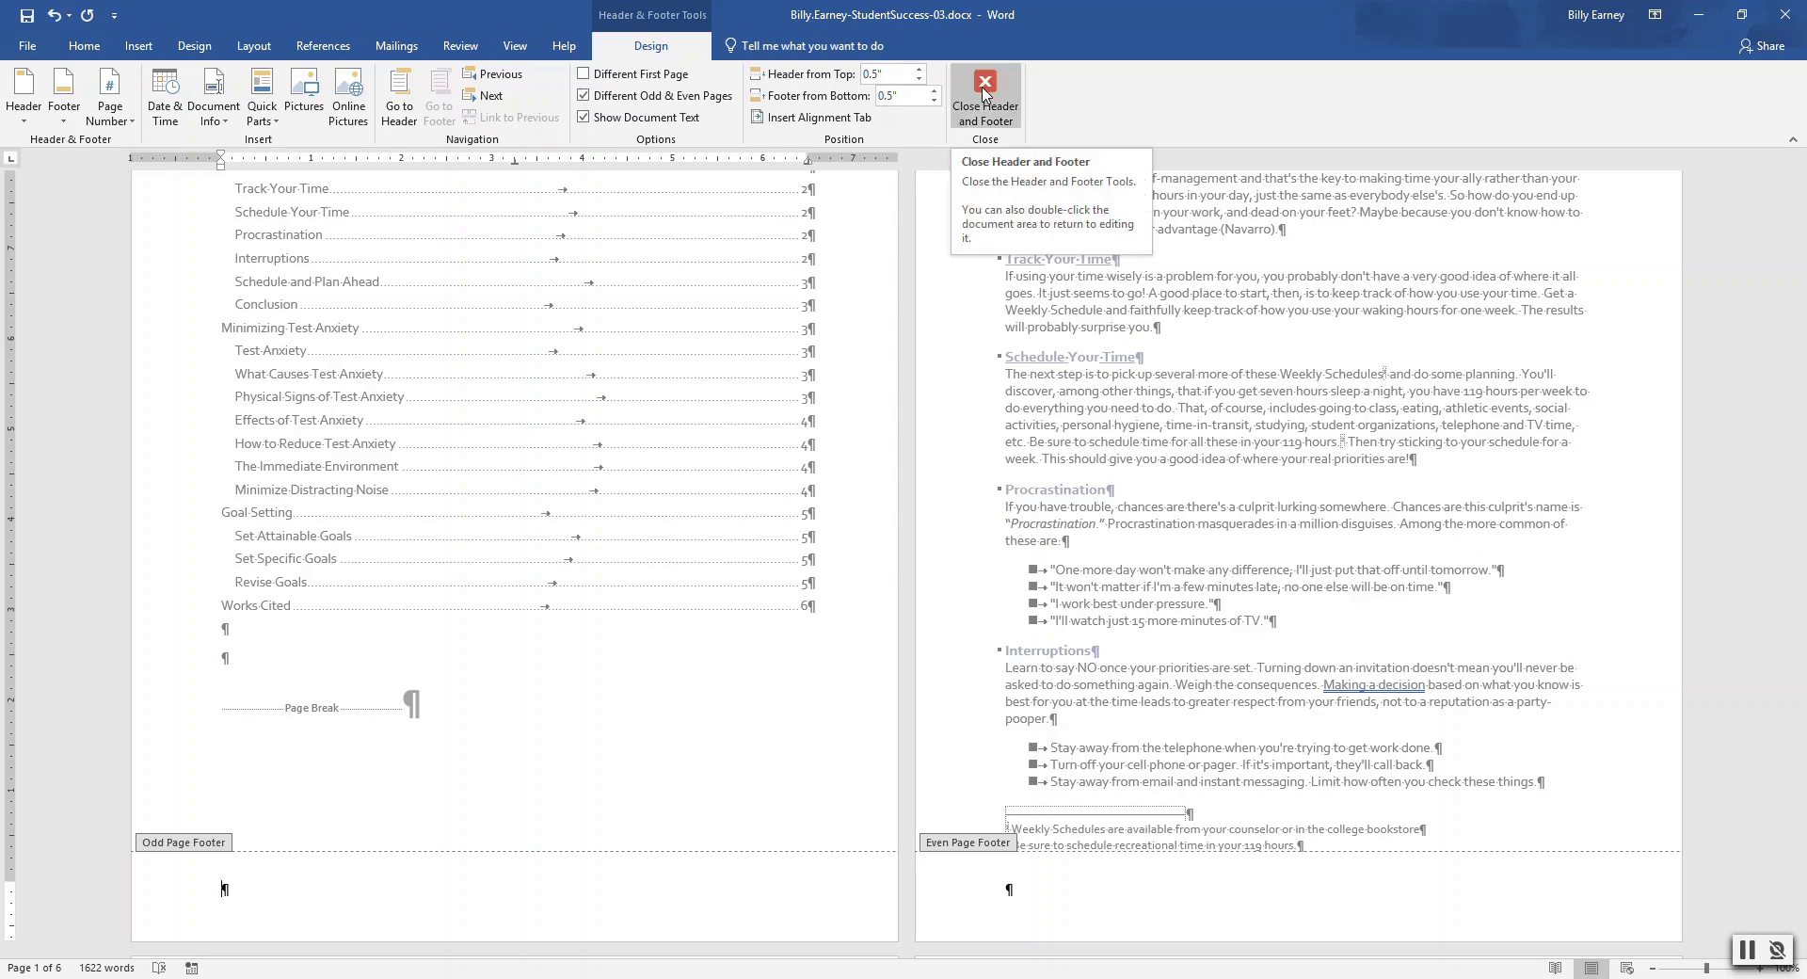
Put an Accent Bar 2 page number, a tab, and the Document Title field in the odd-page footer
left_click(125, 118)
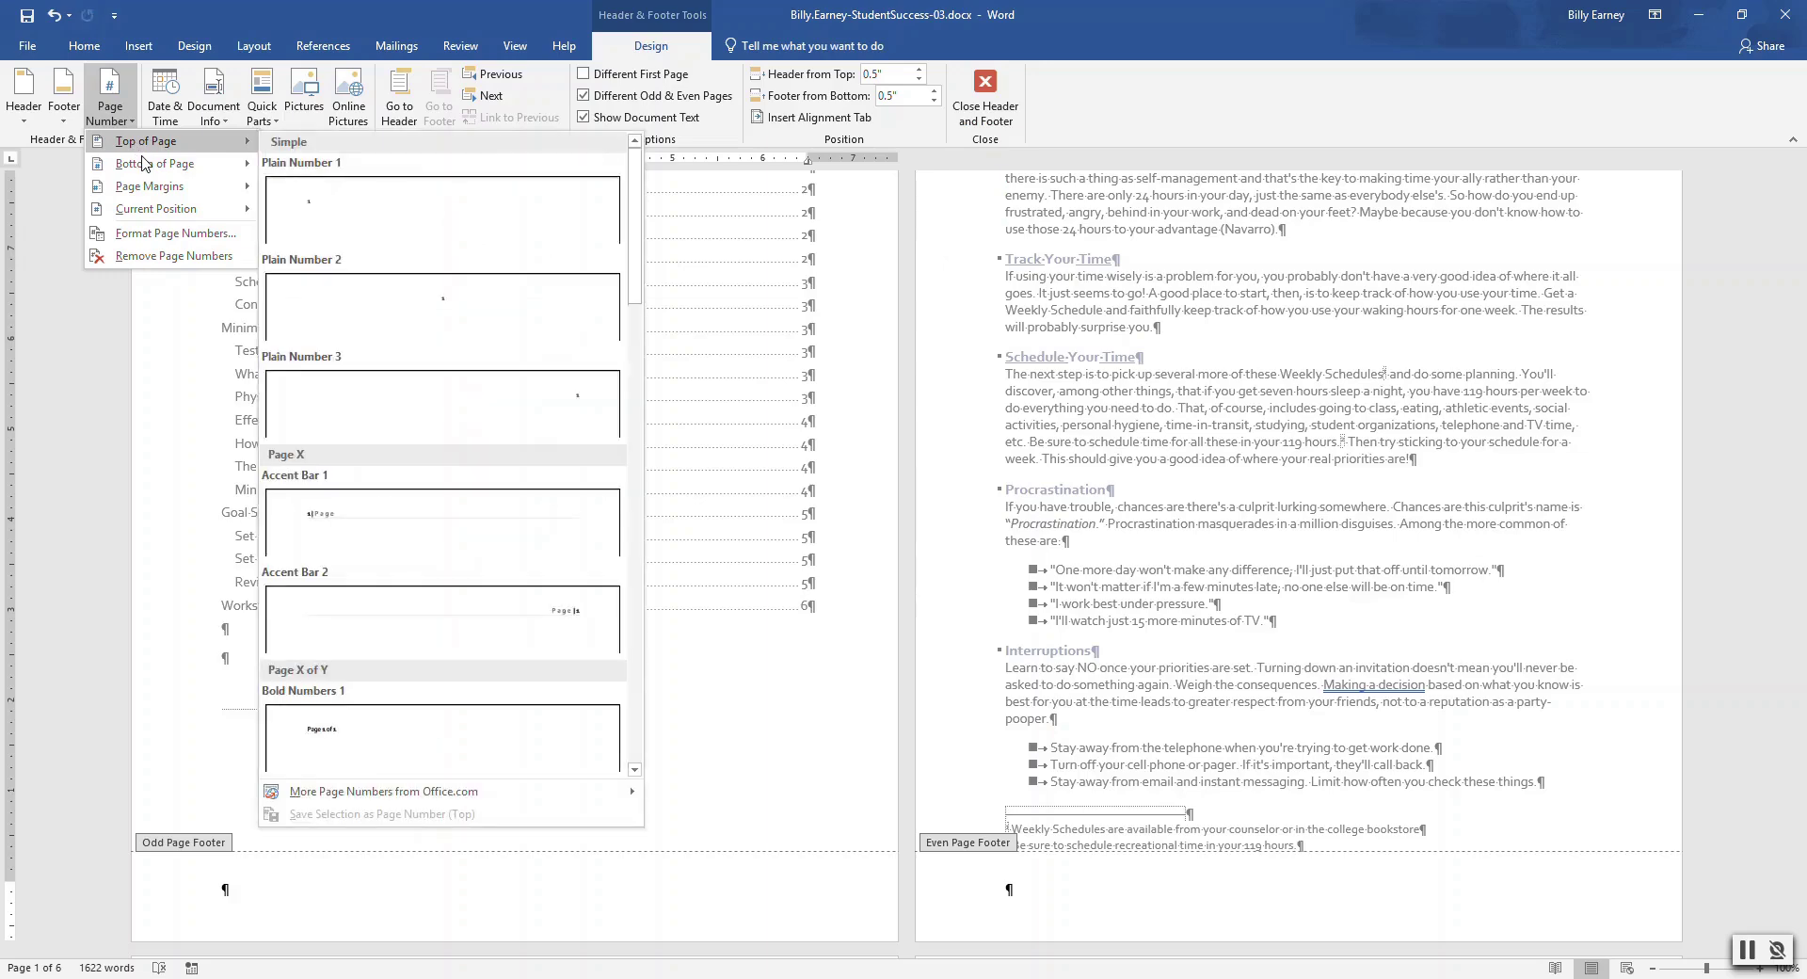
mouse_move(151, 167)
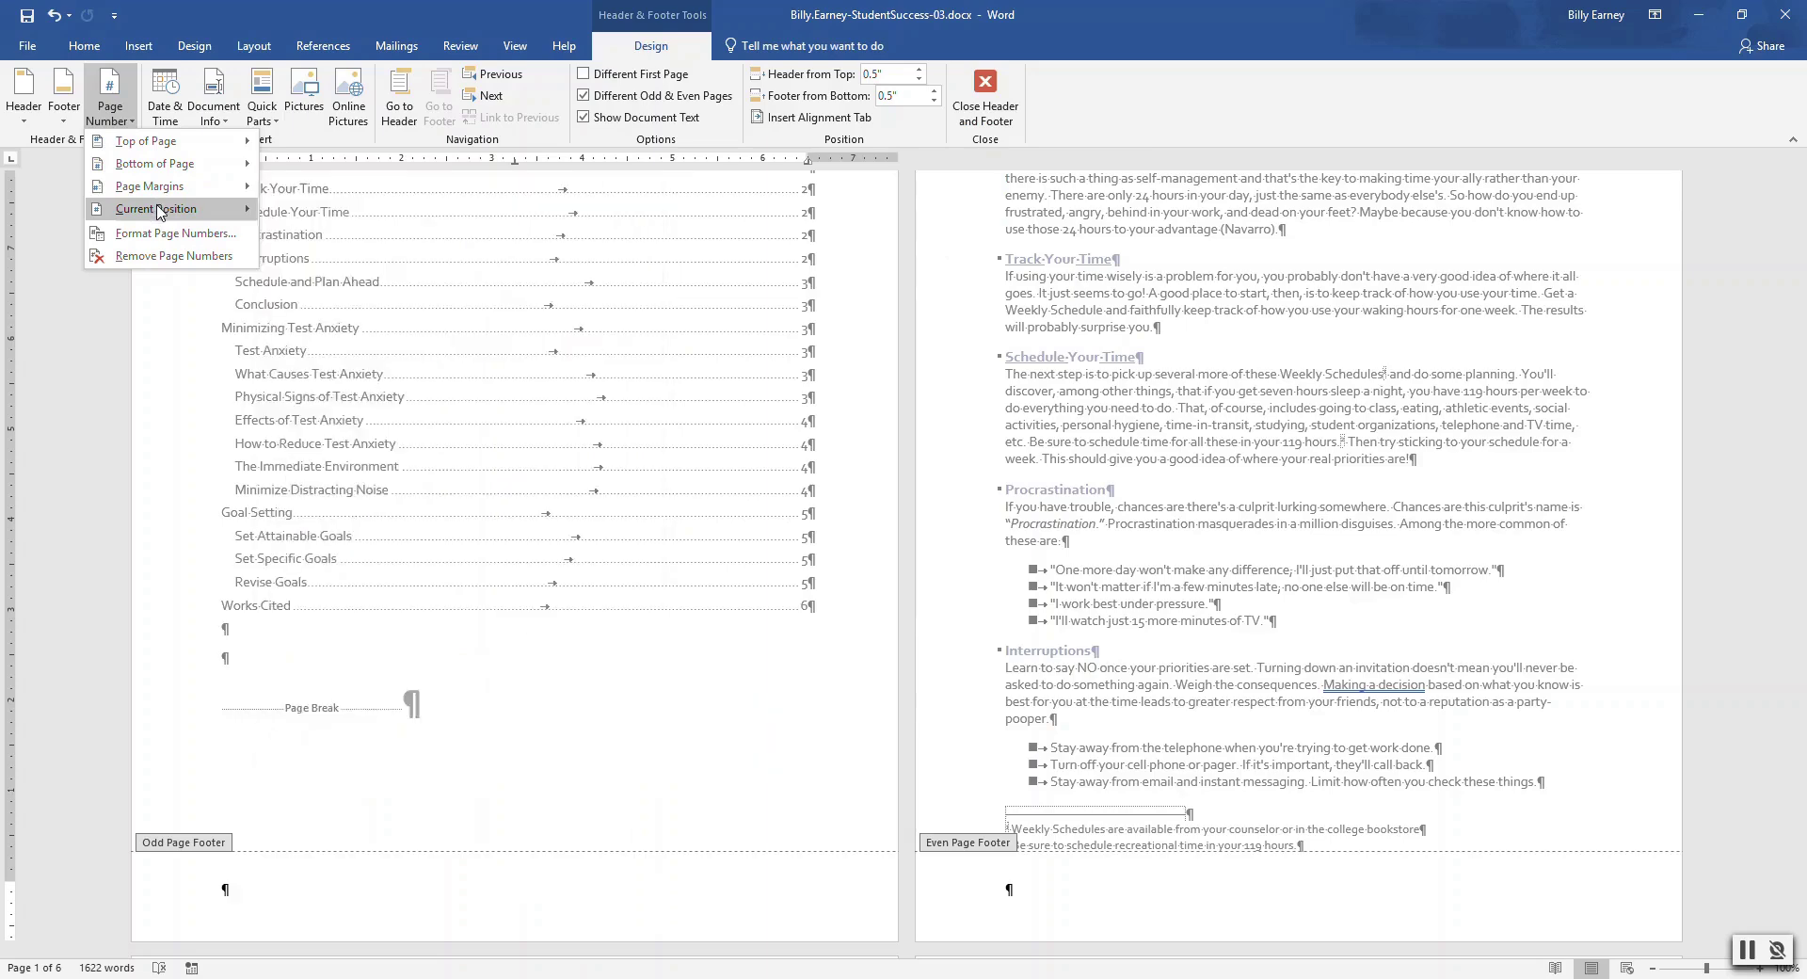
mouse_move(256, 216)
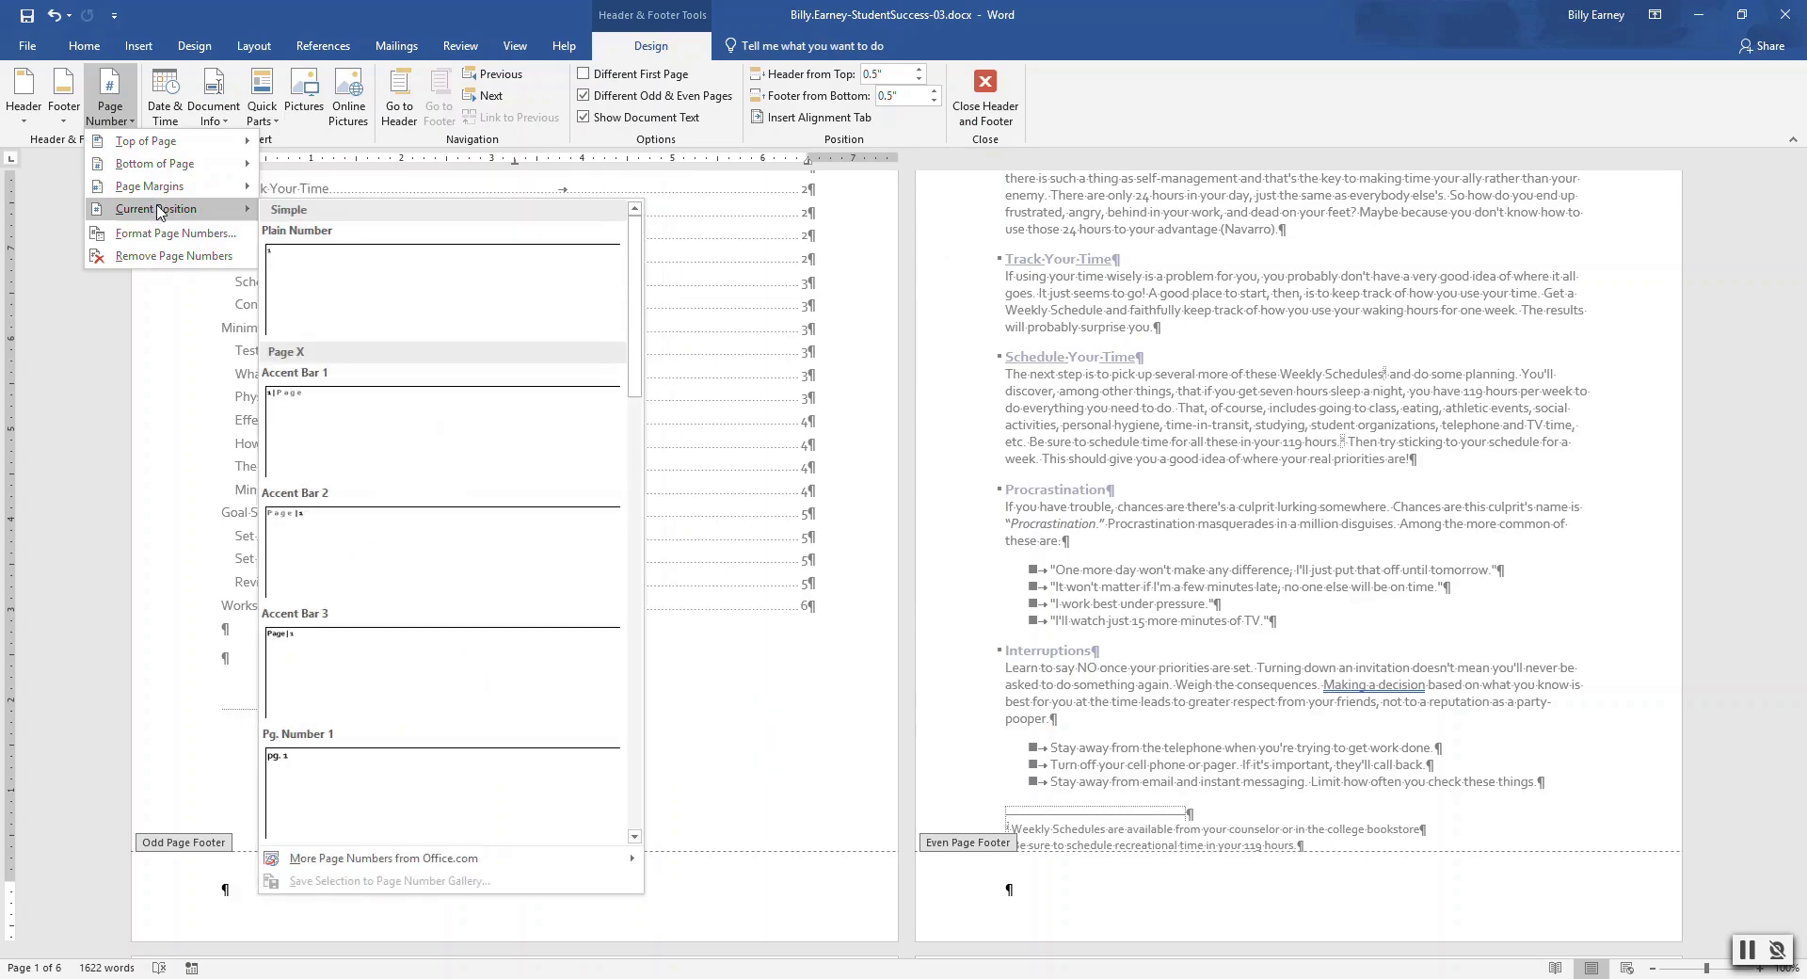
left_click(316, 538)
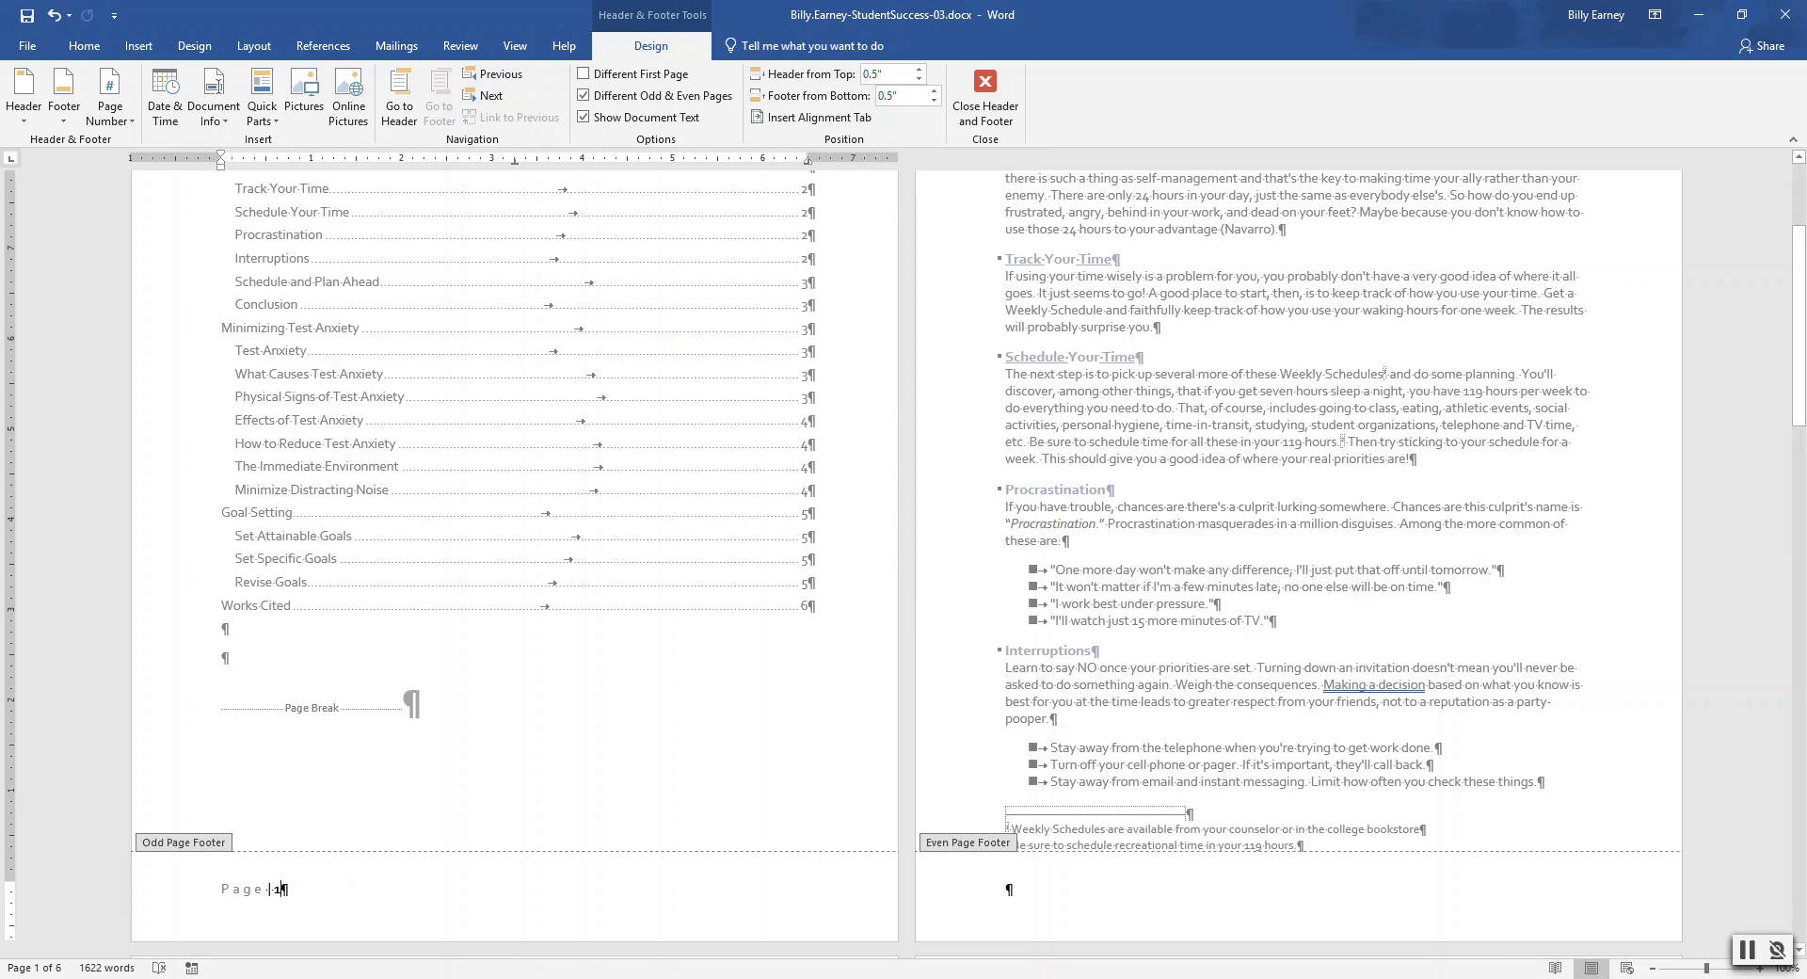
key("Tab")
key("Tab")
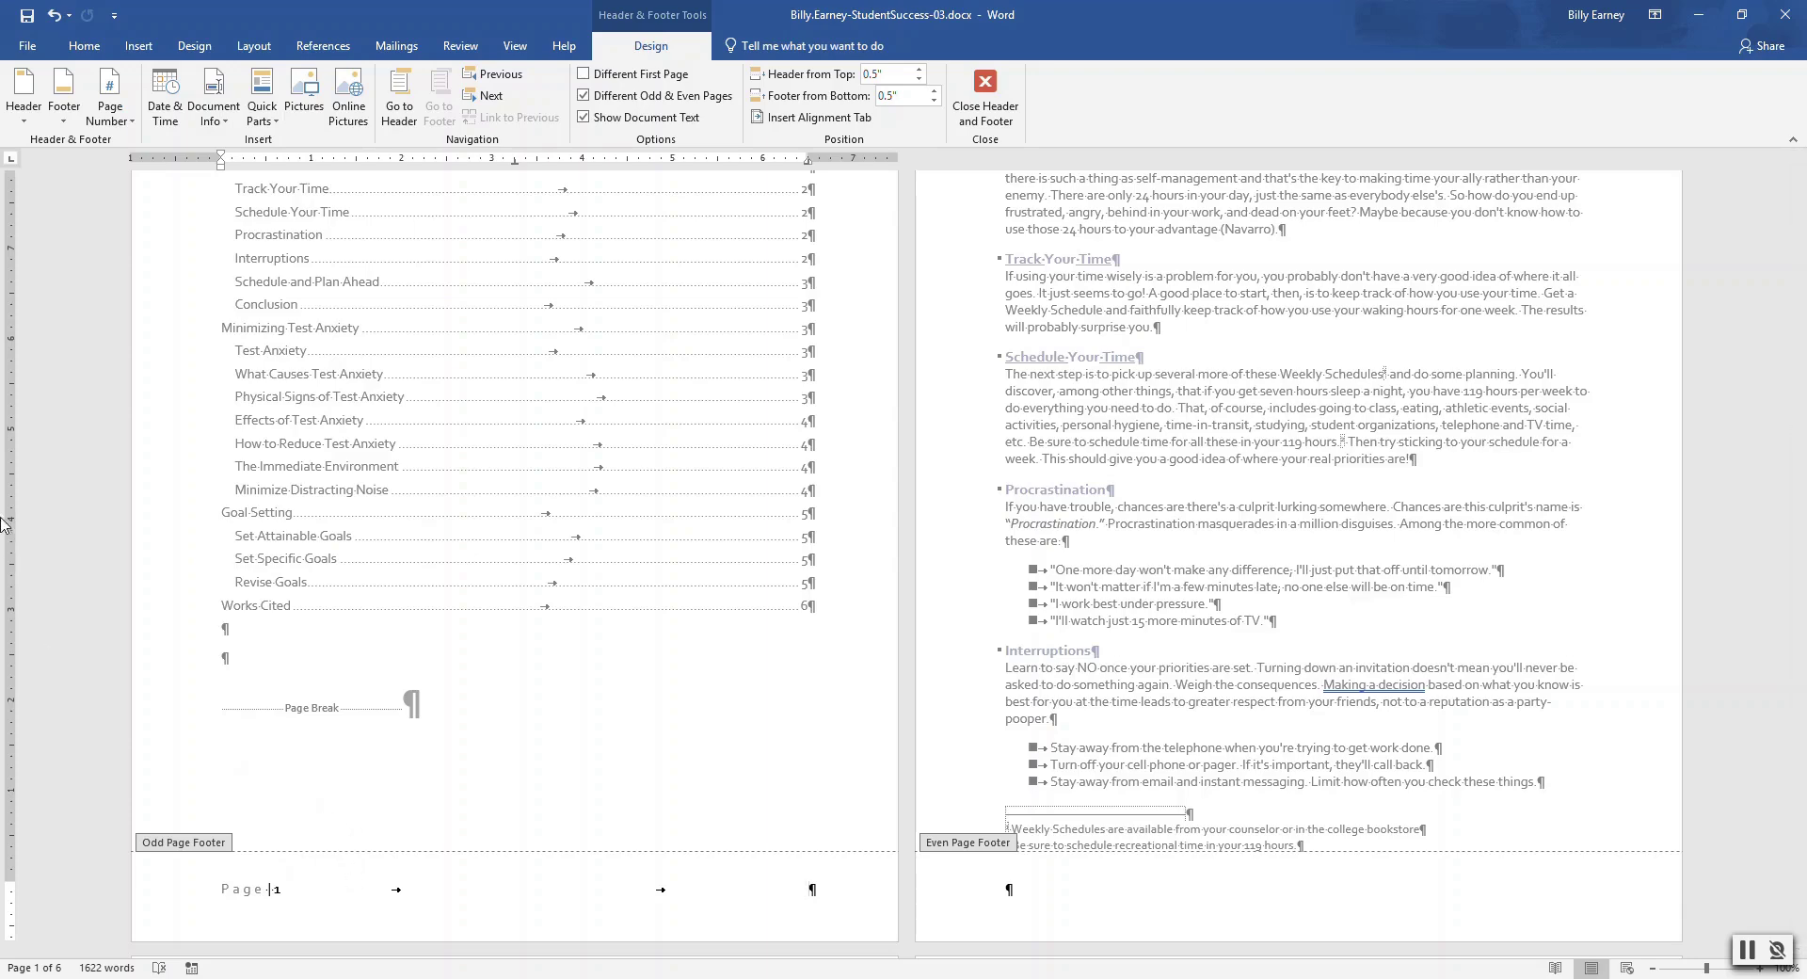
left_click(213, 111)
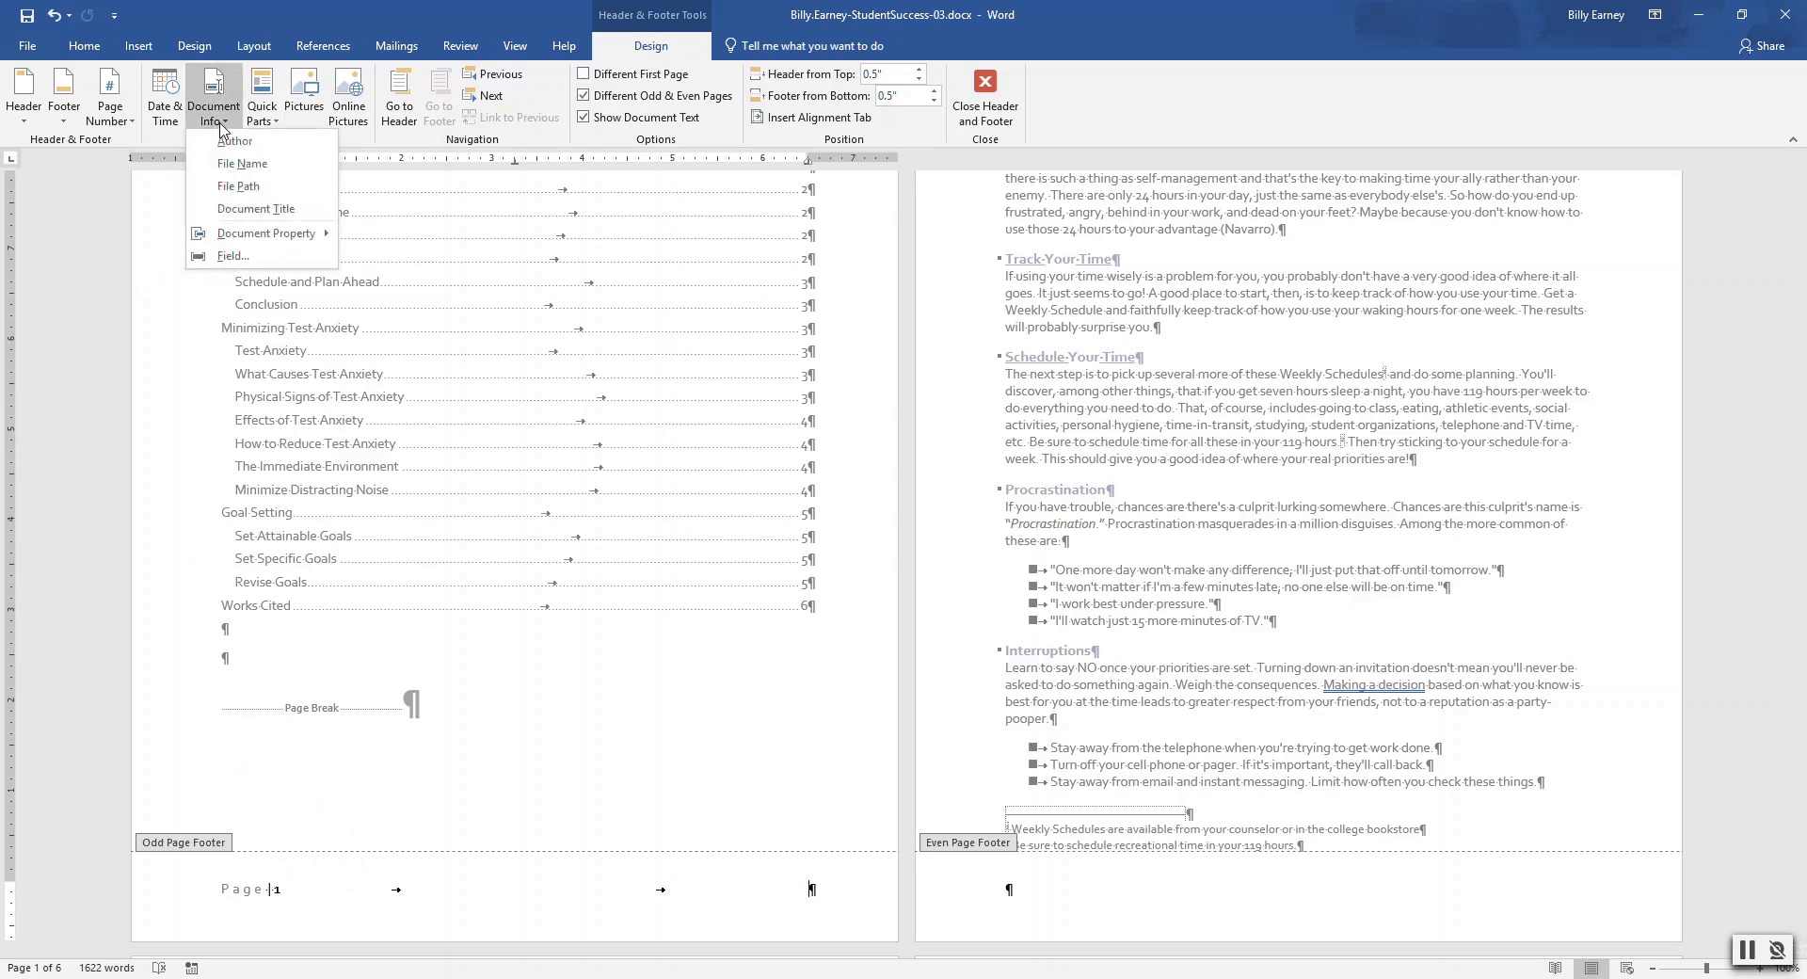
left_click(249, 209)
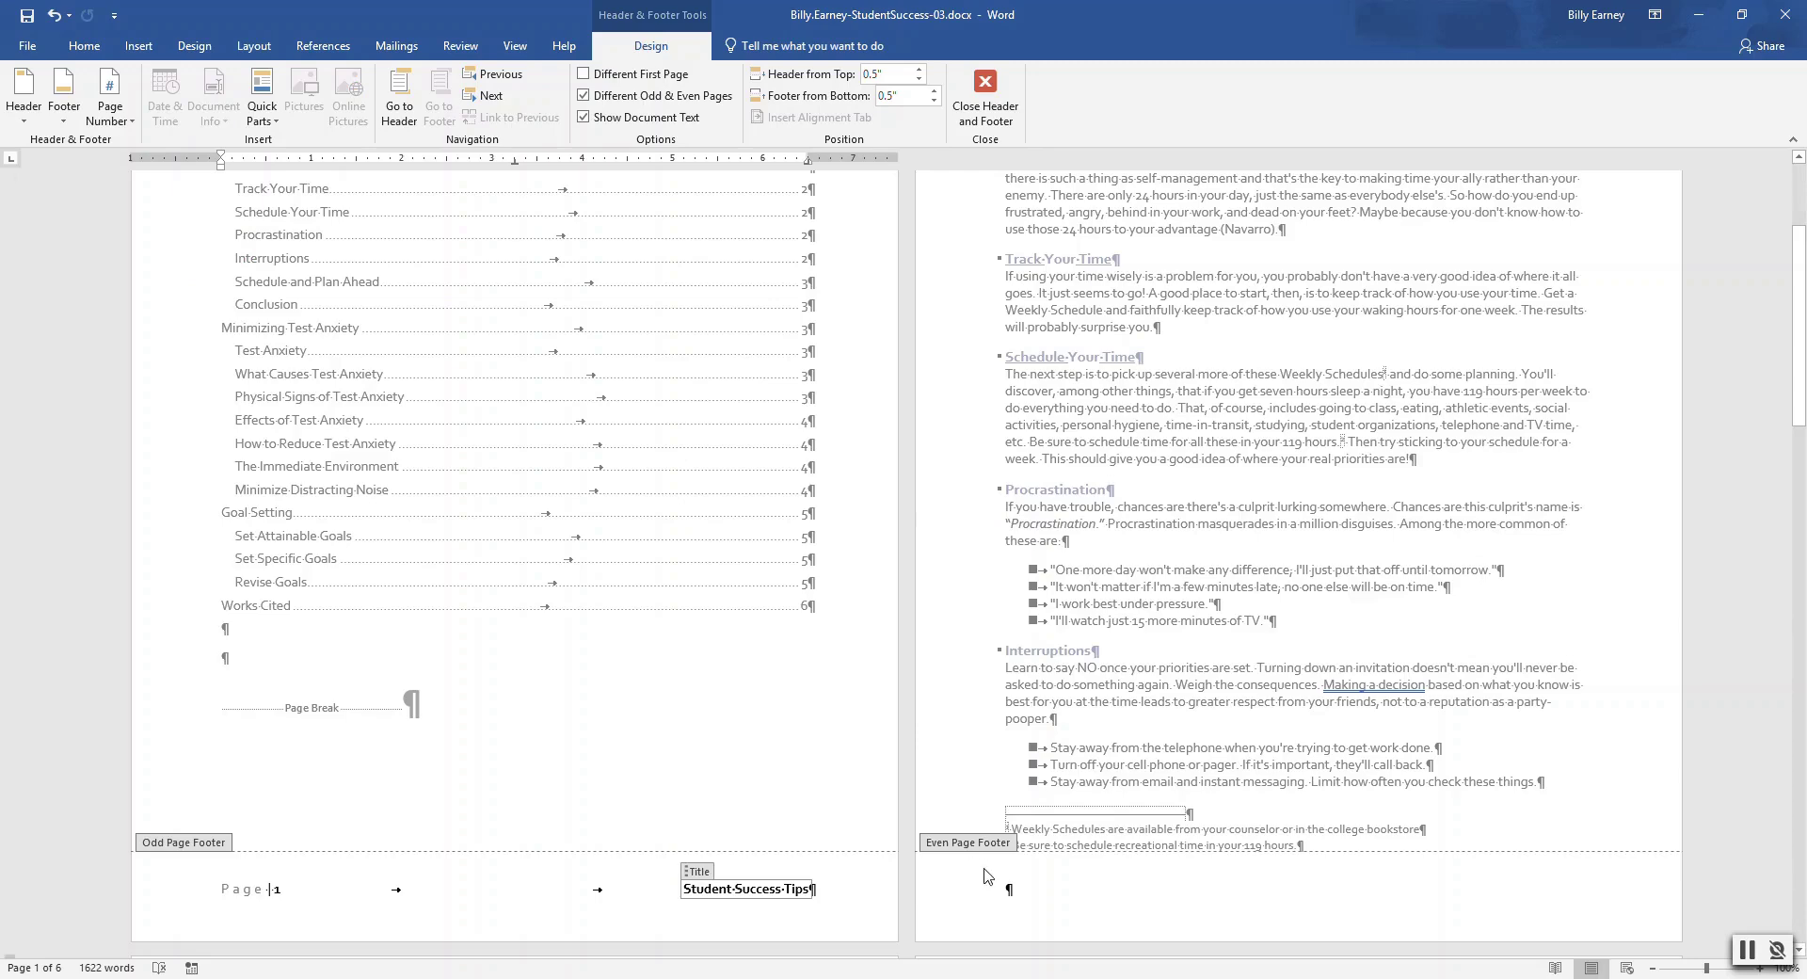
left_click(1008, 890)
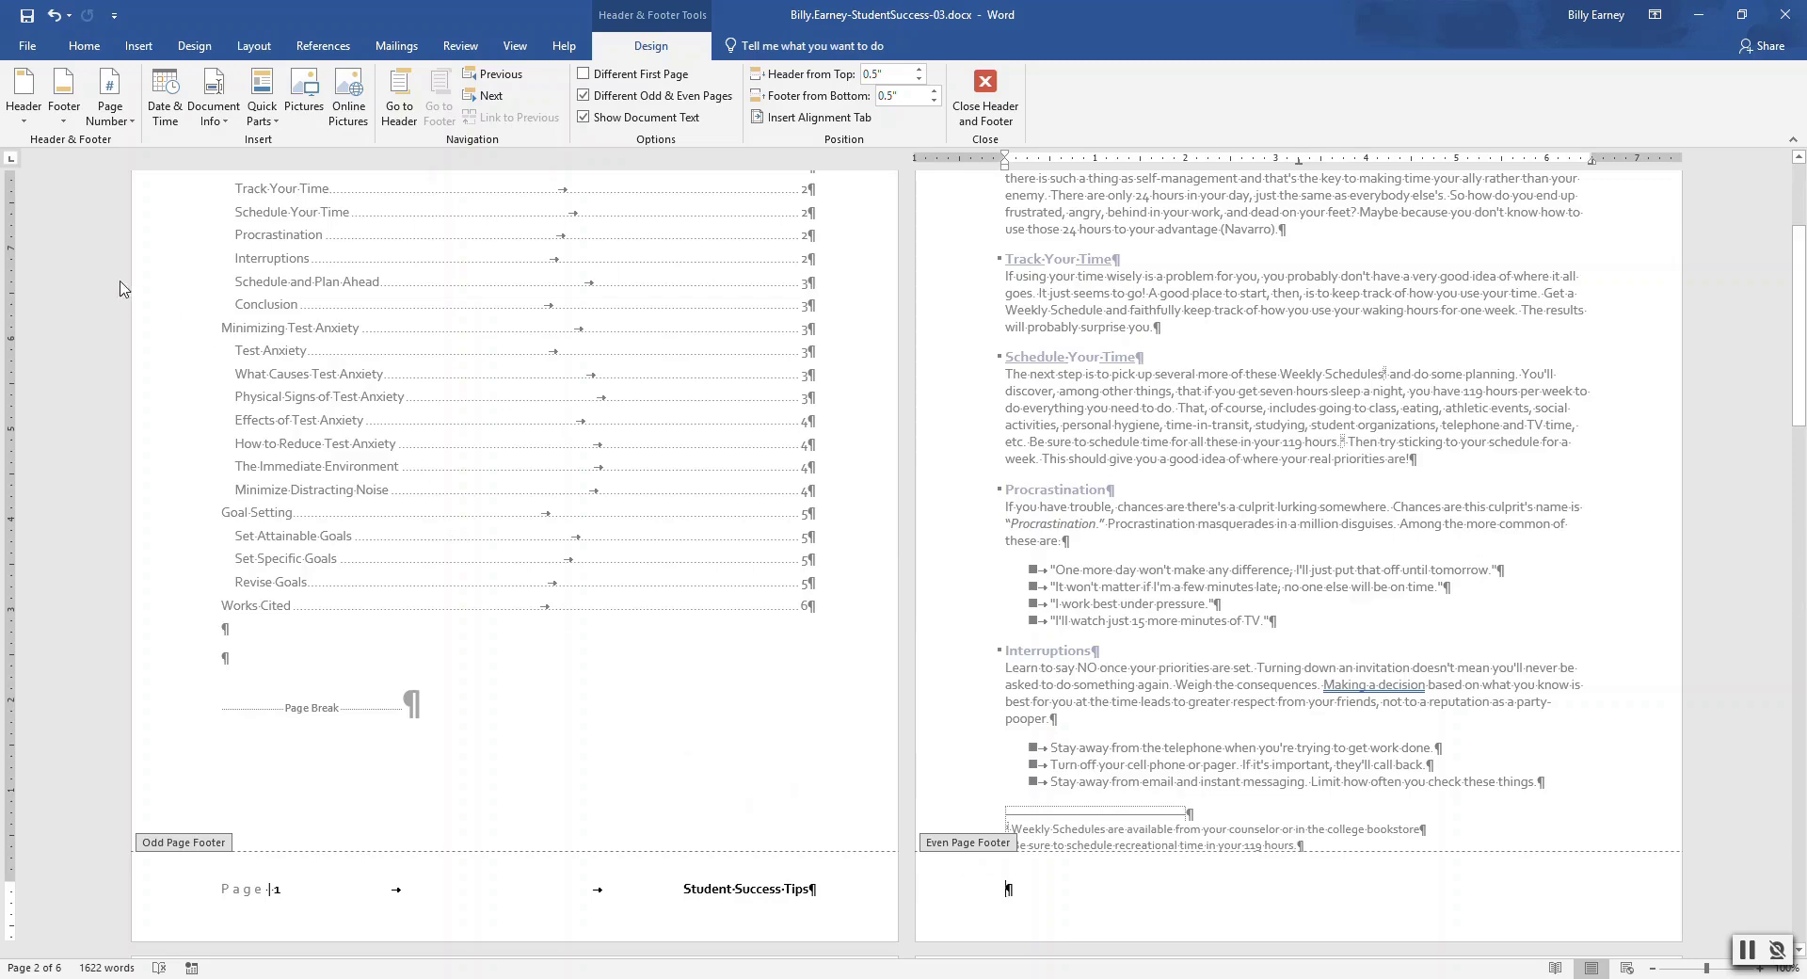
Add an Accent Bar 2 page number, a tab, and the Company property to the even-page footer
left_click(128, 126)
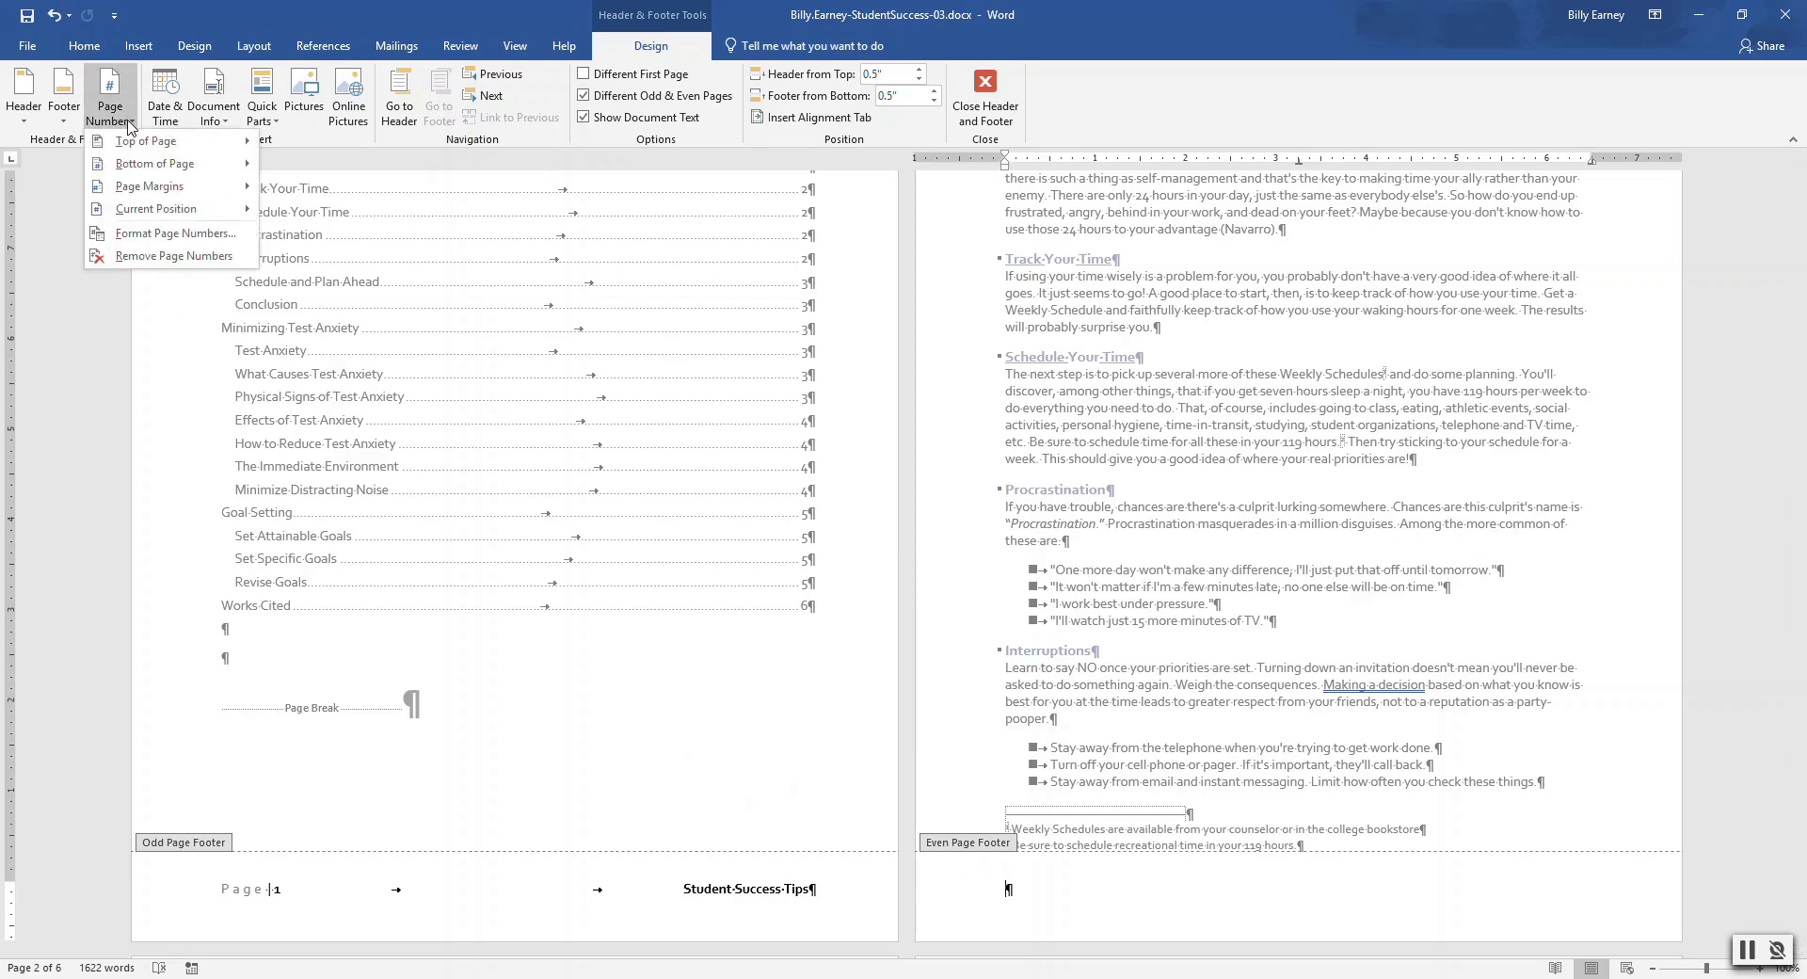
mouse_move(158, 211)
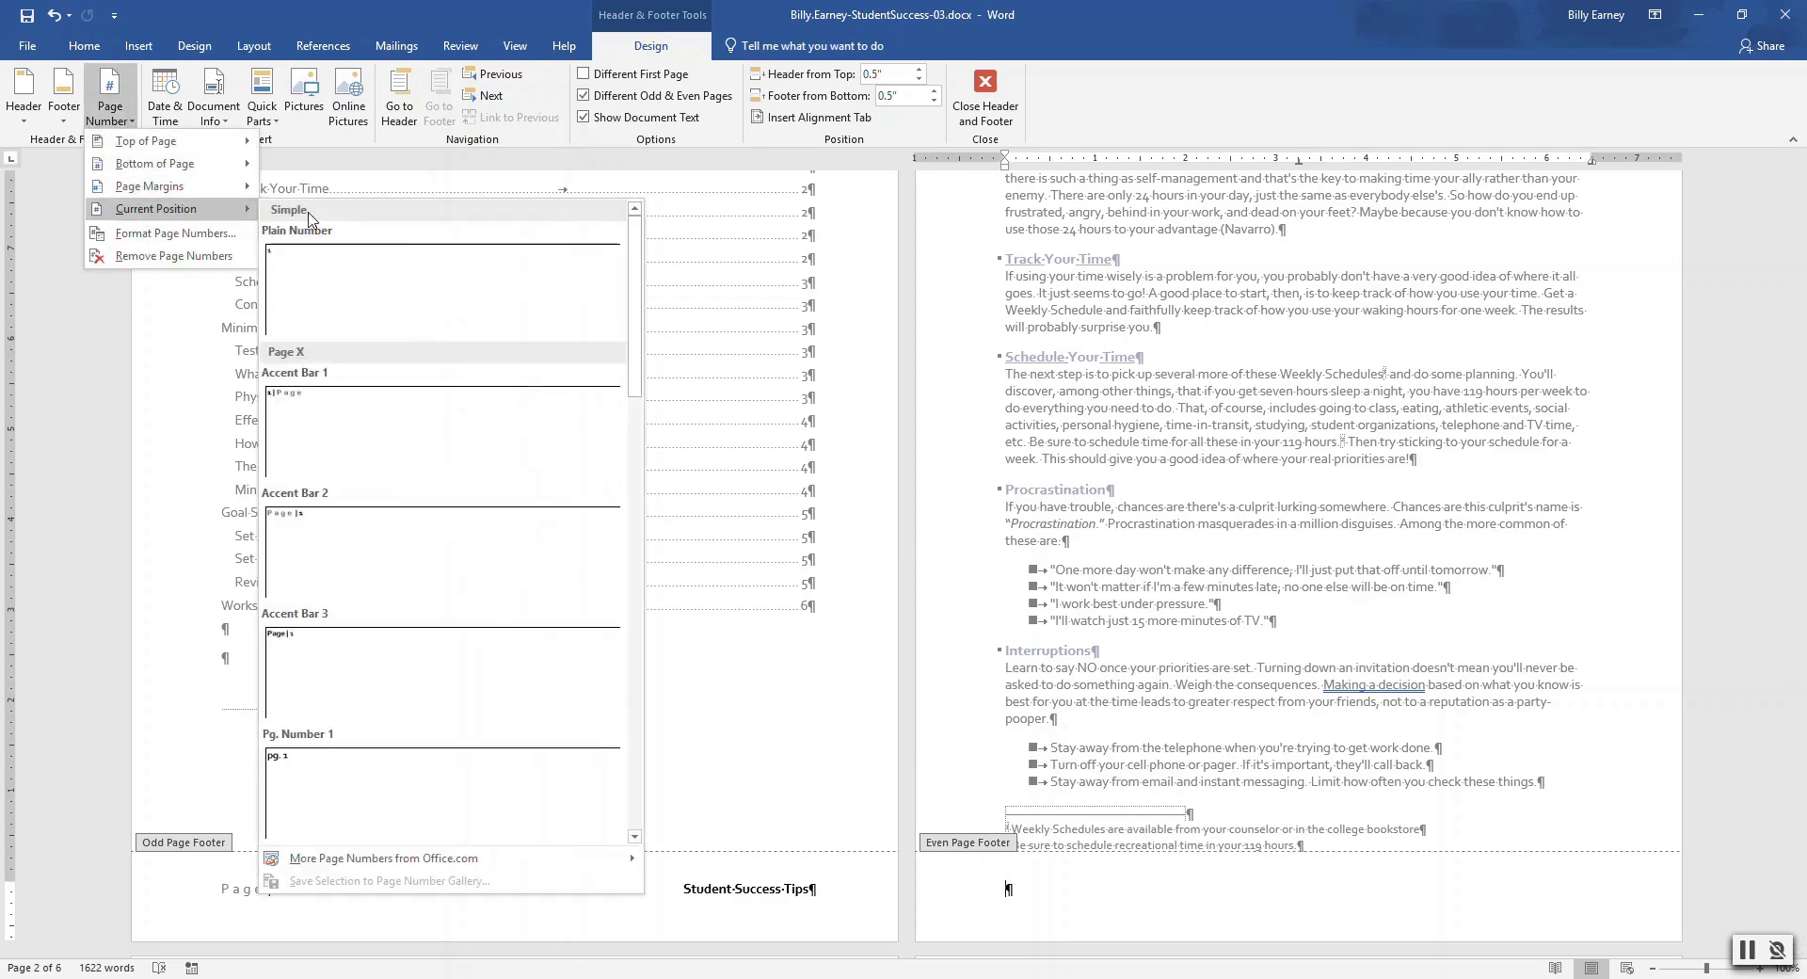
left_click(335, 541)
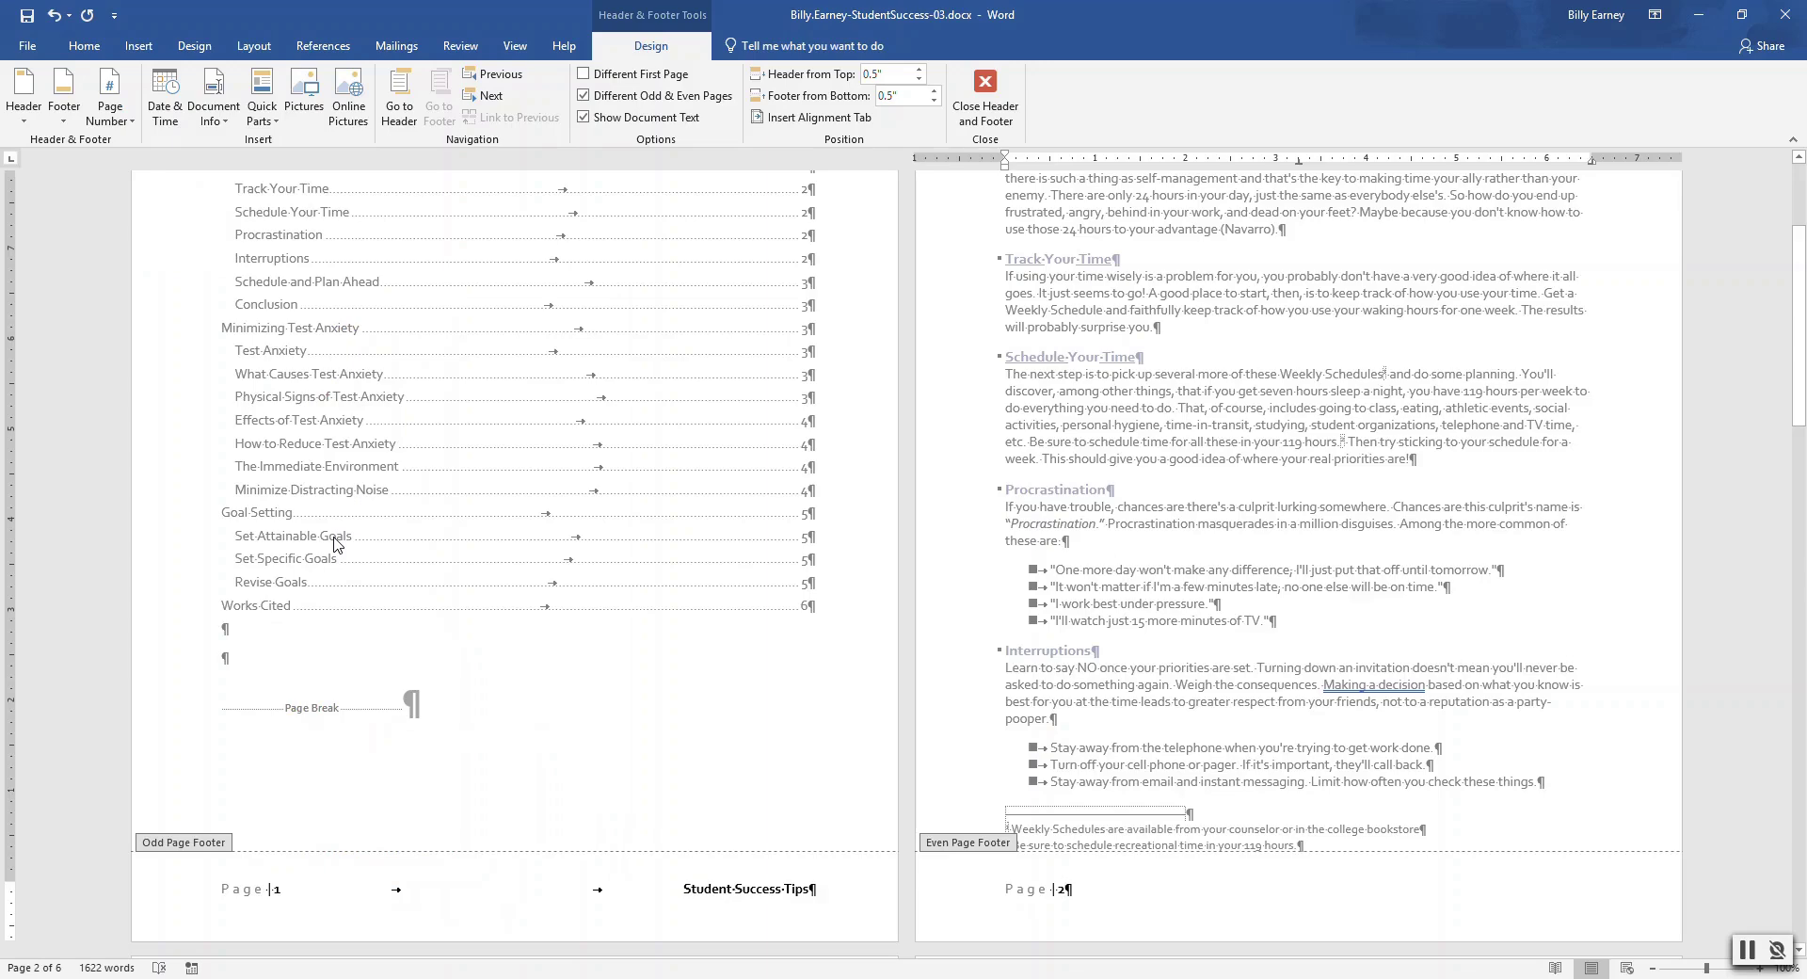
key("Tab")
key("Tab")
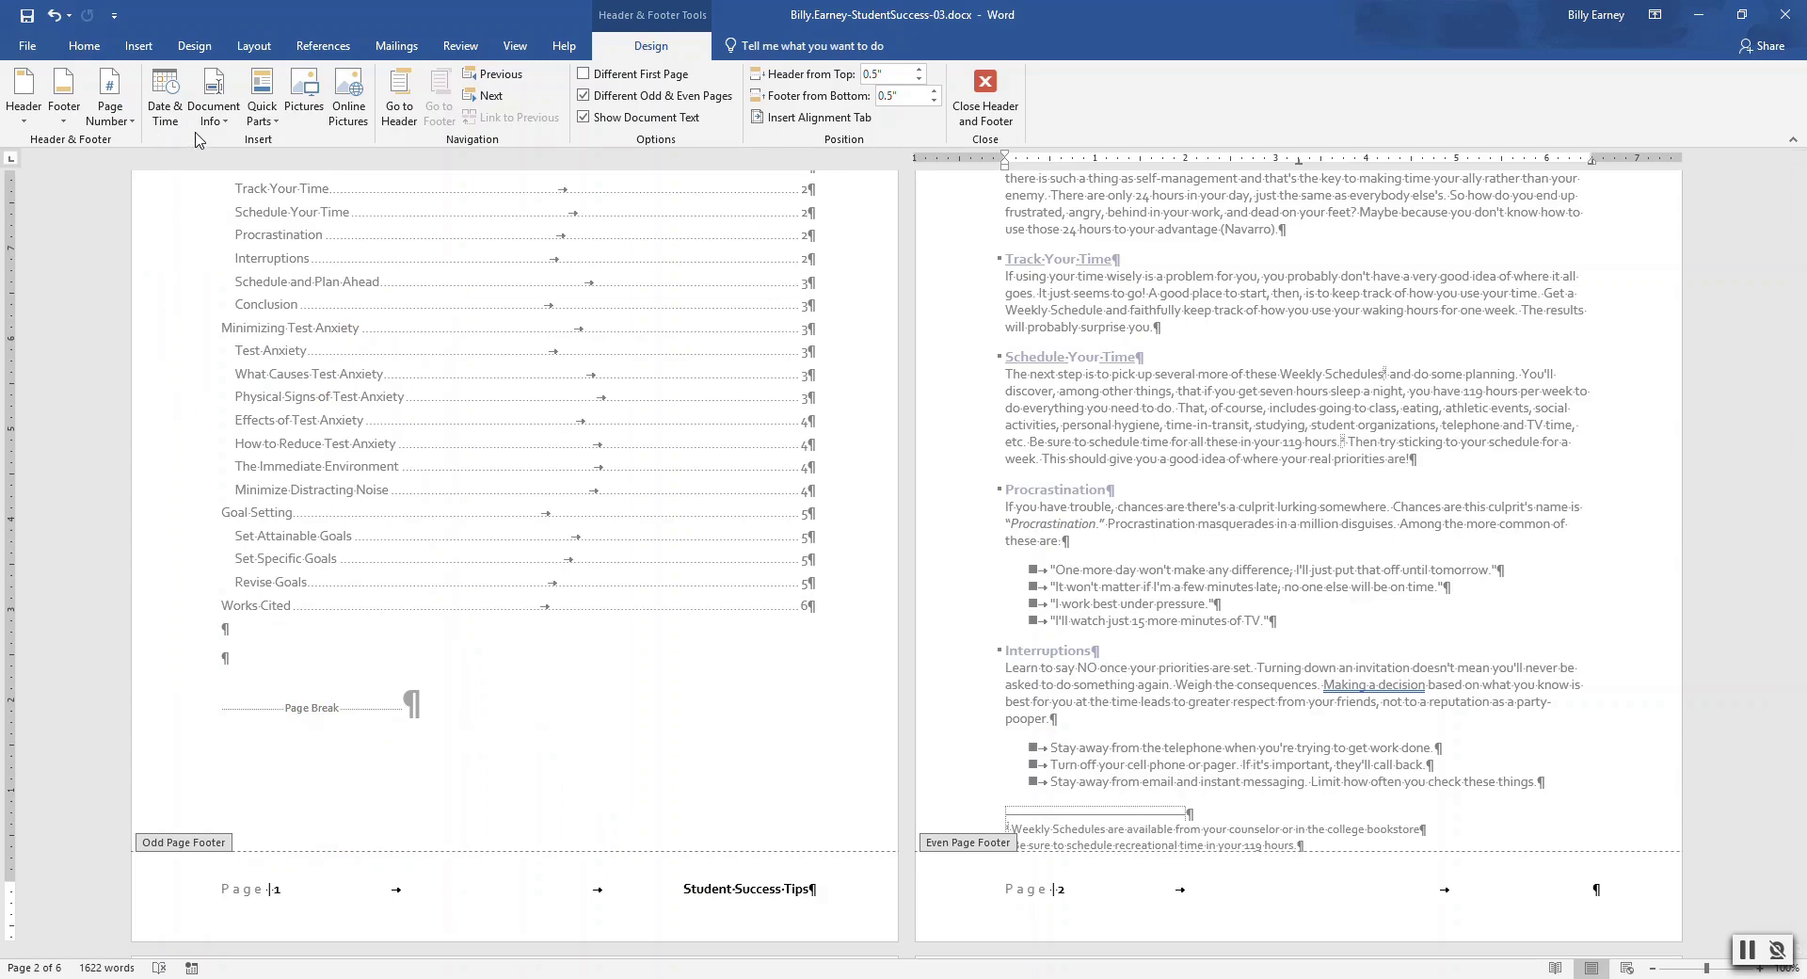
left_click(269, 121)
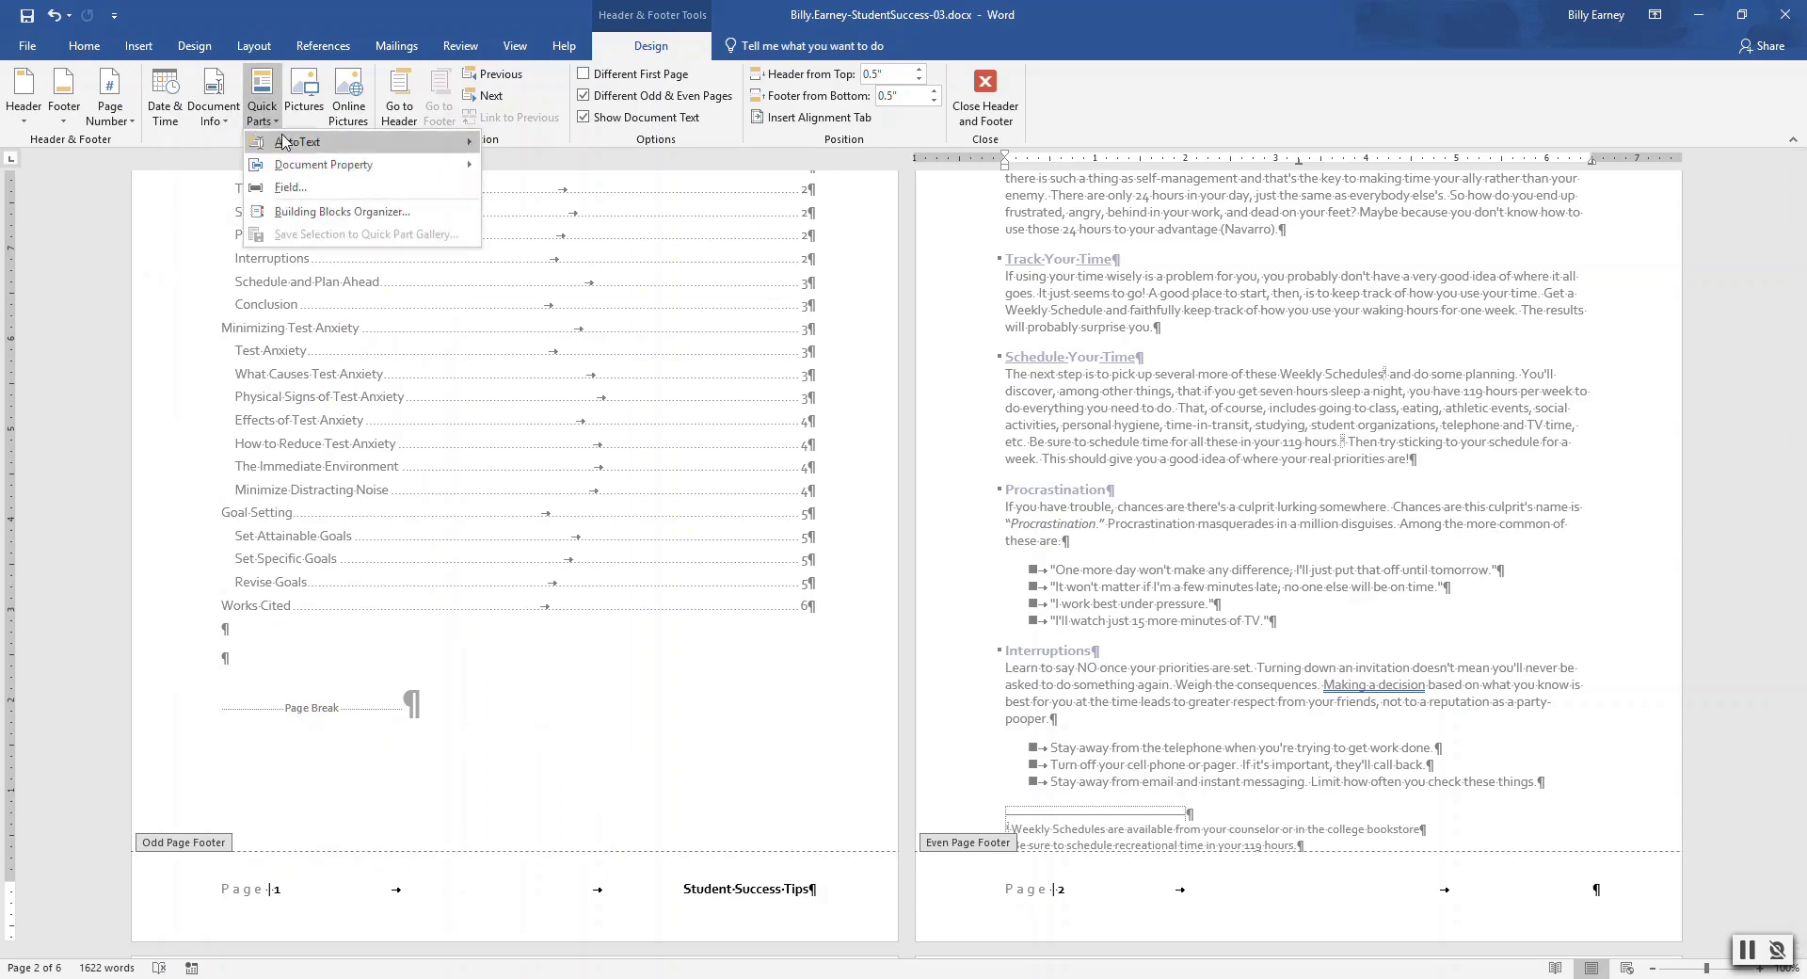
mouse_move(323, 167)
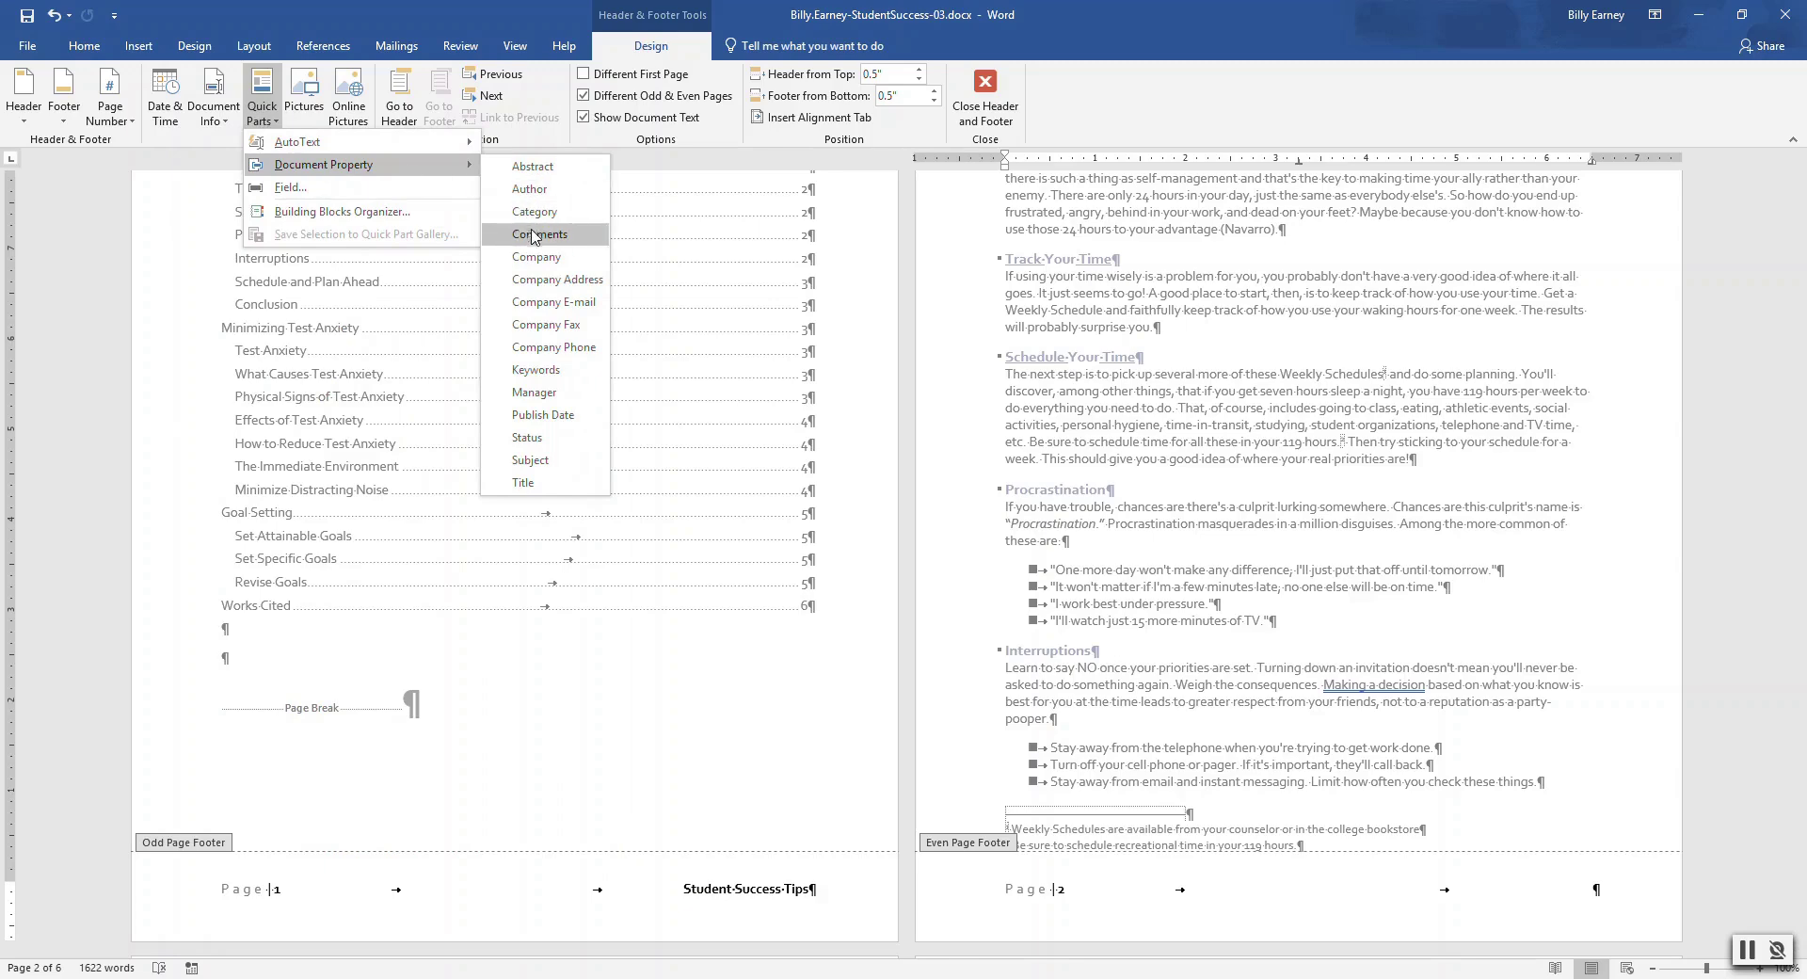
left_click(536, 257)
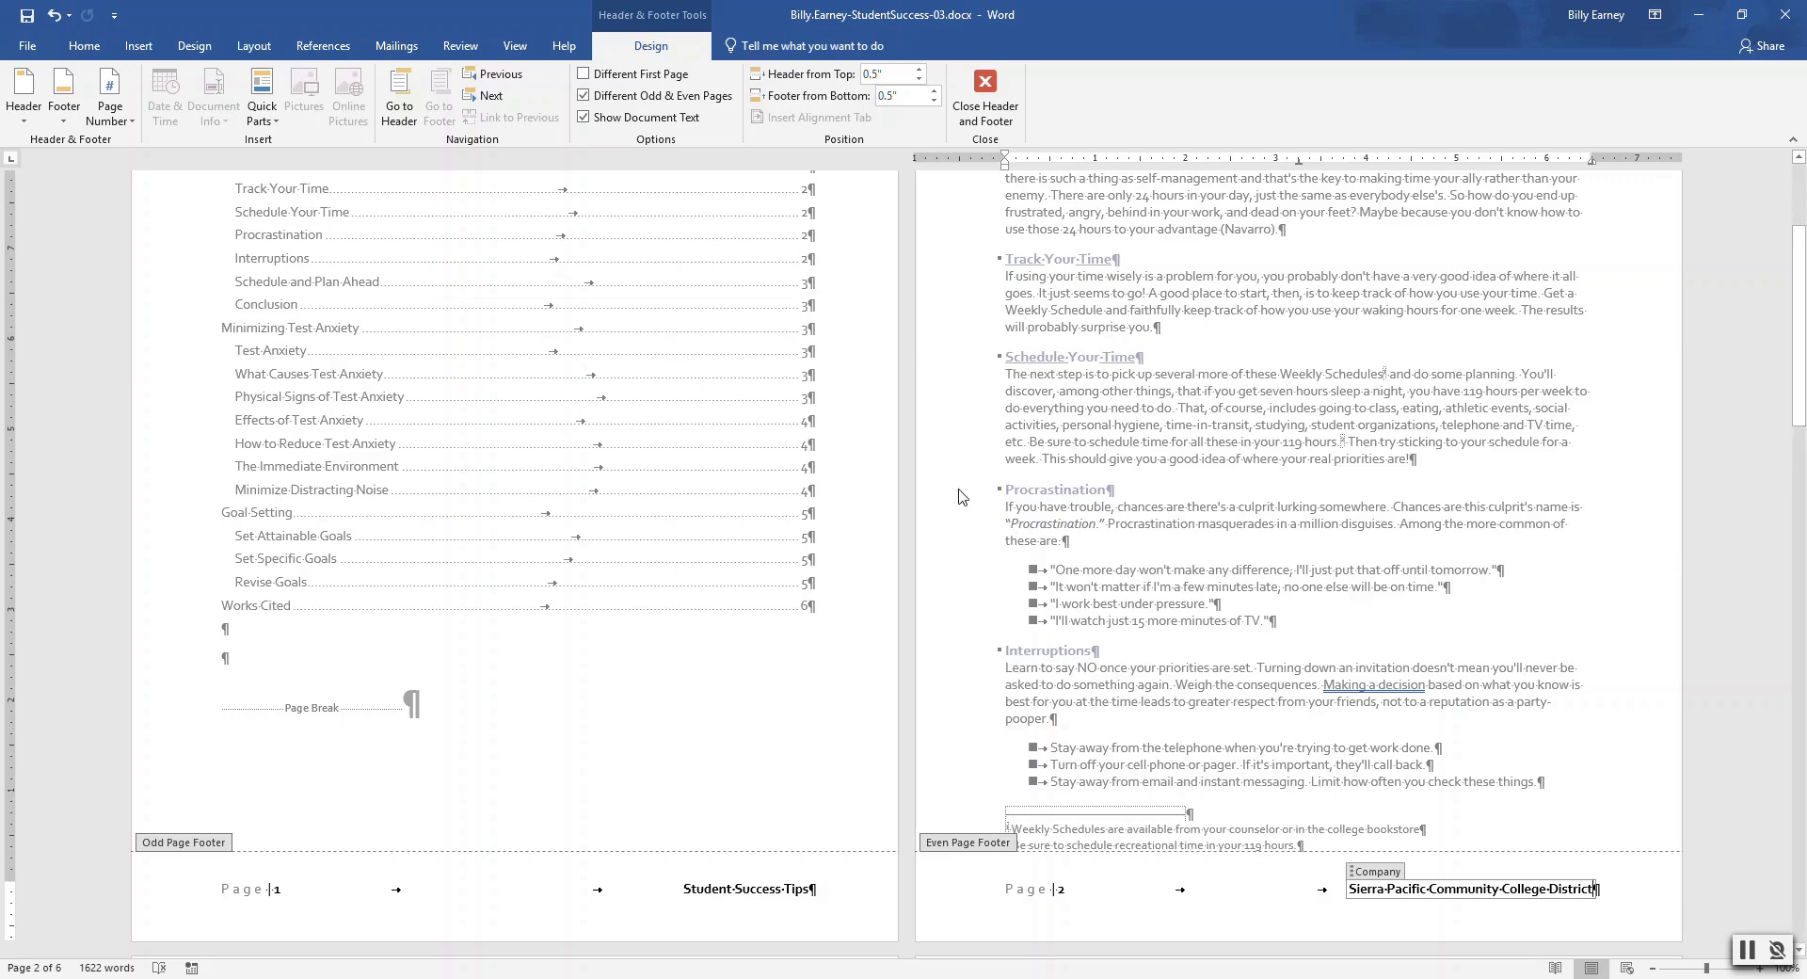
Make the even-page footer line 10-point bold text
left_click(1003, 888)
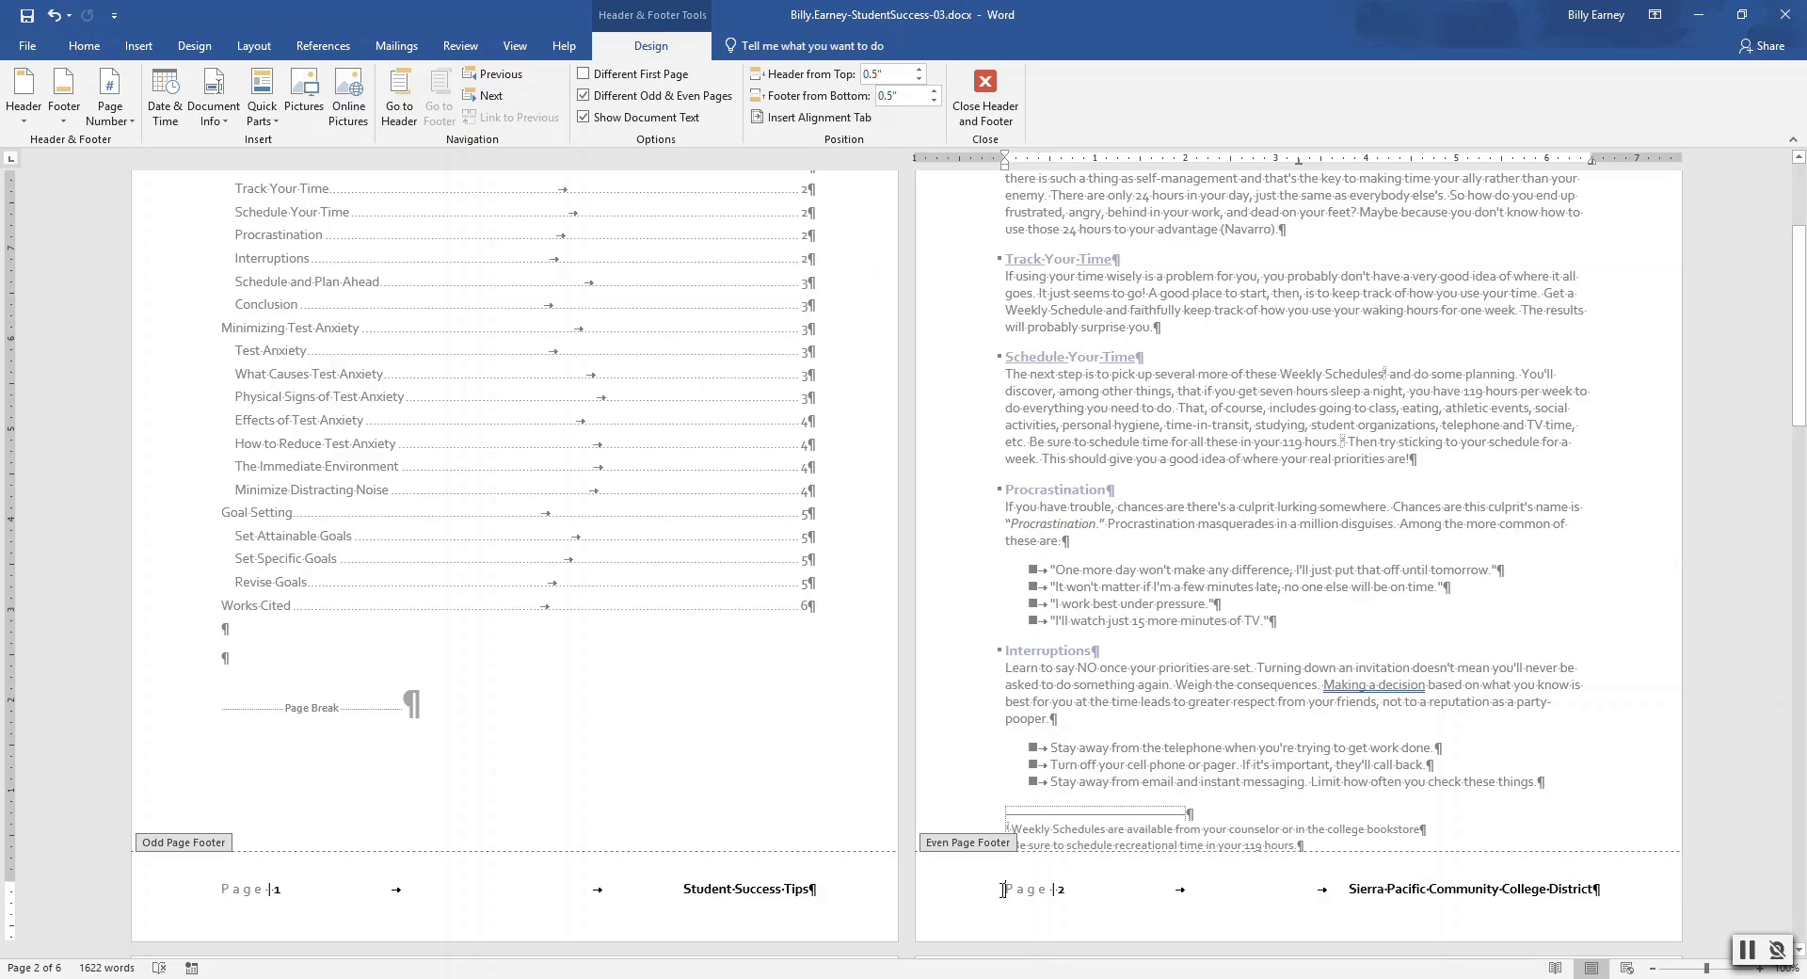
left_click_drag(1003, 888, 1599, 888)
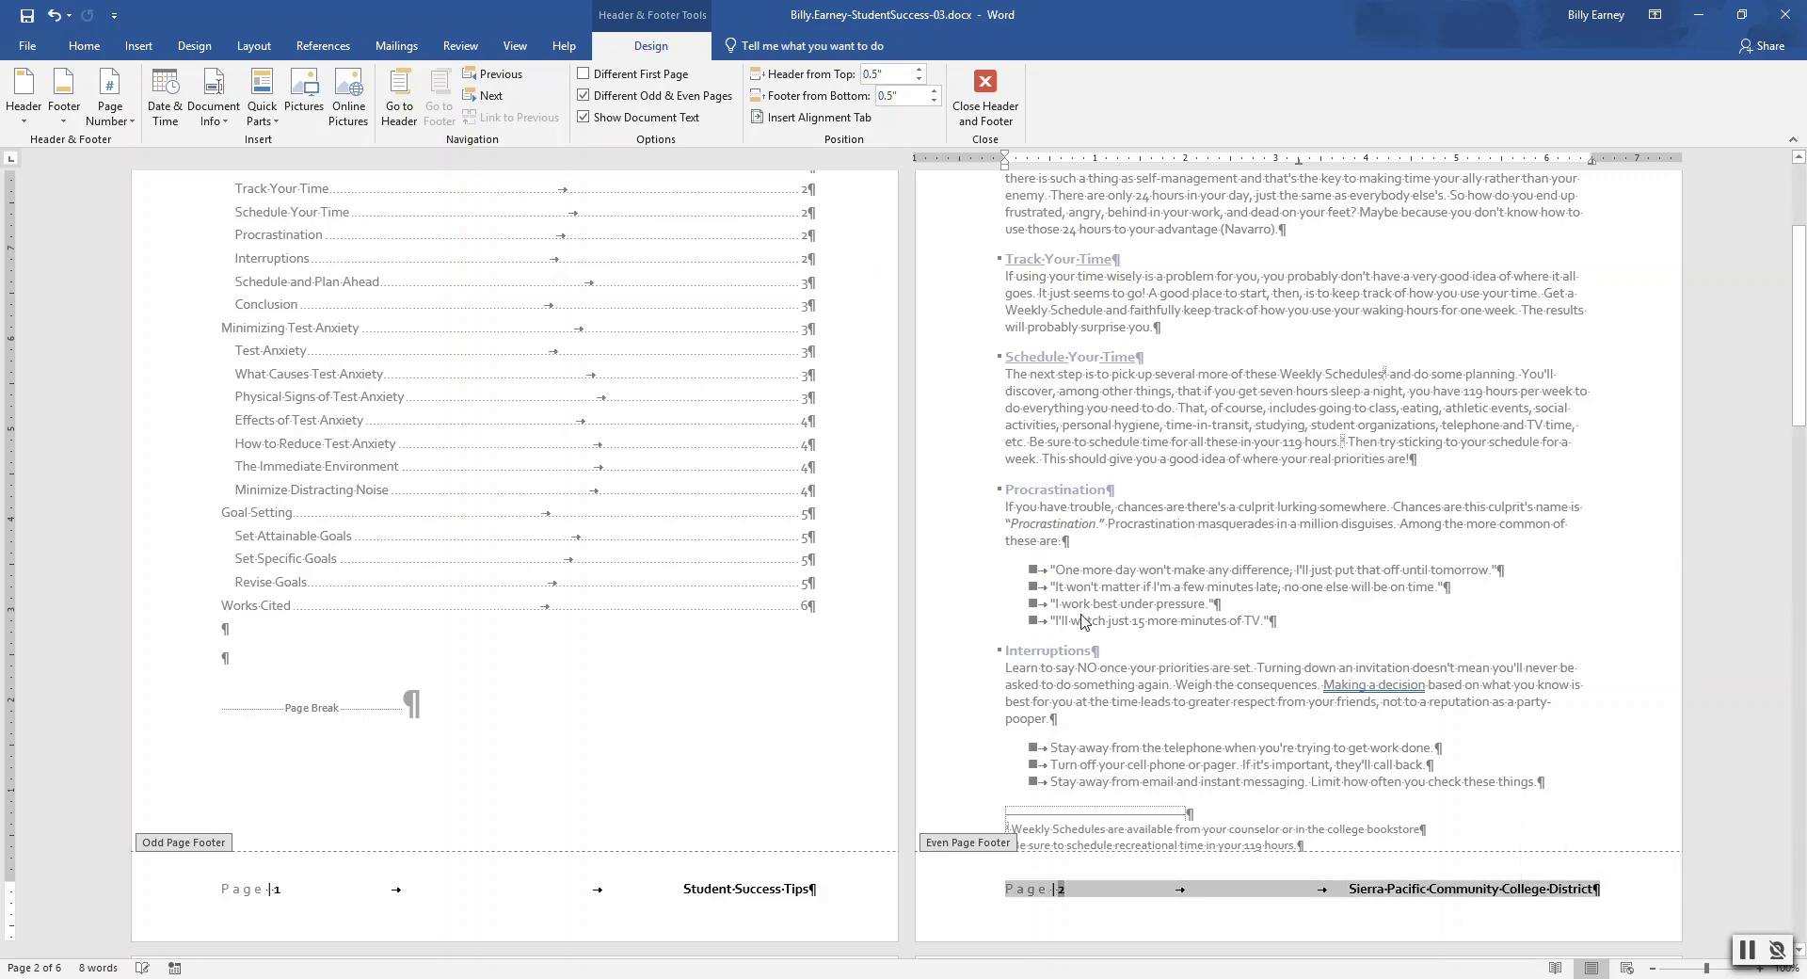
left_click(117, 48)
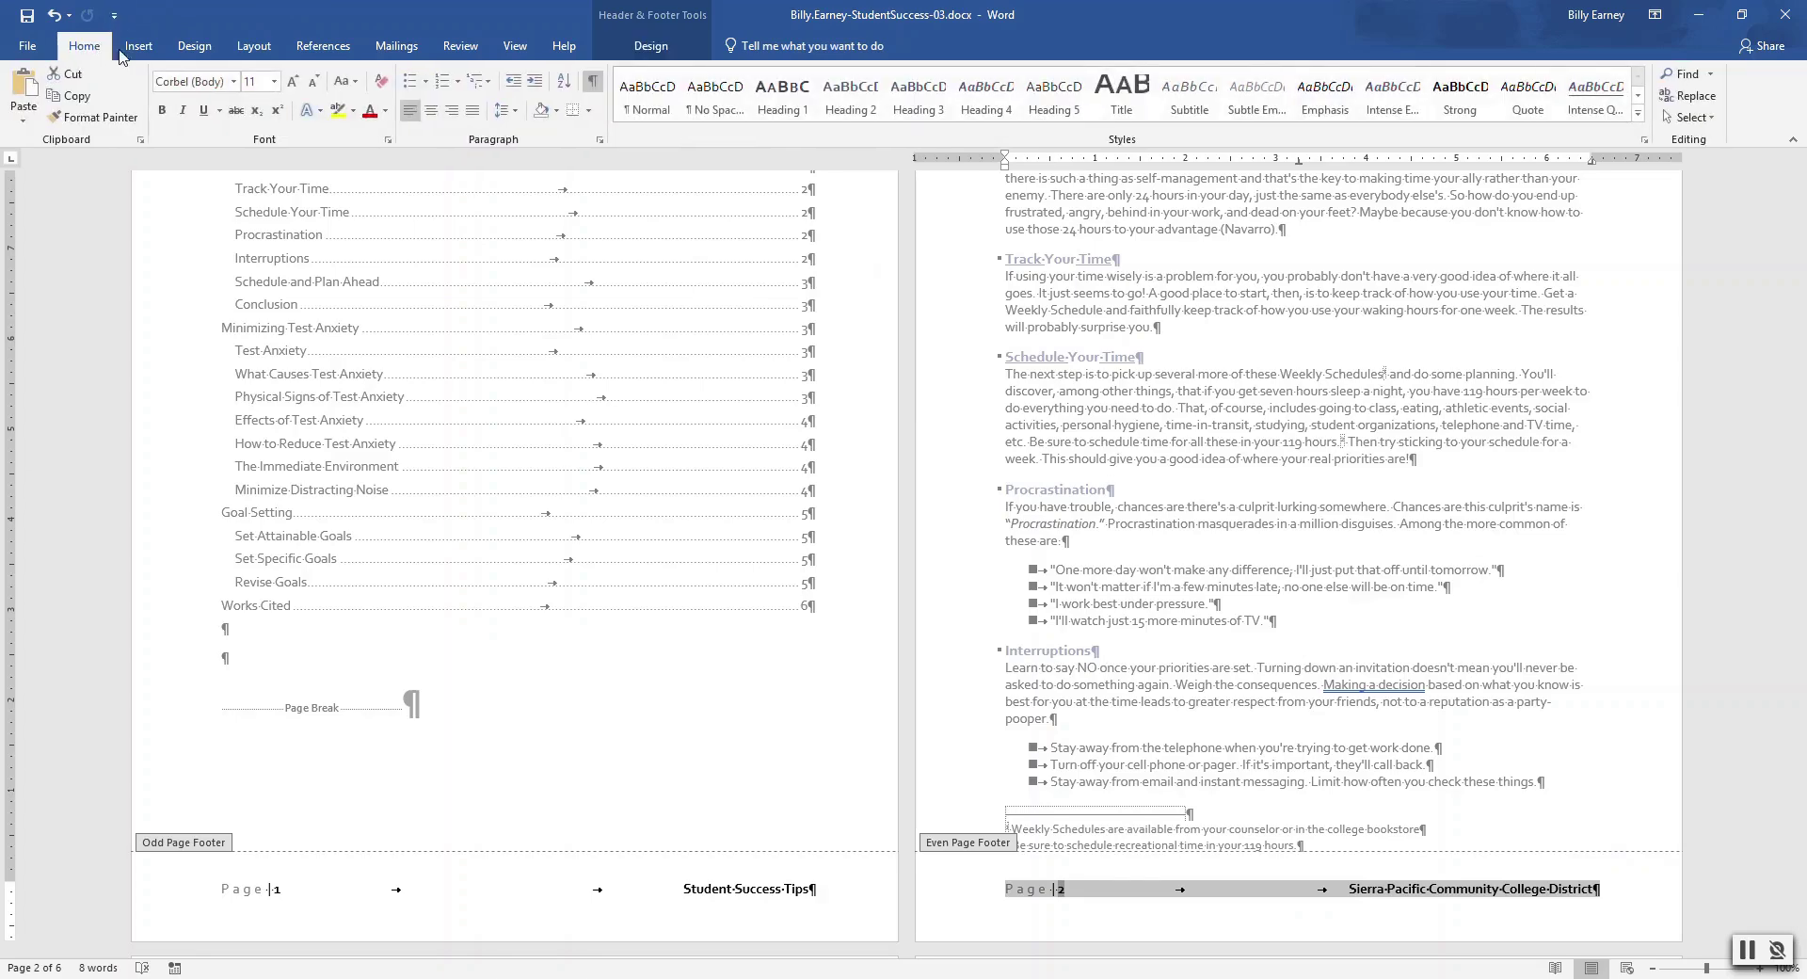
left_click(275, 82)
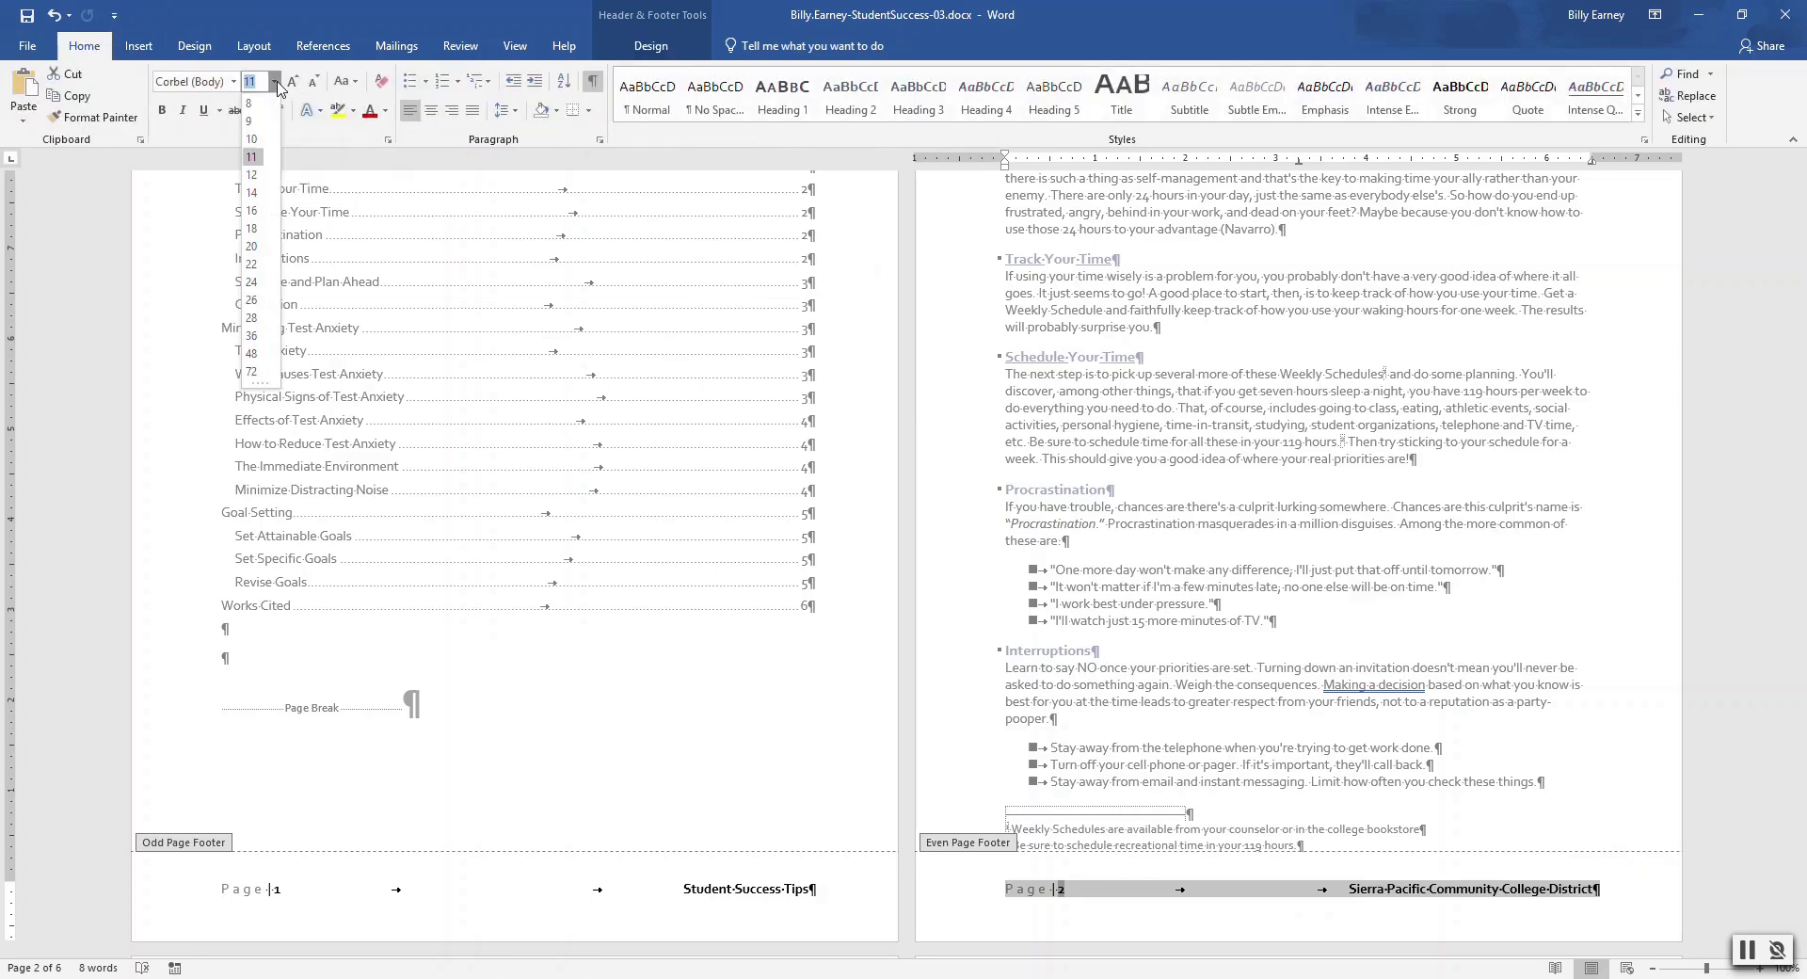
left_click(259, 139)
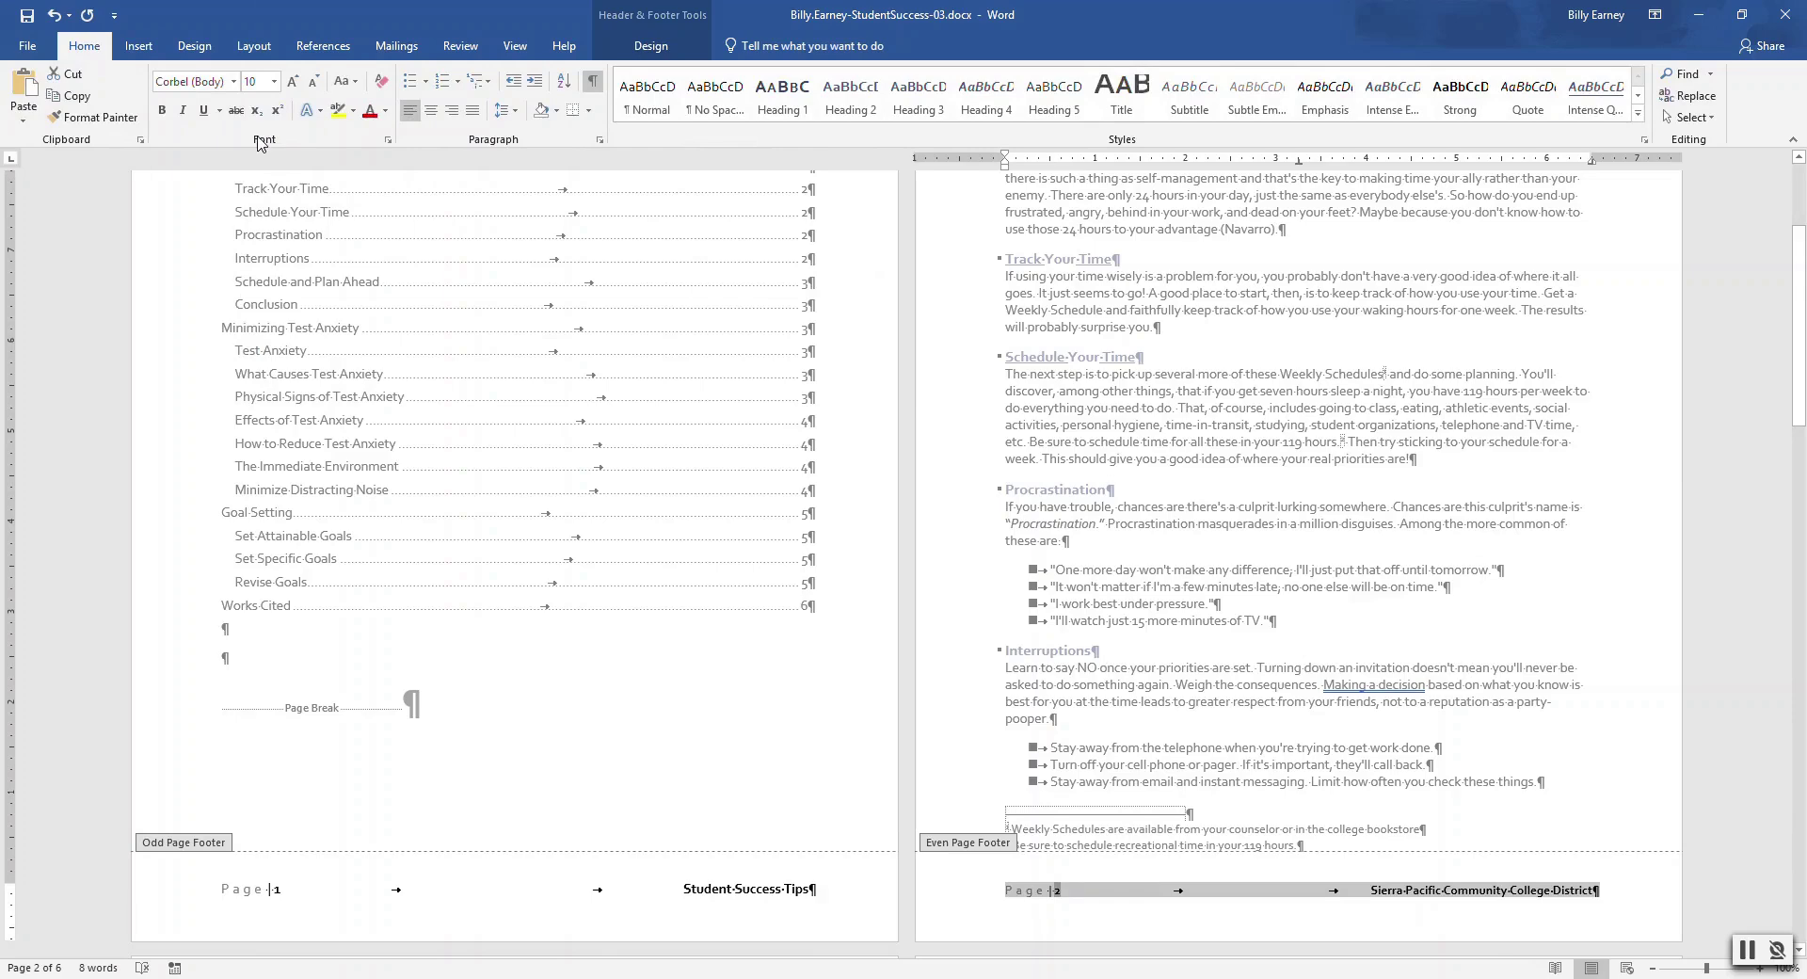
left_click(162, 110)
Make the odd-page footer text bold and 10 point as well
left_click_drag(218, 886, 391, 899)
left_click_drag(562, 895, 815, 889)
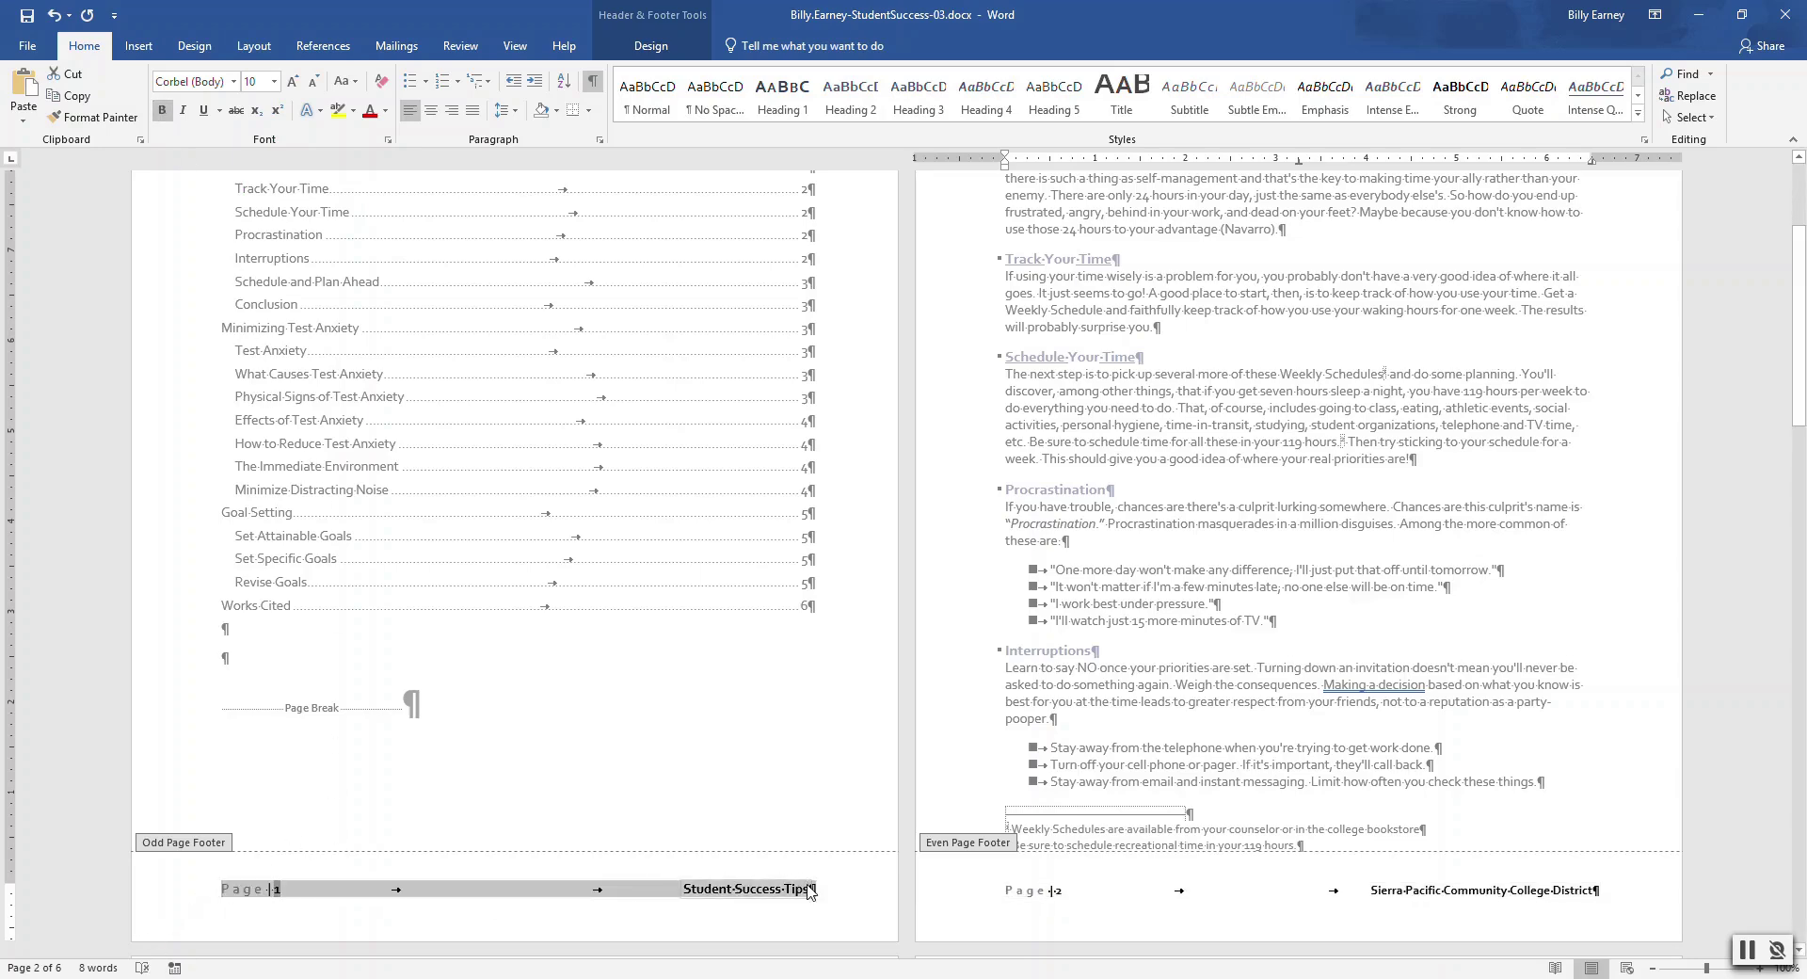
left_click(162, 110)
left_click(273, 81)
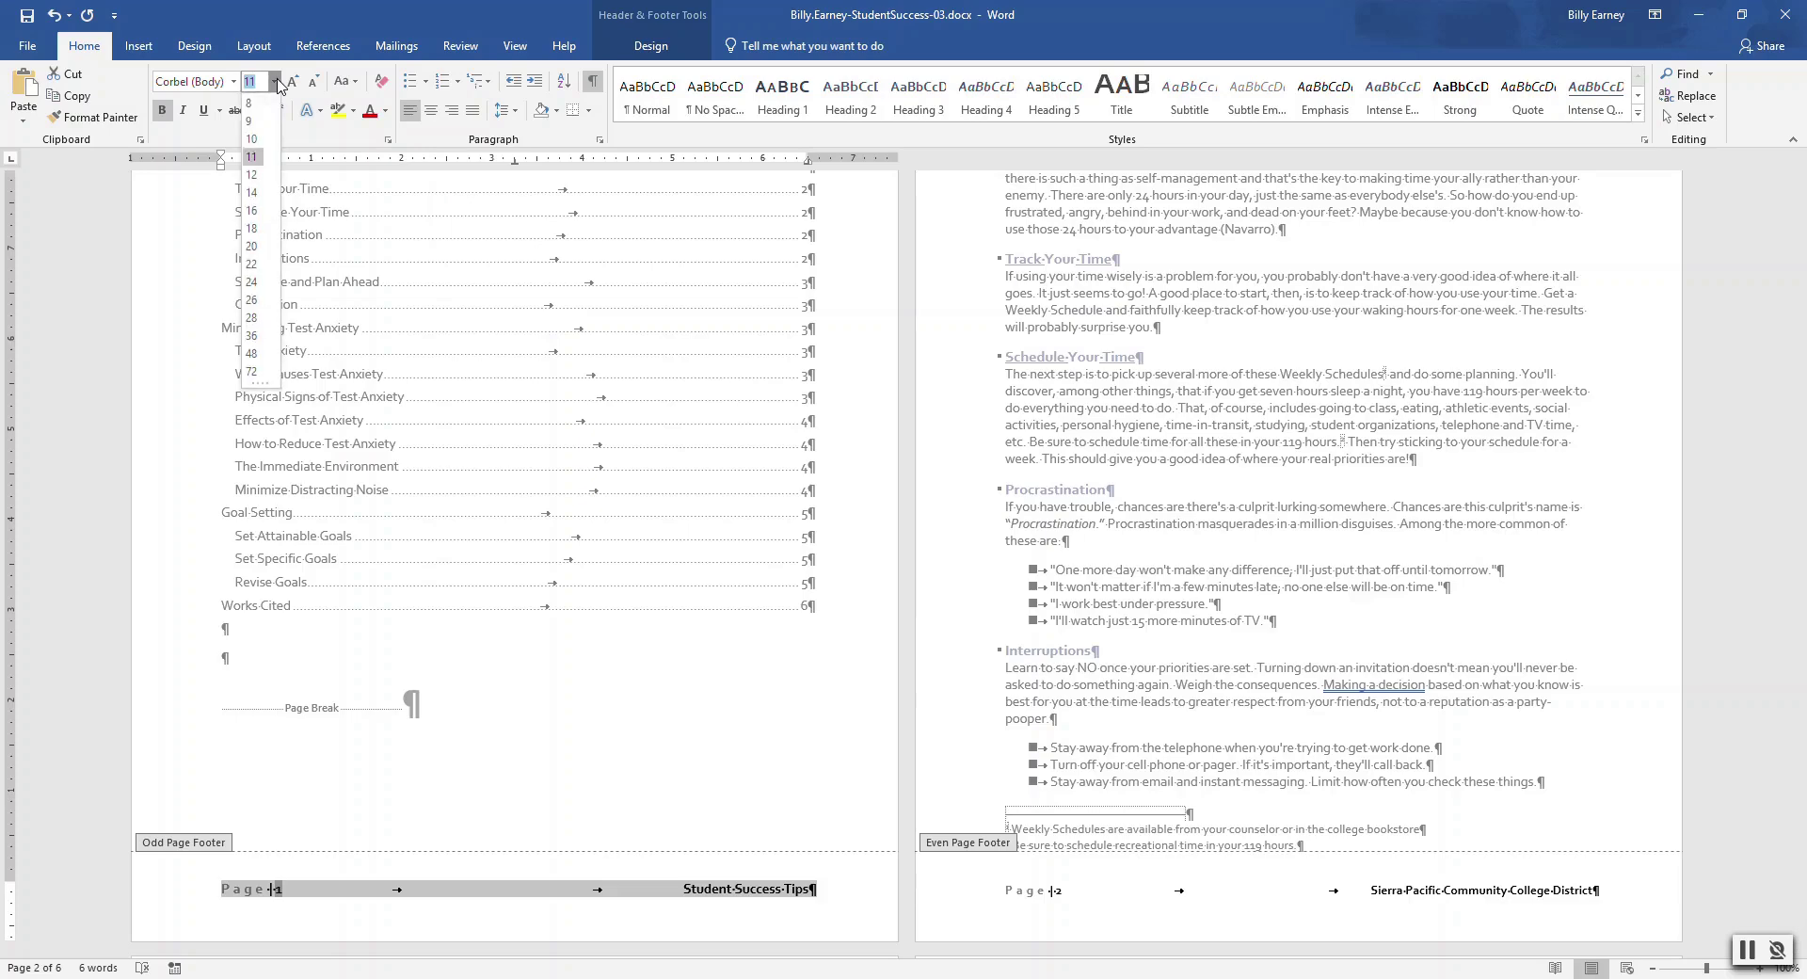
left_click(252, 138)
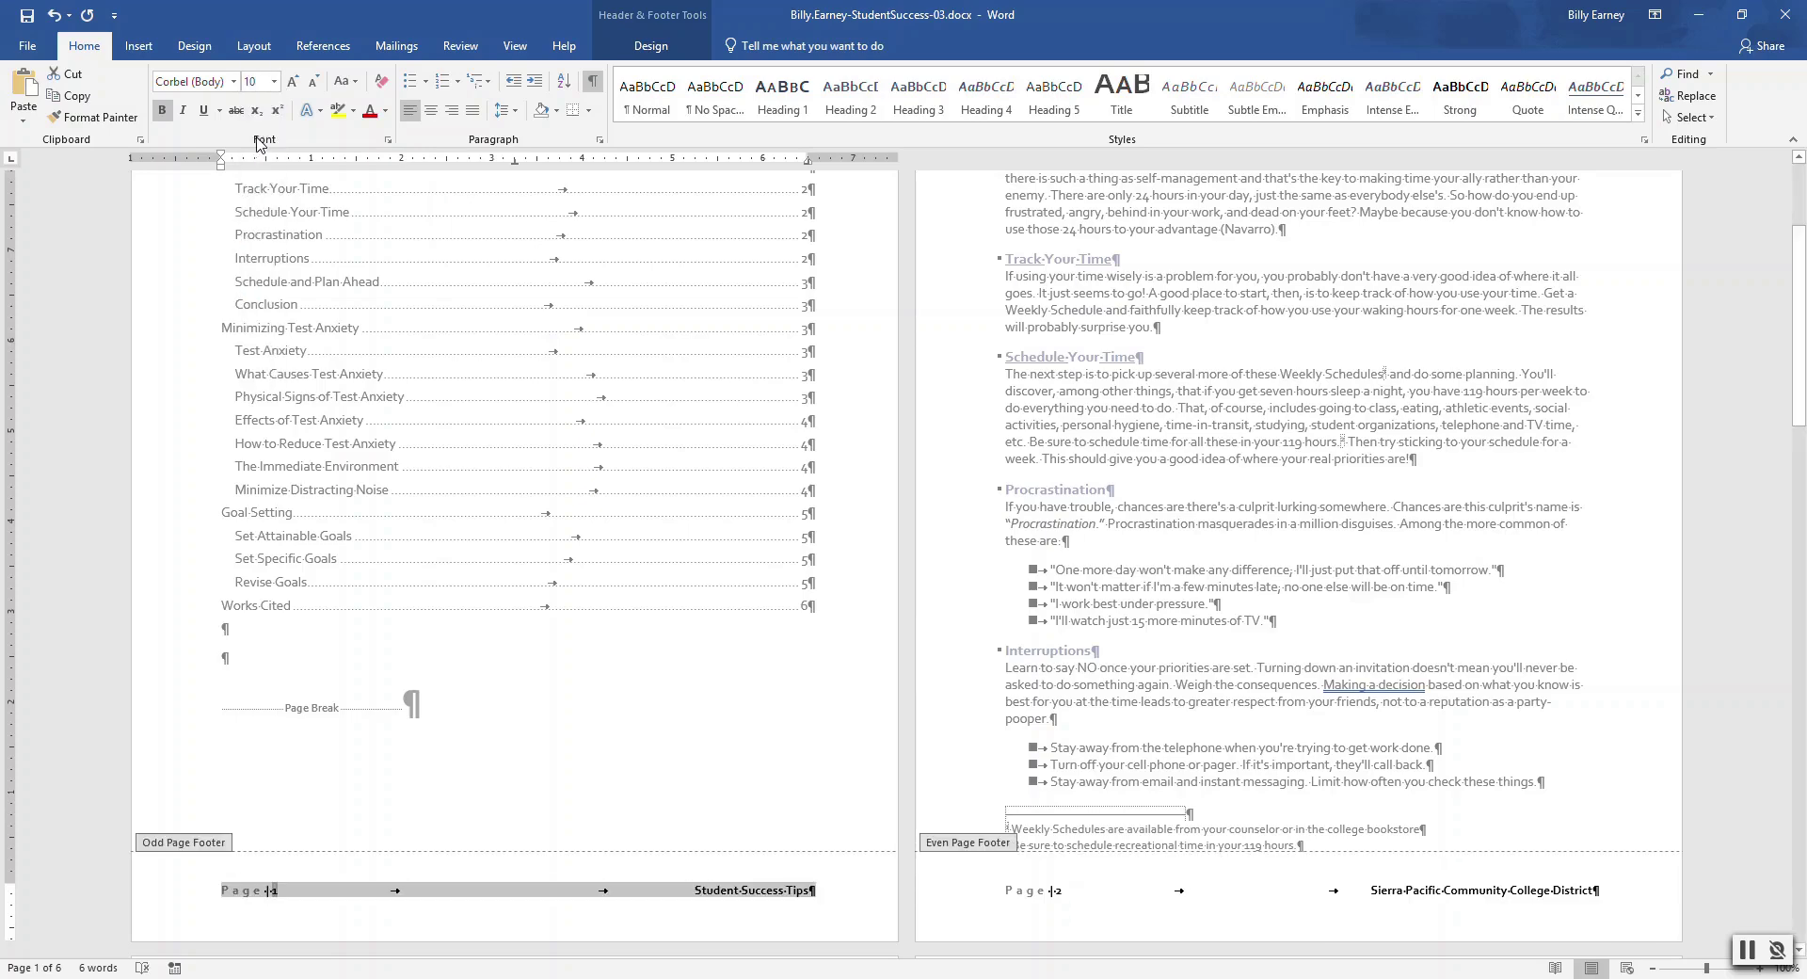
left_click(640, 45)
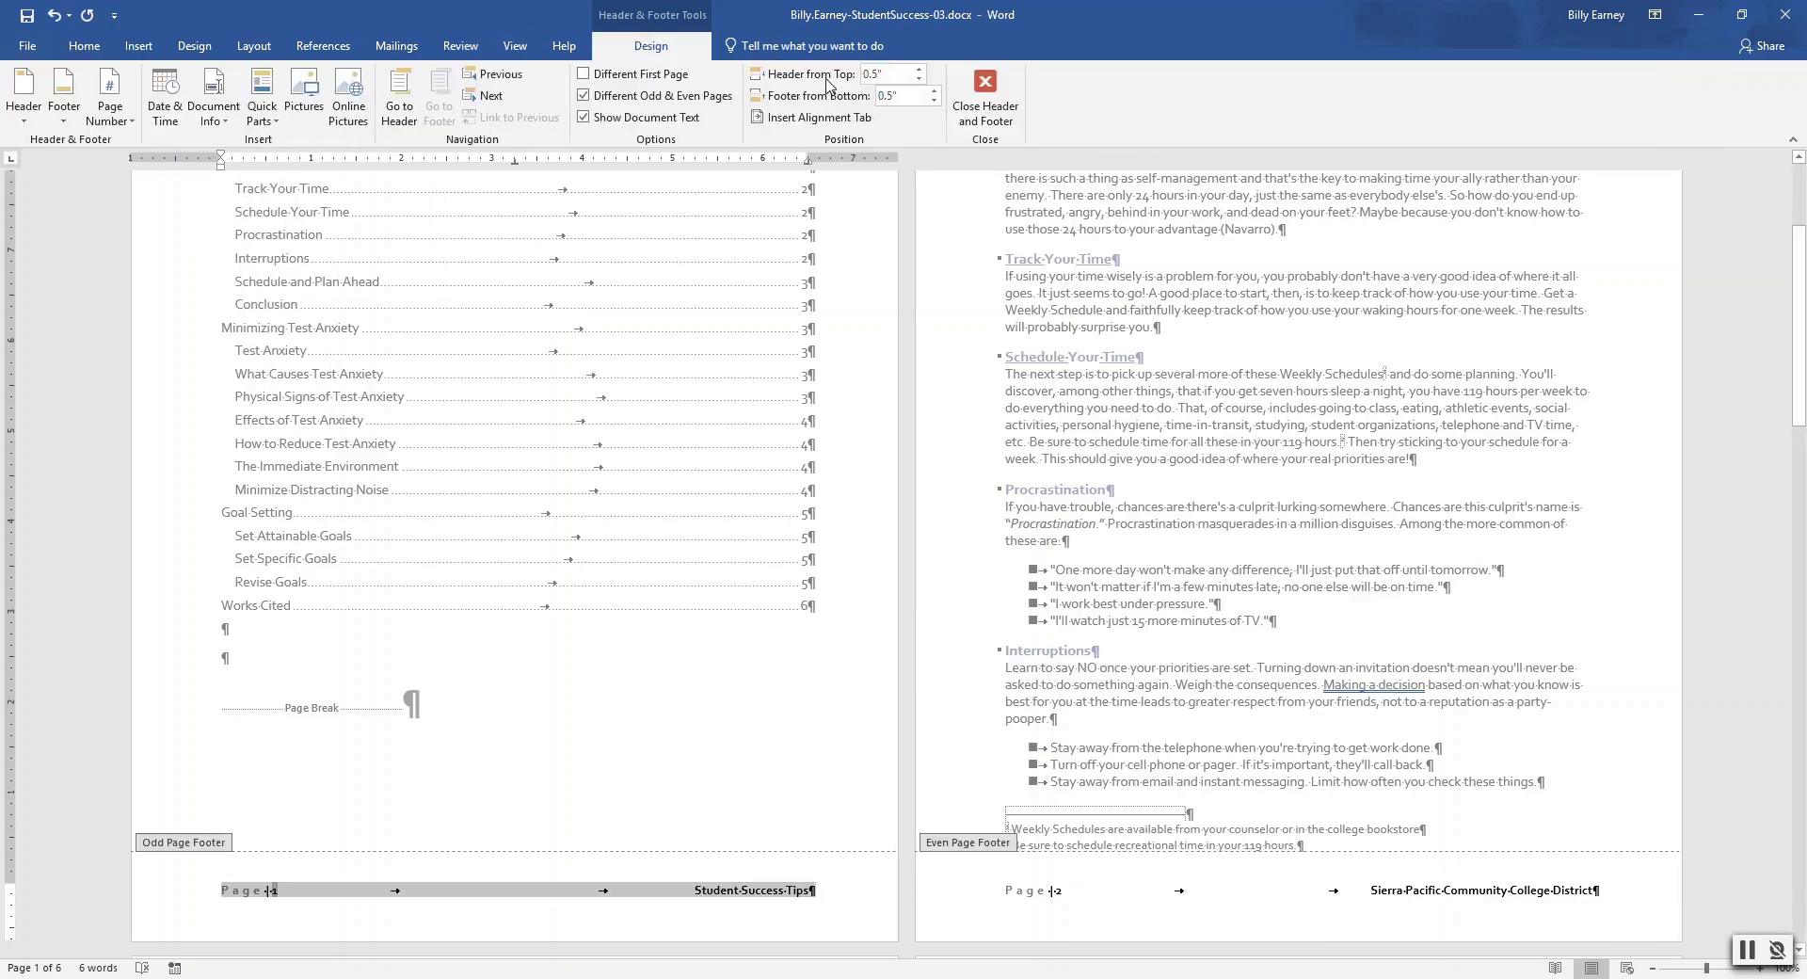
Leave the footers and add the Slice (Light) cover page before the handout's first page
left_click(981, 113)
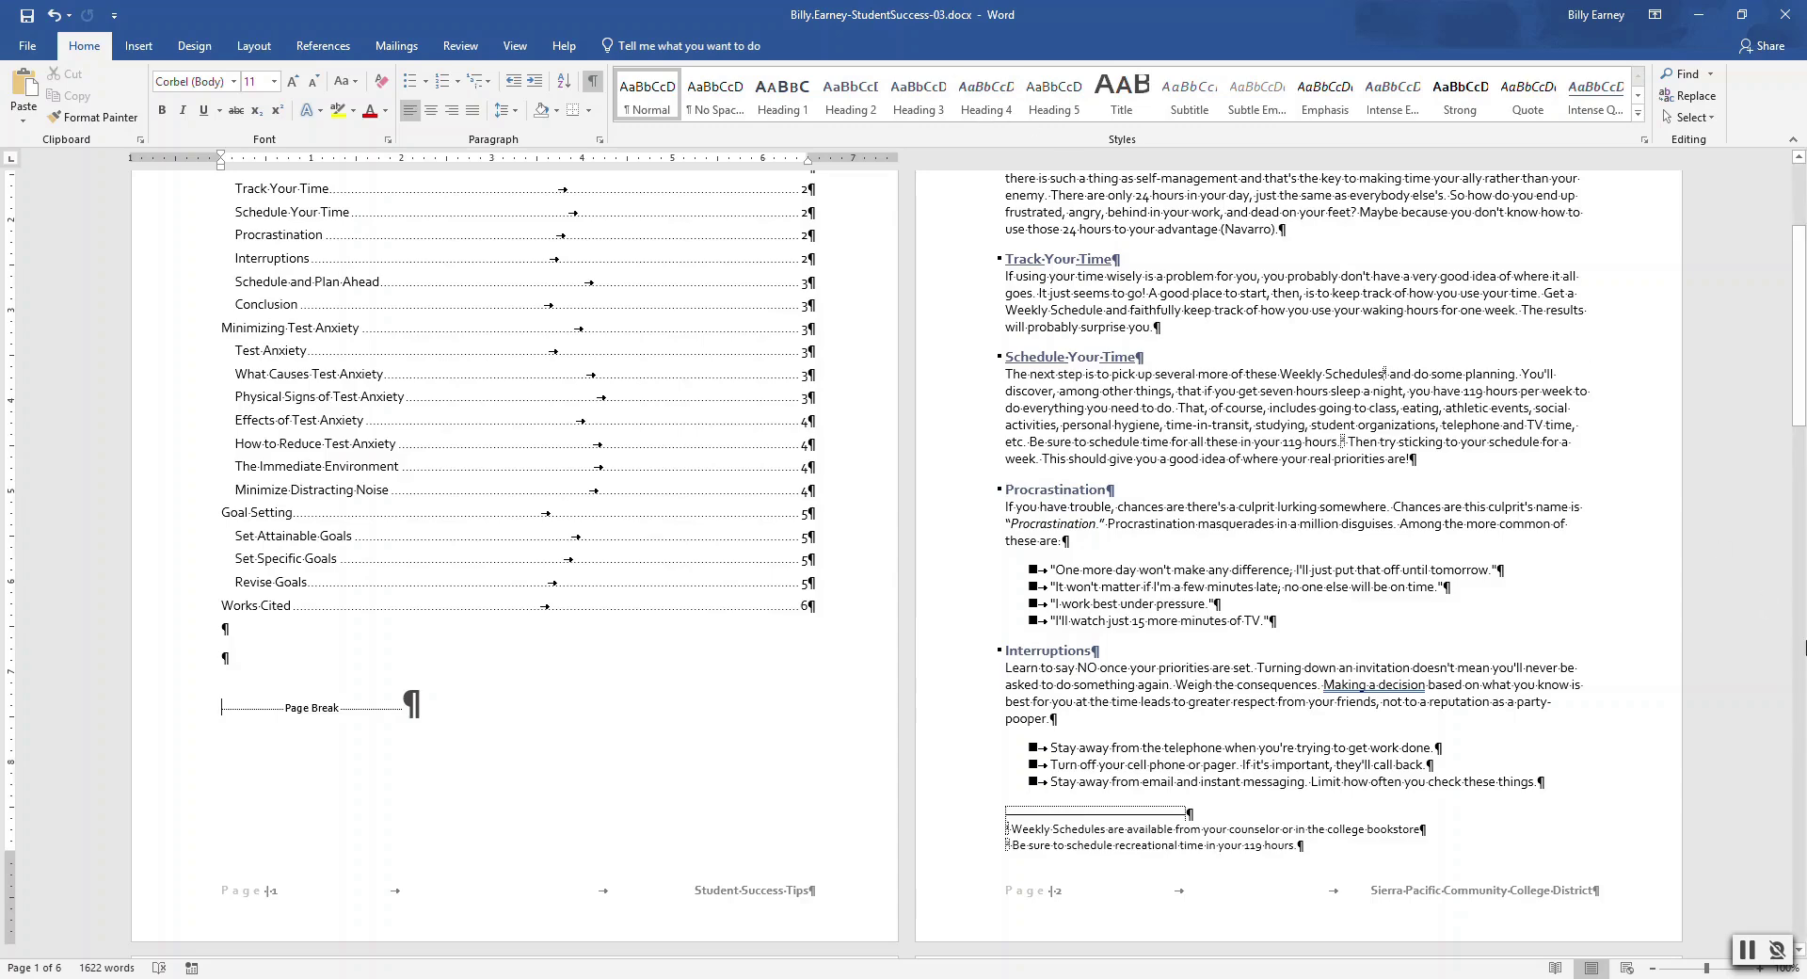
left_click_drag(1798, 329, 1798, 270)
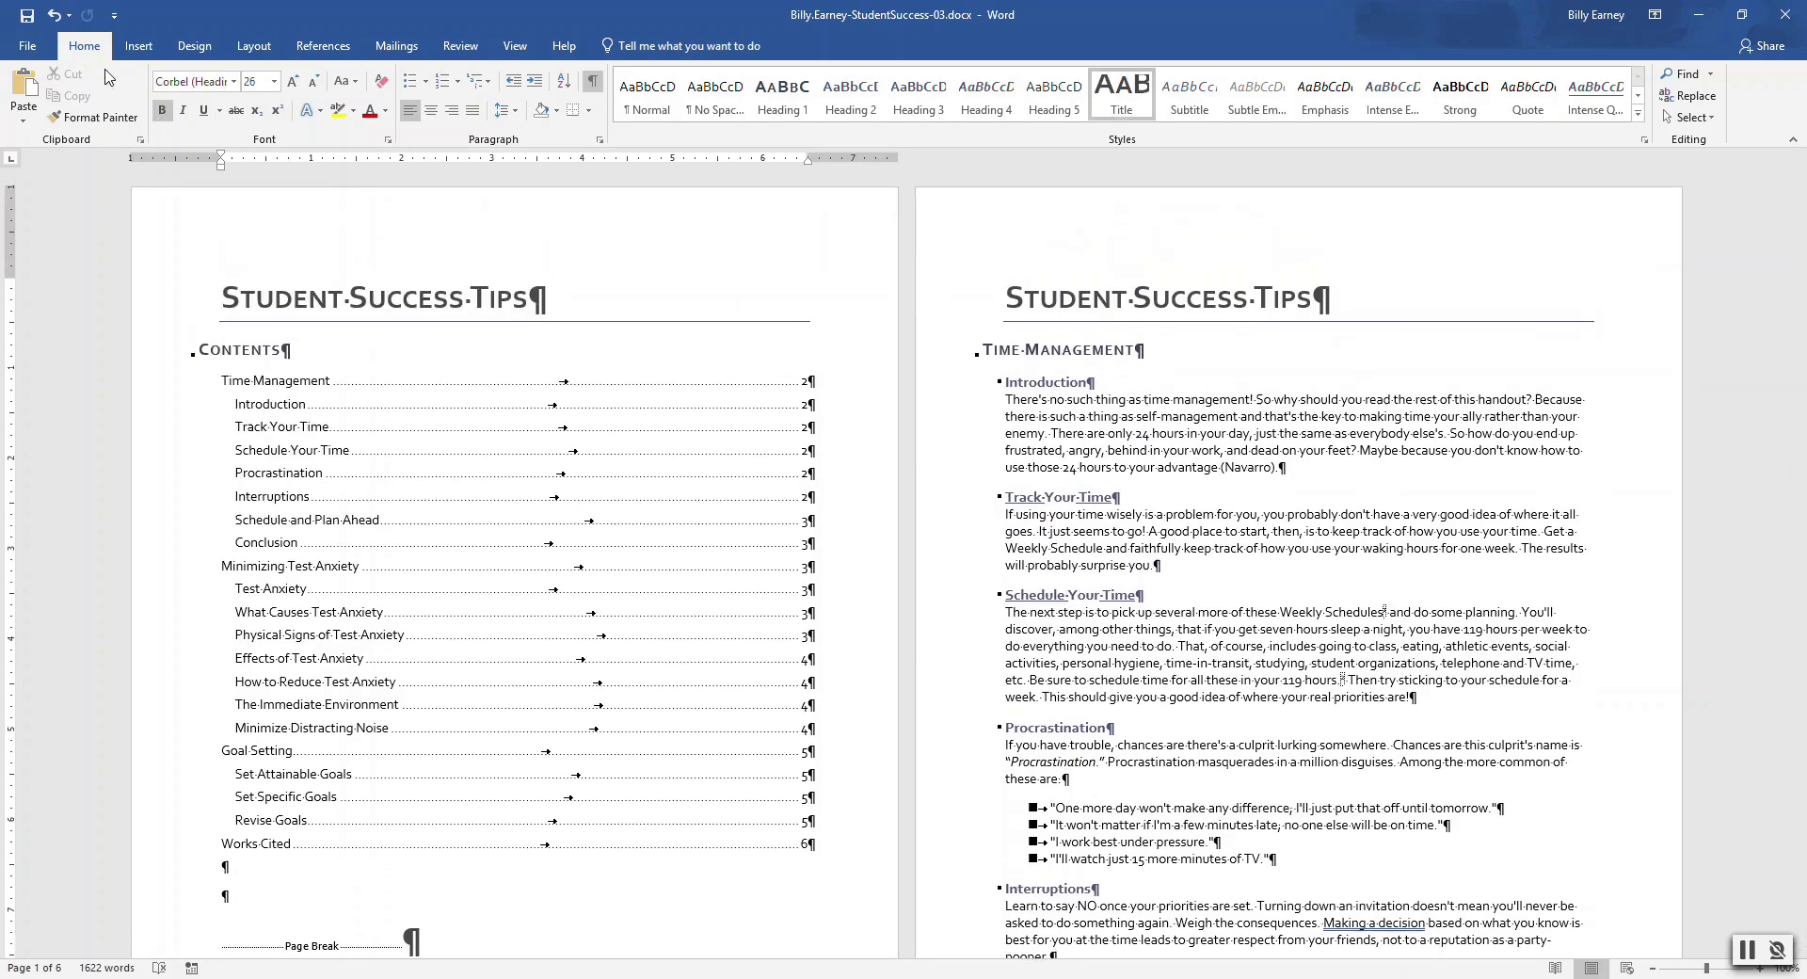
left_click(141, 46)
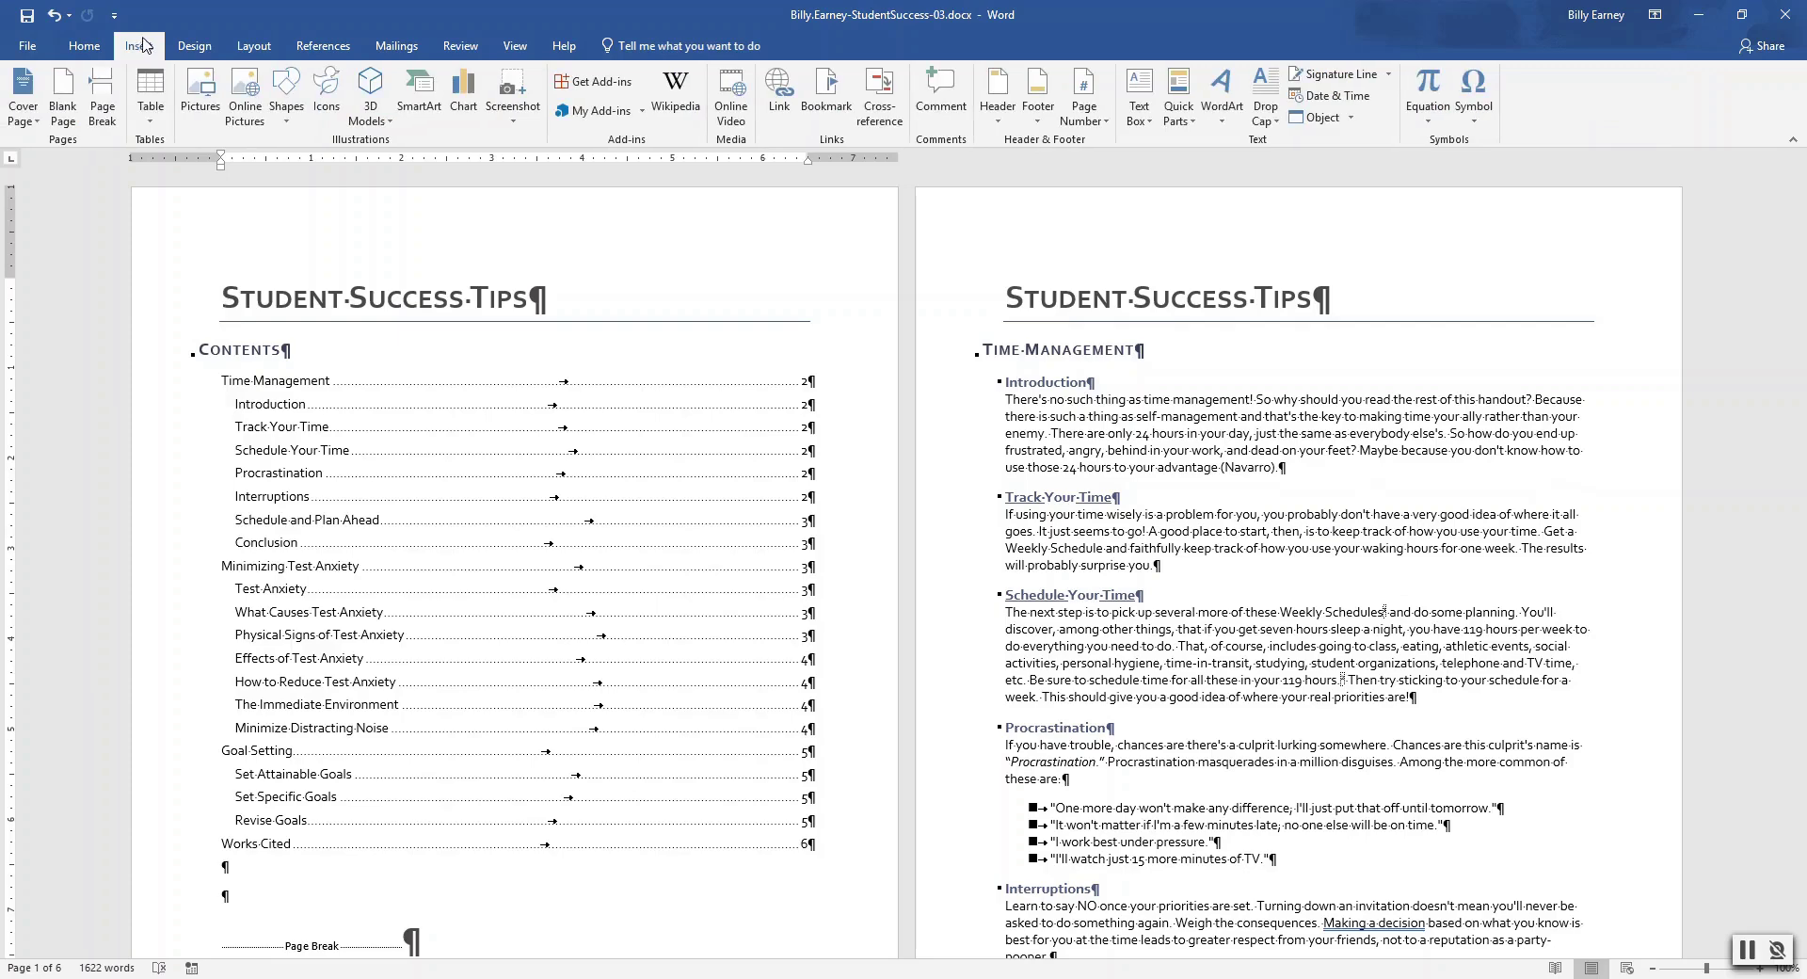
left_click(31, 119)
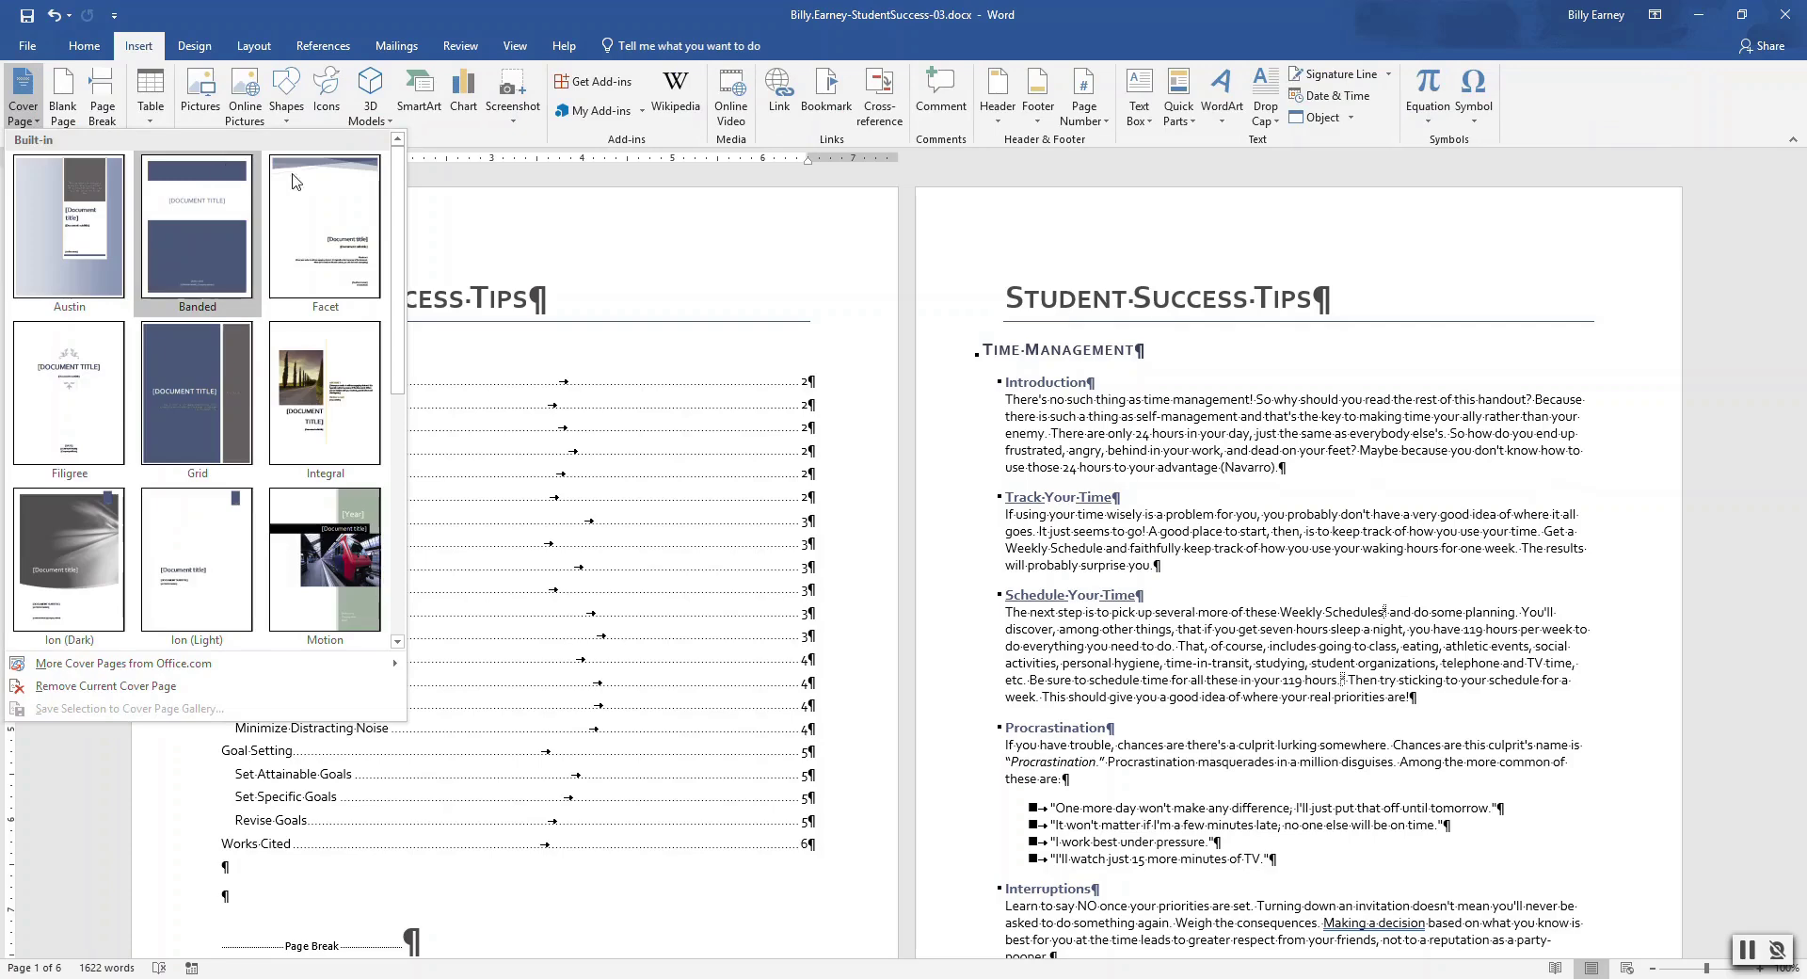
left_click_drag(400, 202, 396, 417)
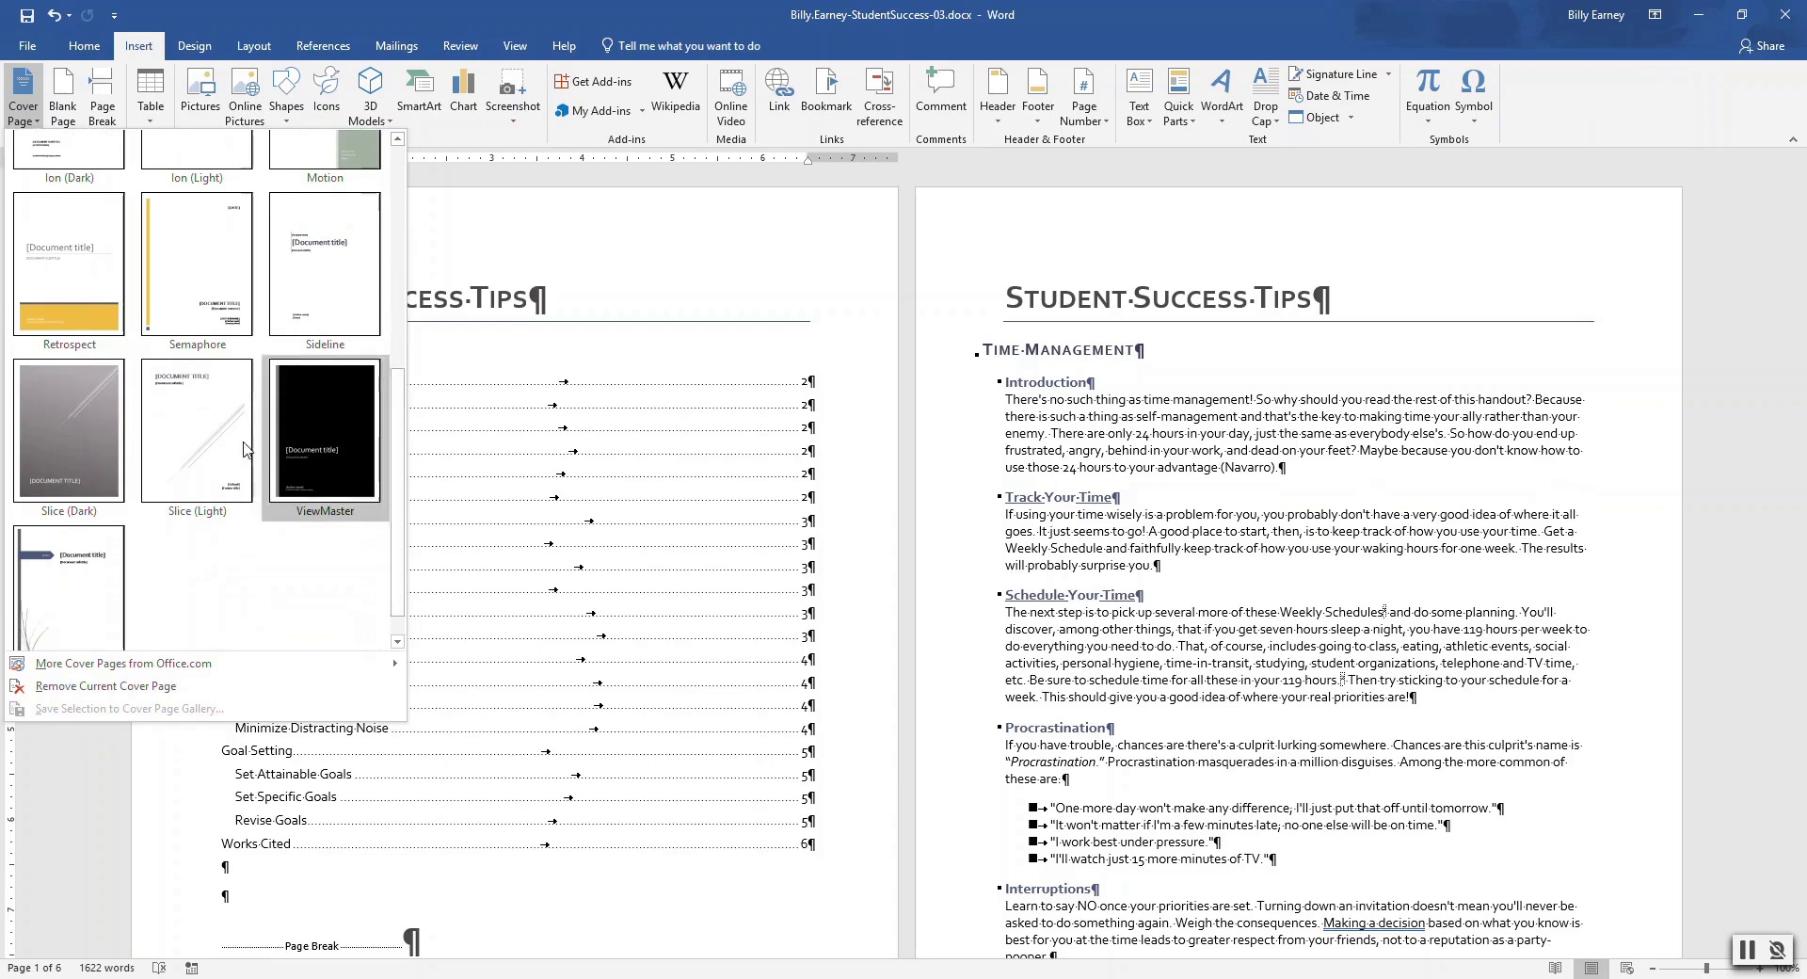
left_click(196, 446)
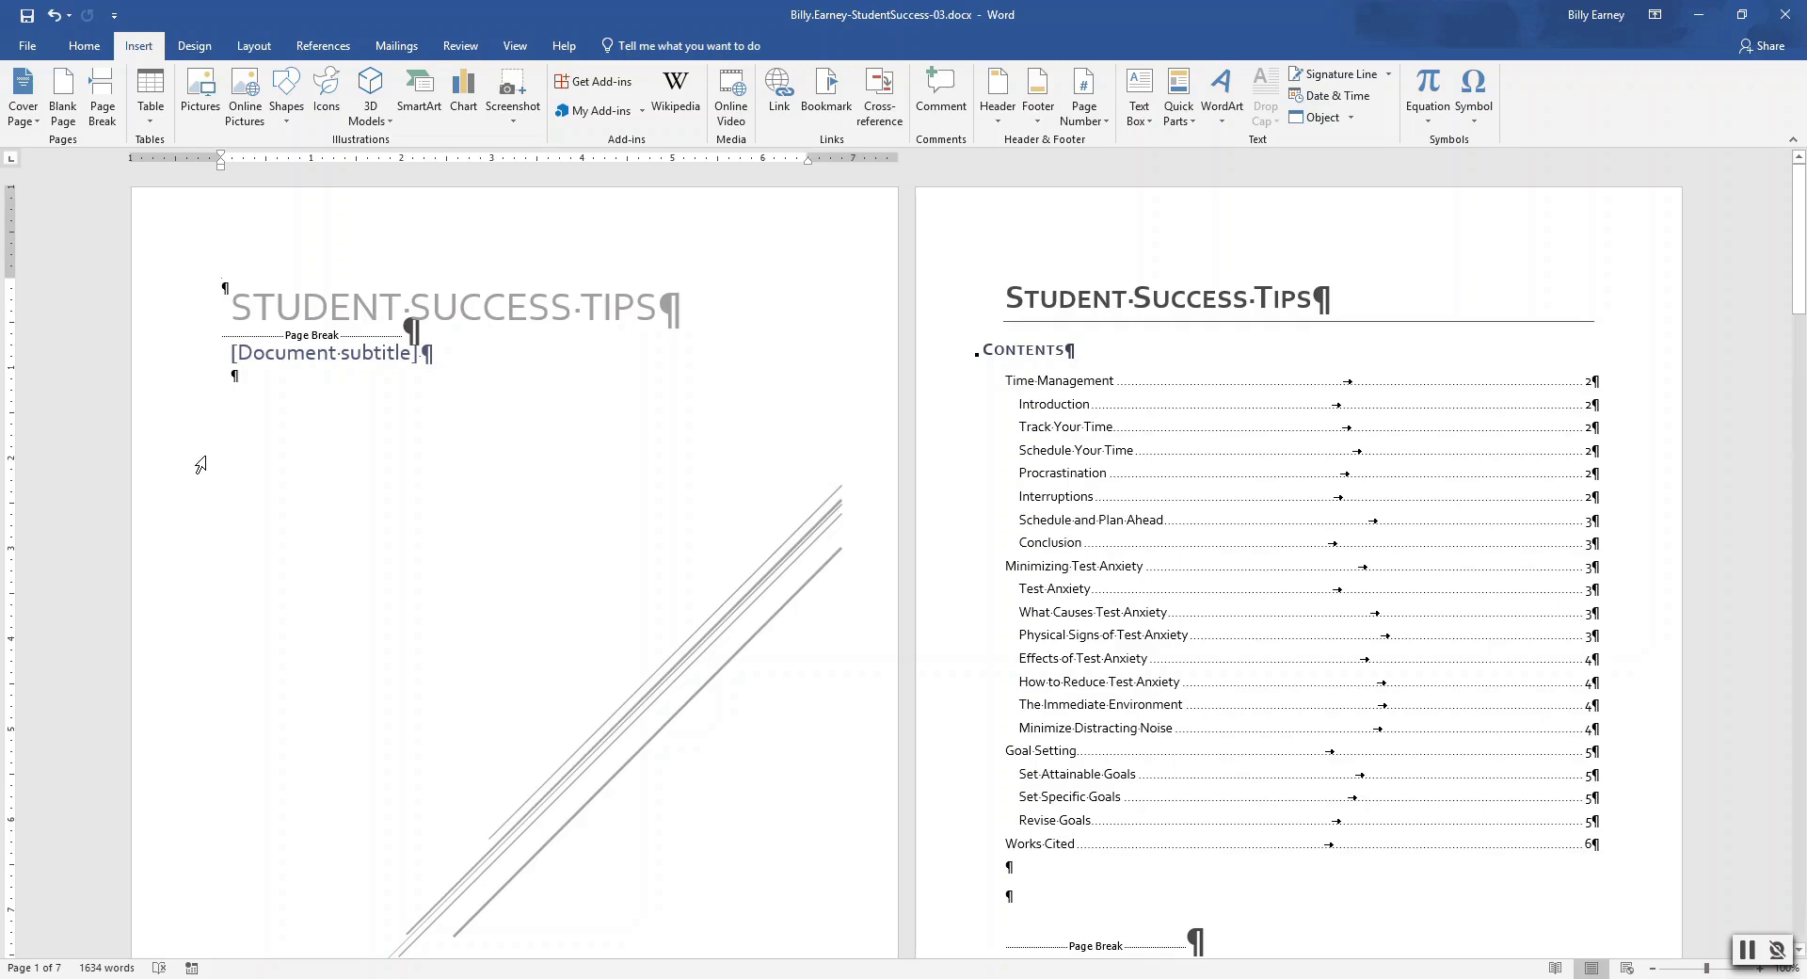
Delete the cover's subtitle and course title placeholders
left_click(349, 363)
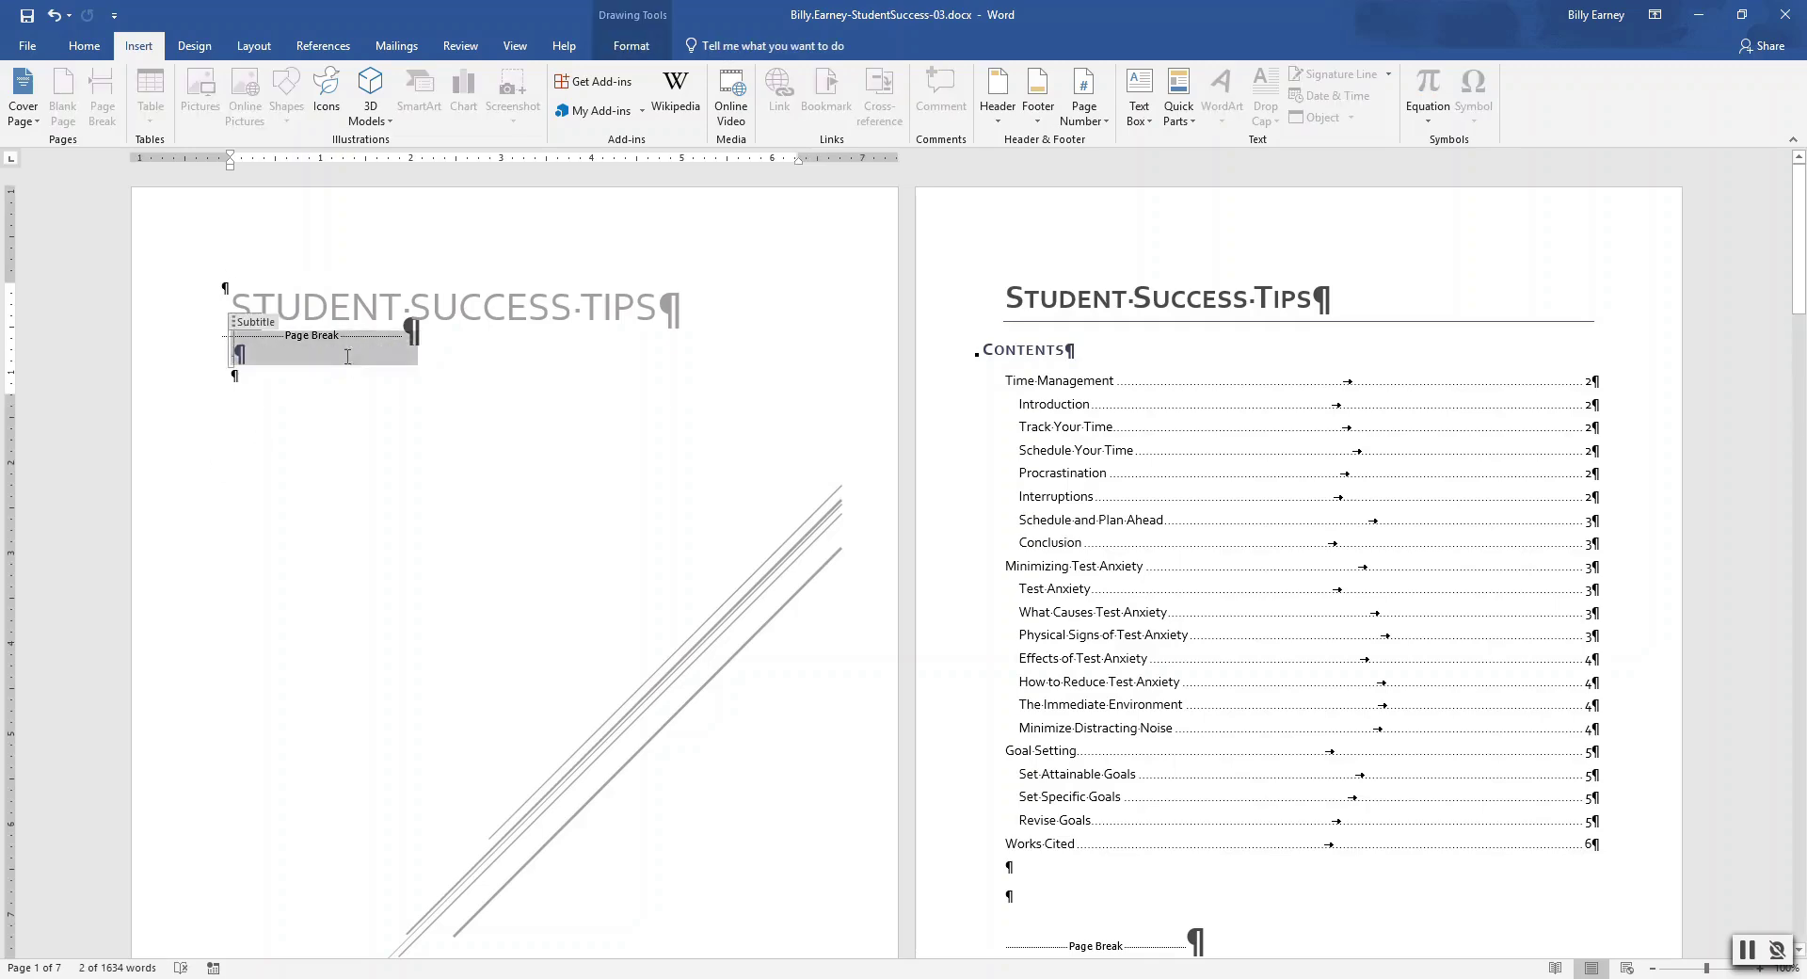
key("Delete")
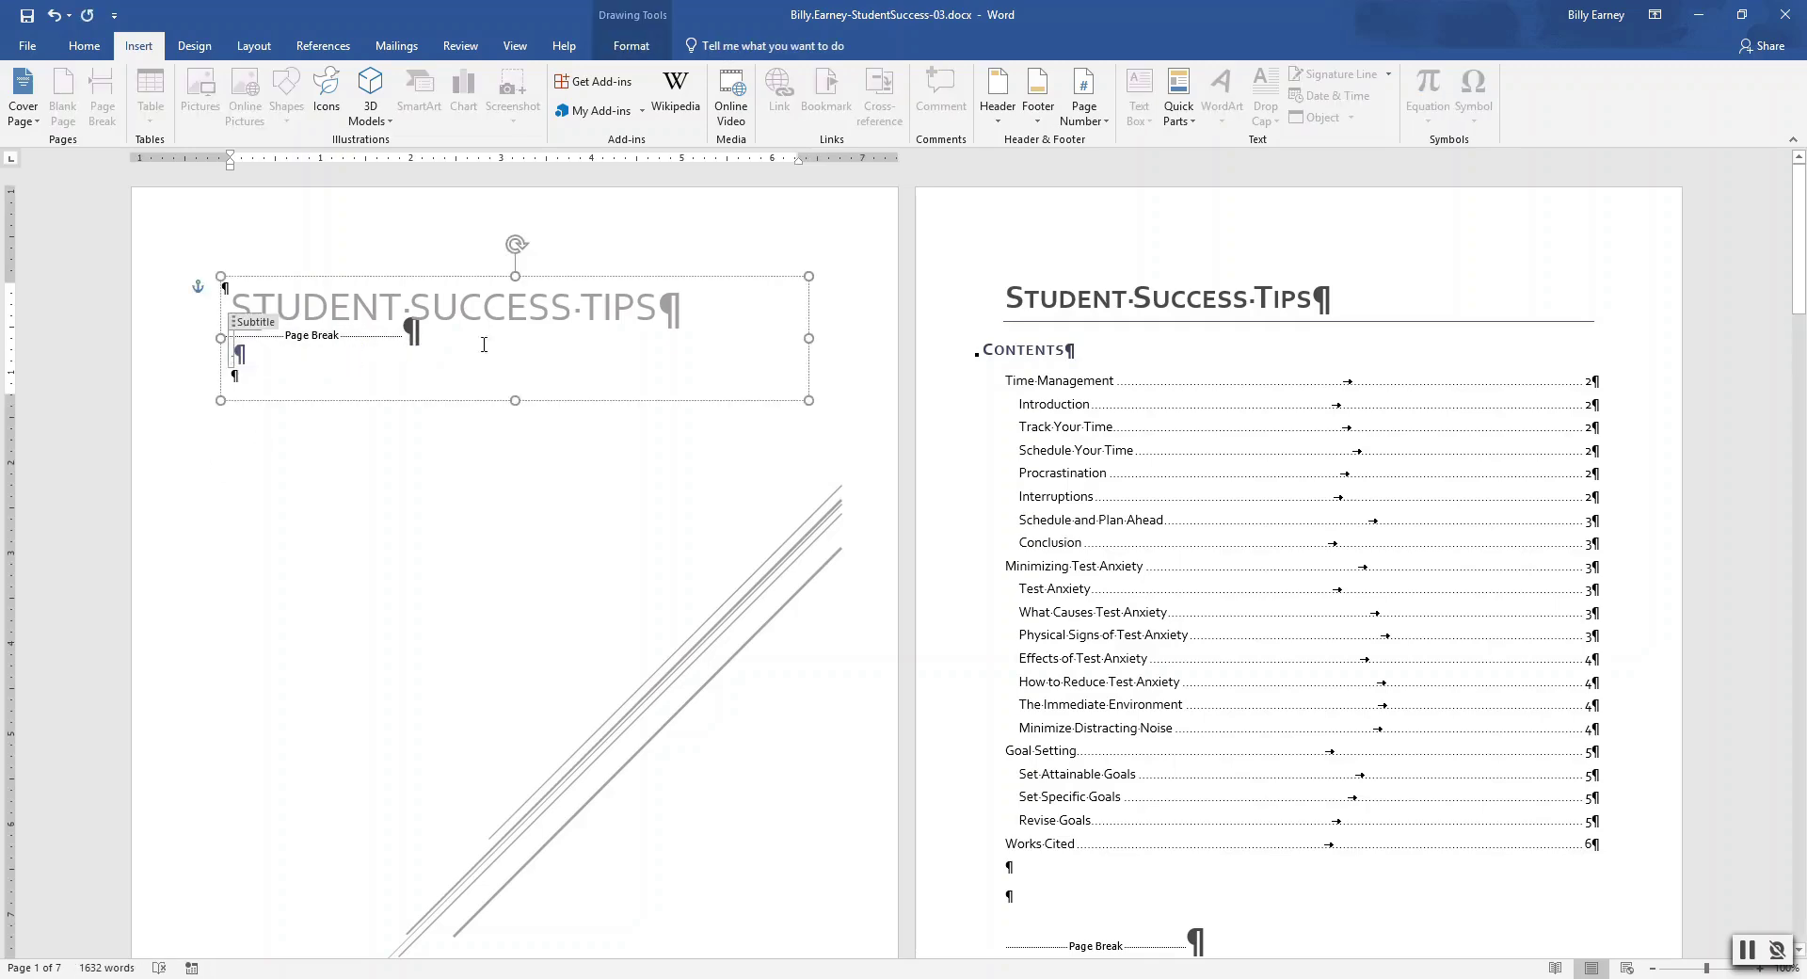
left_click_drag(1799, 251, 1803, 328)
left_click(791, 680)
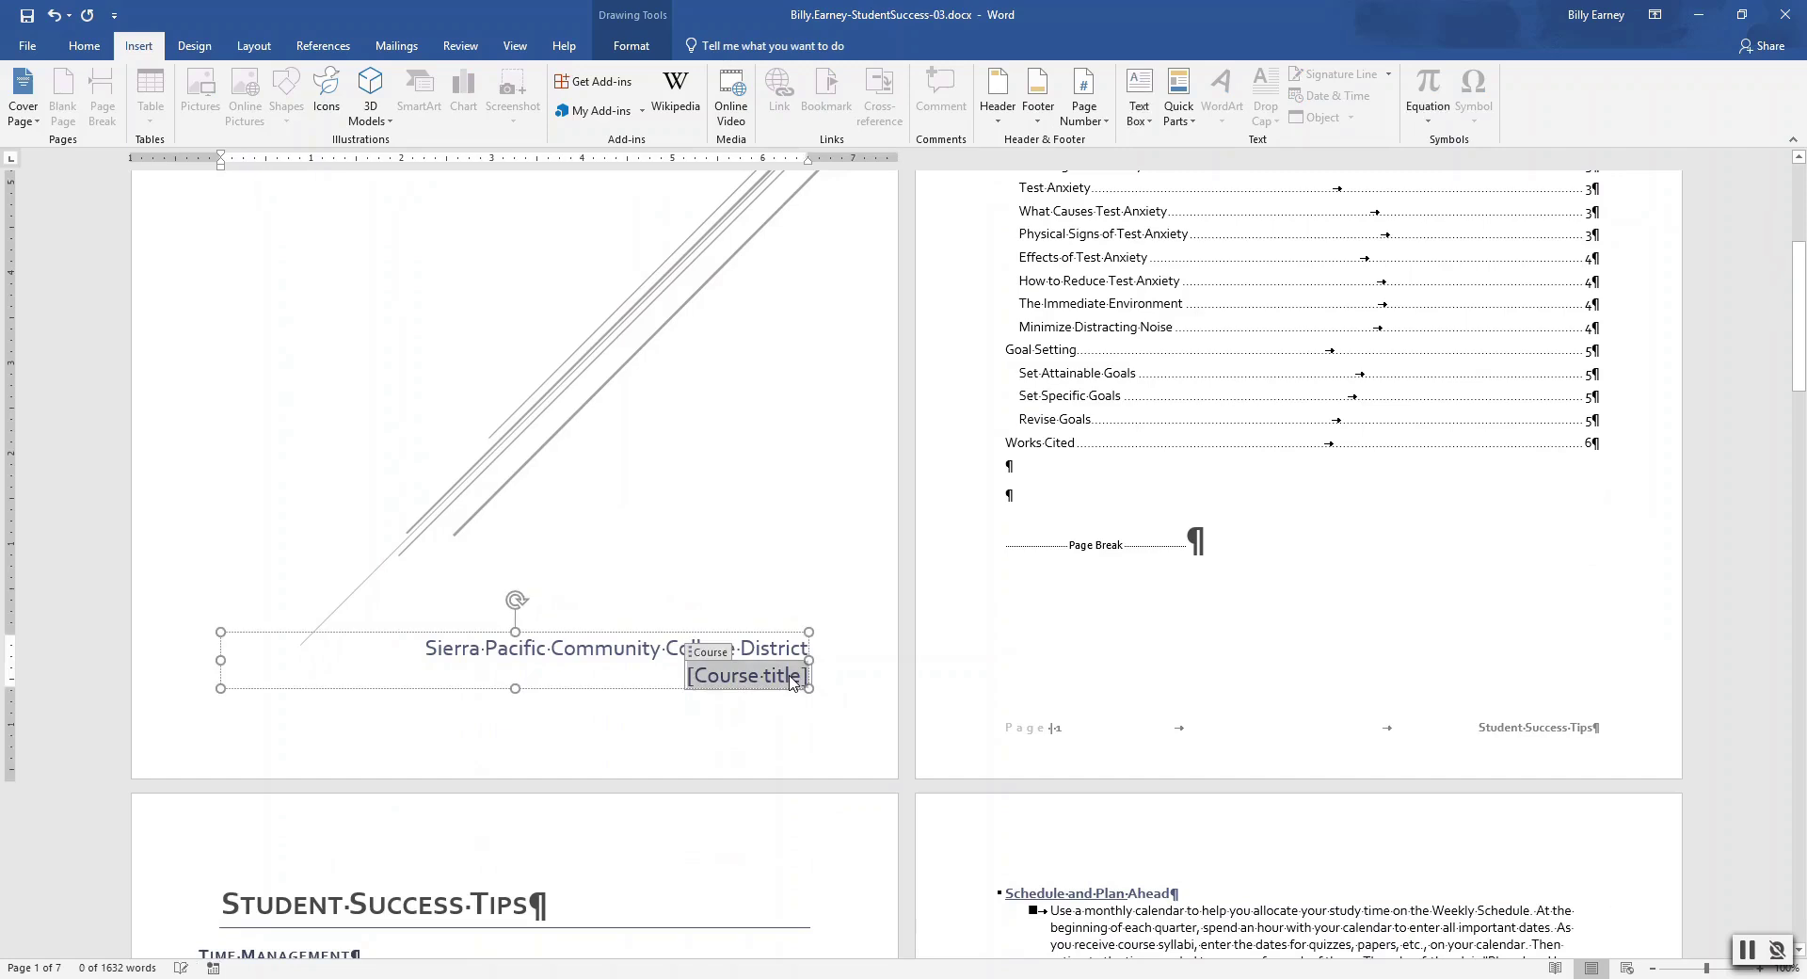
key("Delete")
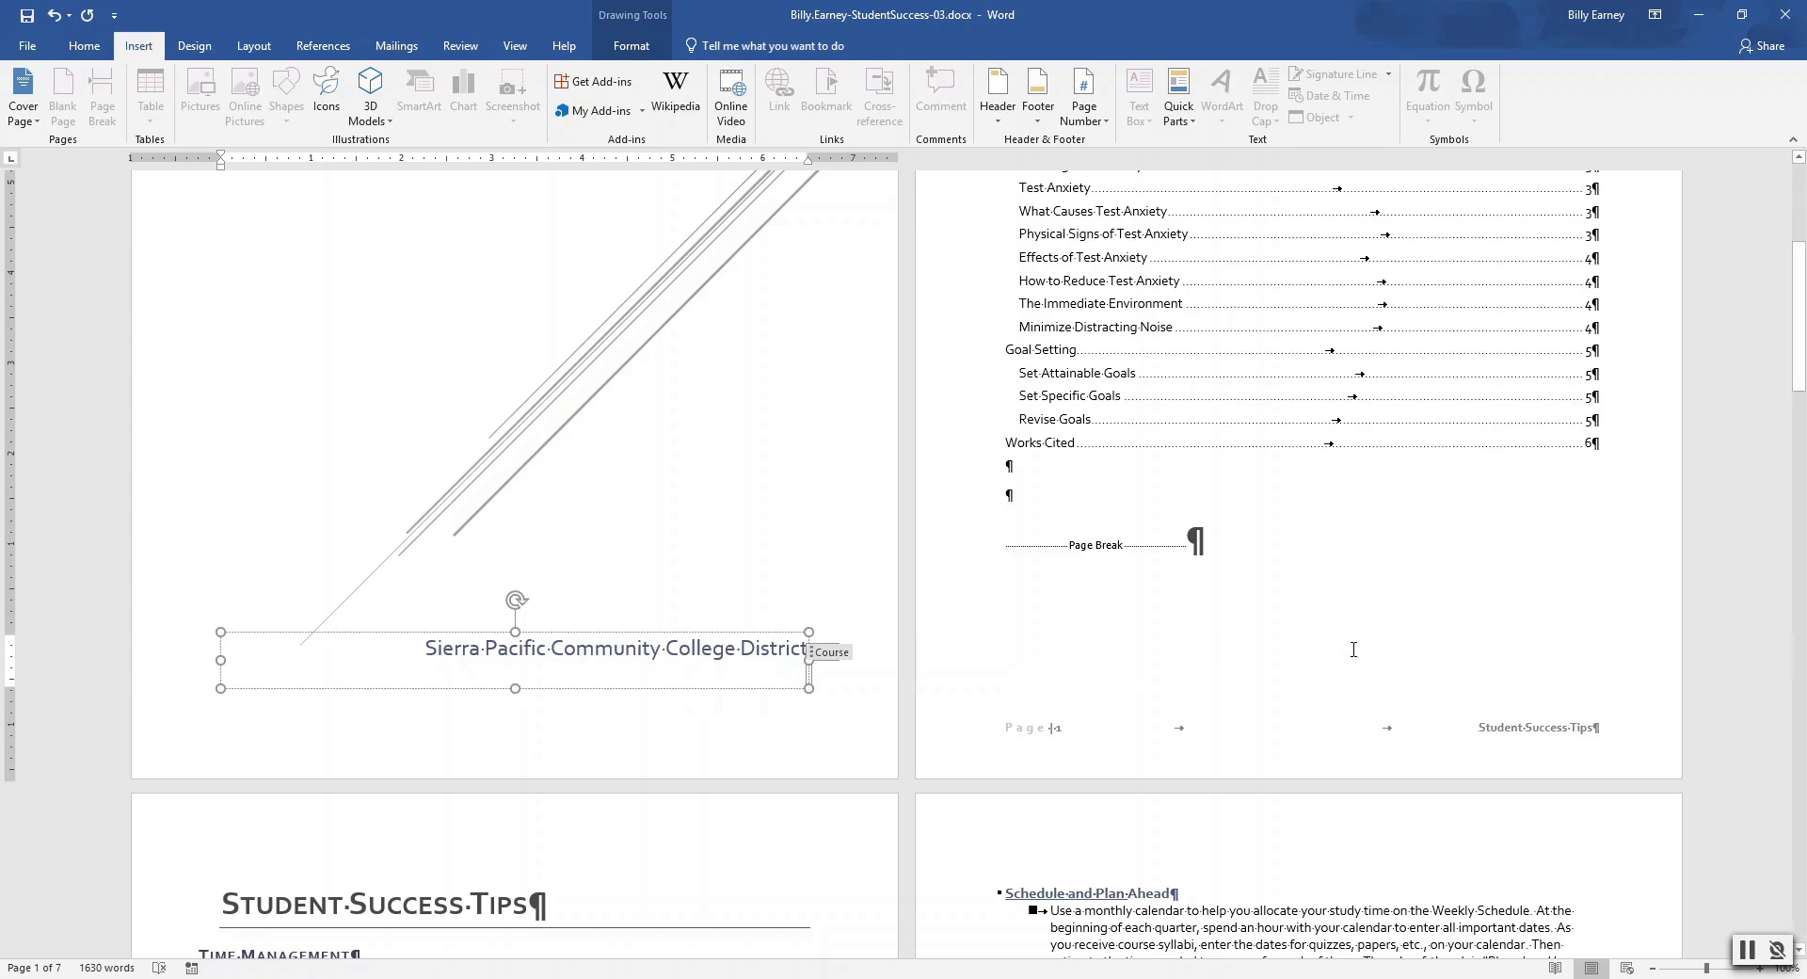
left_click_drag(1803, 328, 1803, 240)
Make the cover title STUDENT SUCCESS TIPS 40-point bold
left_click_drag(234, 310, 685, 308)
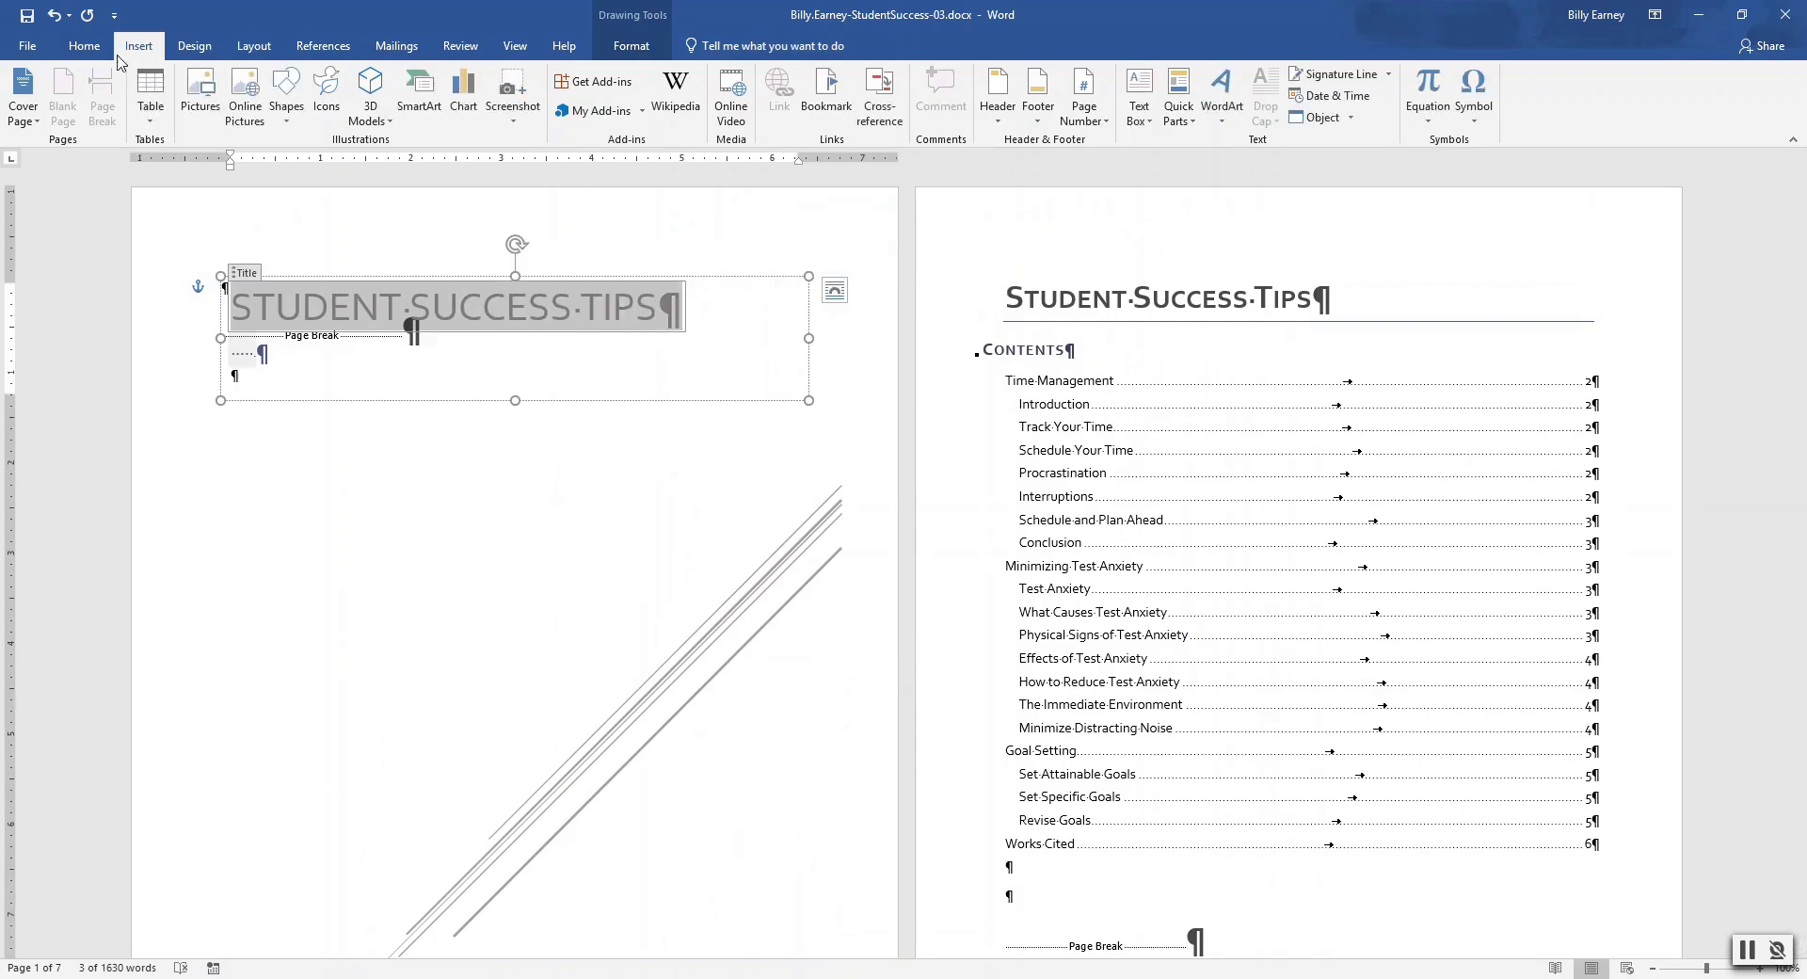
left_click(84, 45)
left_click(274, 81)
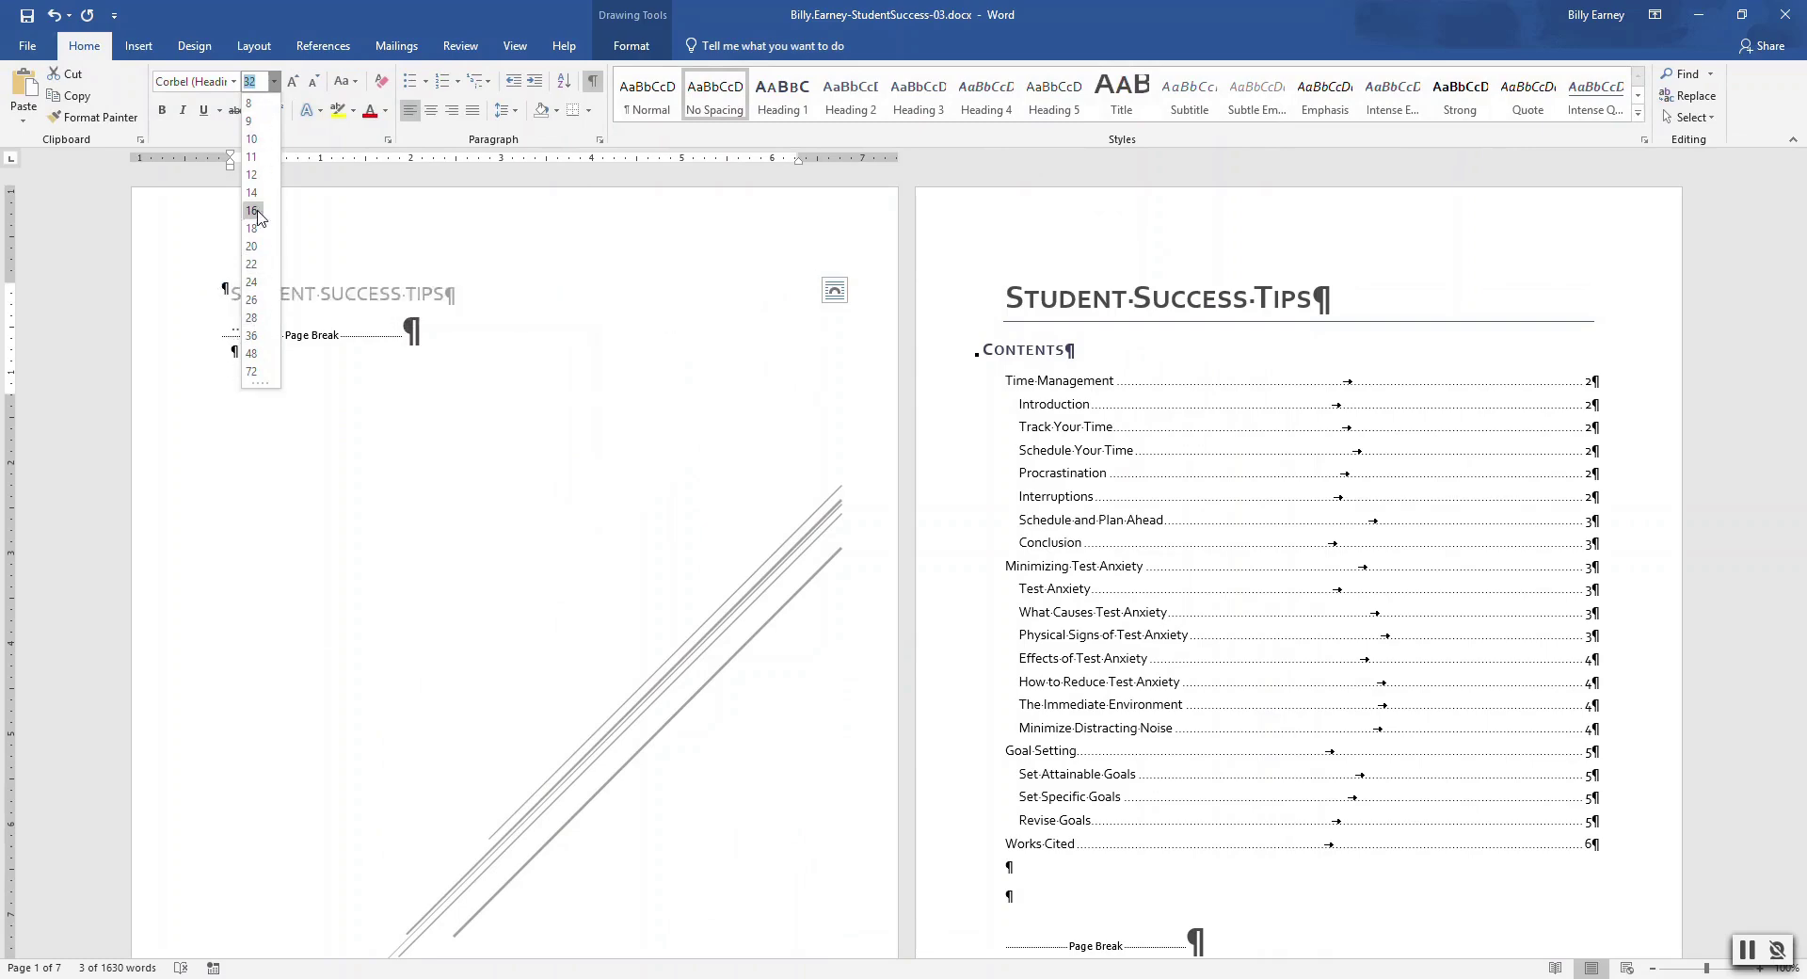
left_click(256, 82)
key("BackSpace")
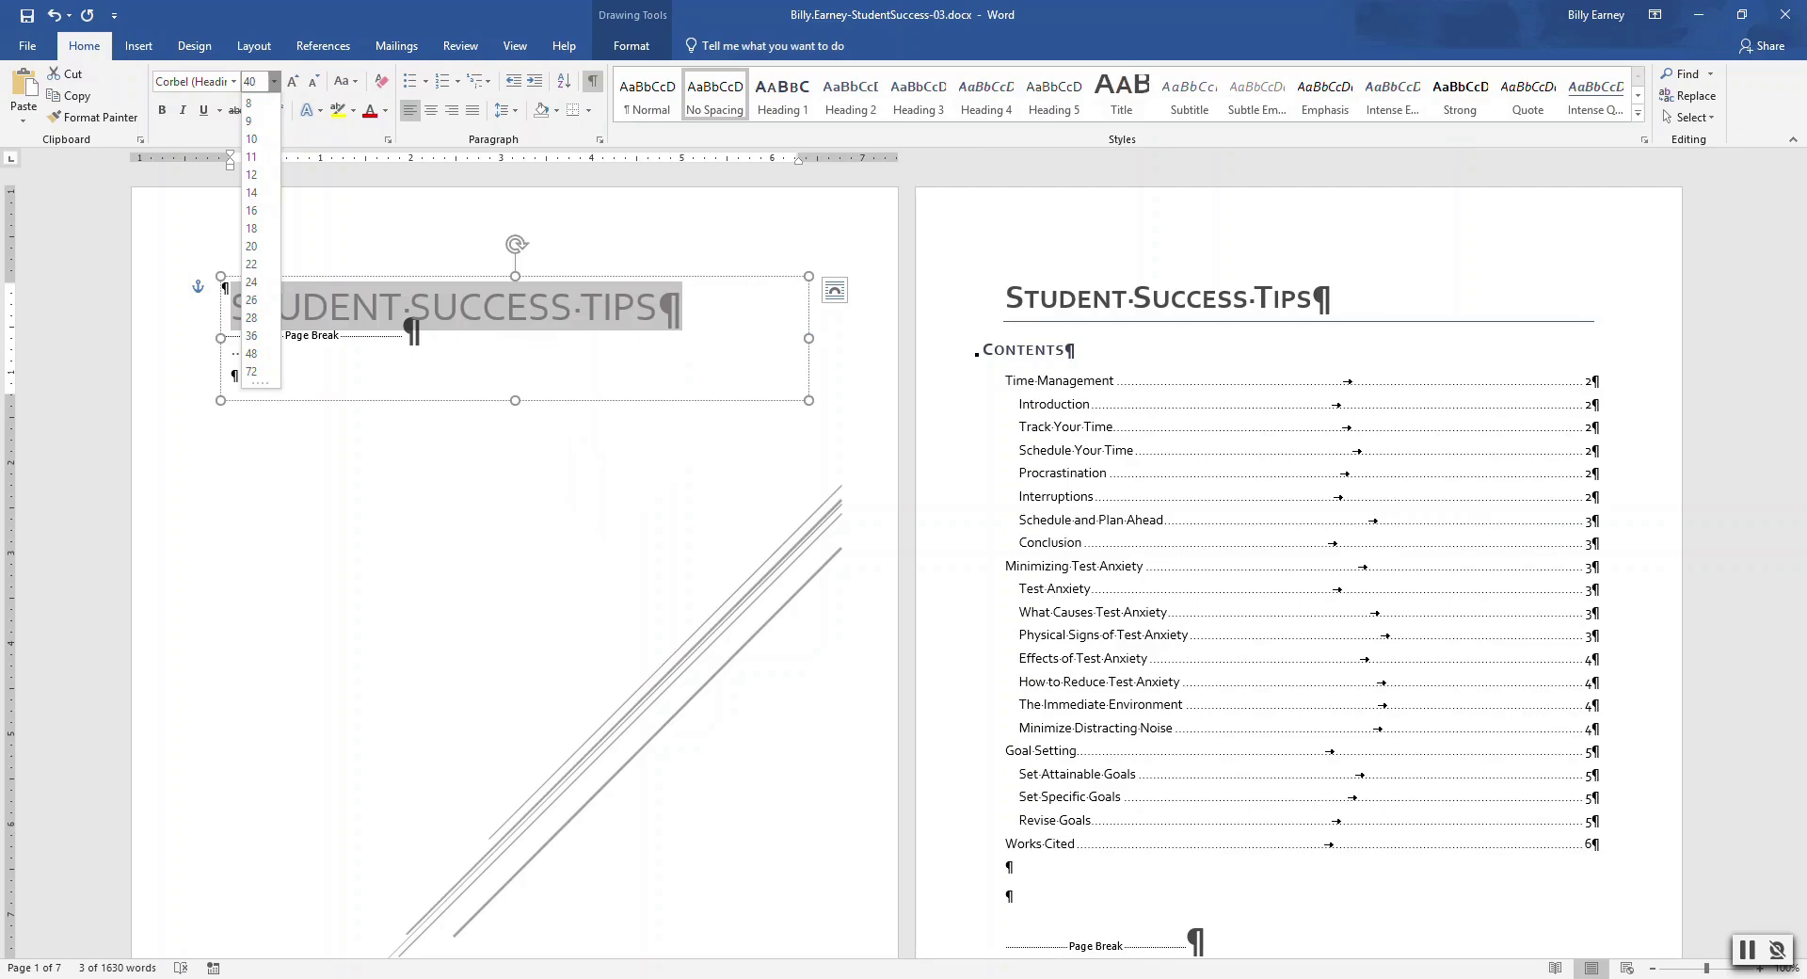
type("40")
key("Return")
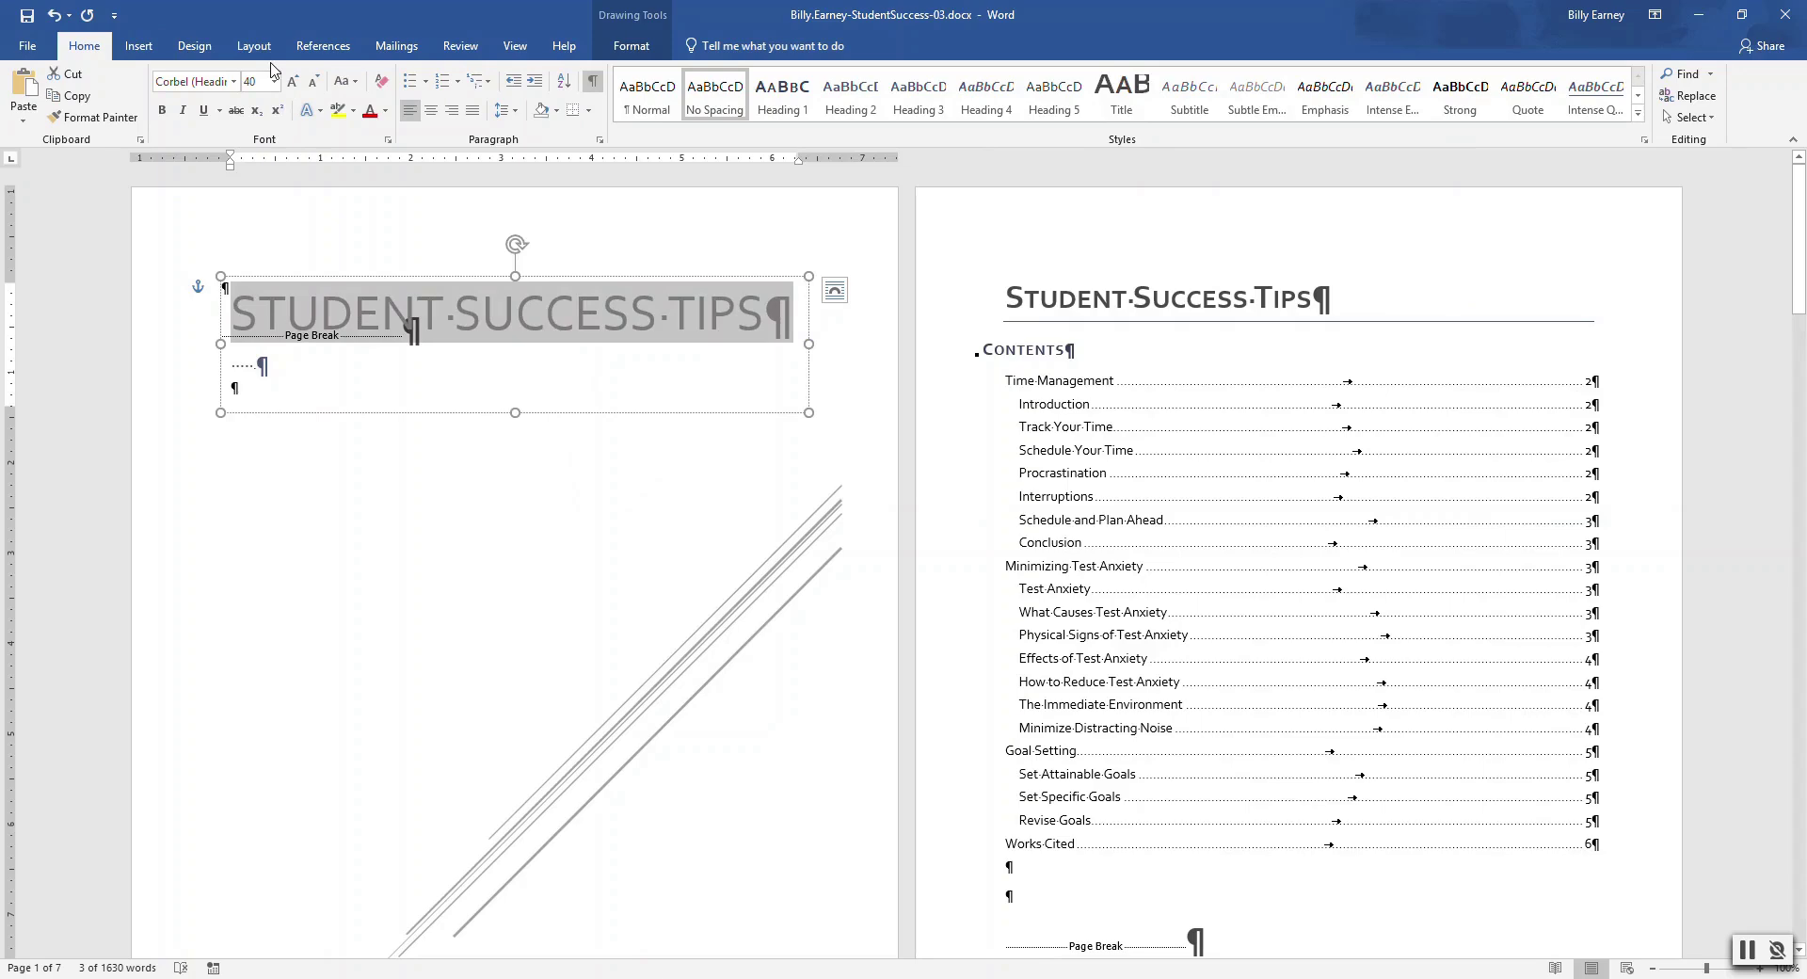
left_click(163, 111)
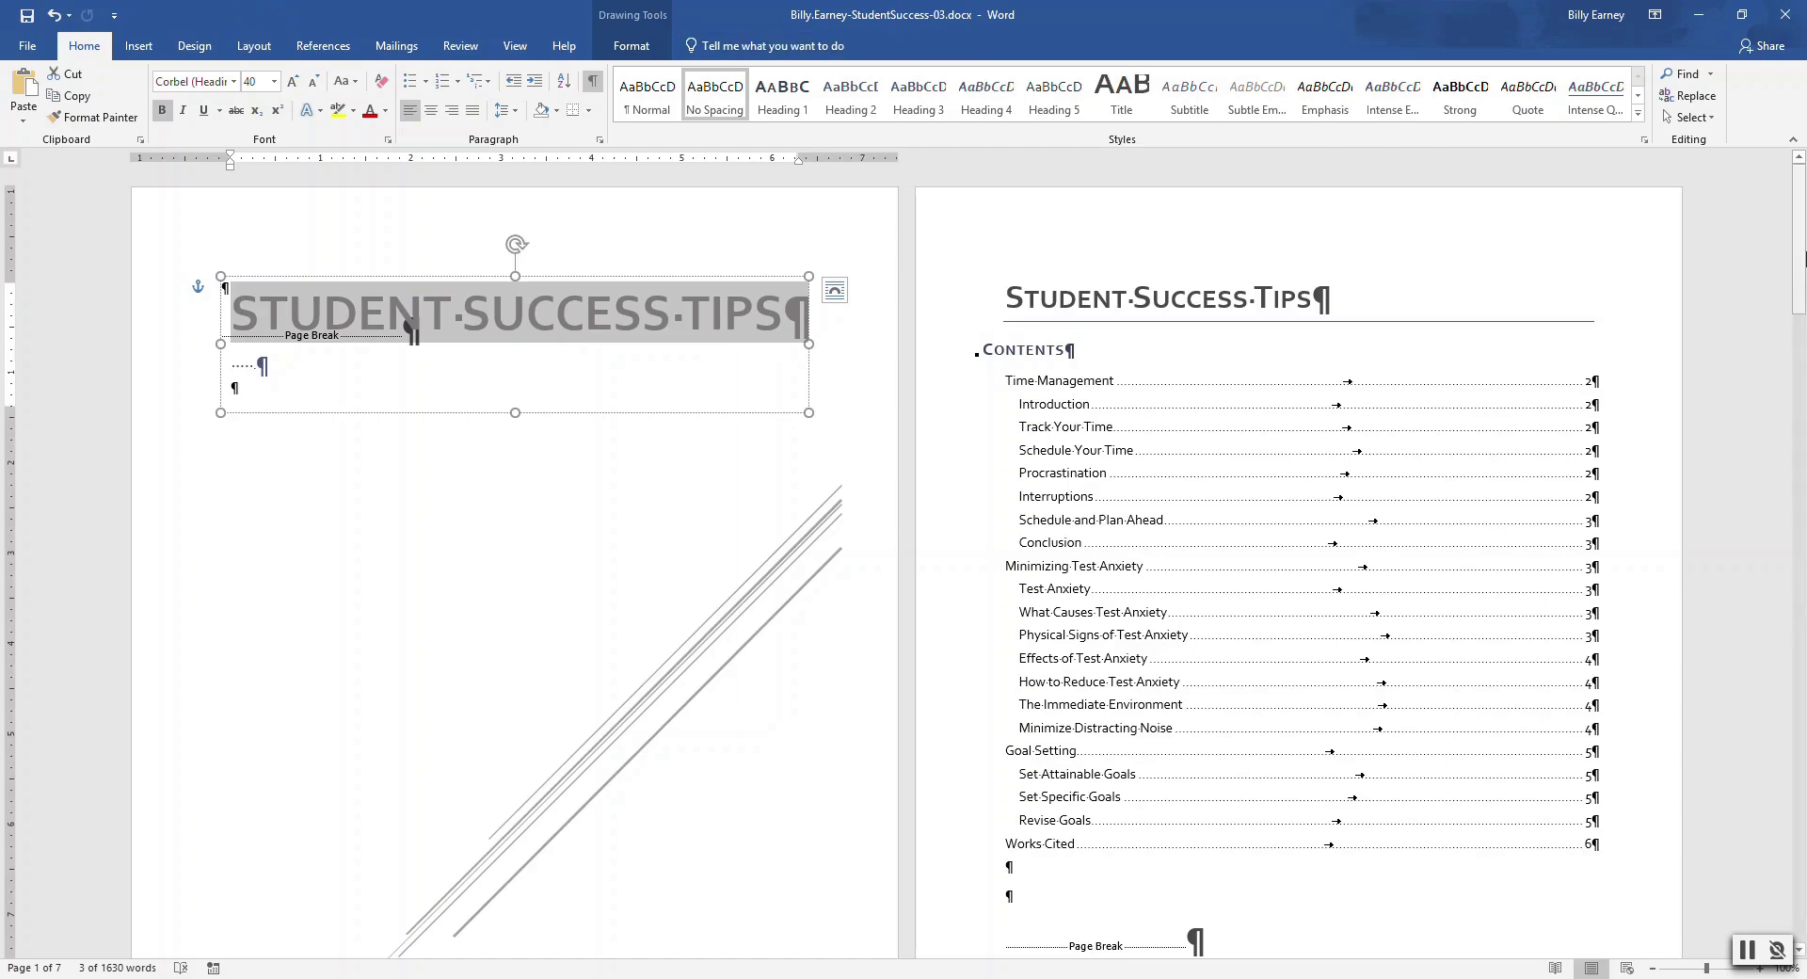
left_click_drag(1802, 241, 1802, 526)
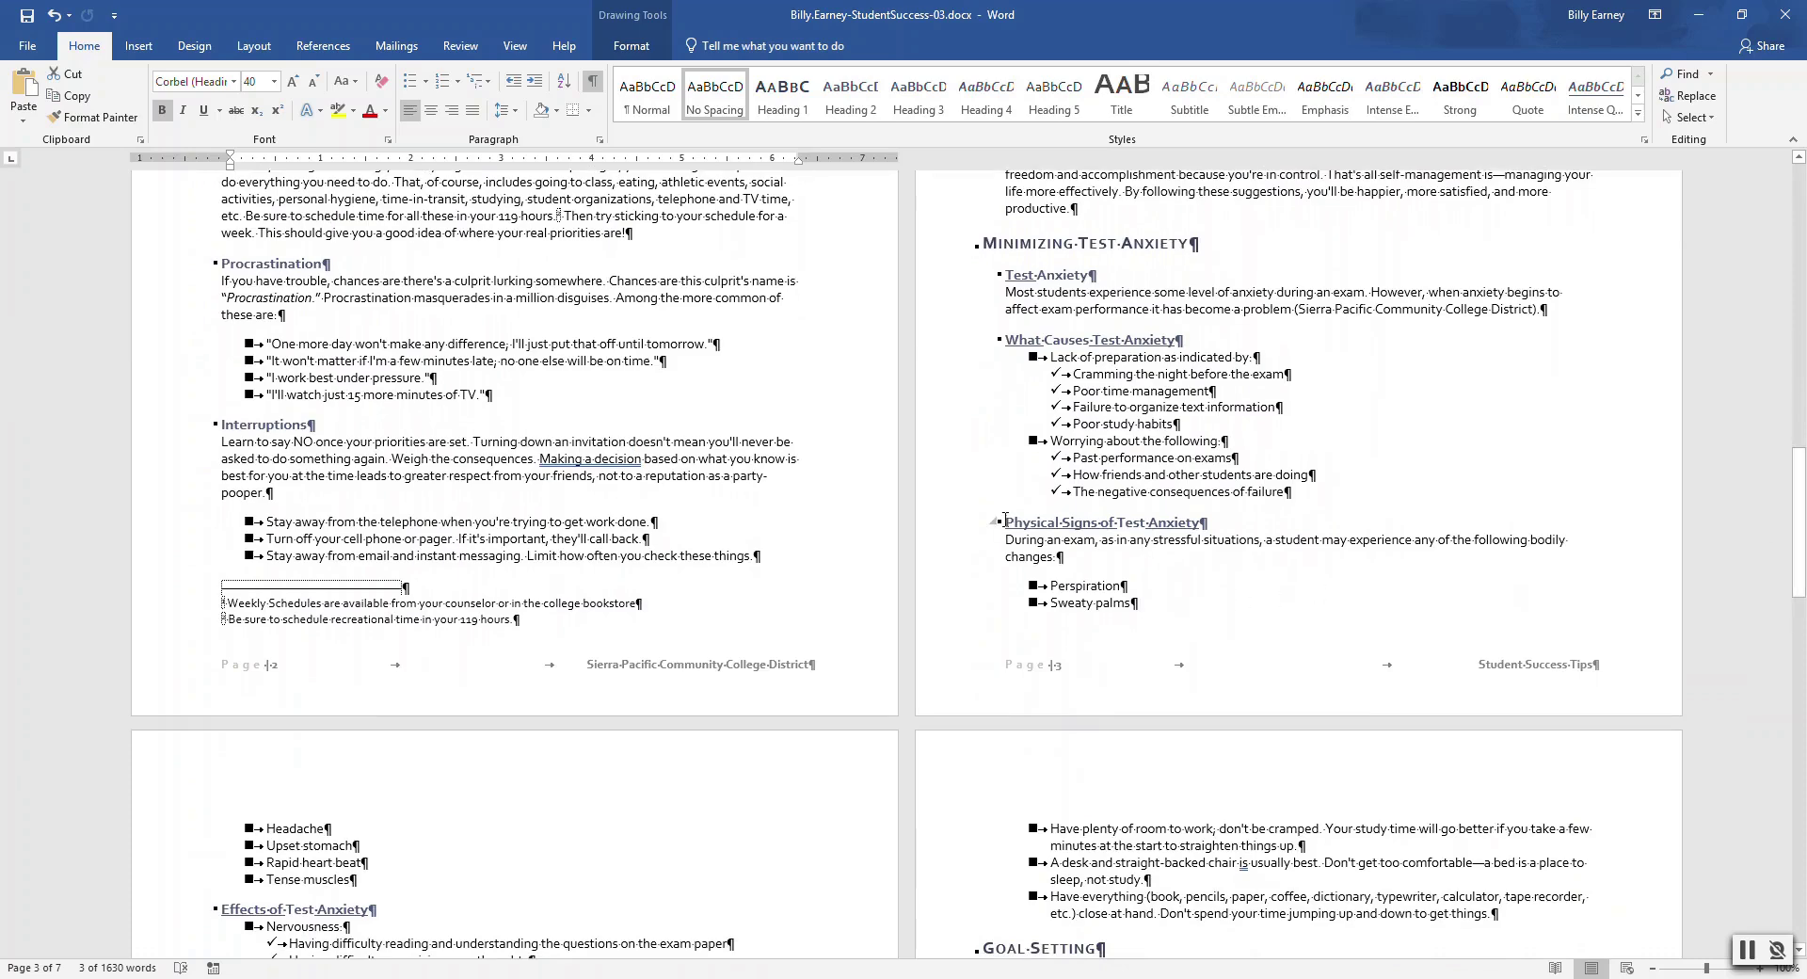
Insert a page break before the Physical Signs of Test Anxiety heading
left_click(1005, 520)
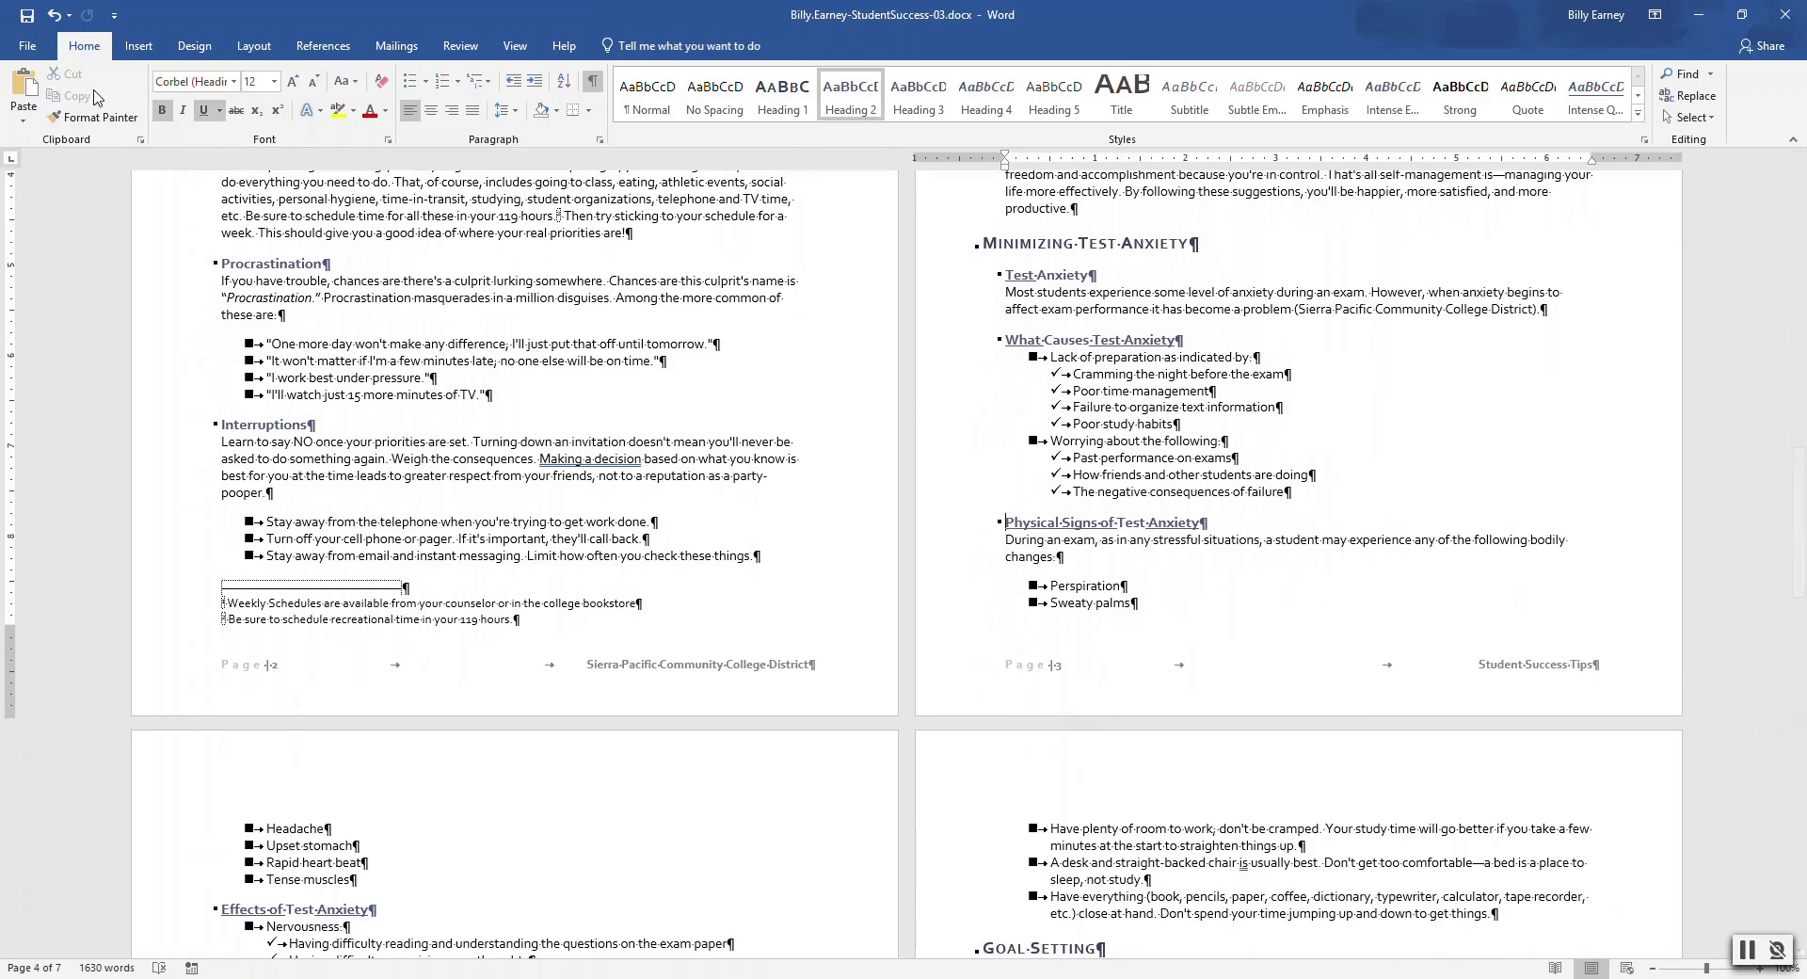
left_click(141, 47)
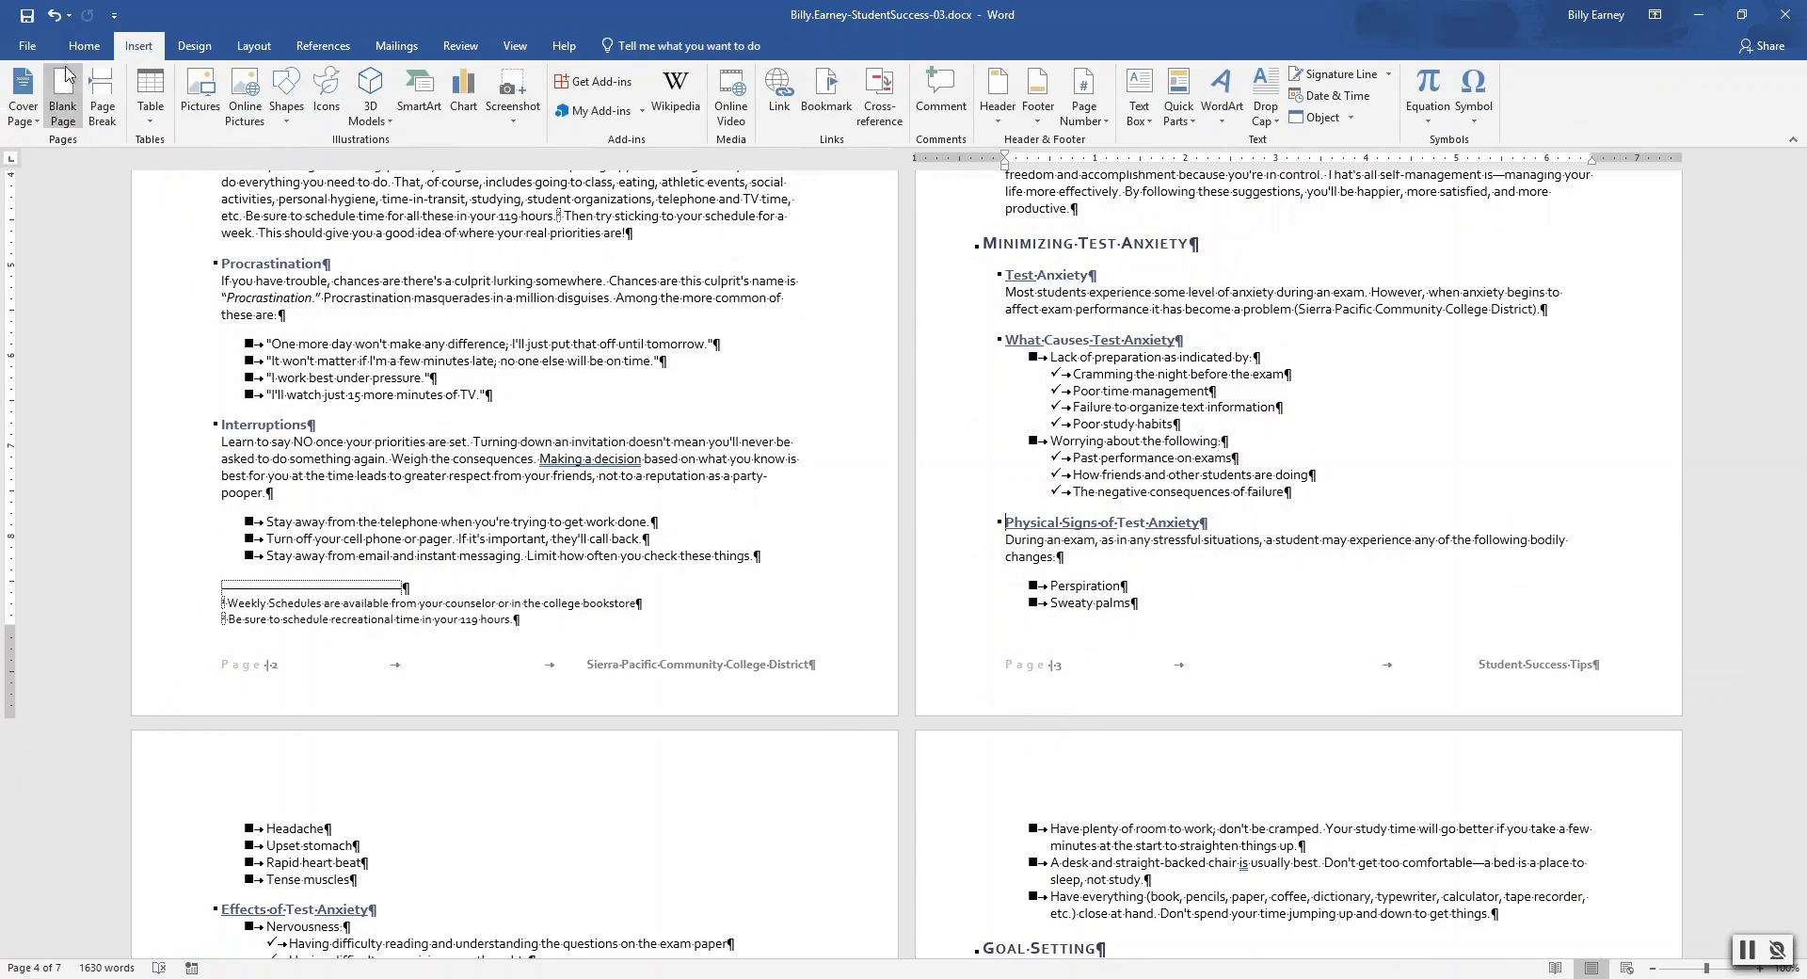
left_click(101, 94)
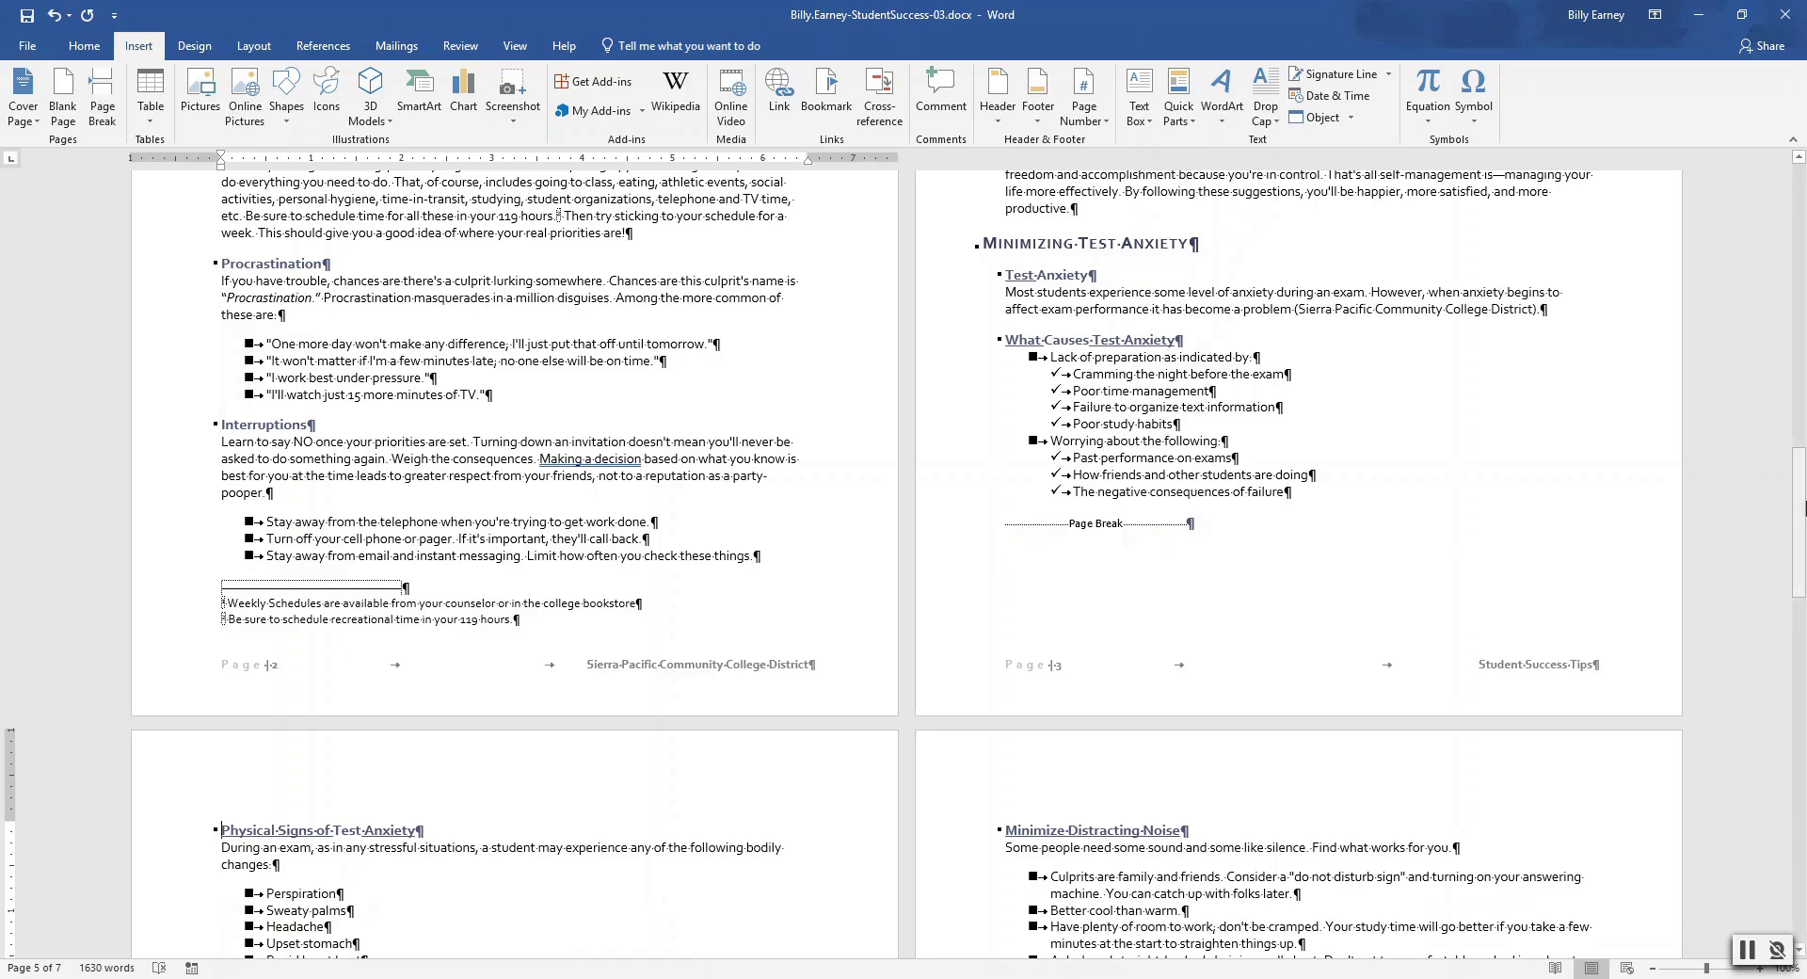
left_click_drag(1800, 580, 1800, 296)
left_click(985, 348)
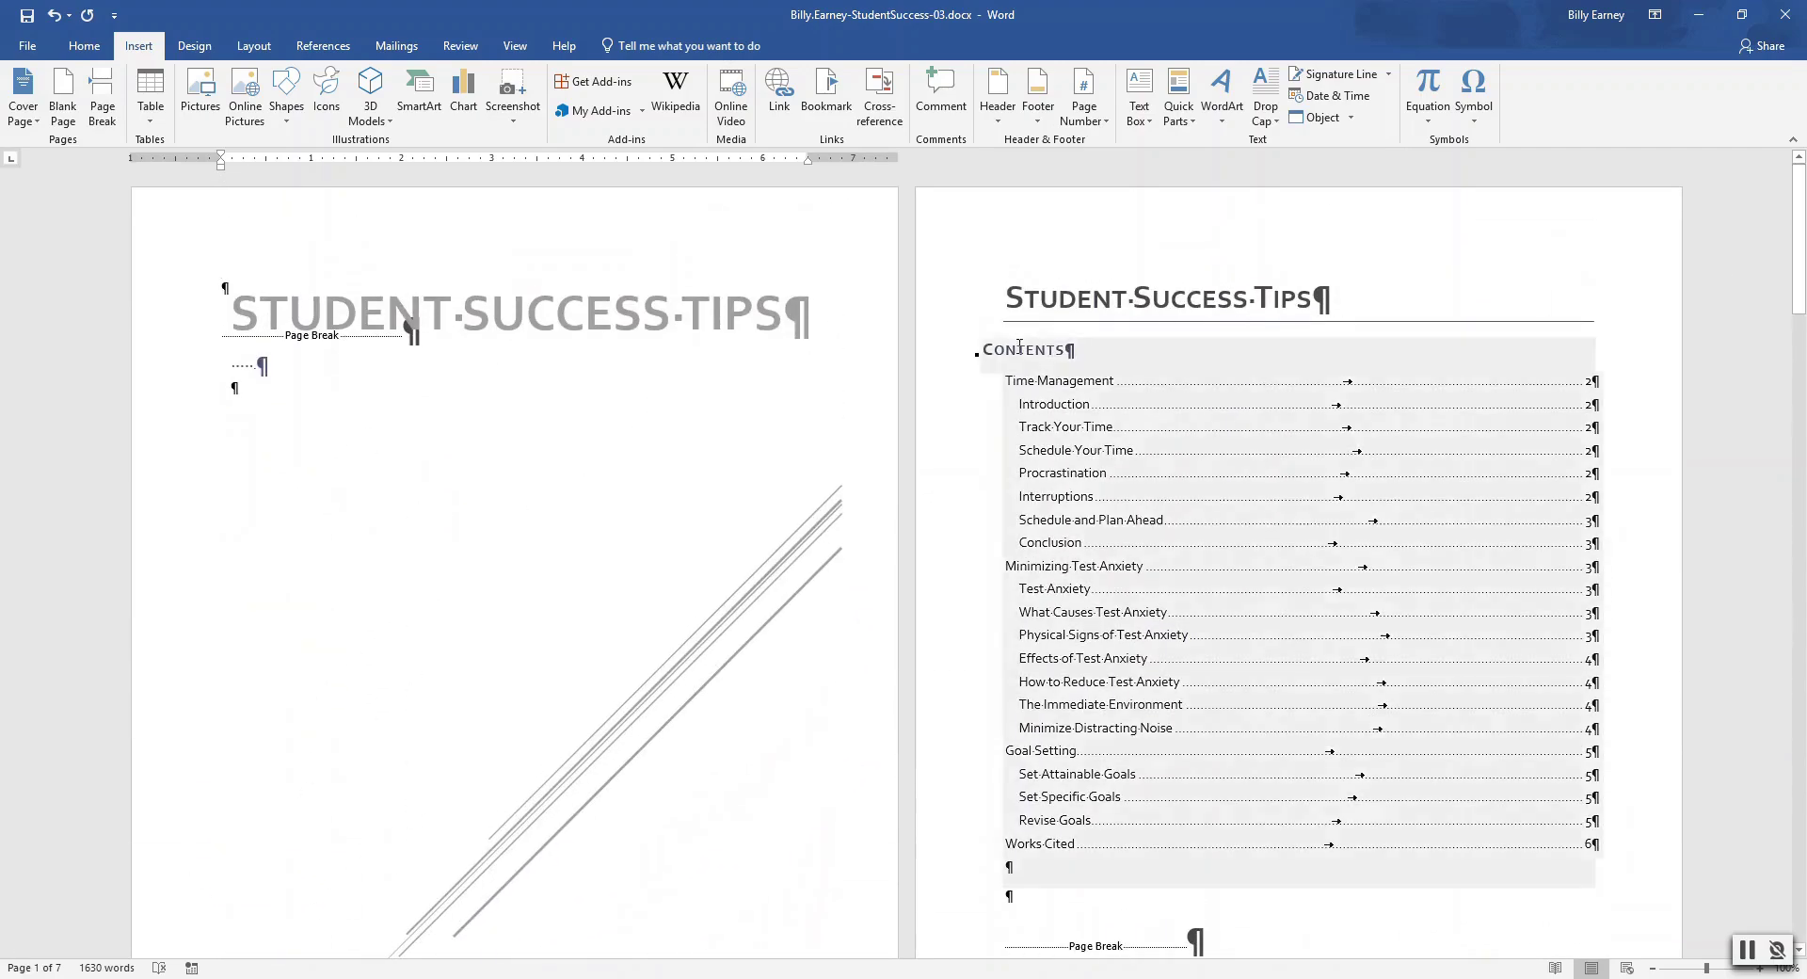
left_click(991, 349)
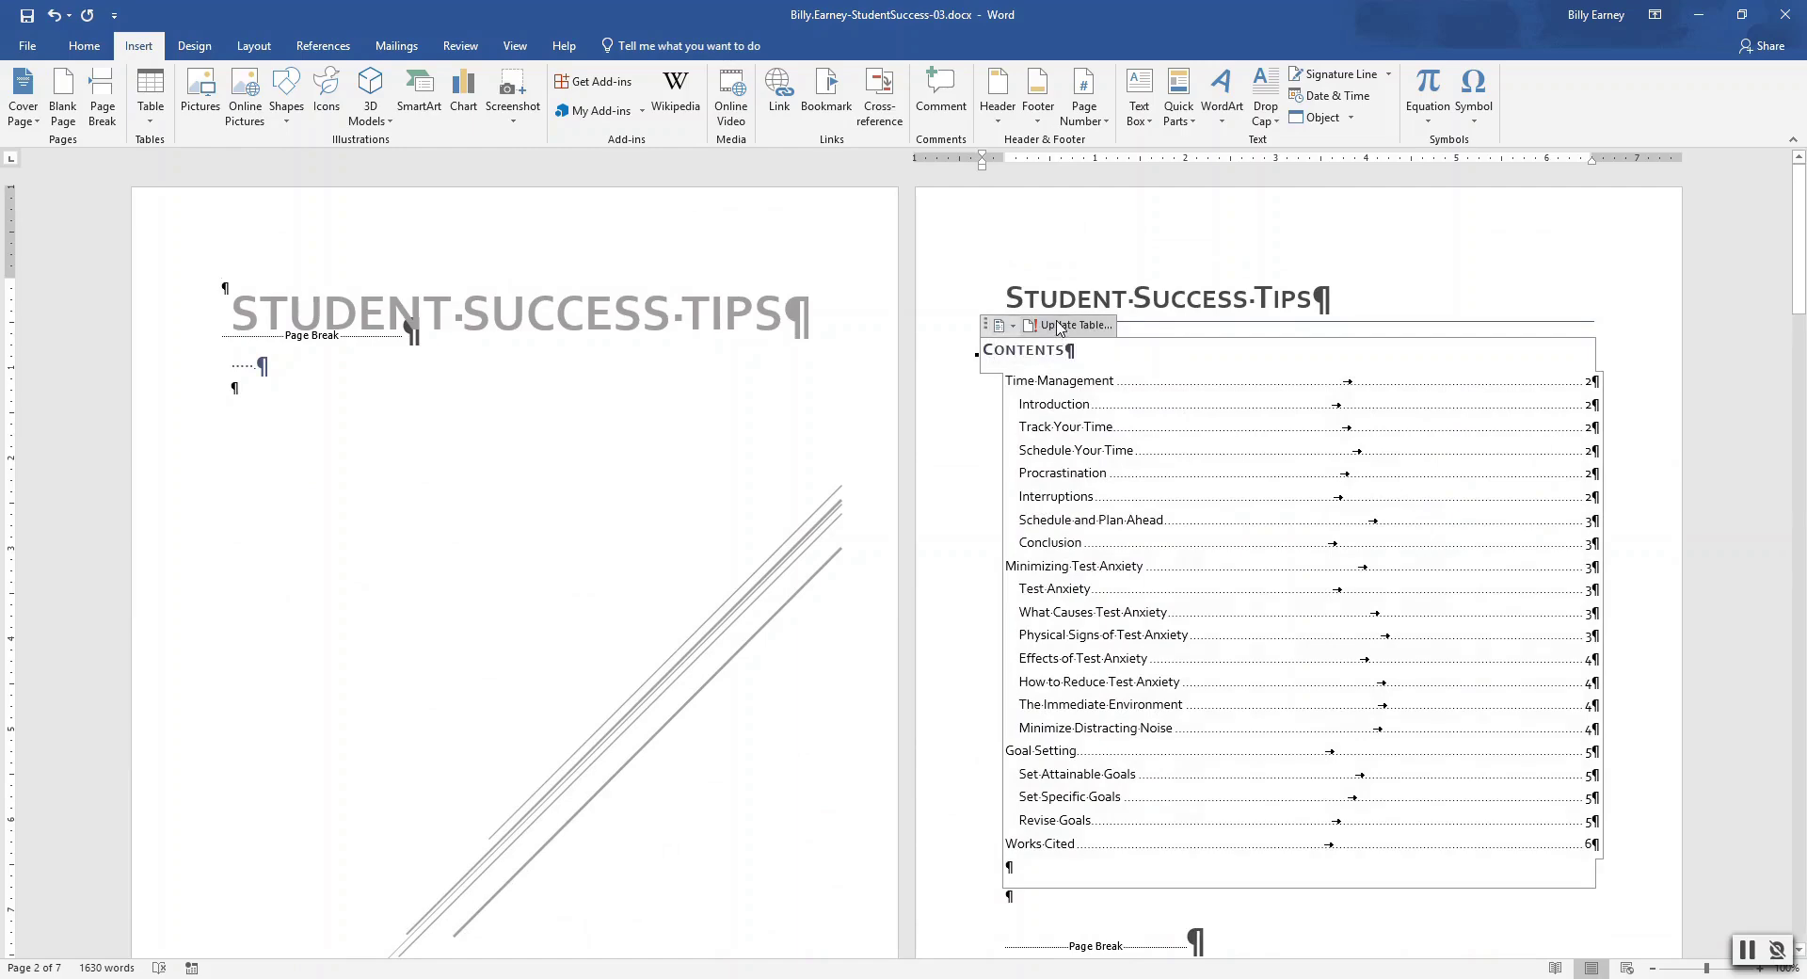
left_click(1057, 327)
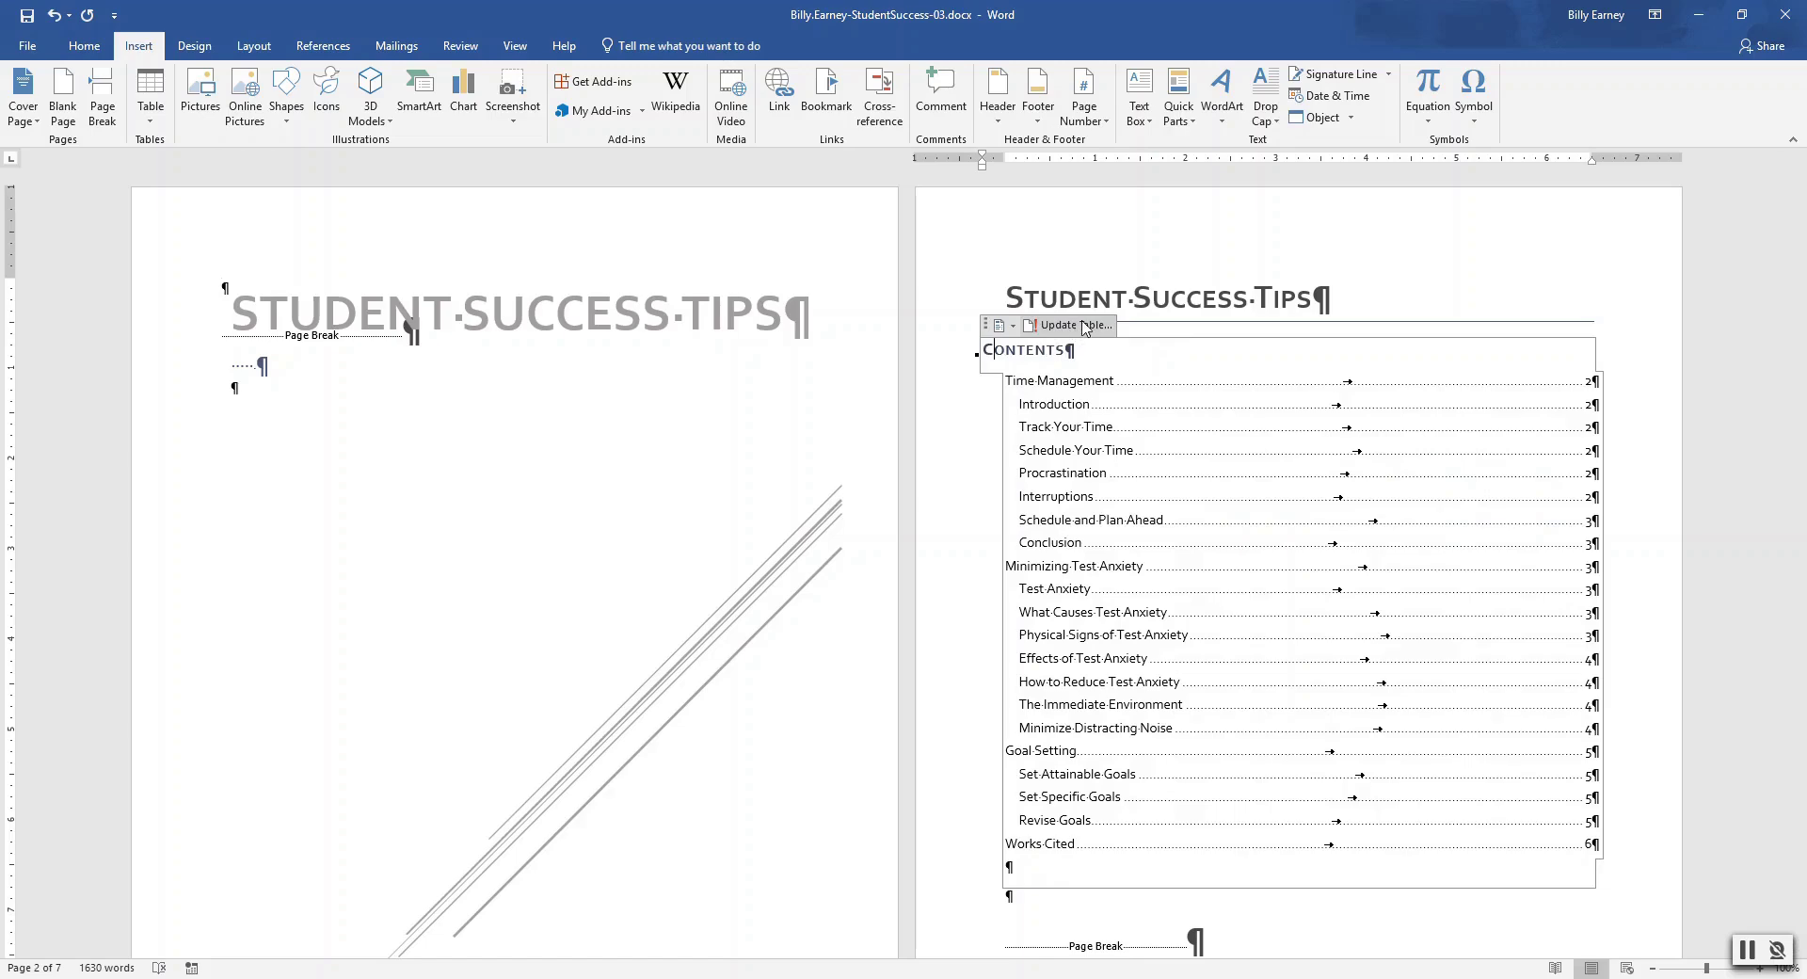
left_click(1079, 328)
left_click(1087, 327)
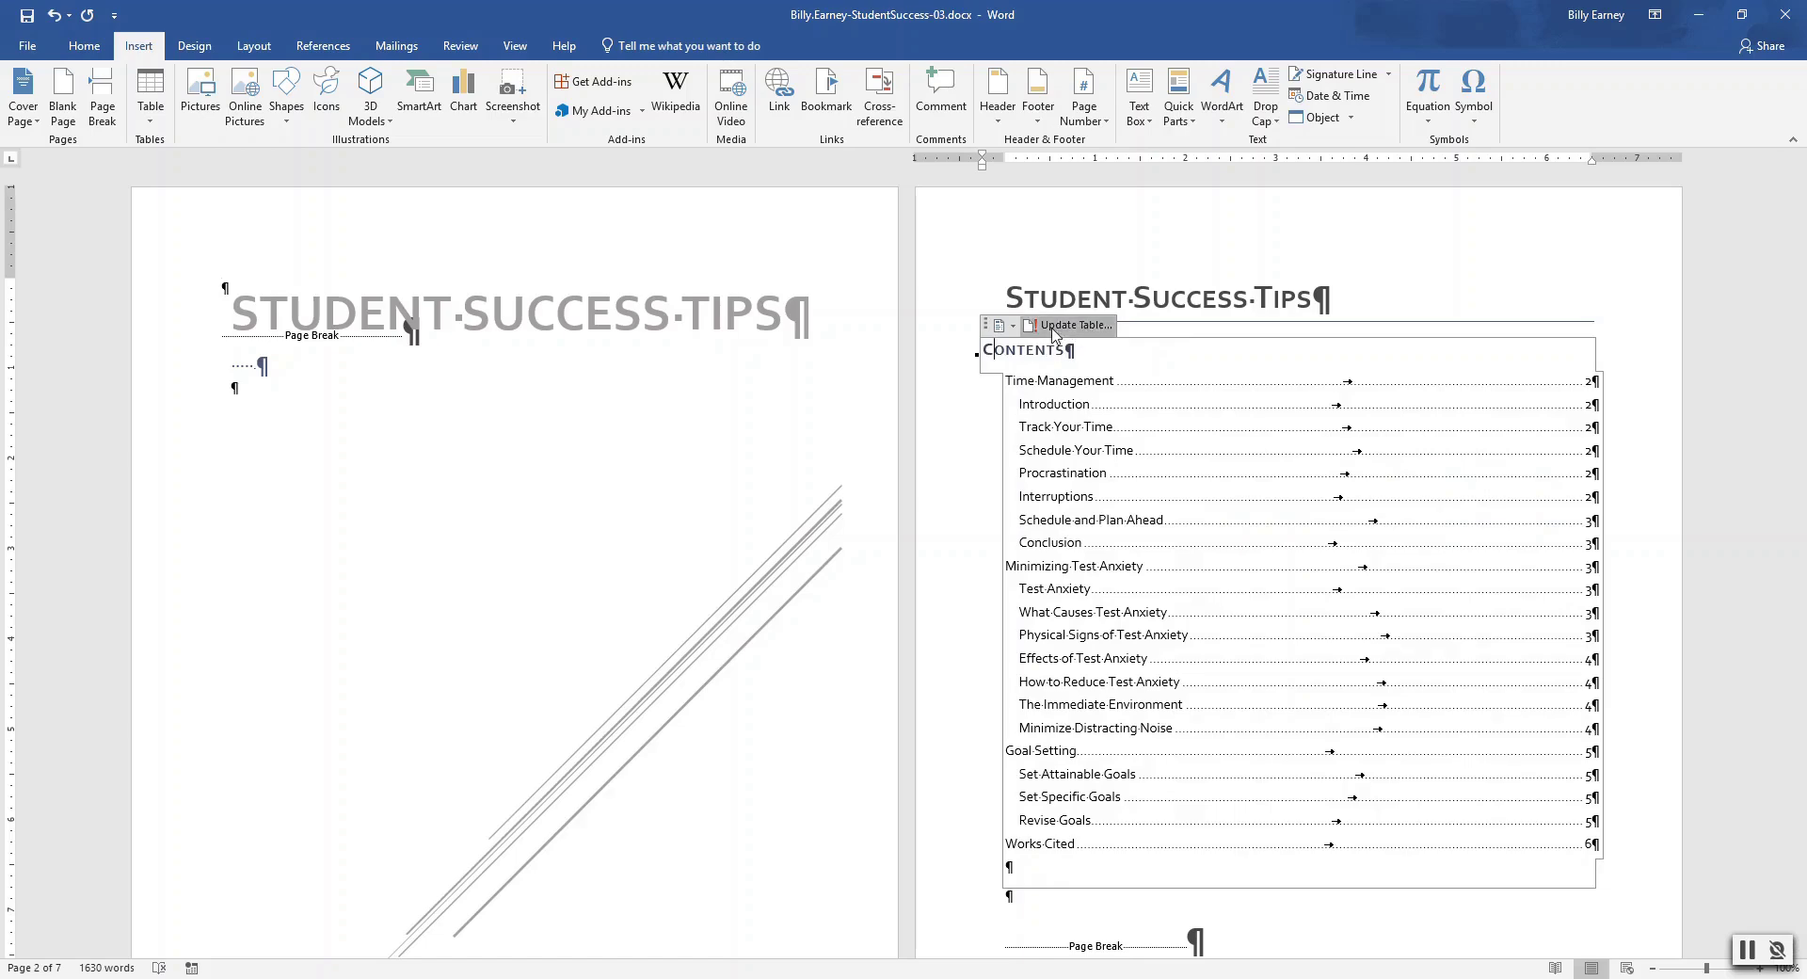
left_click(1106, 328)
left_click(1108, 330)
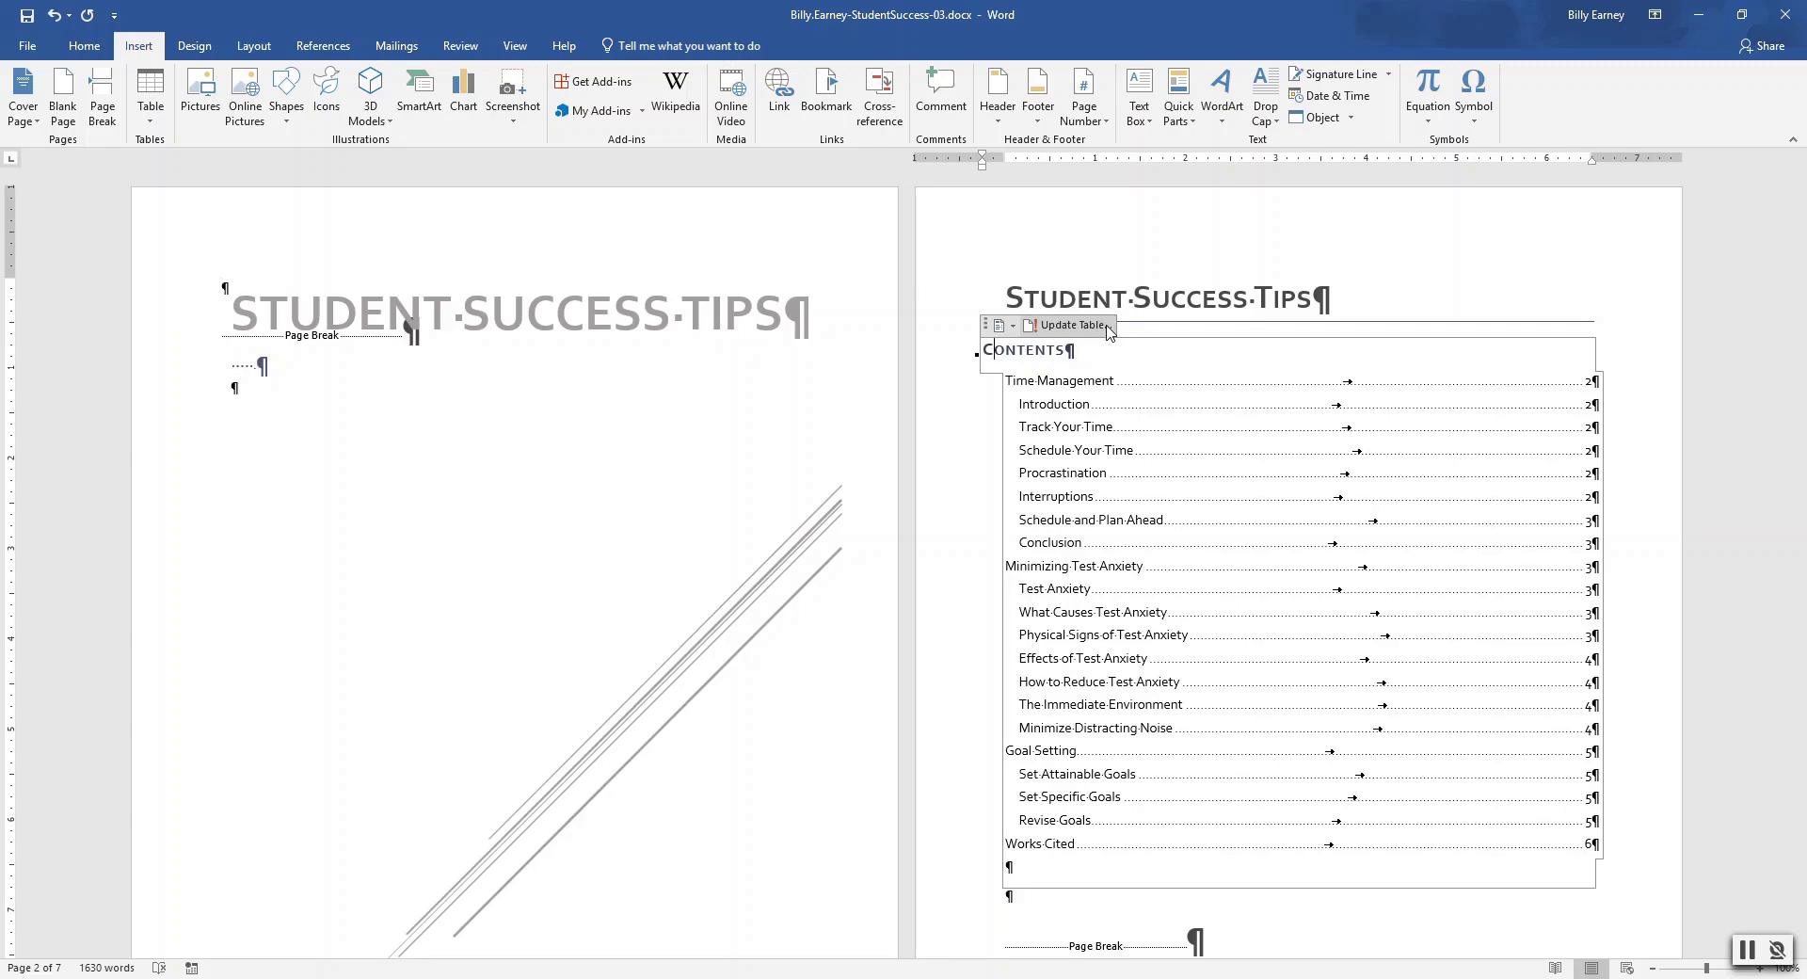
left_click(1029, 376)
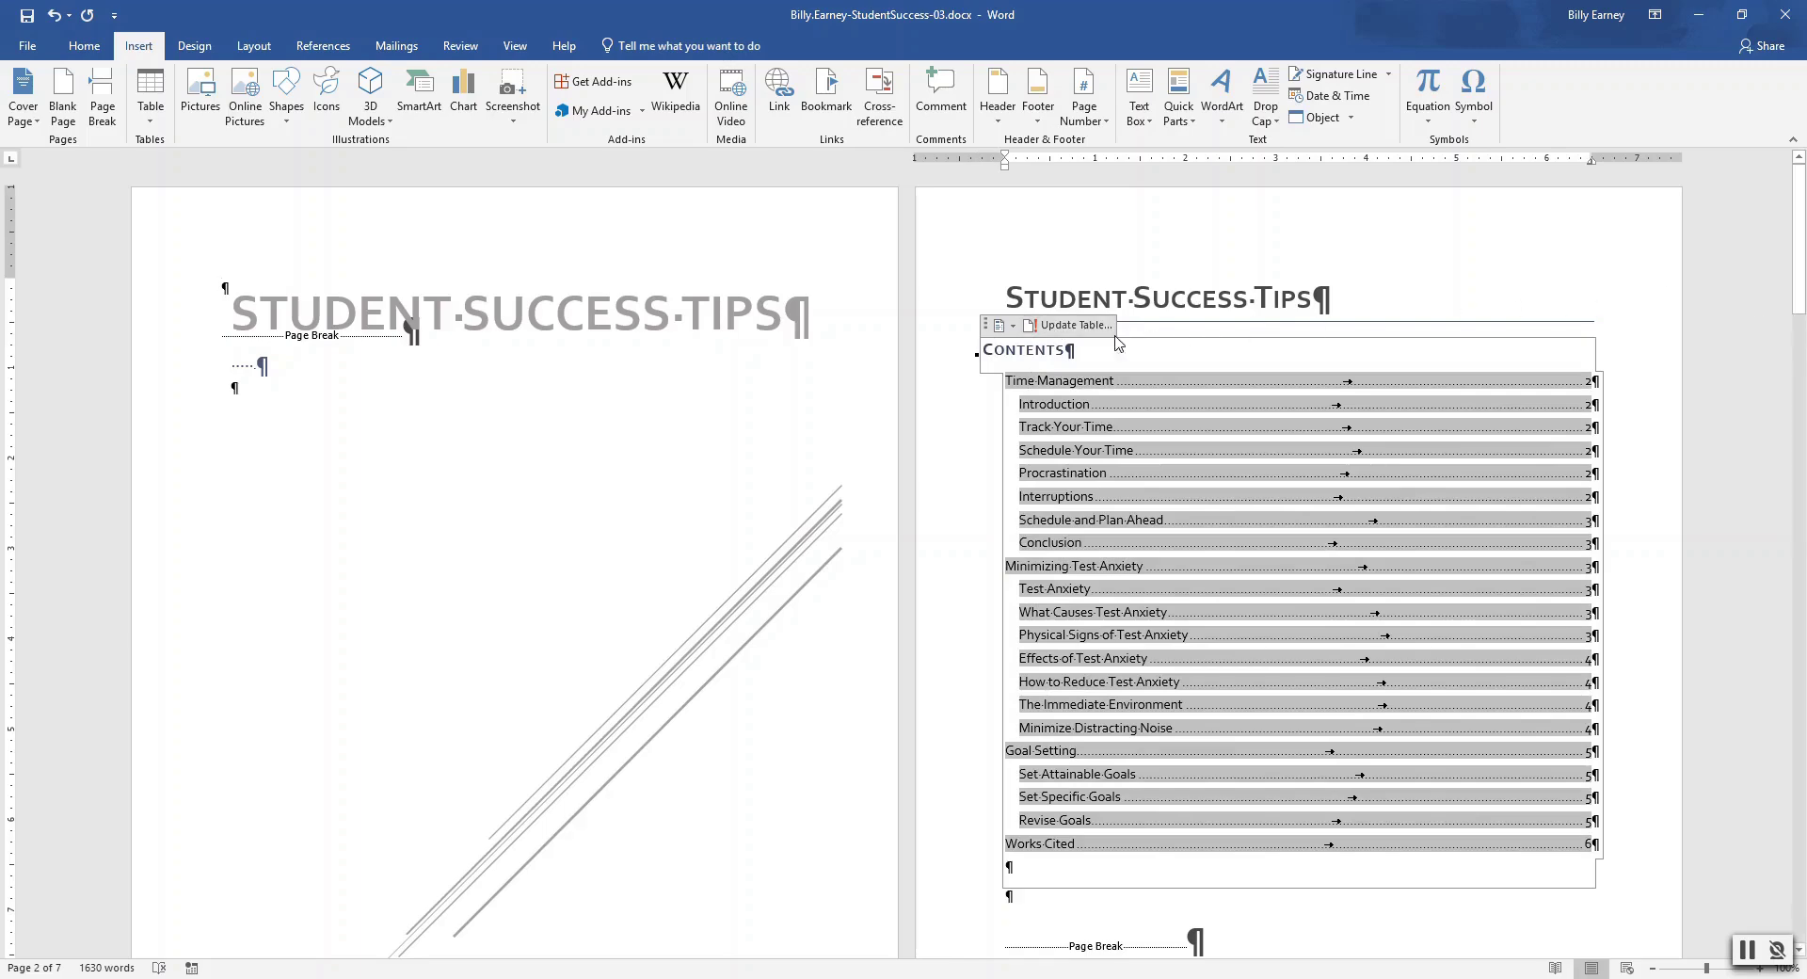
left_click(986, 325)
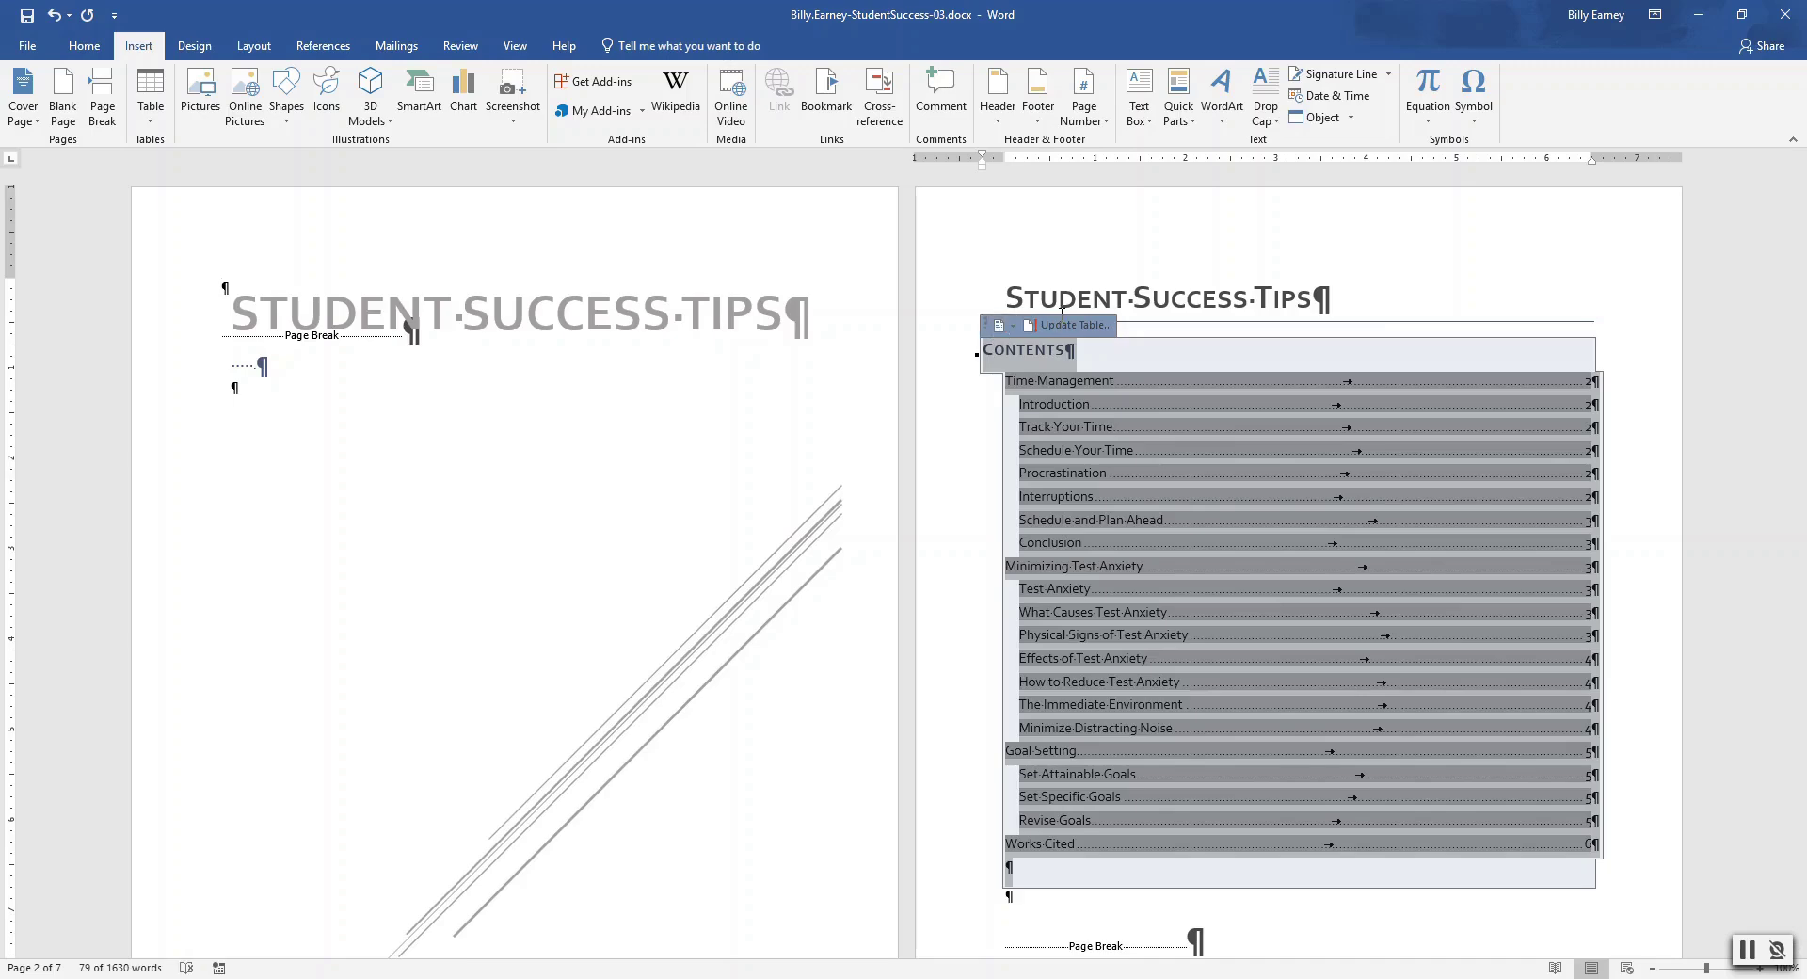
left_click(1803, 287)
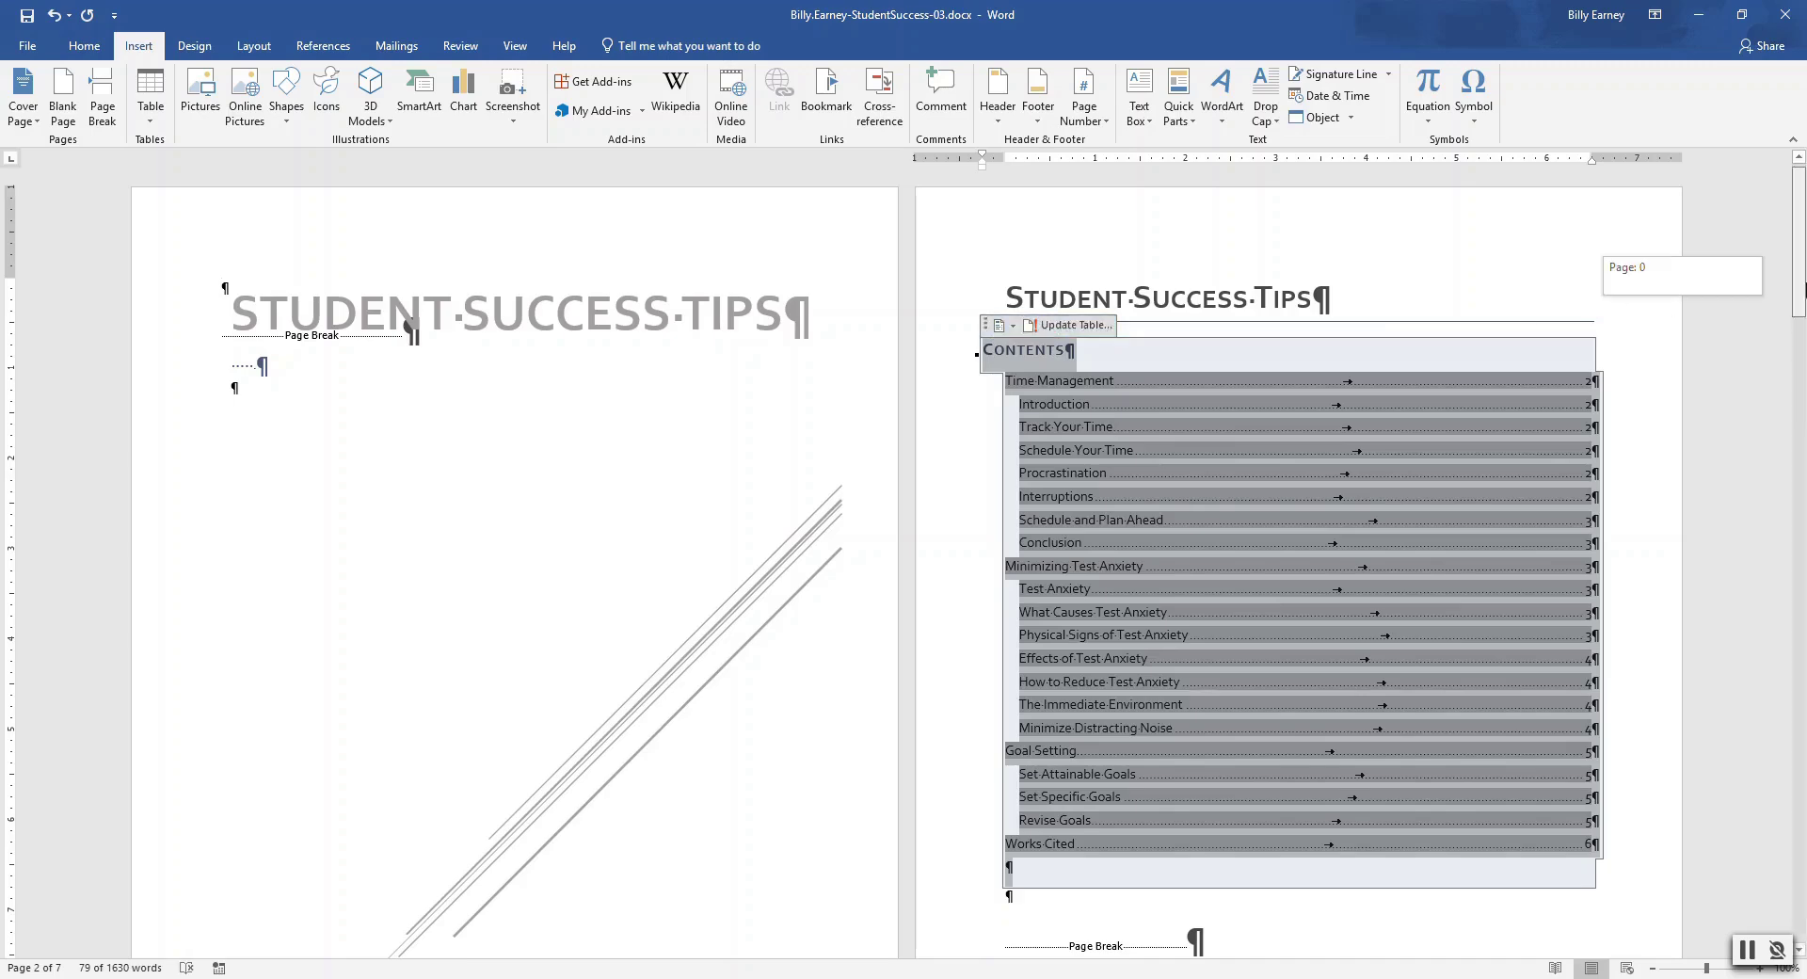
left_click_drag(1803, 287, 1803, 408)
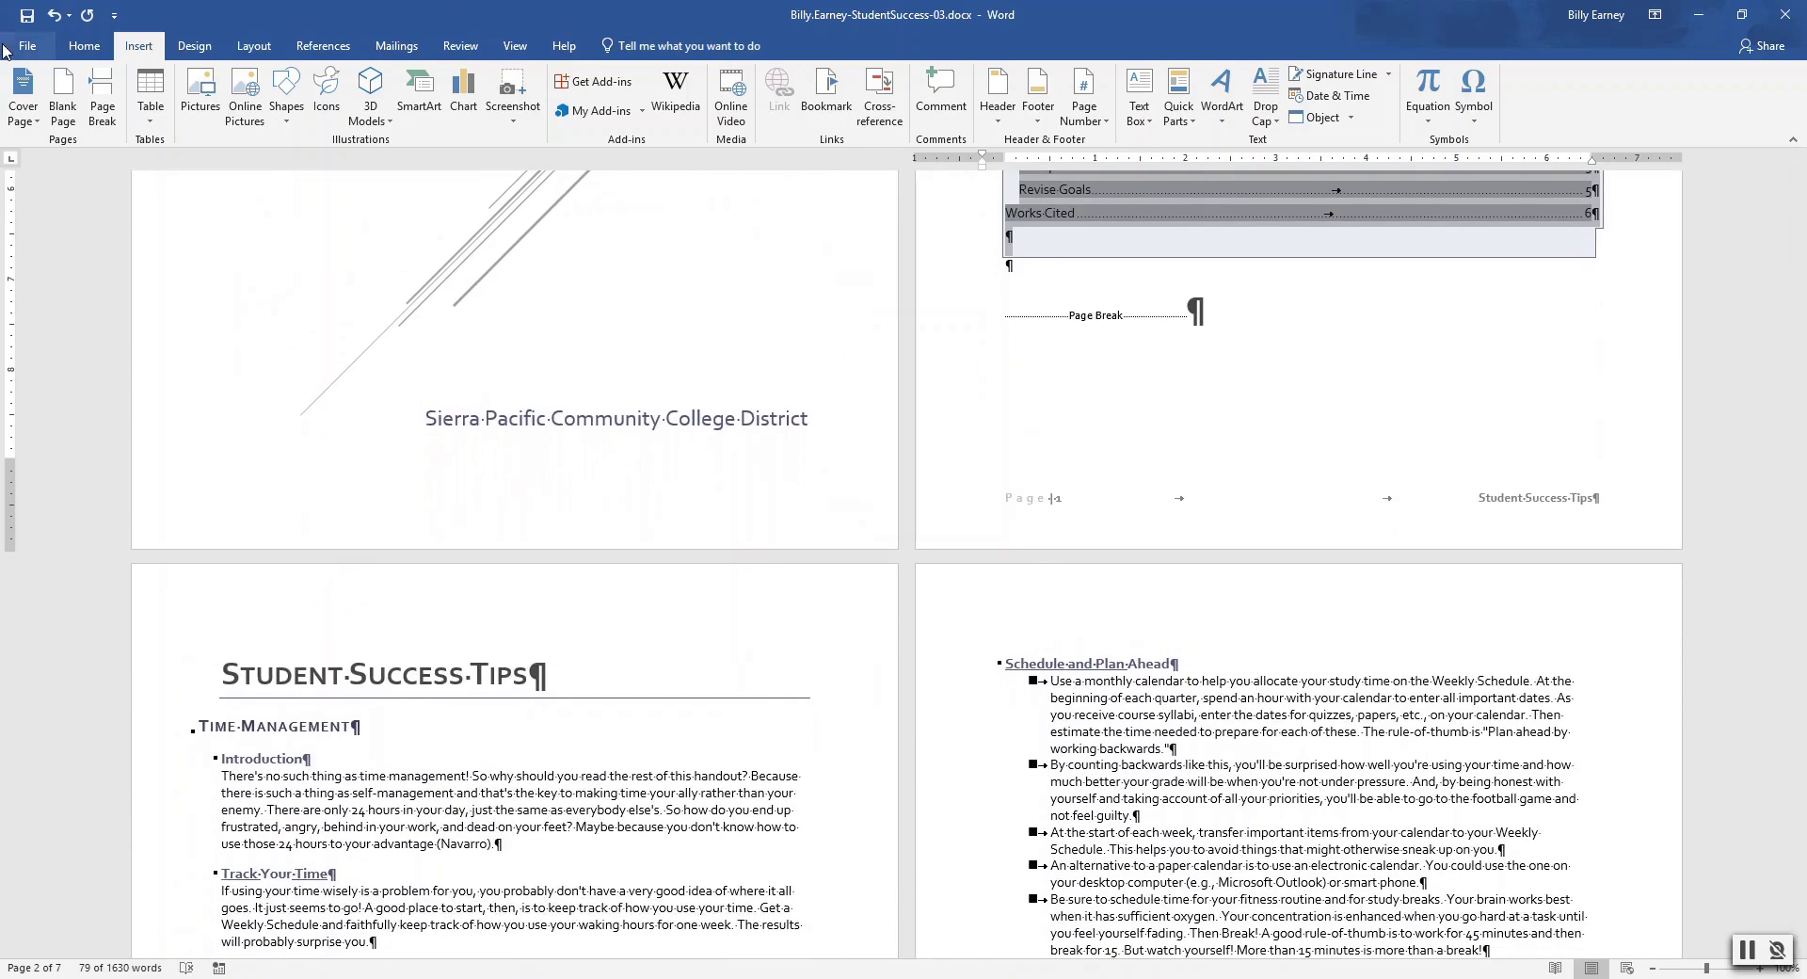